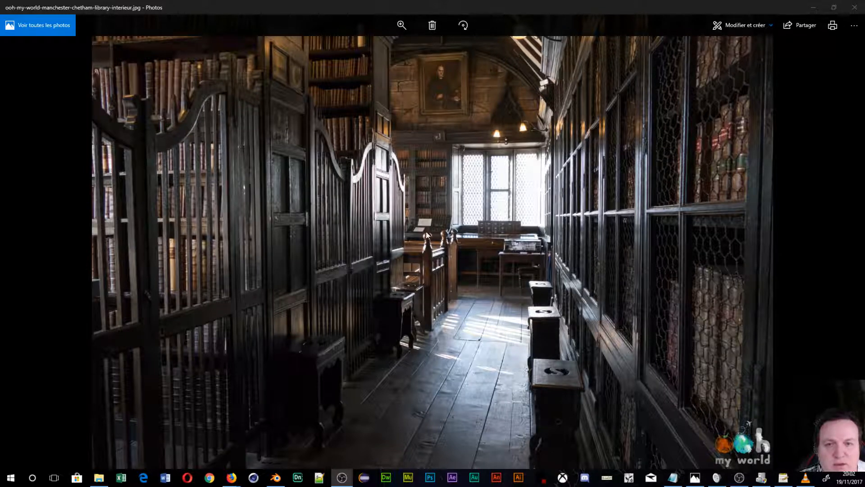
Enlarge the library interior photo and examine the reading desk, latticed windows, wall portrait and lamps
click(407, 242)
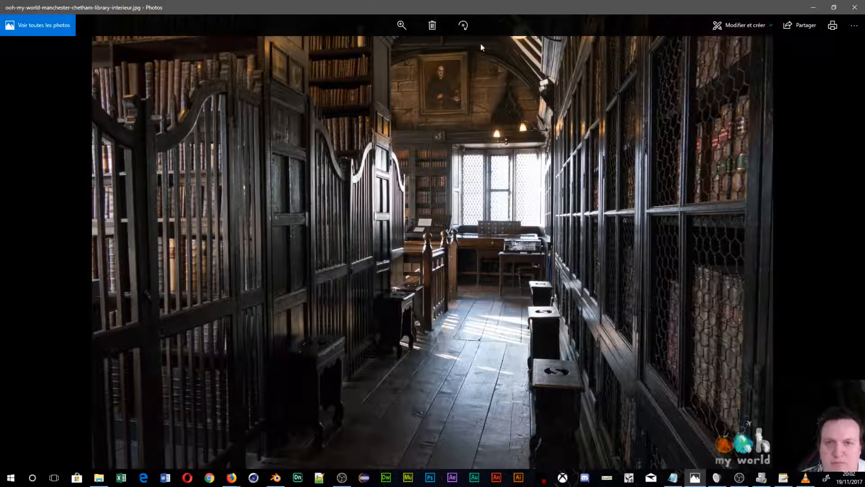
click(396, 27)
drag(363, 47, 379, 48)
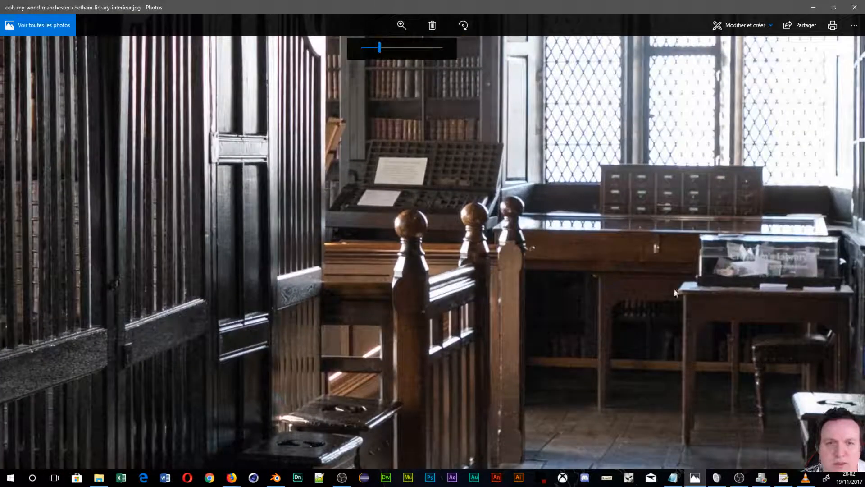
drag(563, 169, 298, 359)
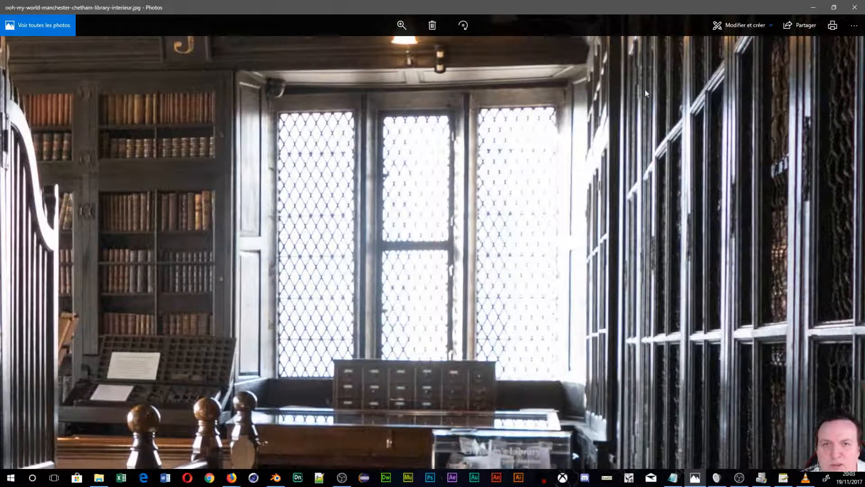
drag(415, 126, 372, 468)
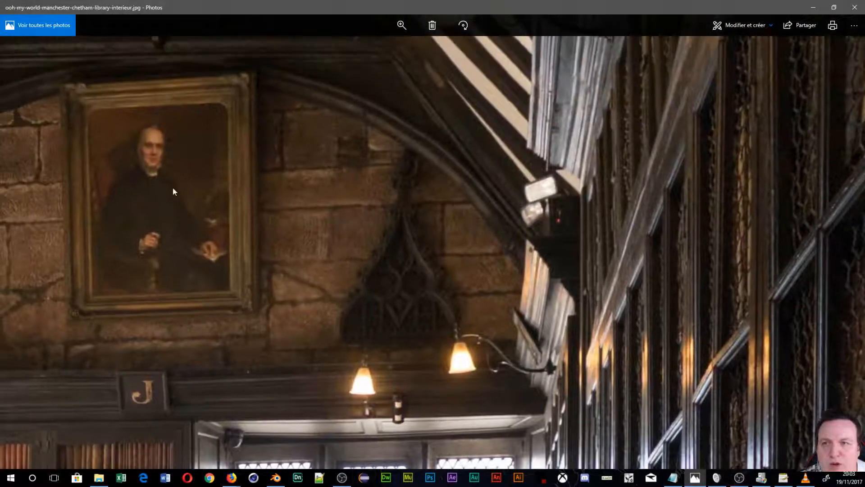
drag(308, 208, 550, 148)
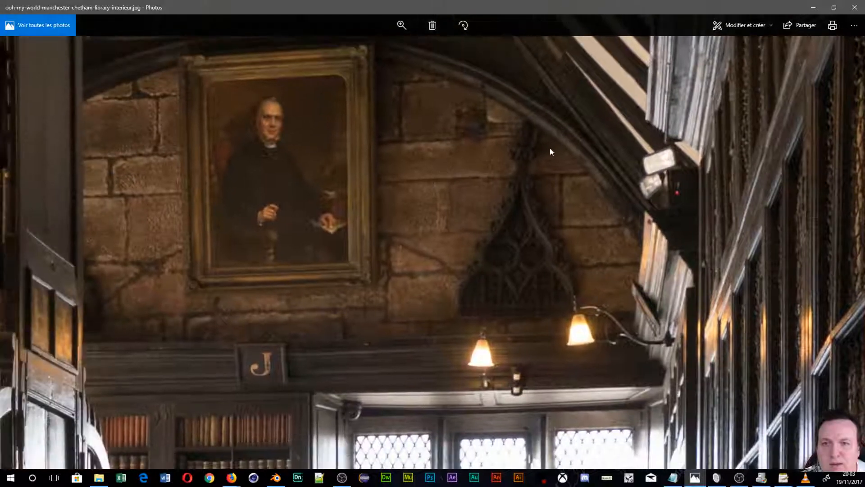
drag(238, 312, 260, 207)
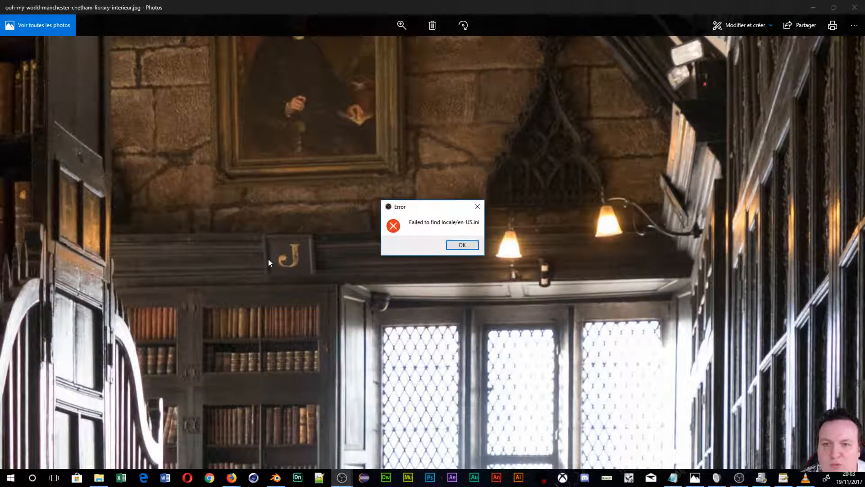
Dismiss the two locale error dialogs and examine the carved wooden gates, lettered panels and book shelves in the photo
click(462, 244)
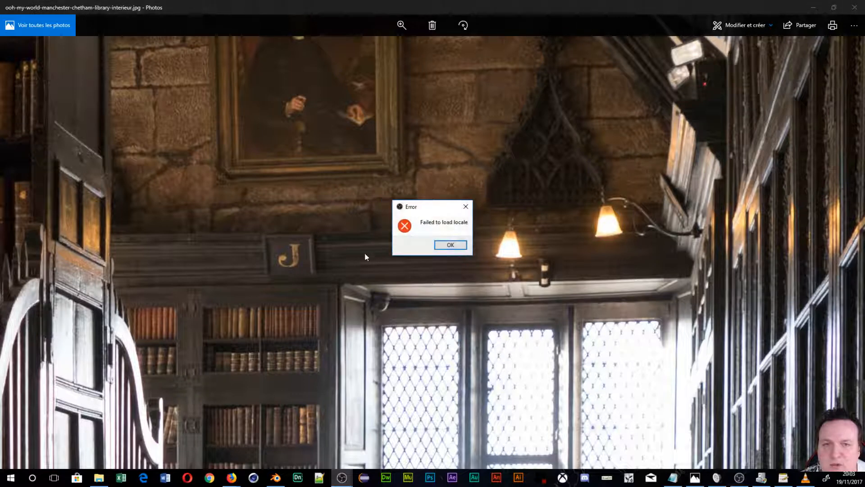
click(466, 207)
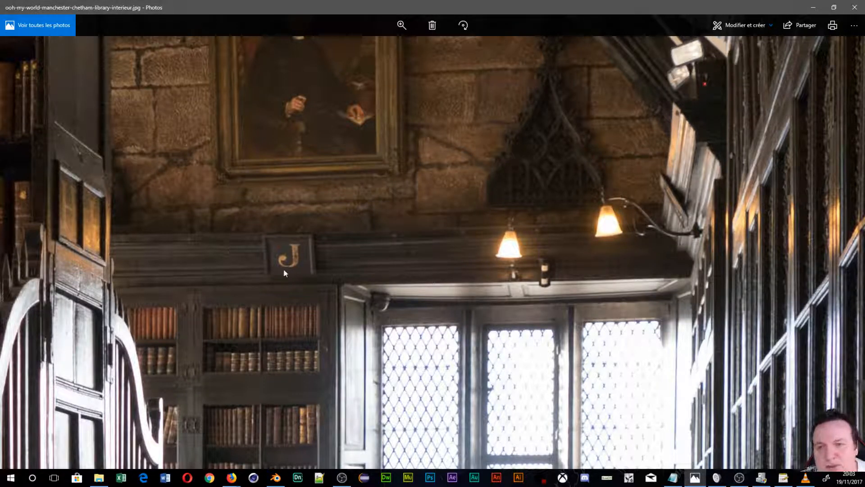
drag(74, 221, 359, 189)
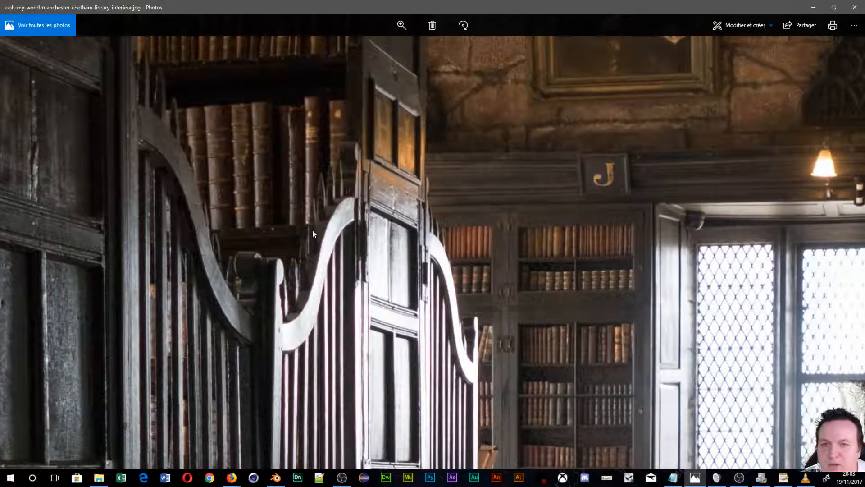
drag(312, 230, 712, 234)
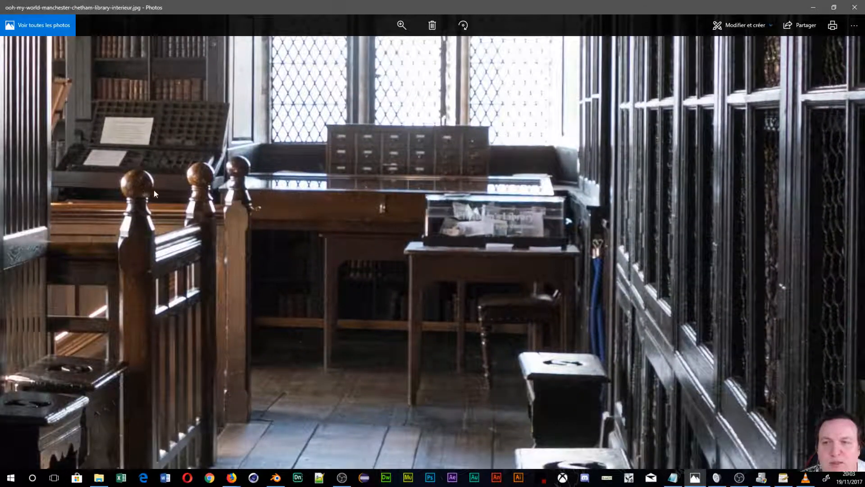
drag(153, 194, 773, 404)
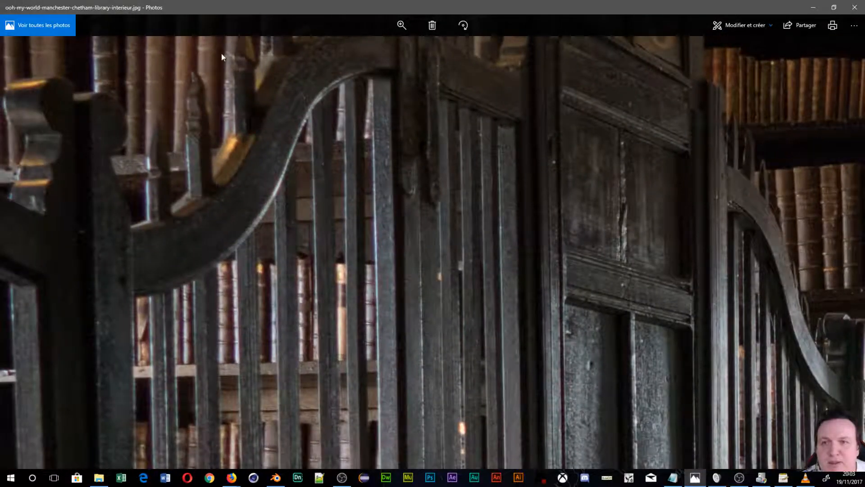
drag(221, 54, 131, 250)
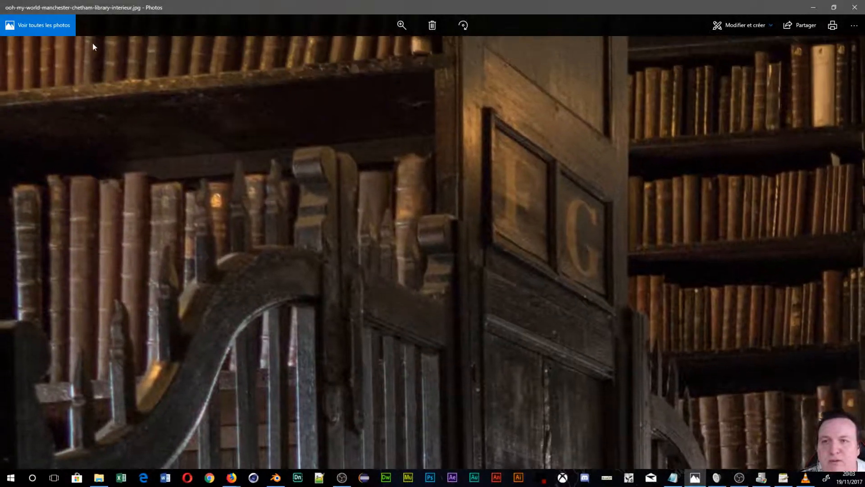
drag(93, 42, 203, 208)
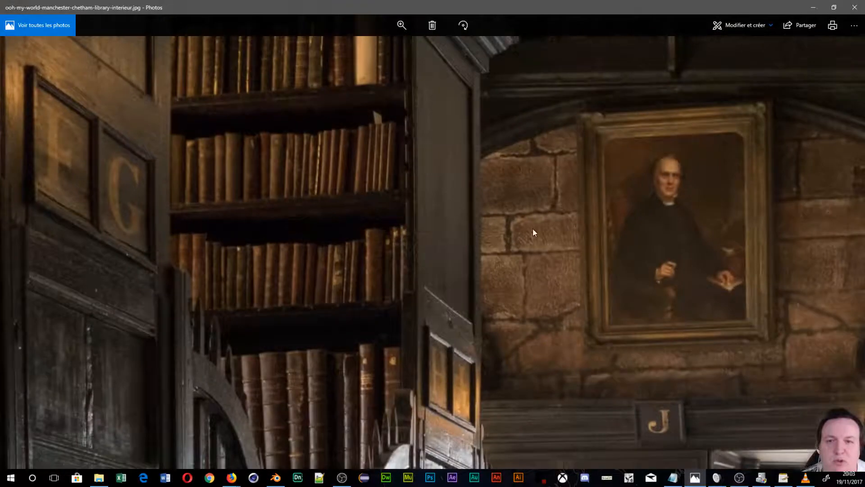
Examine the wire-meshed bookcases, stools, desk, wooden railing and sunlit floorboards in the enlarged photo
drag(532, 228, 31, 0)
drag(346, 280, 151, 1)
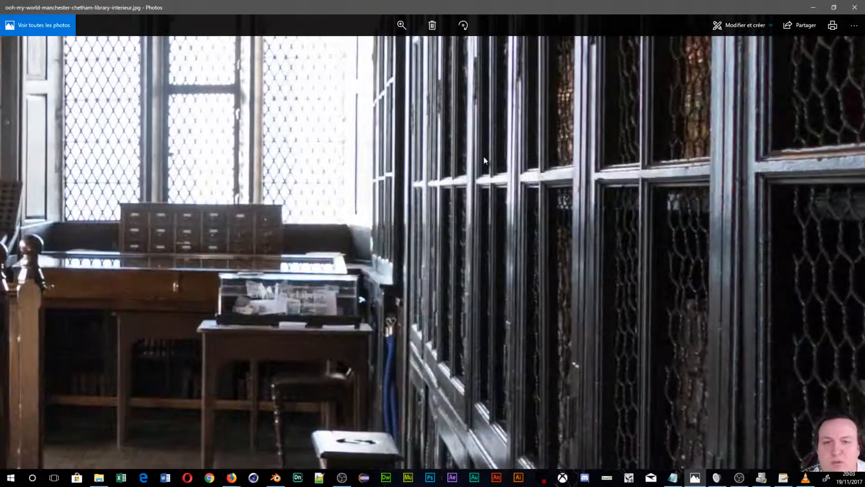
drag(524, 235, 495, 3)
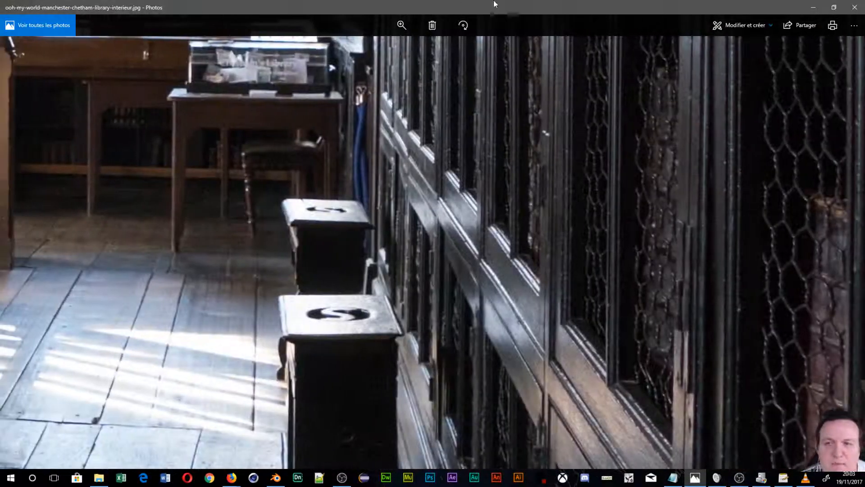
drag(147, 209, 258, 299)
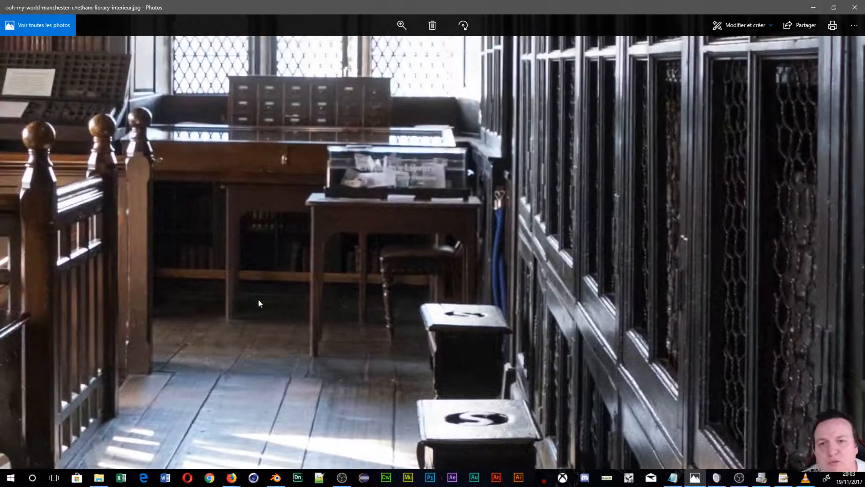
drag(197, 188, 85, 133)
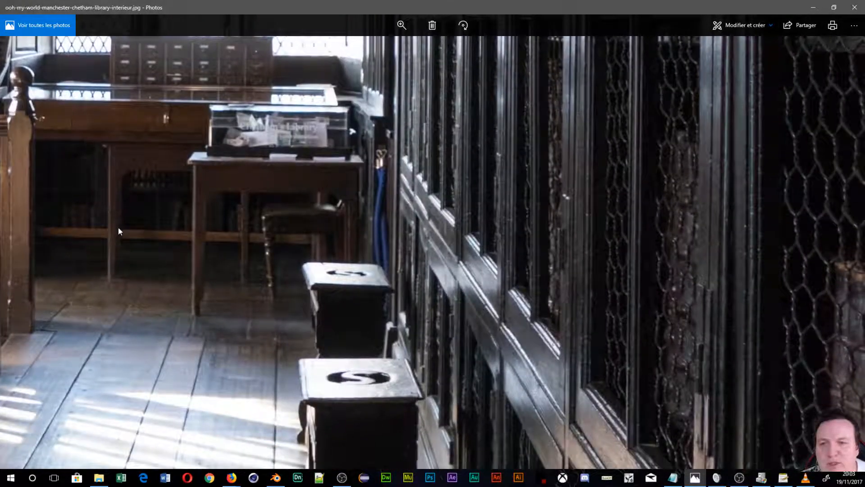
drag(118, 226, 316, 95)
drag(194, 181, 22, 17)
drag(306, 326, 726, 486)
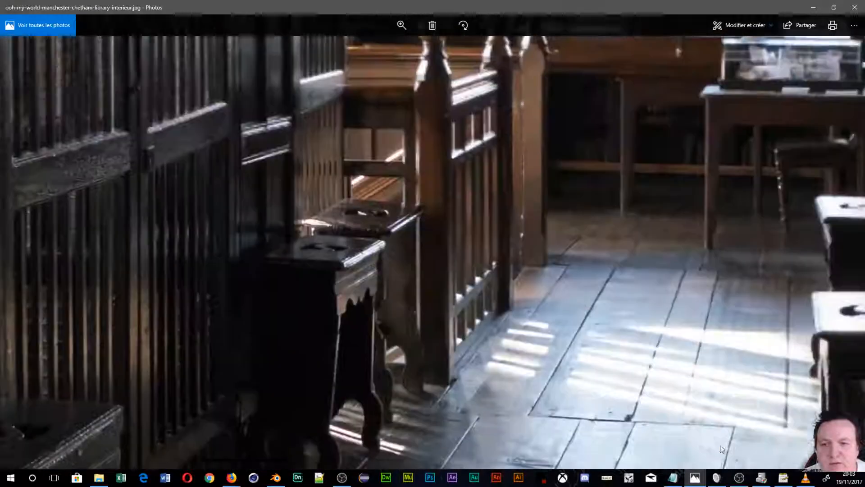
drag(516, 163, 435, 486)
drag(321, 216, 331, 484)
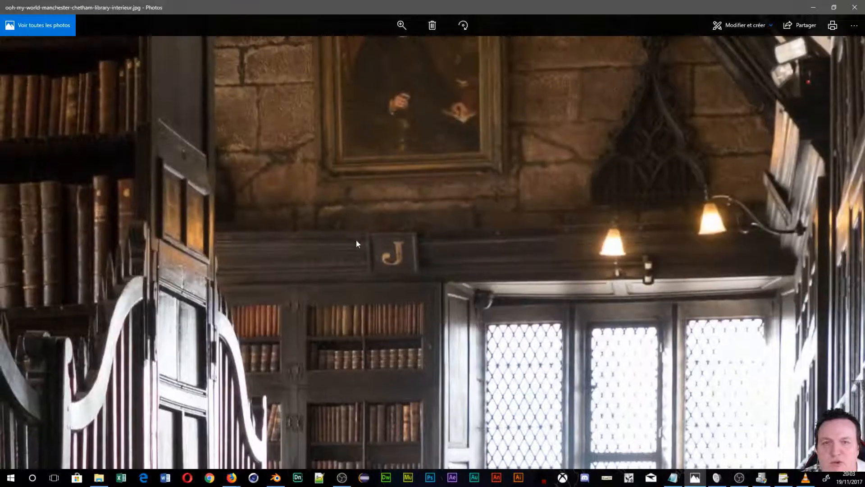
Examine the window bay, lit floor, wall lamps and the old books behind the curved gates in the photo
drag(354, 239, 22, 137)
drag(309, 296, 440, 235)
drag(529, 286, 492, 169)
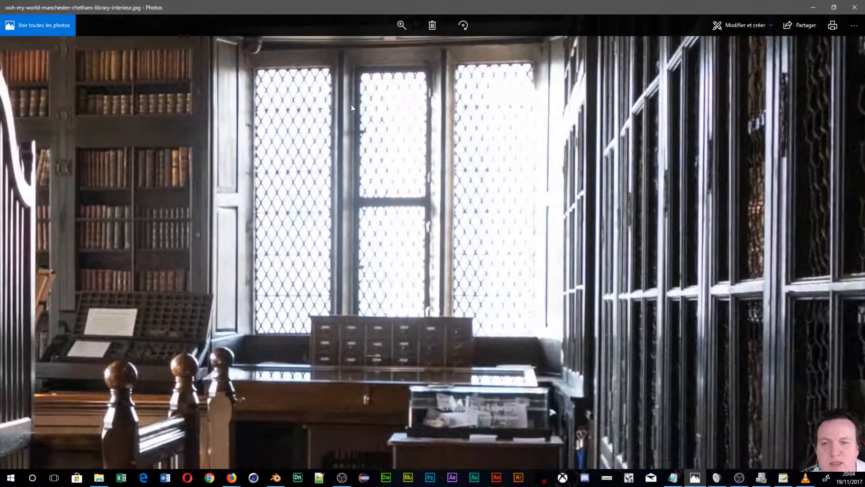
drag(397, 357, 391, 1)
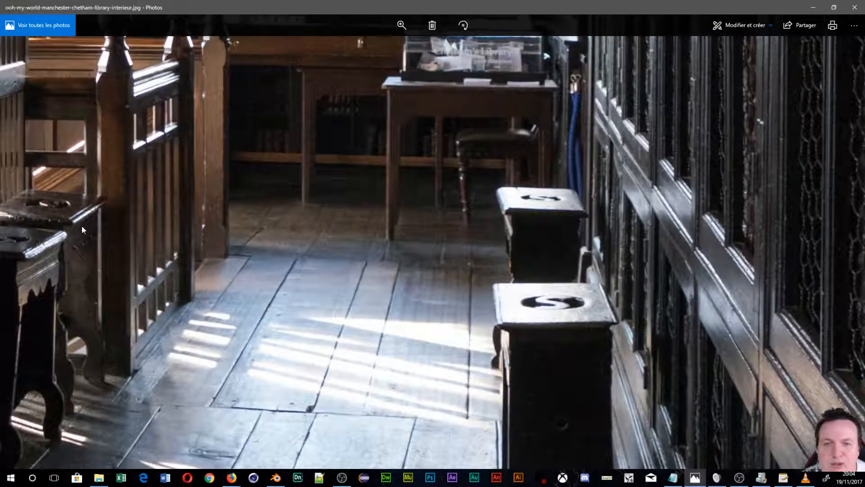
drag(358, 108, 402, 436)
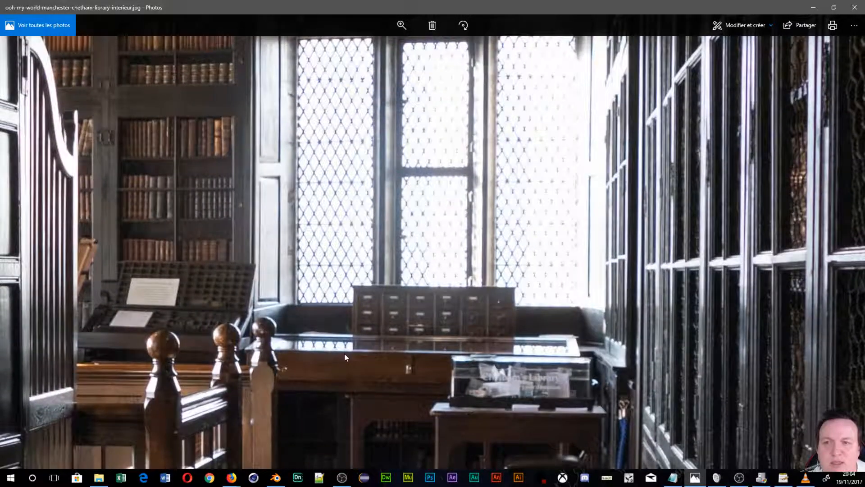
drag(344, 353, 268, 409)
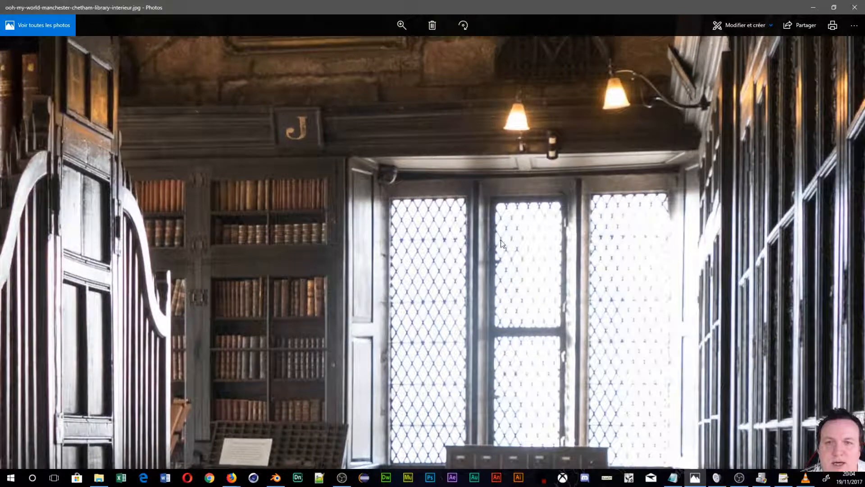
drag(533, 214, 266, 283)
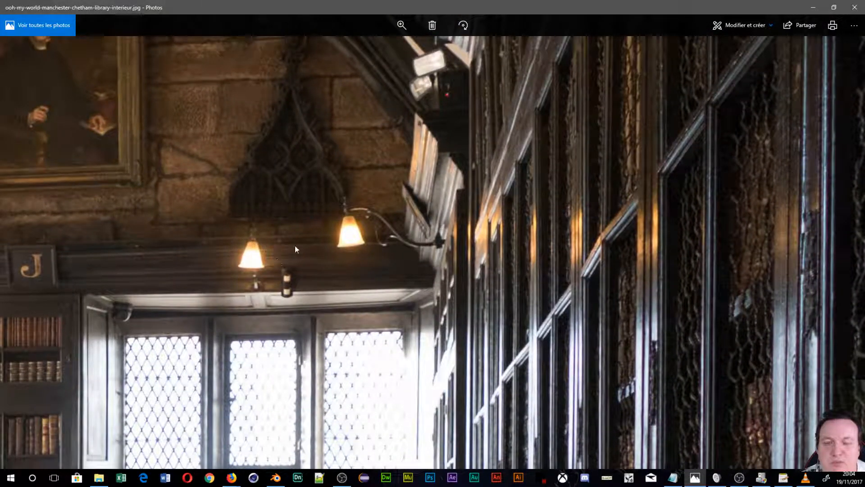
drag(293, 266, 826, 259)
drag(247, 176, 812, 328)
drag(461, 416, 532, 366)
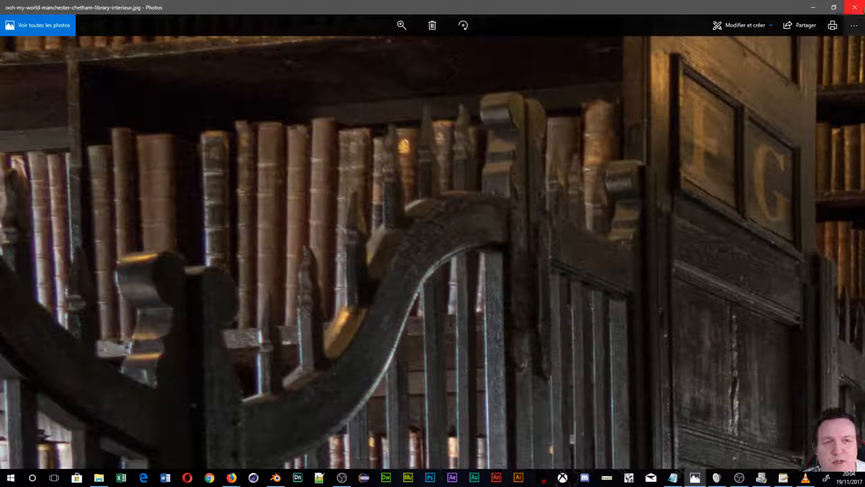
Close the library photo, clear Blender off the screen and switch to the Firefox browser window
click(856, 7)
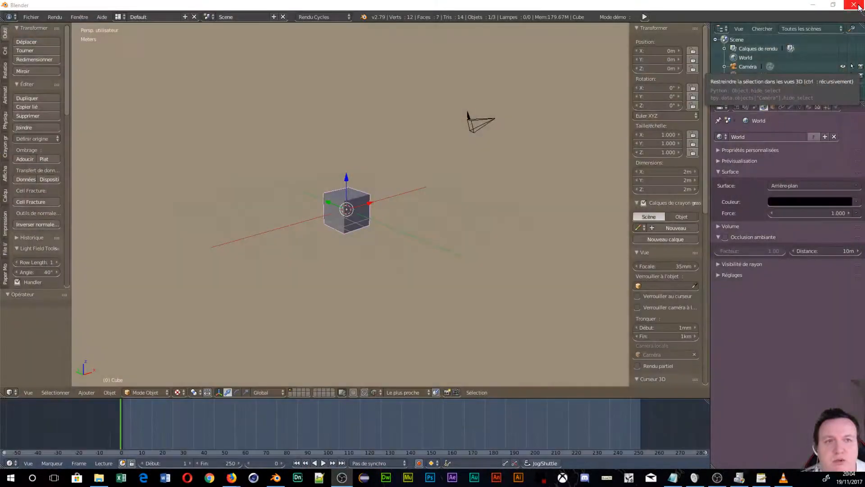
click(813, 7)
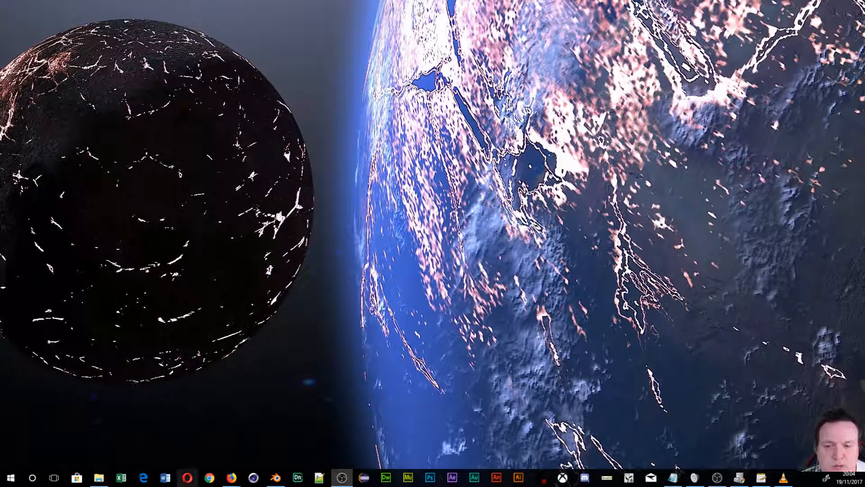
mouse_move(229, 480)
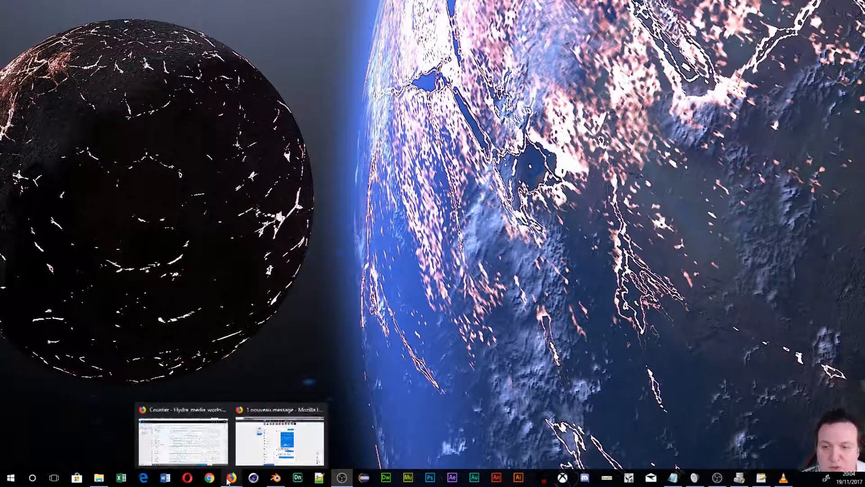
click(186, 450)
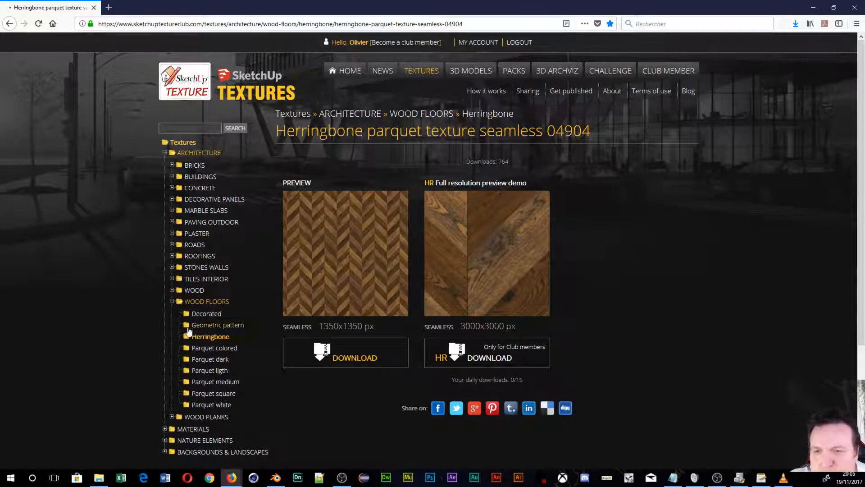
Expand the Wood category on the SketchUp Texture site and look through the Wood logs textures
click(172, 290)
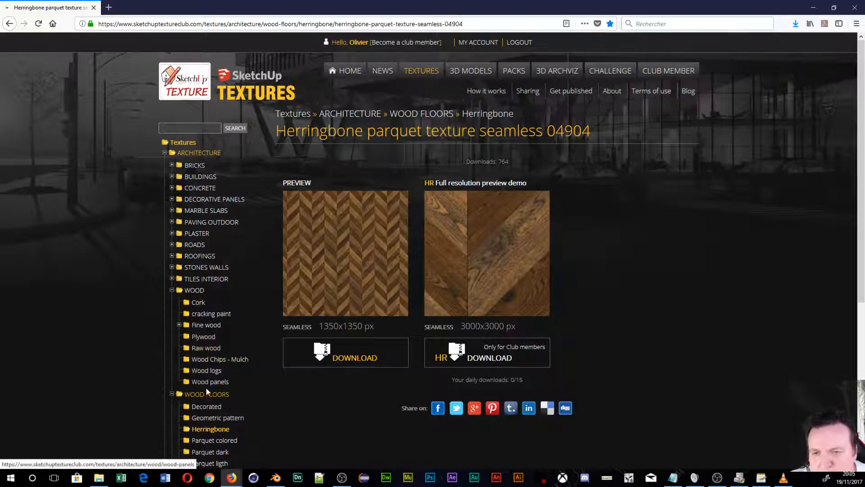
click(204, 370)
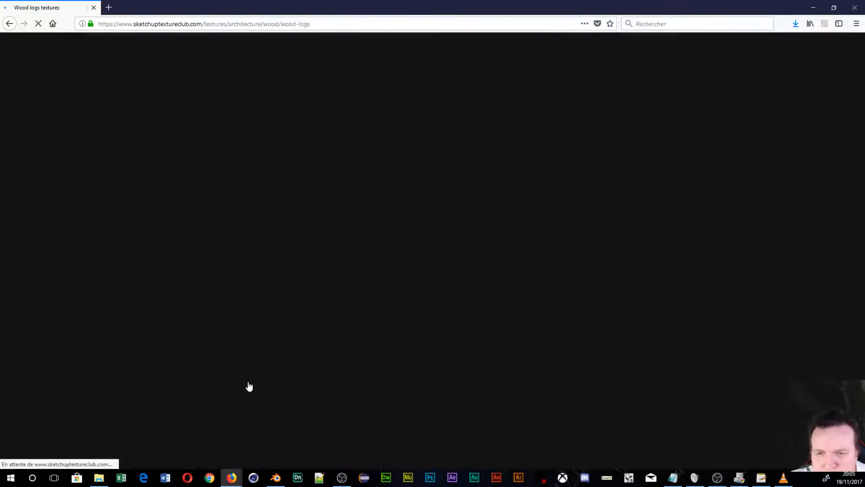
scroll(456, 214, down, 5)
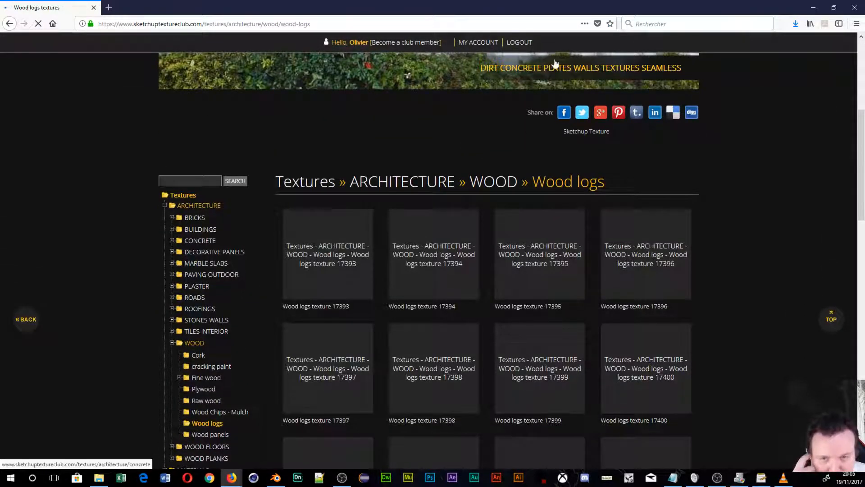
scroll(545, 135, down, 5)
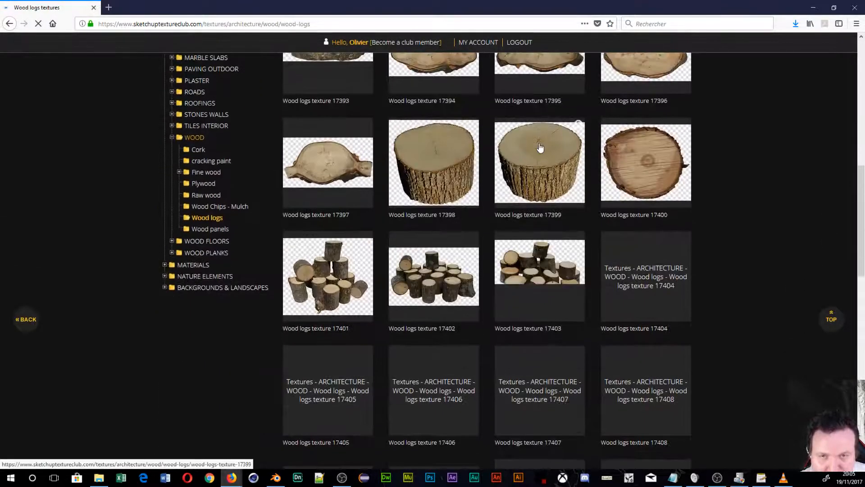
scroll(308, 265, up, 5)
scroll(224, 350, down, 4)
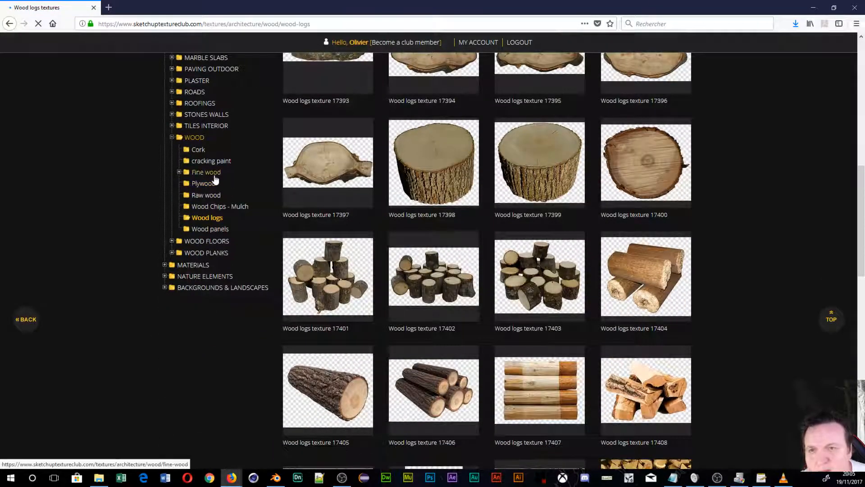
Open the Dark wood textures within the Fine wood subcategory
click(213, 176)
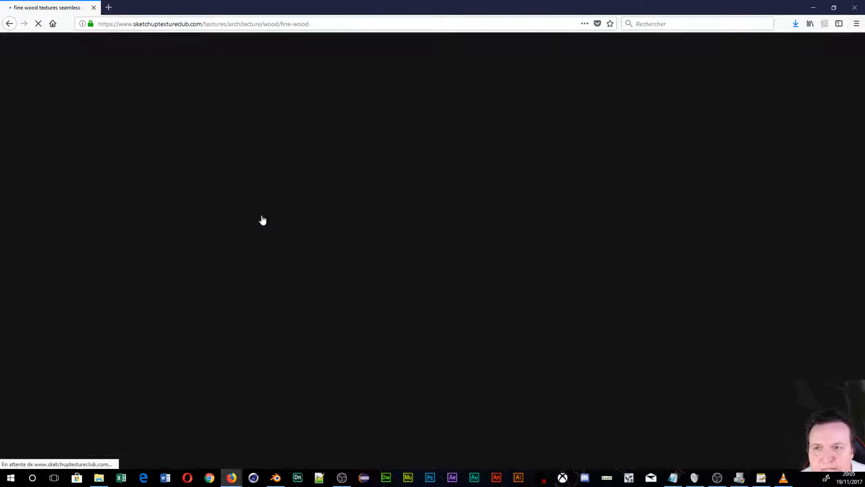
scroll(476, 213, down, 4)
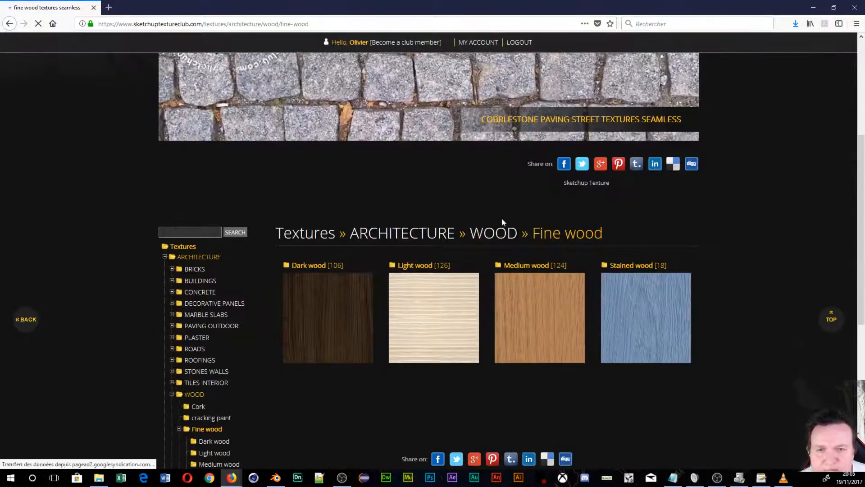
scroll(498, 223, down, 3)
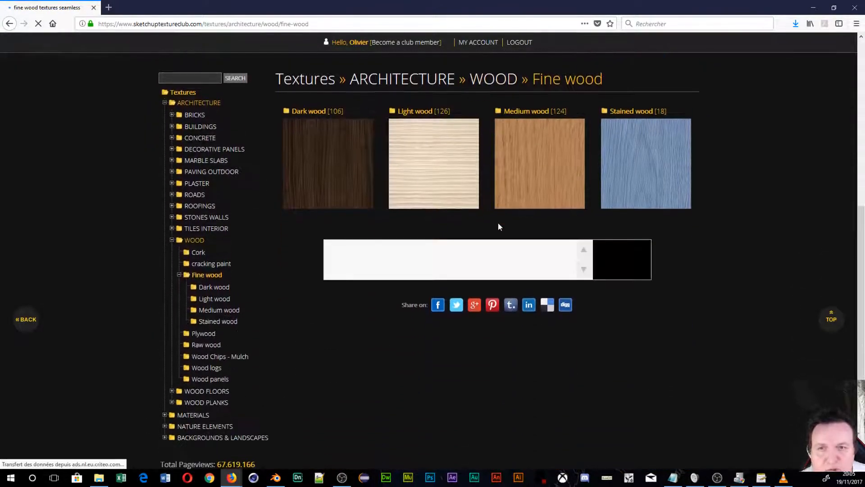
click(319, 169)
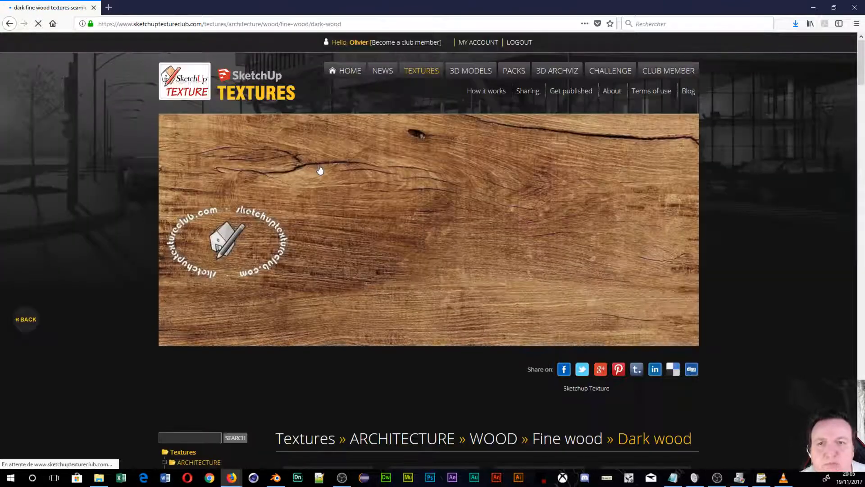
Look through the whole Dark wood texture gallery for a wood matching the library's dark furniture
scroll(449, 216, down, 4)
scroll(446, 214, down, 1)
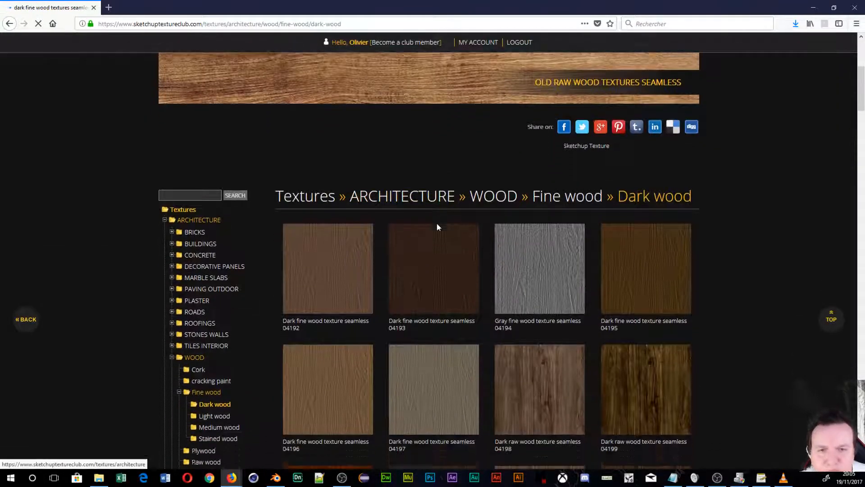
scroll(438, 228, down, 4)
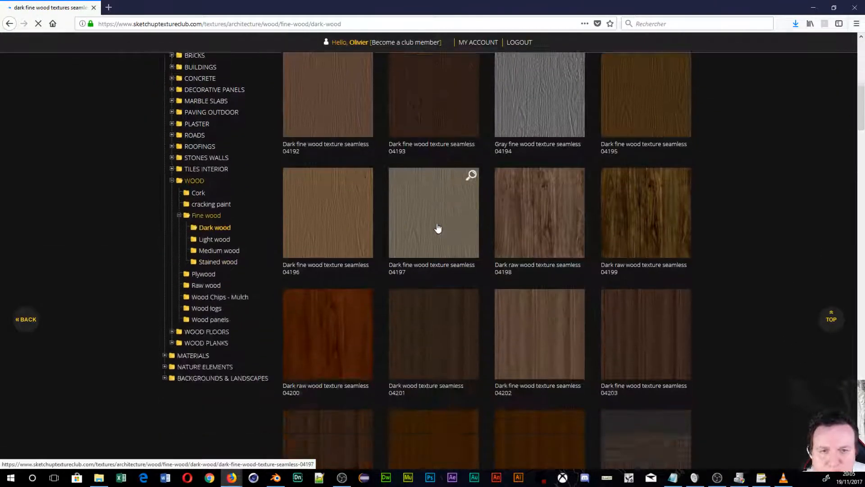
scroll(432, 230, down, 9)
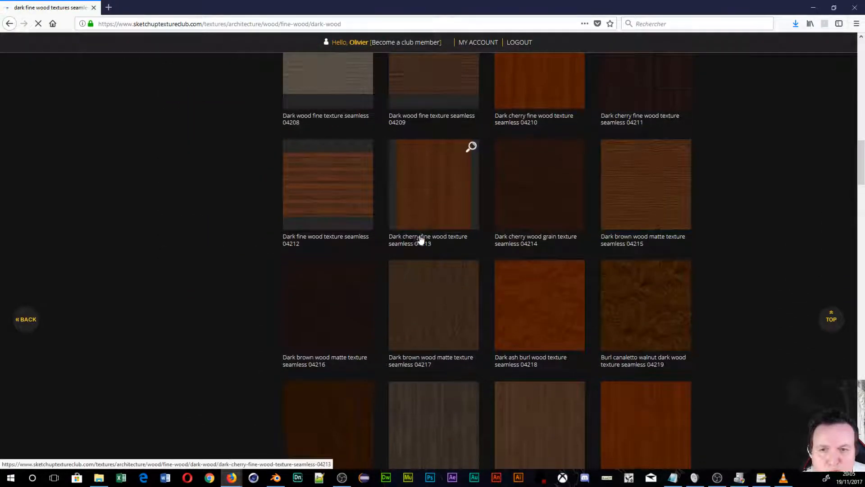
scroll(424, 236, down, 4)
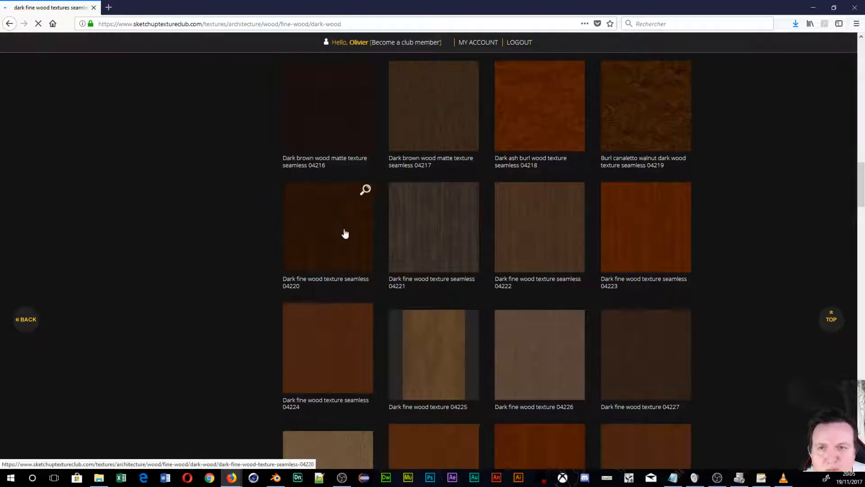
scroll(344, 235, up, 2)
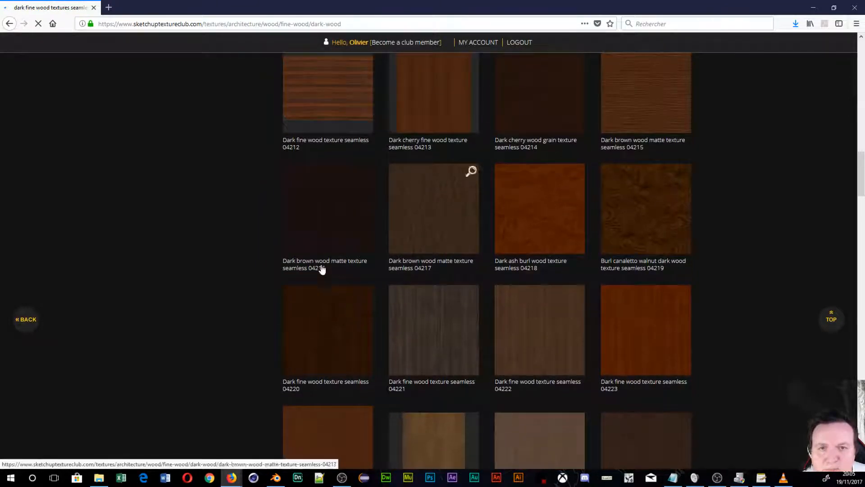
scroll(582, 246, up, 2)
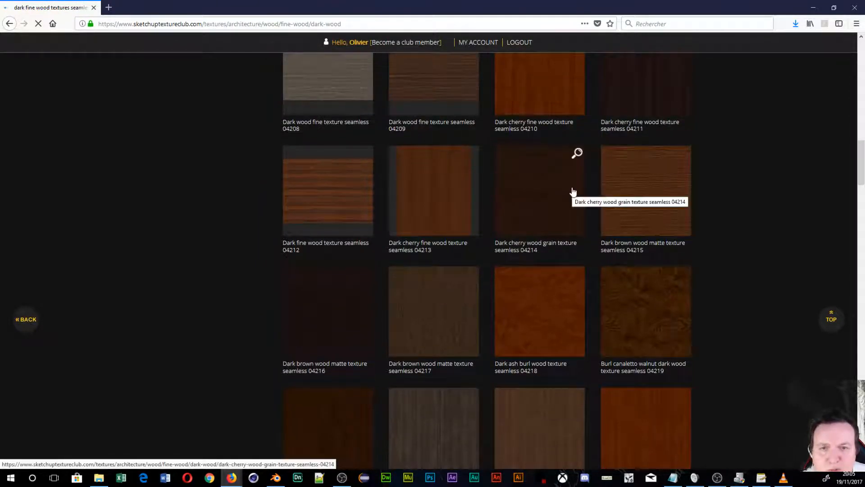
scroll(573, 192, down, 13)
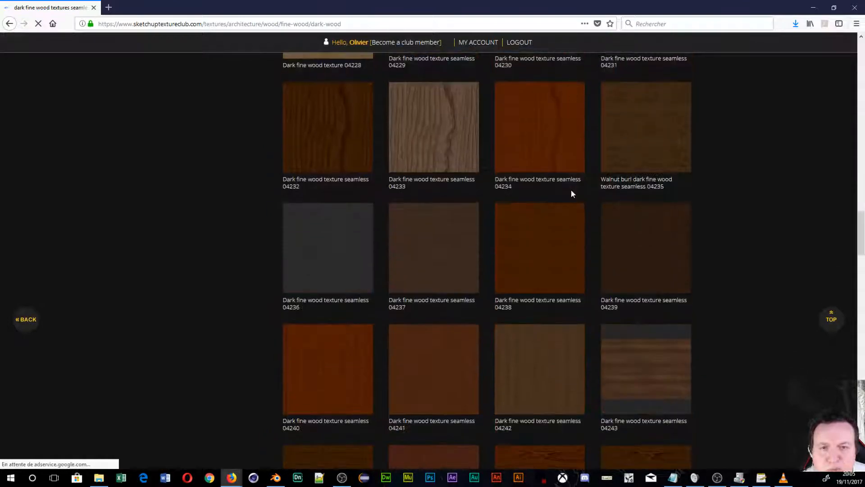
scroll(571, 194, down, 3)
scroll(559, 208, down, 8)
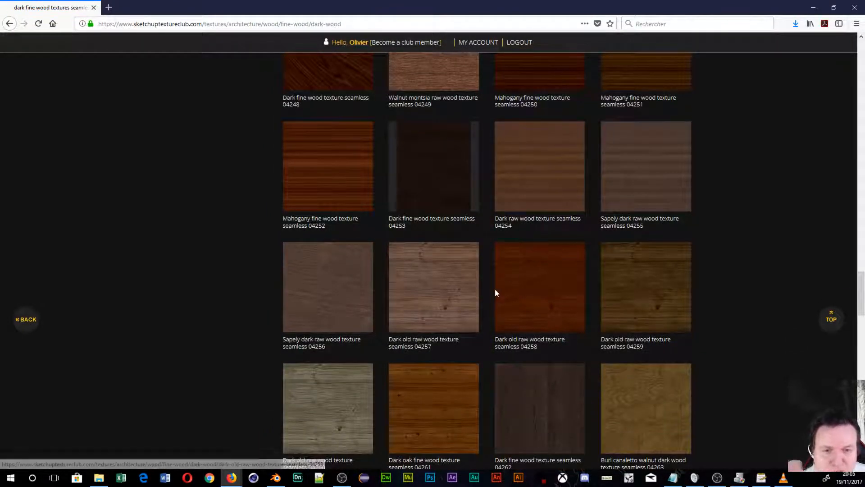
scroll(496, 293, down, 4)
scroll(497, 297, down, 9)
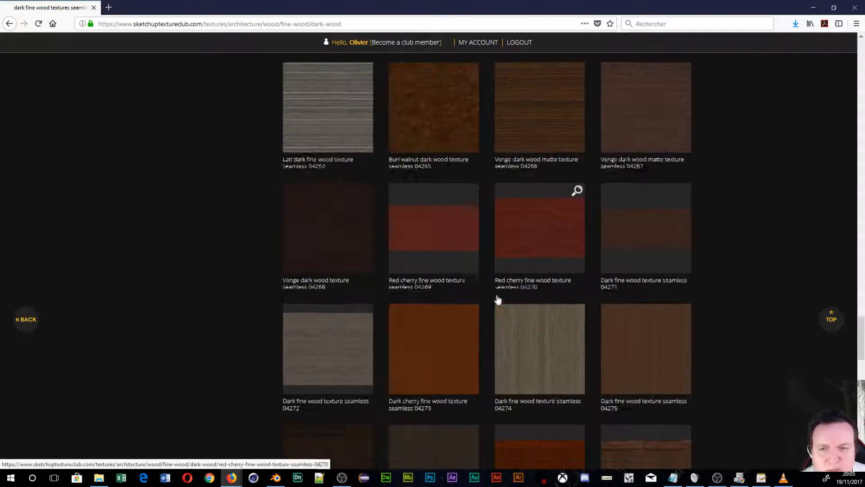
scroll(482, 286, down, 5)
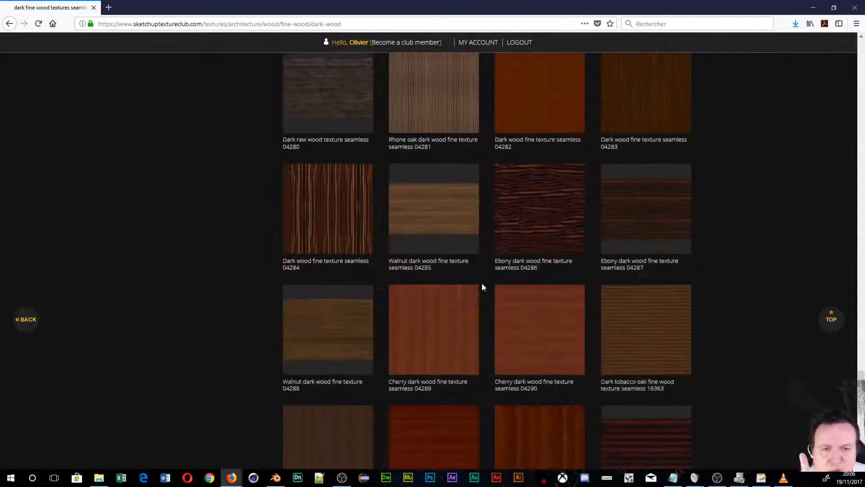
scroll(482, 287, down, 4)
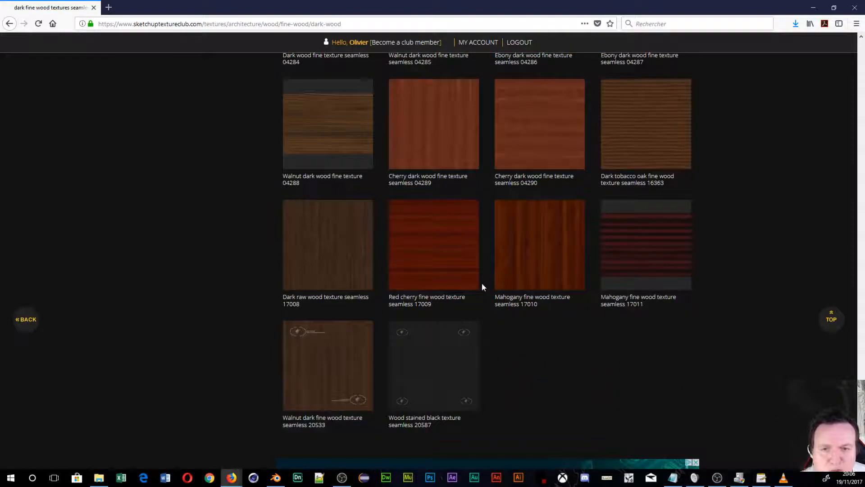
Download the Dark cherry wood grain texture seamless 04214 and open its ZIP archive with WinRAR
scroll(482, 287, up, 18)
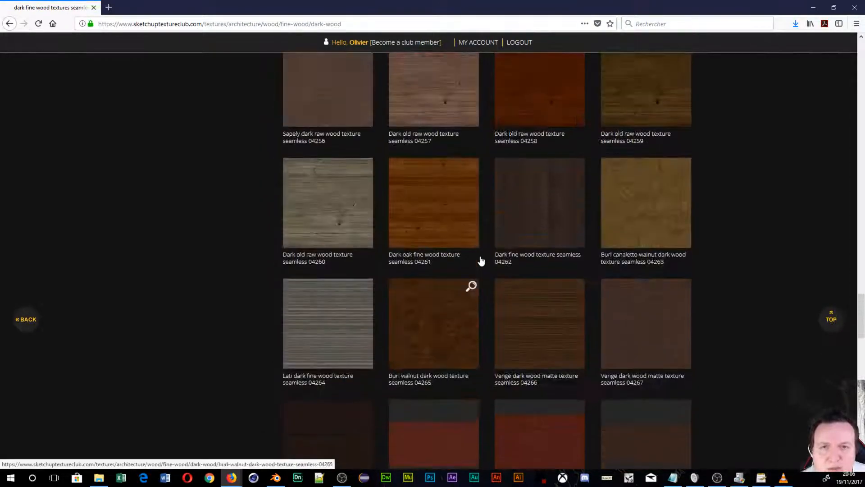
scroll(481, 260, up, 15)
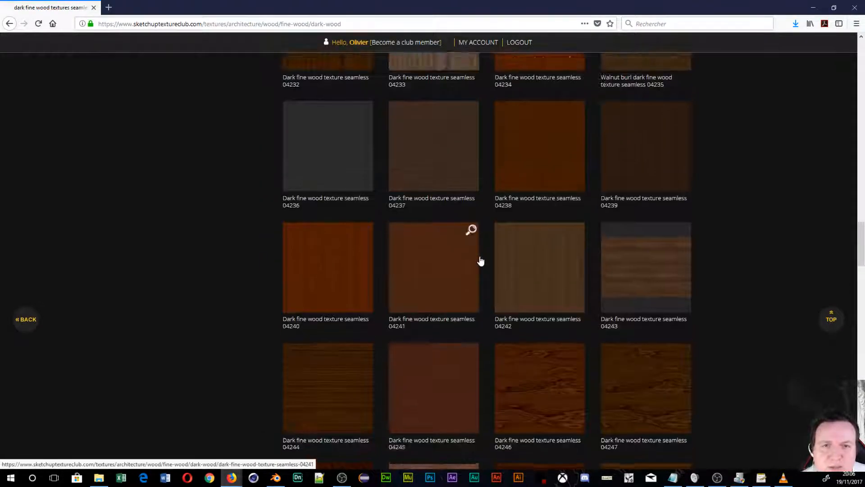
scroll(481, 260, up, 15)
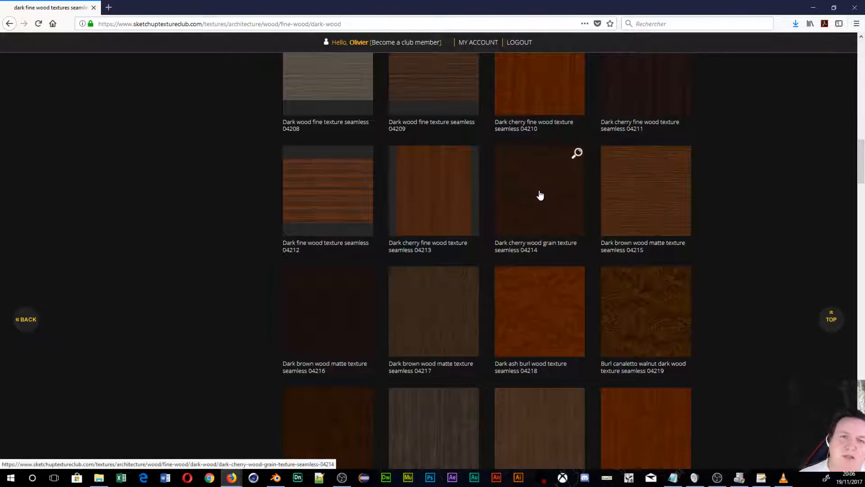
click(540, 195)
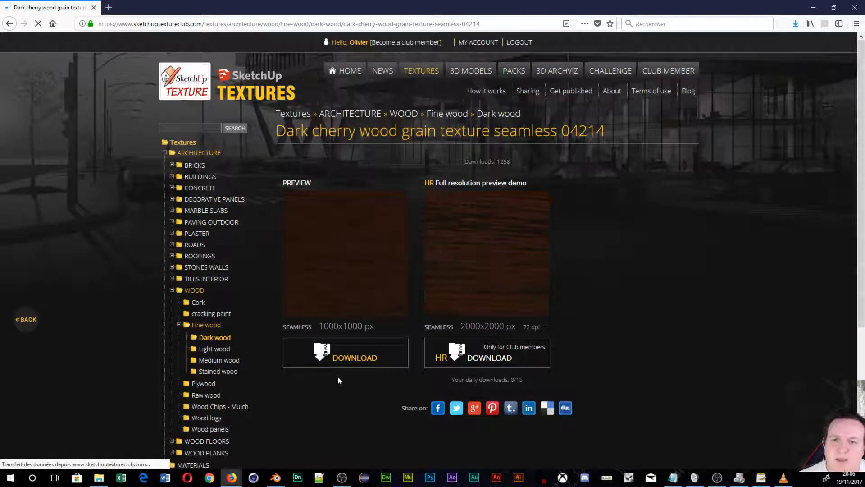
click(352, 359)
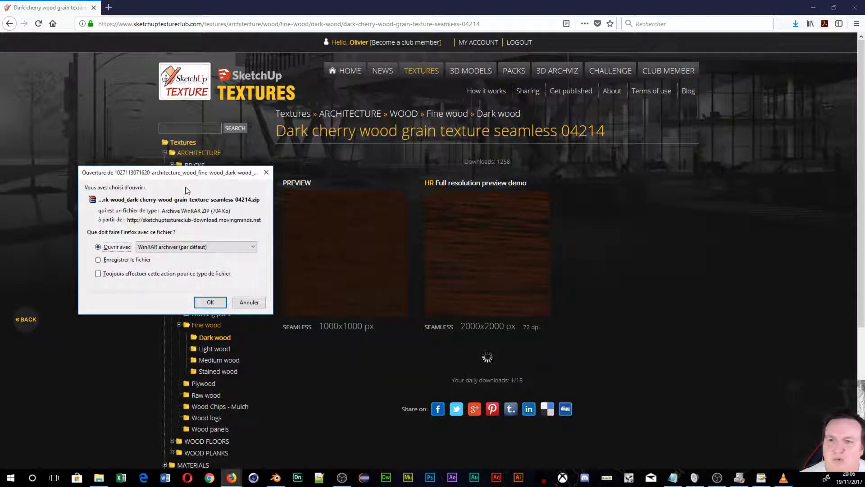
click(209, 302)
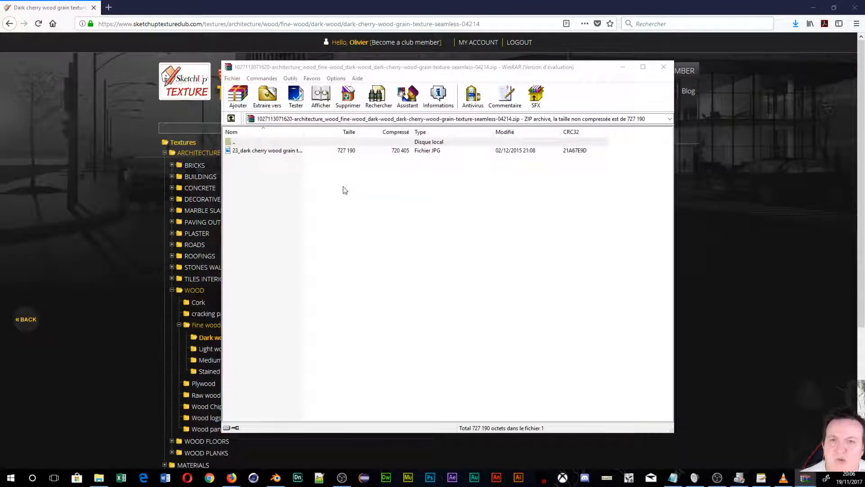
Extract the dark cherry wood grain JPG into the bibliothèque Poudlard folder on the Desktop and close the archive
click(265, 151)
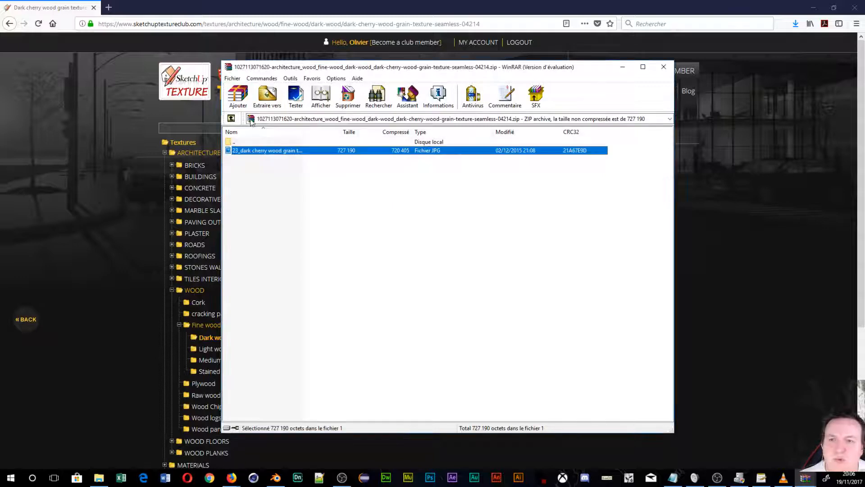
click(267, 96)
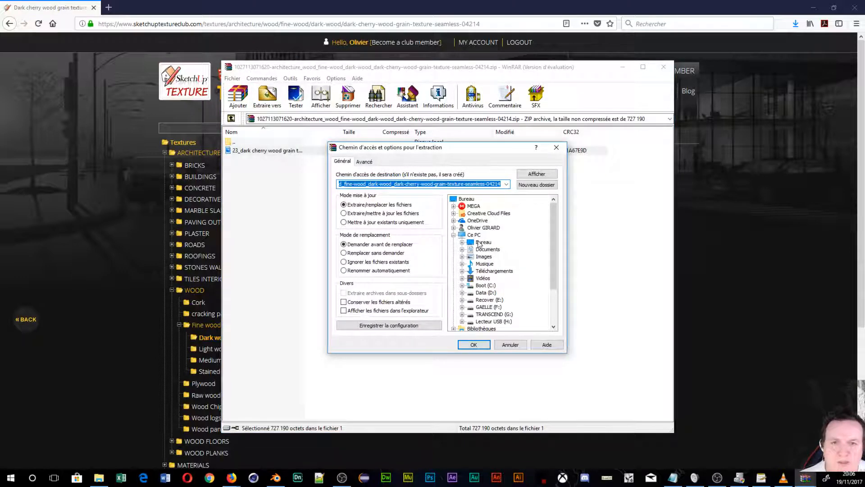
click(462, 243)
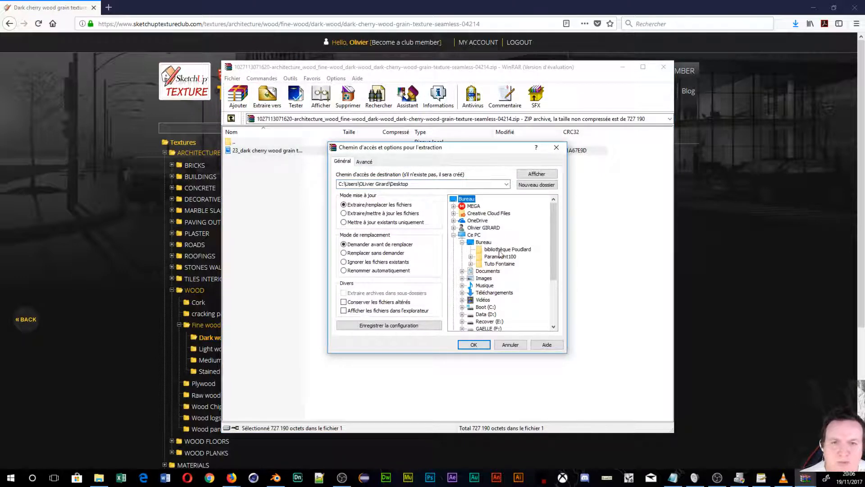
click(499, 251)
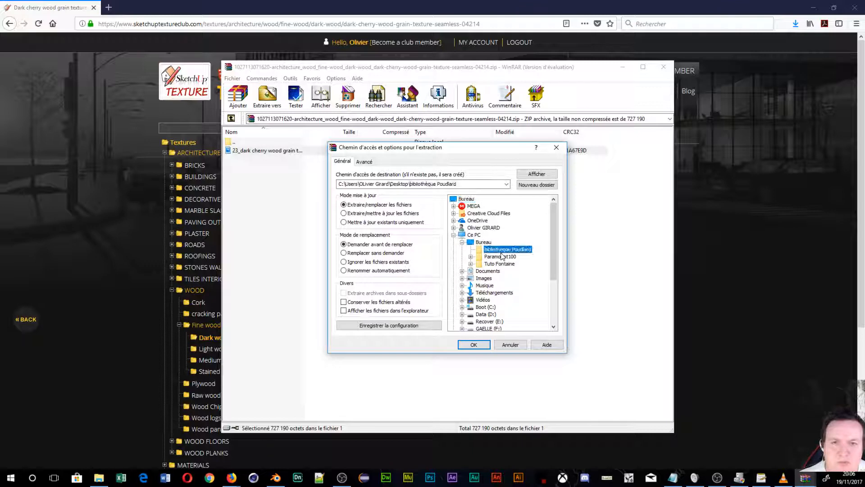
click(474, 345)
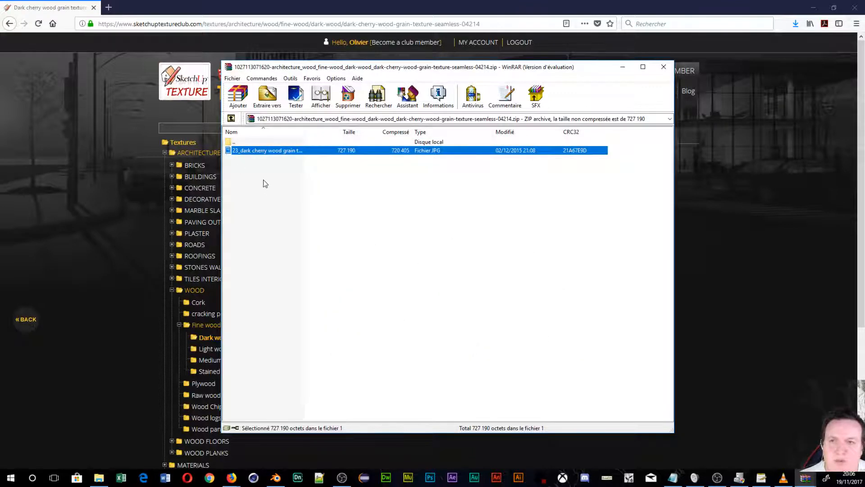
click(661, 66)
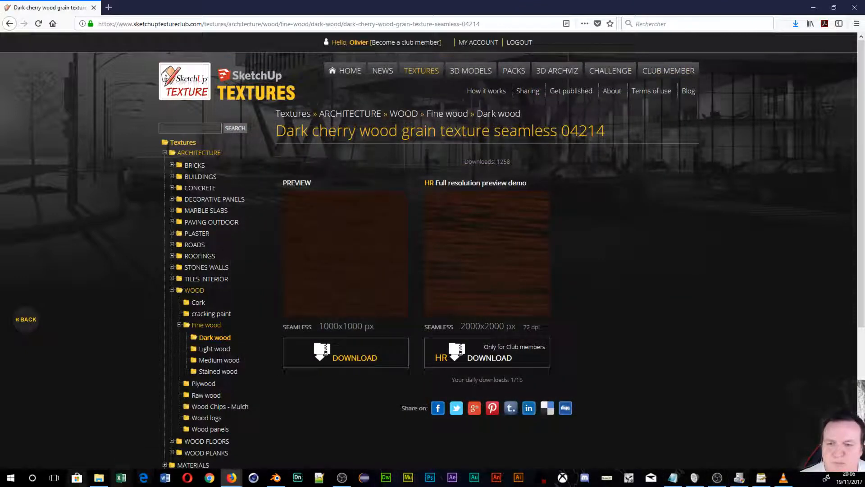
Bring up the Chetham library interior photo, examine its books and dark woodwork, and minimize it
mouse_move(97, 477)
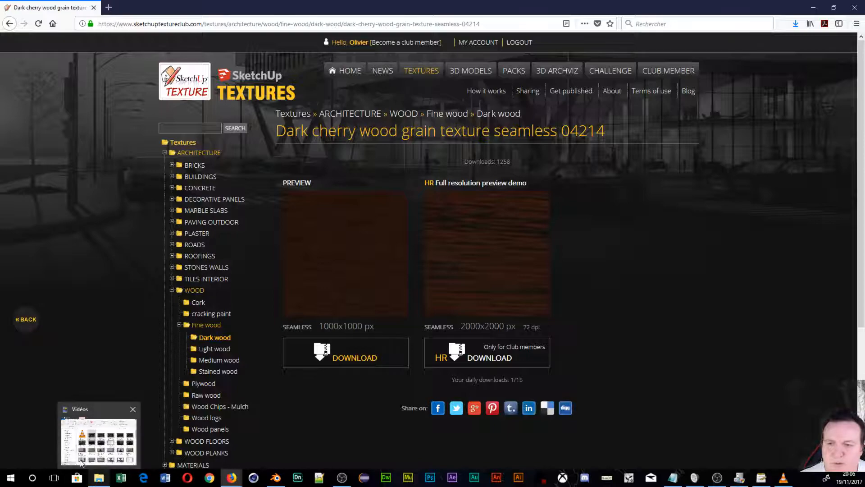
mouse_move(83, 460)
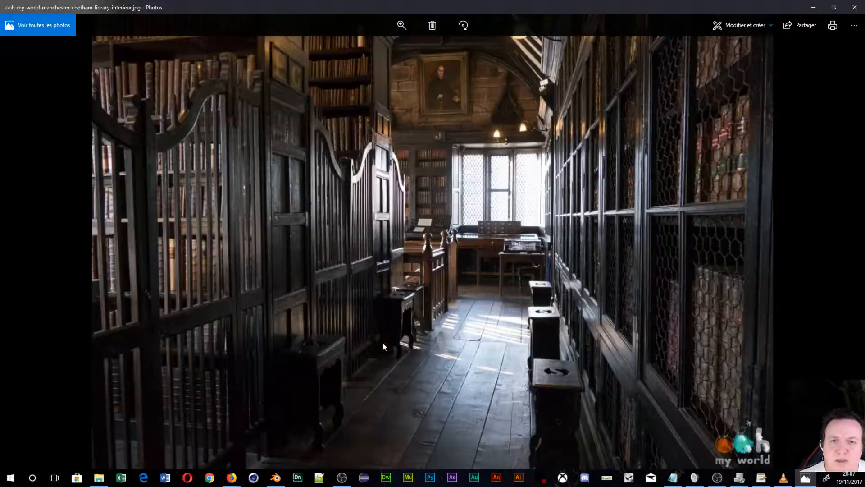
click(808, 12)
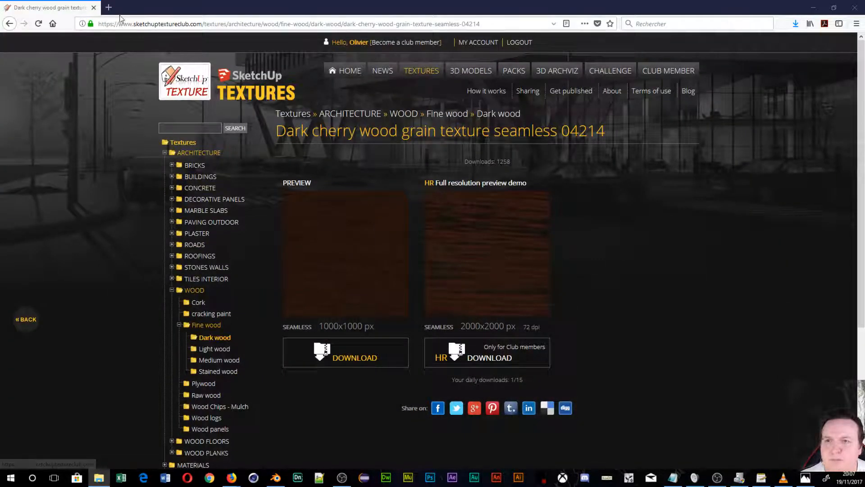
Search Google for "livre de magie" in a new browser tab and show the image results
click(108, 7)
click(317, 61)
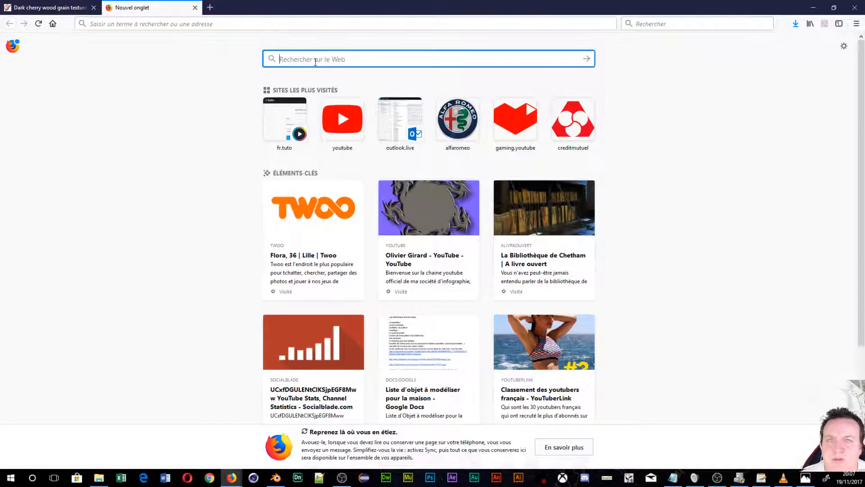
text(livre )
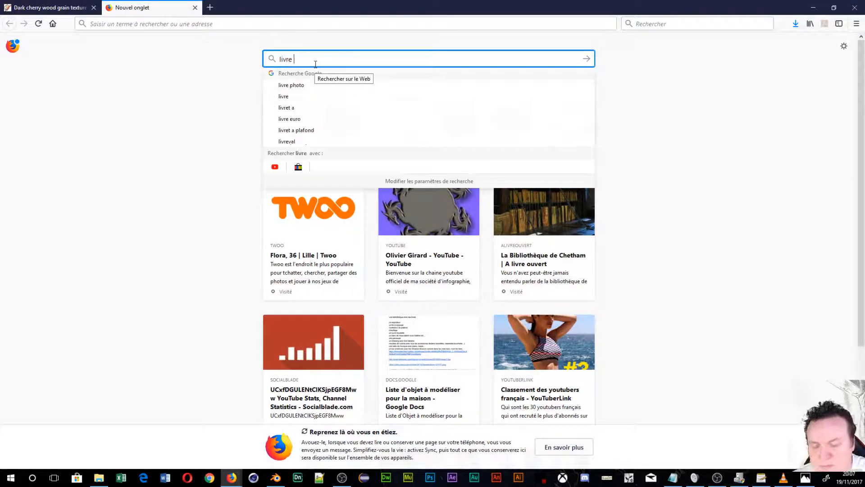
text(de magie)
key(Return)
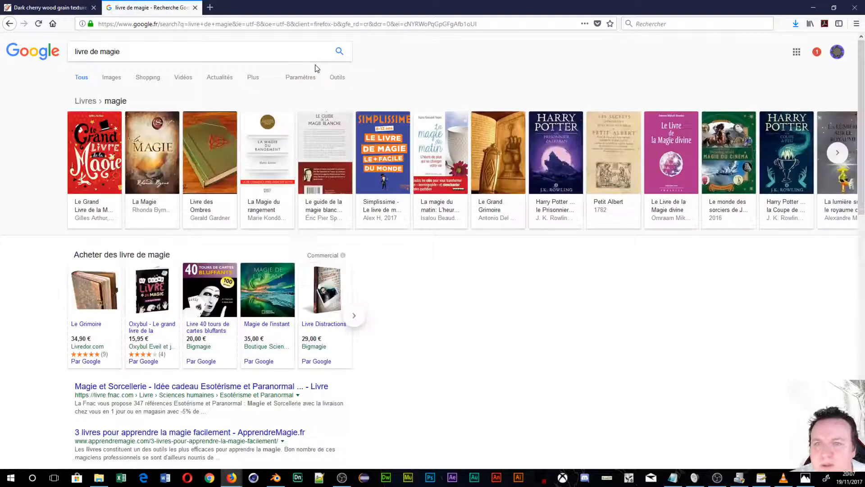
click(110, 79)
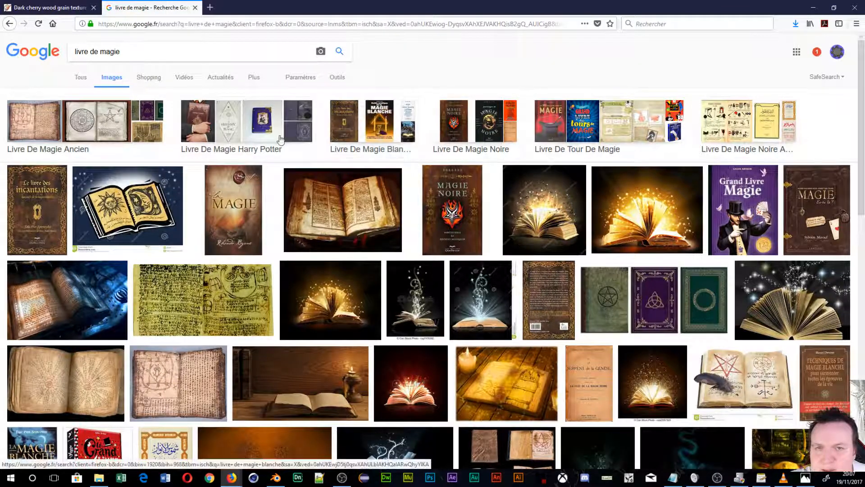
Refine the image search to "livre de magie harry potter"
click(171, 54)
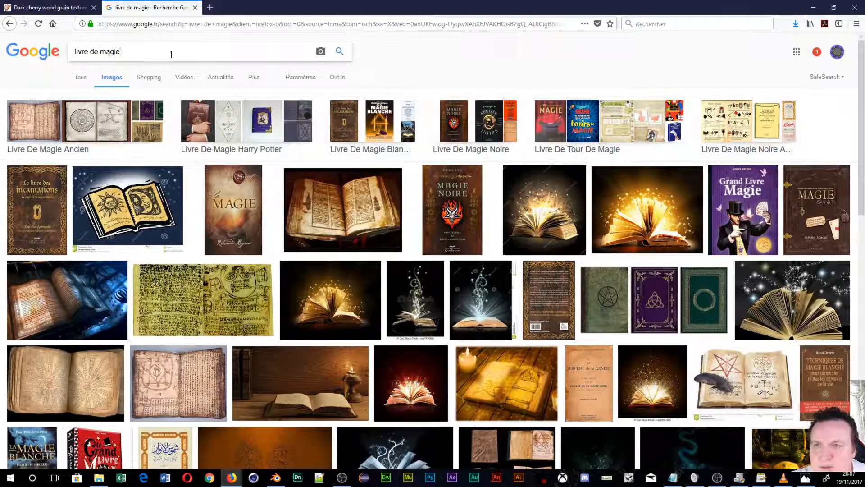
text(harr)
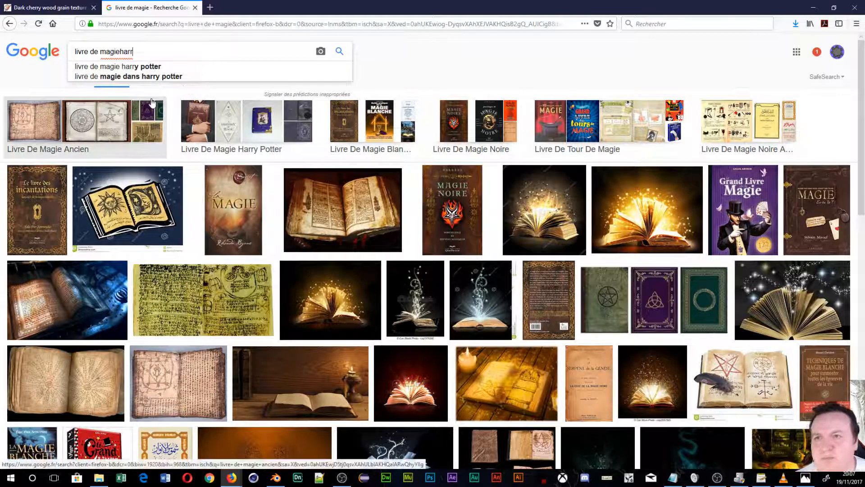
click(176, 67)
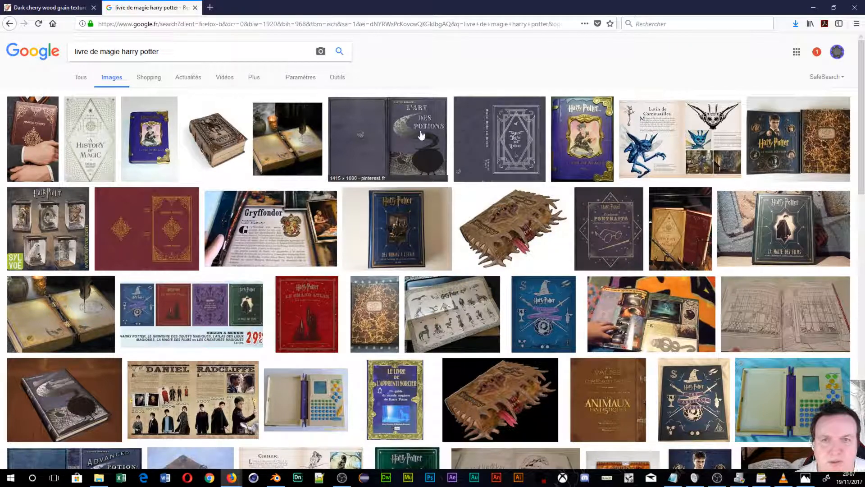
Open the full-size image of the "L'Art des Potions" book cover from the results and enlarge it
click(396, 138)
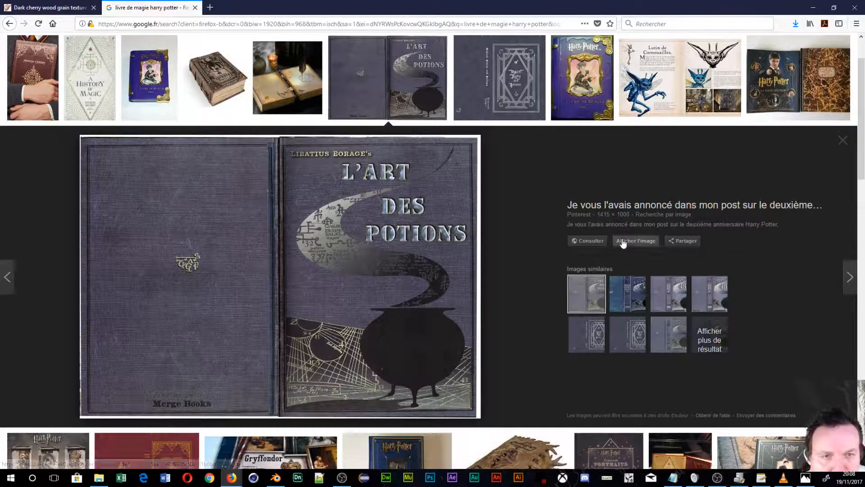
click(623, 243)
click(527, 237)
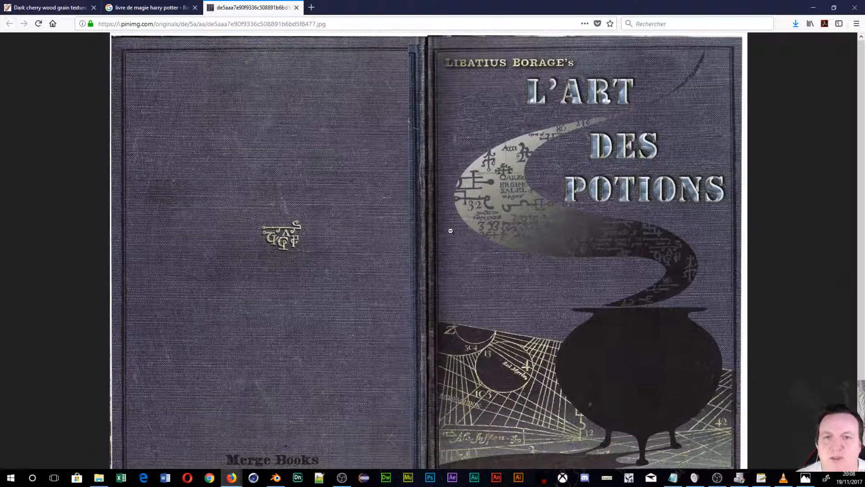
Save the "L'Art des Potions" cover image in the bibliothèque Poudlard folder on the Desktop, keeping the proposed file name
right_click(395, 238)
click(463, 265)
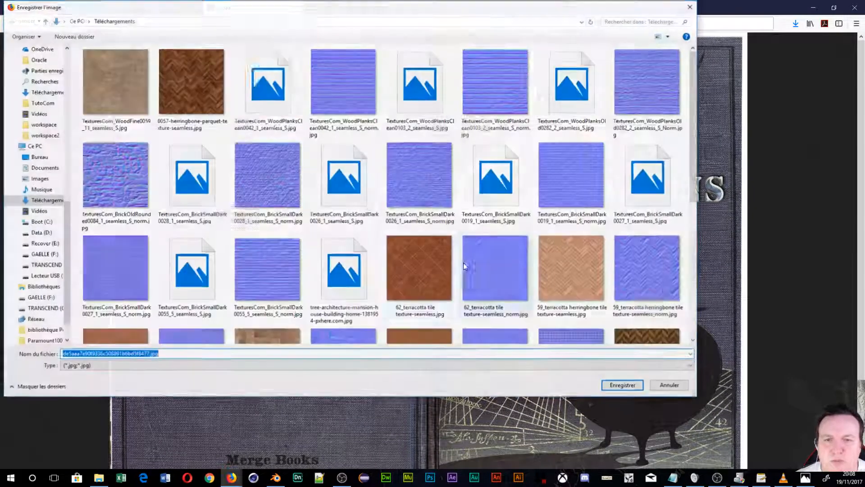
click(90, 22)
click(89, 22)
click(89, 22)
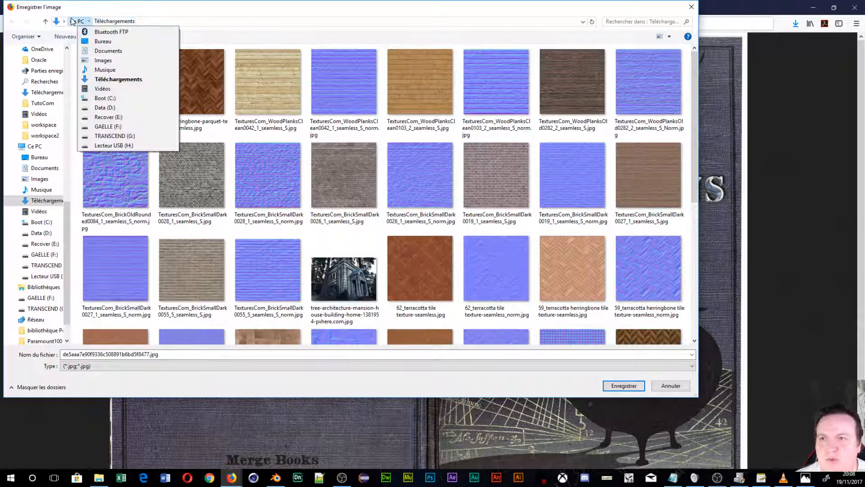
click(92, 42)
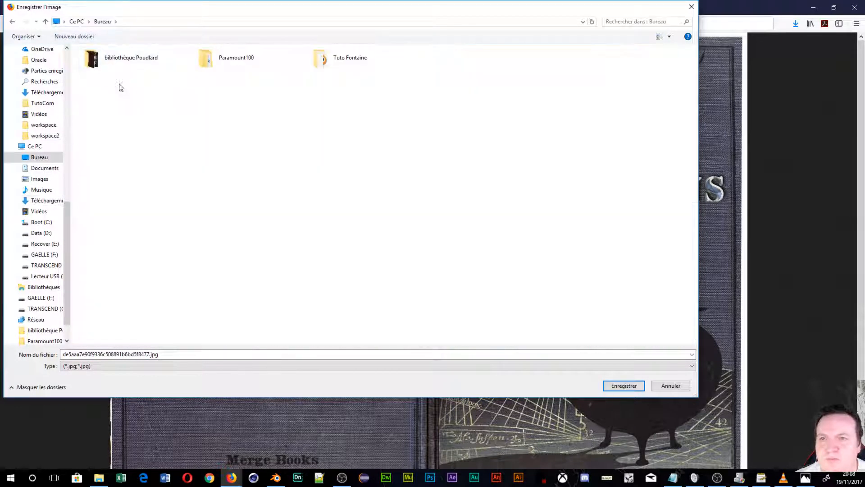
double_click(131, 58)
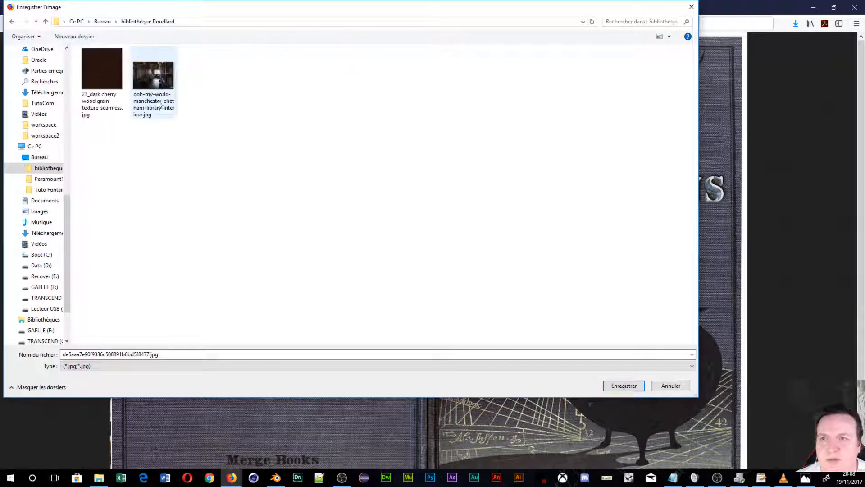
click(608, 389)
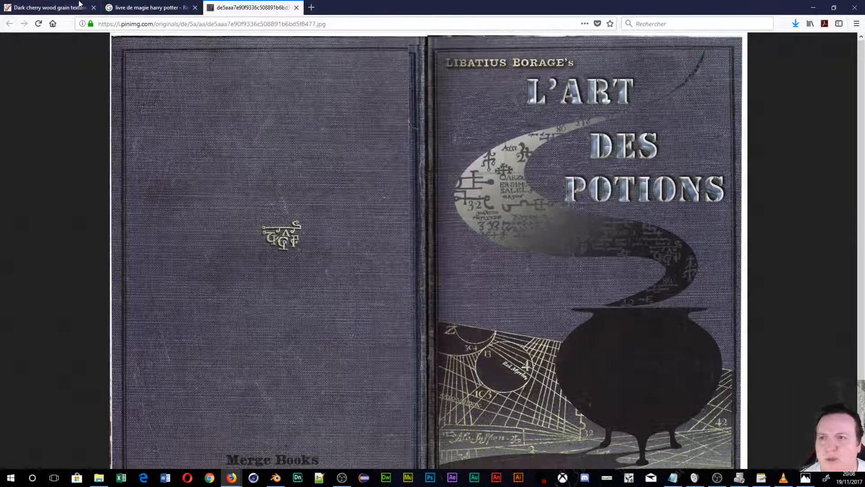
Return to the image results, find the red "Magical Theory" book cover and open it at full size
click(147, 11)
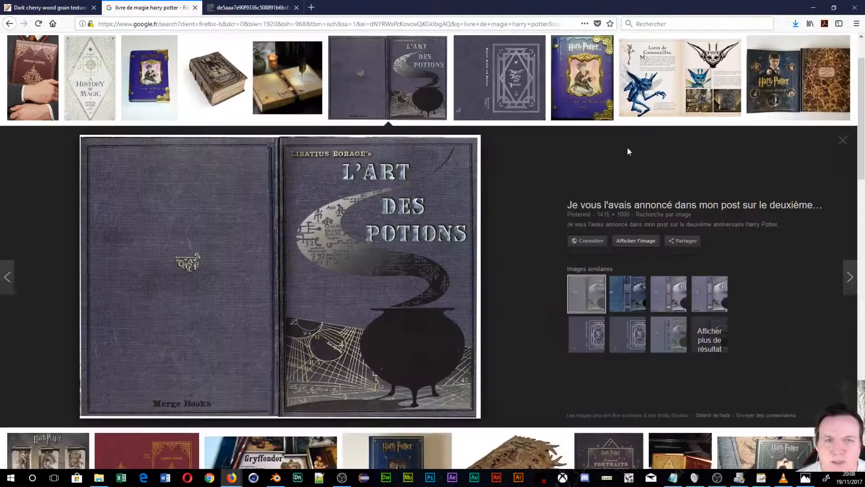
click(494, 66)
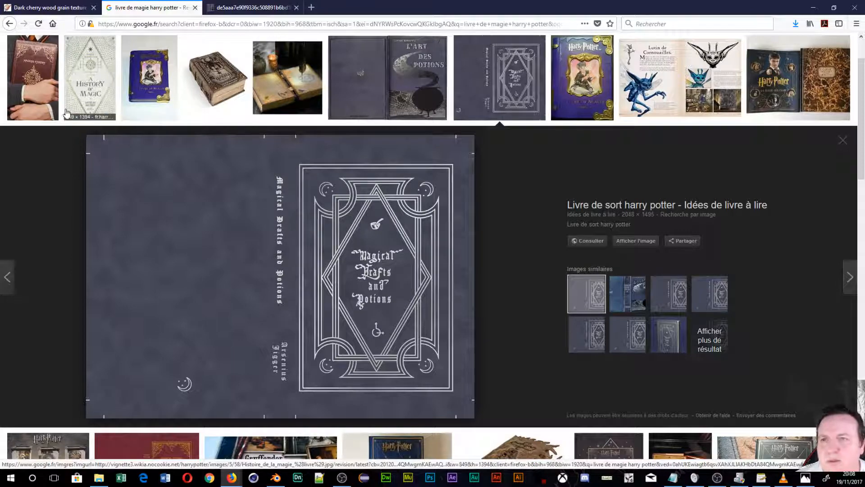
scroll(136, 190, down, 5)
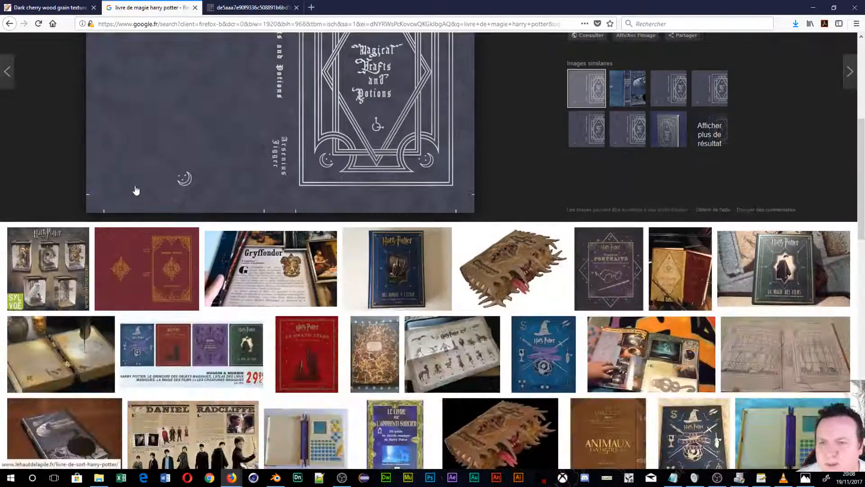
scroll(138, 190, down, 4)
click(131, 120)
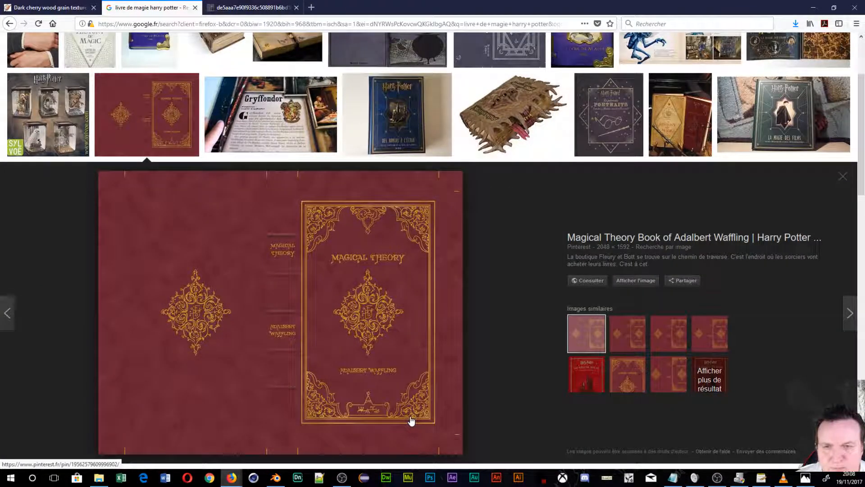
click(621, 282)
click(370, 234)
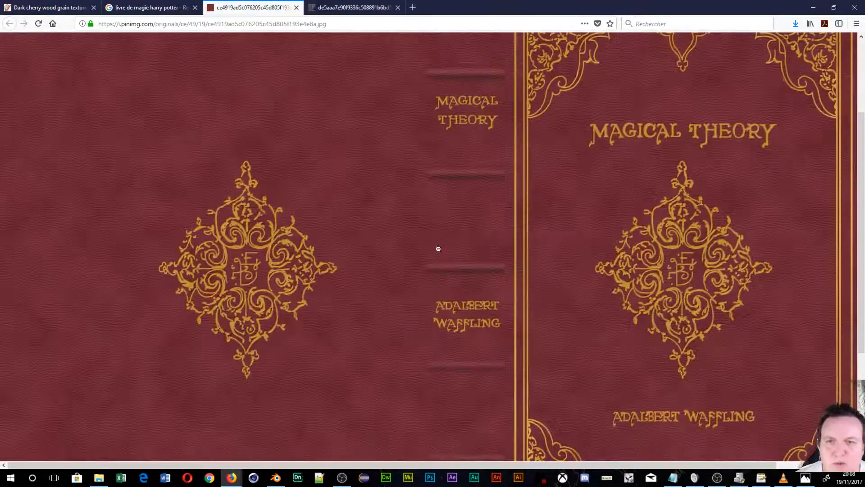
Save the "Magical Theory" cover image in the bibliothèque Poudlard folder, keeping the proposed file name
right_click(470, 199)
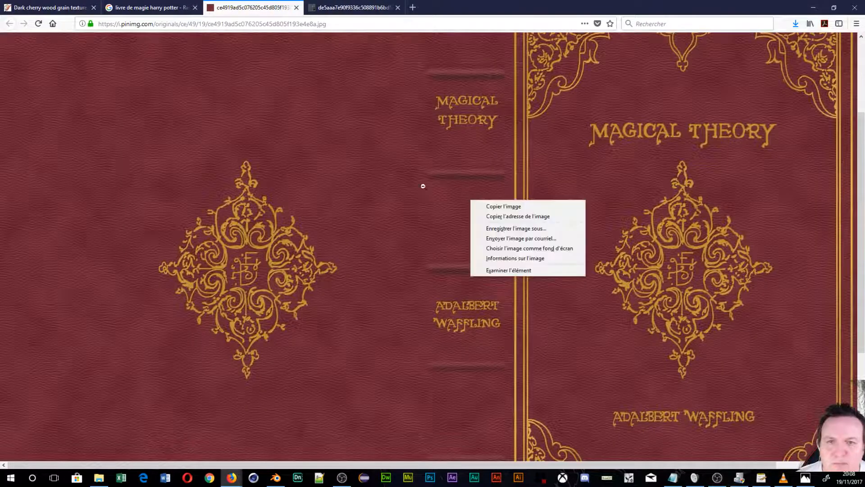
click(528, 229)
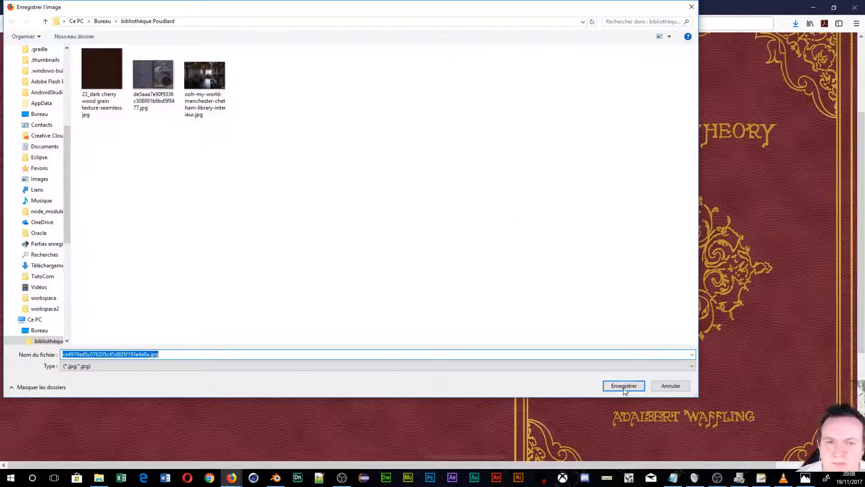
click(625, 388)
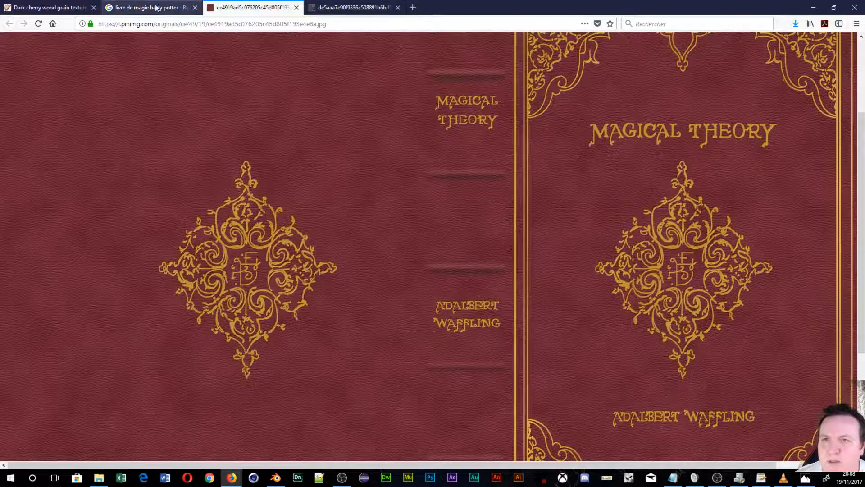
Look through the "livre de magie harry potter" image results for other flat book covers usable as textures
click(128, 9)
scroll(757, 425, down, 5)
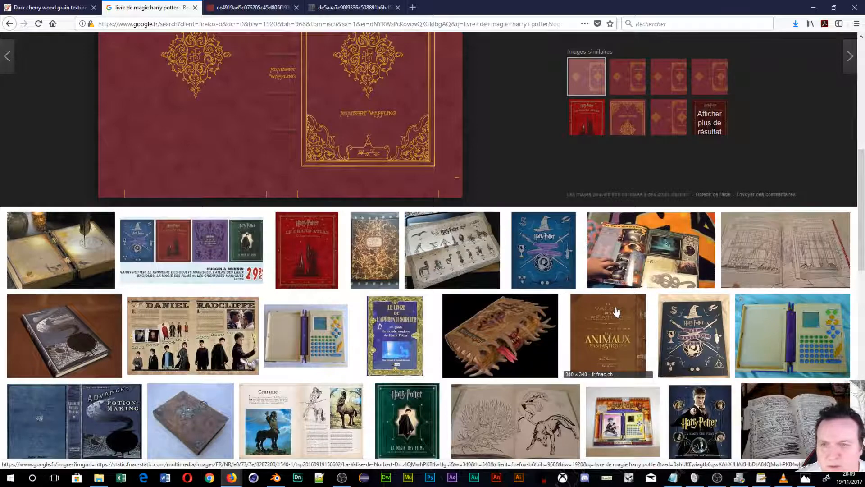
scroll(544, 278, up, 7)
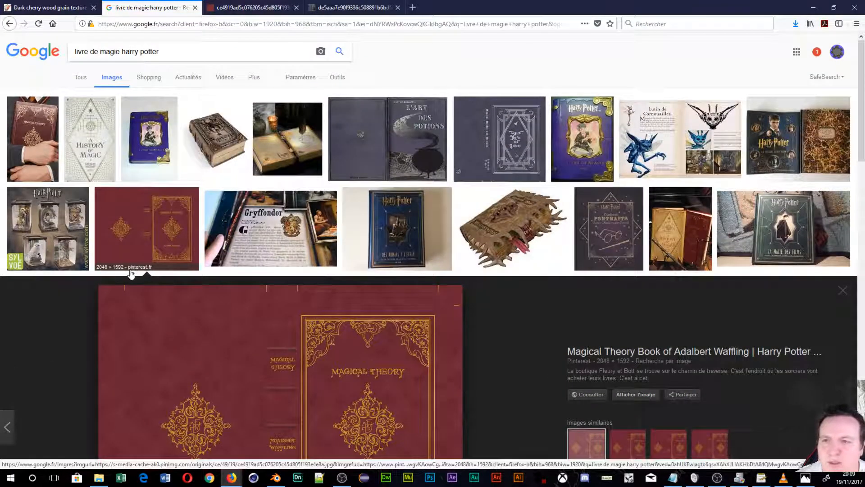
scroll(391, 241, down, 1)
scroll(391, 241, down, 5)
scroll(386, 241, up, 3)
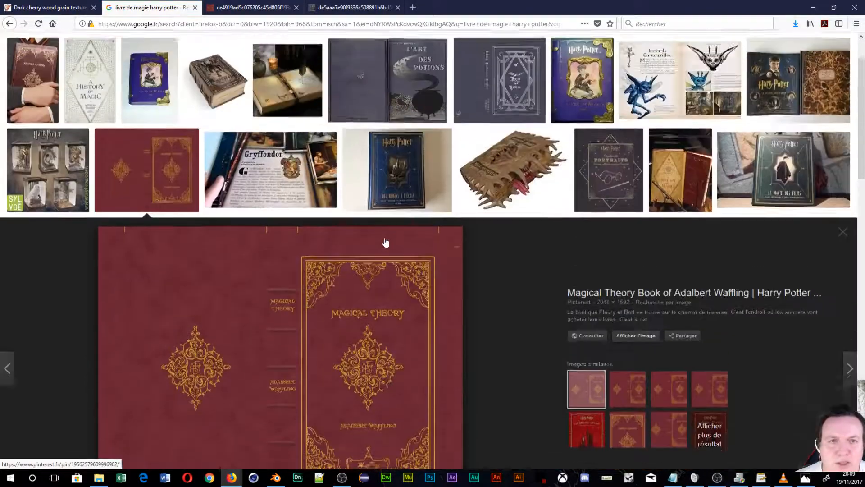
scroll(373, 251, down, 5)
scroll(372, 251, down, 9)
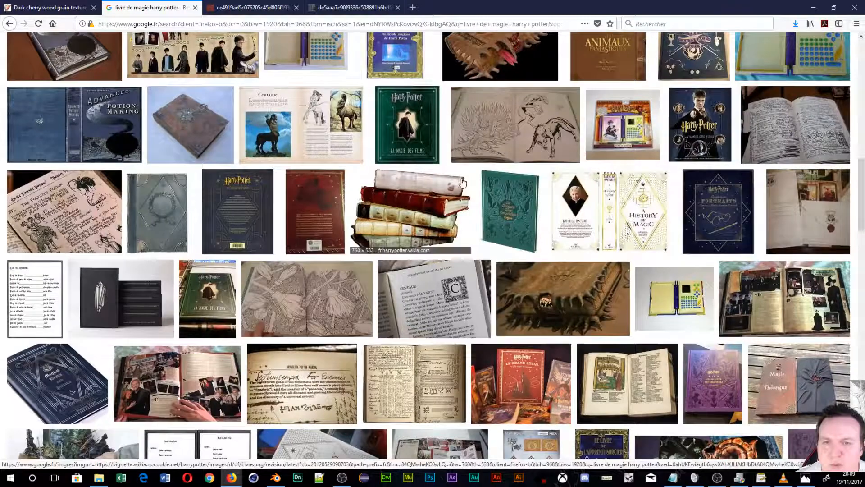
scroll(116, 275, down, 5)
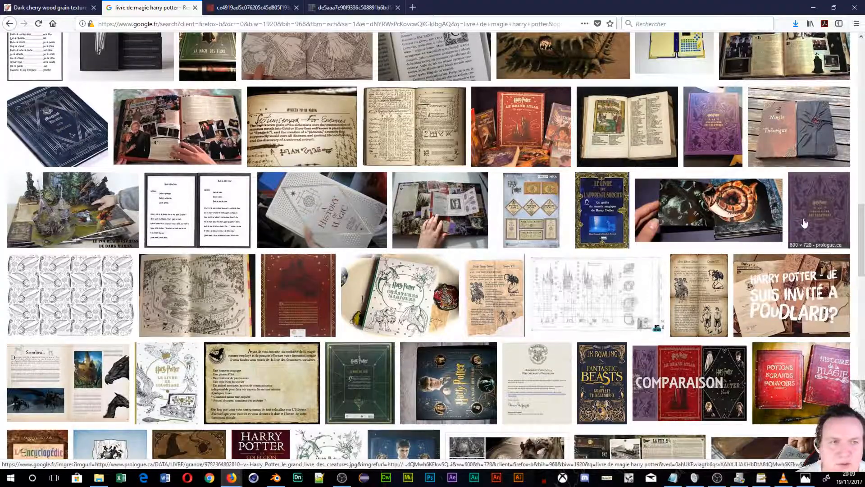
scroll(531, 221, down, 10)
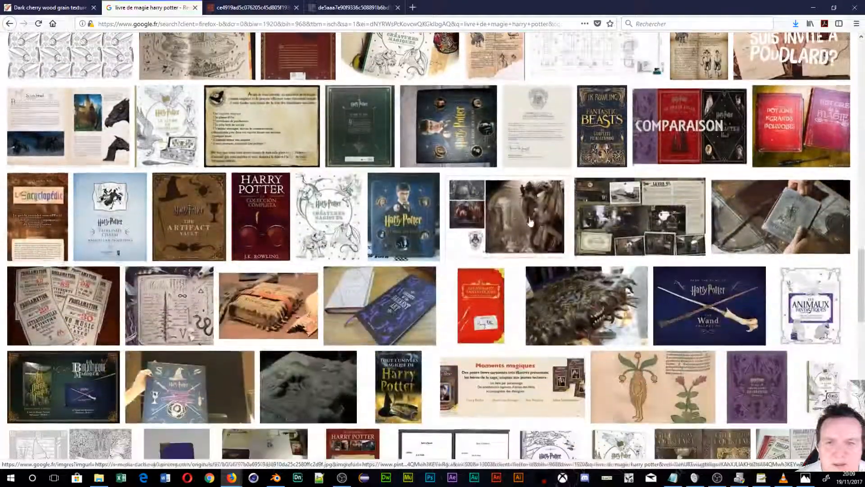
scroll(509, 215, down, 10)
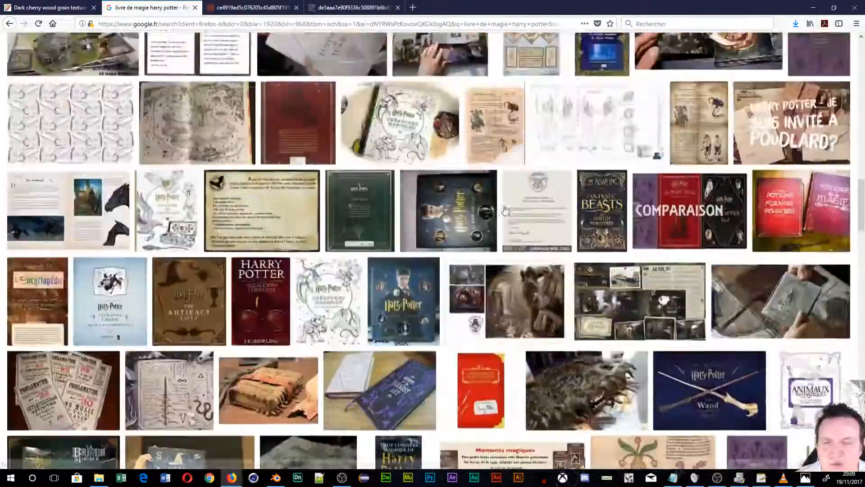
click(474, 181)
scroll(472, 183, up, 2)
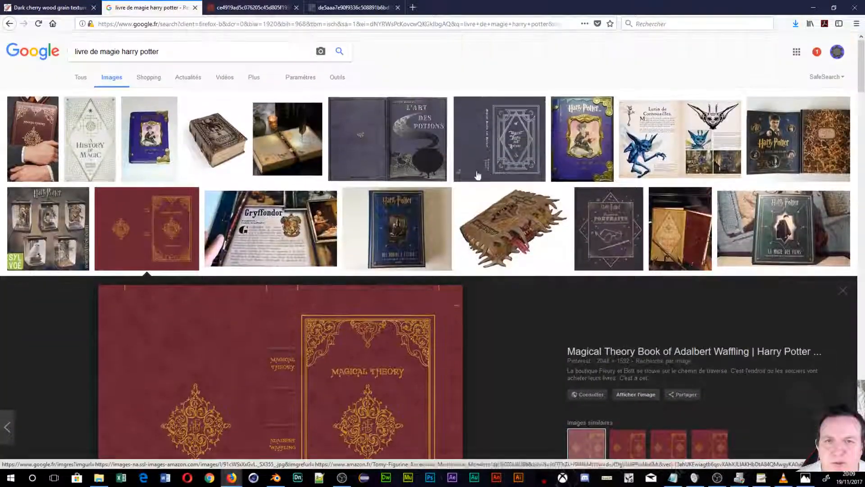
Open the "Magical Drafts and Potions" cover at full size and save it as MANUEL_POTIONS-1.jpg in the bibliothèque Poudlard folder
click(494, 153)
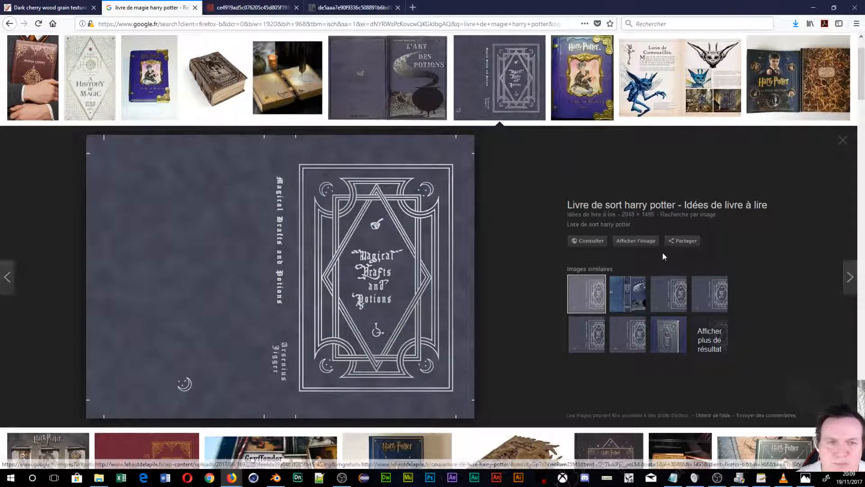
click(635, 243)
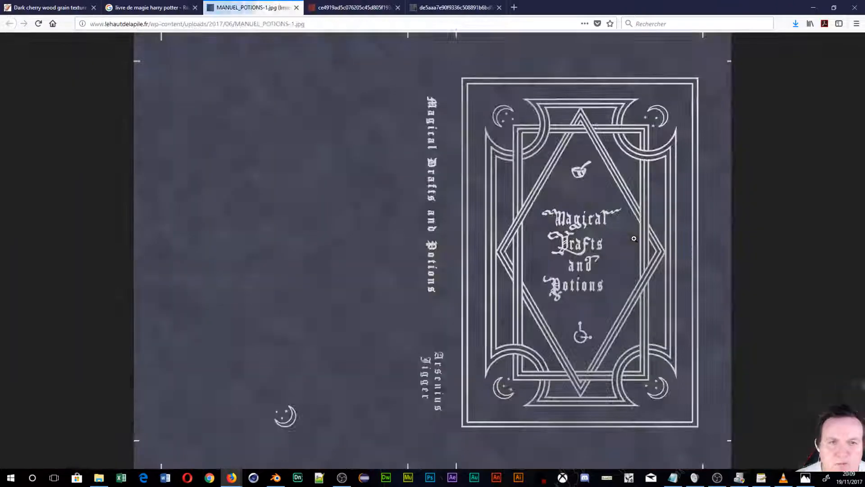
click(442, 236)
right_click(442, 240)
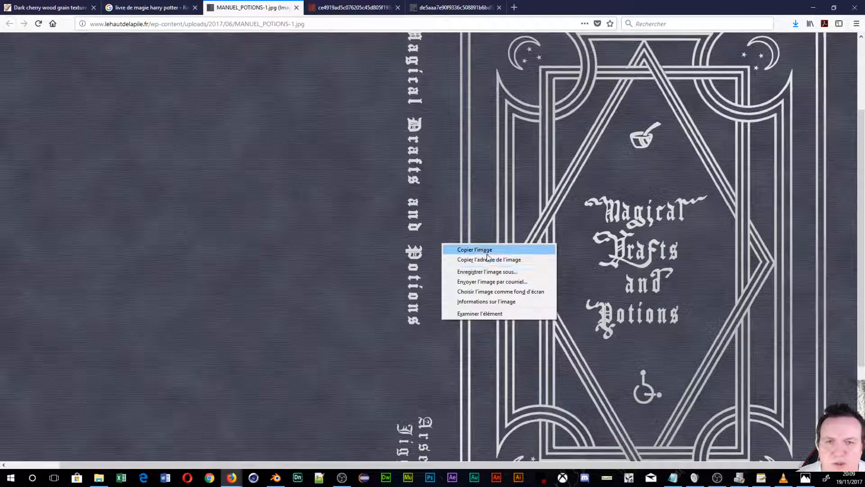
click(495, 271)
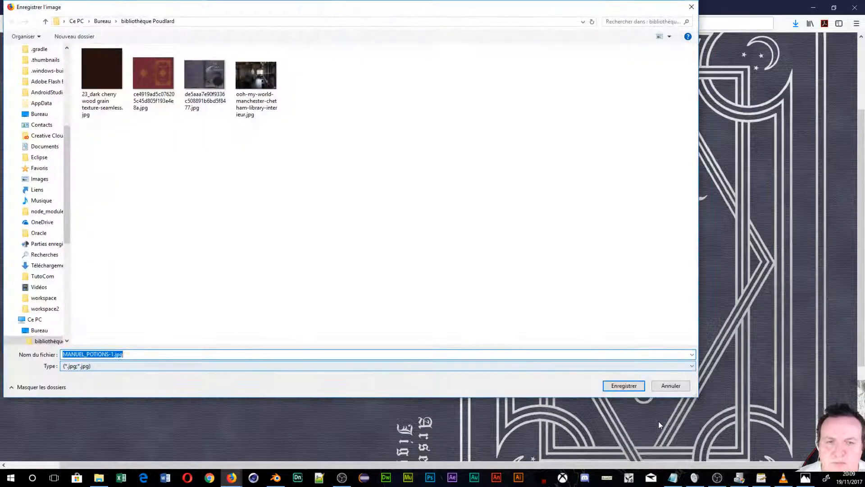
click(629, 386)
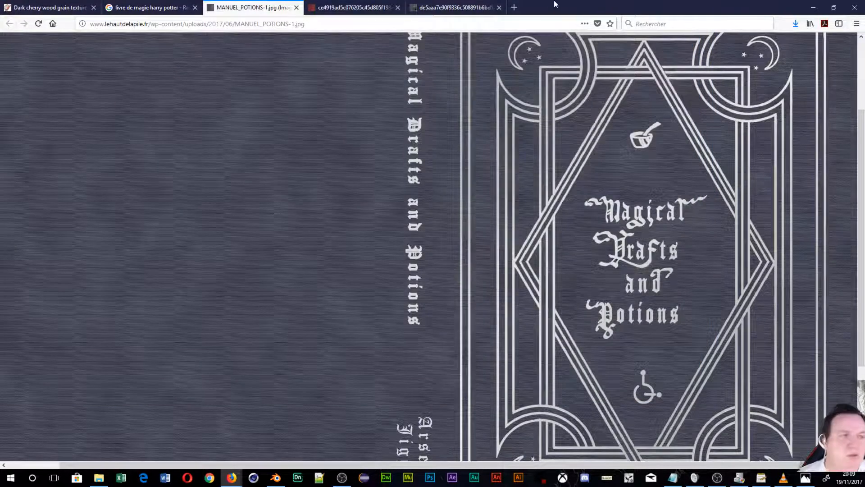
click(551, 65)
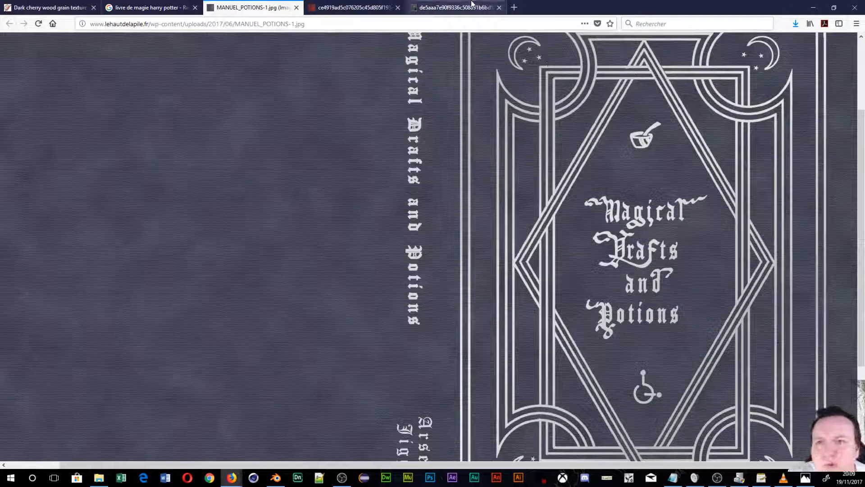
Return to the "livre de magie harry potter" image results and look through them to the end for more usable book covers or pages
click(149, 4)
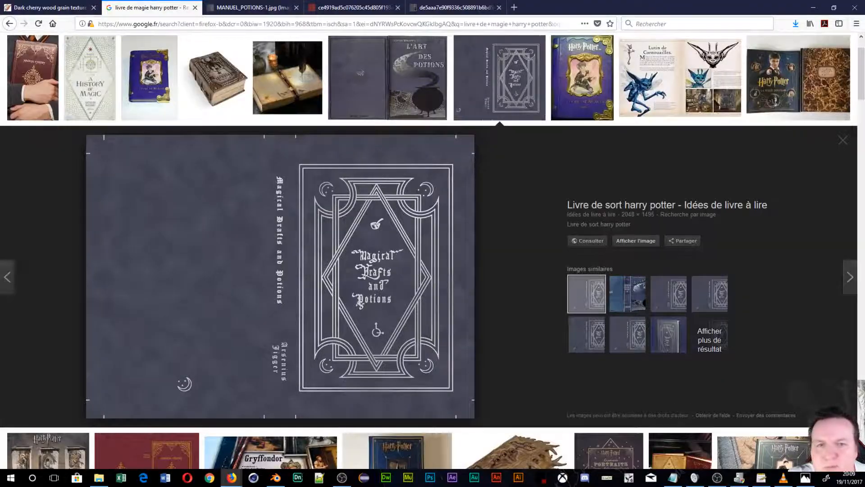
scroll(550, 374, up, 1)
scroll(549, 374, down, 9)
scroll(477, 224, down, 5)
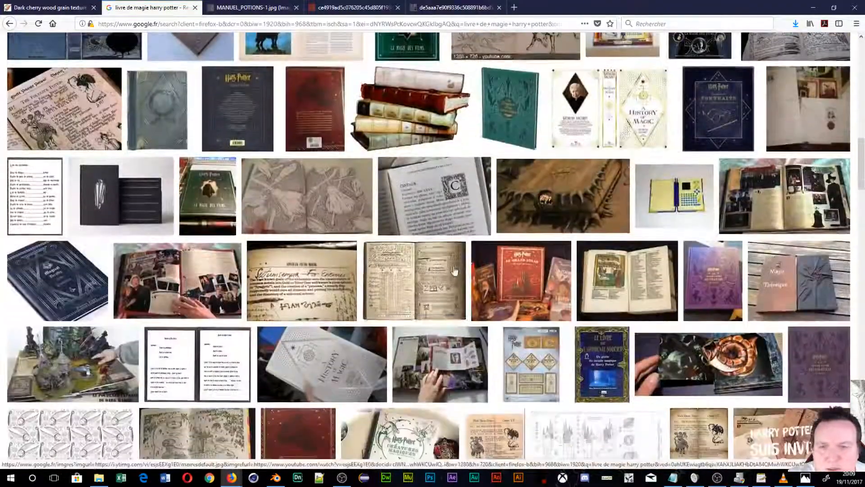
scroll(368, 271, down, 6)
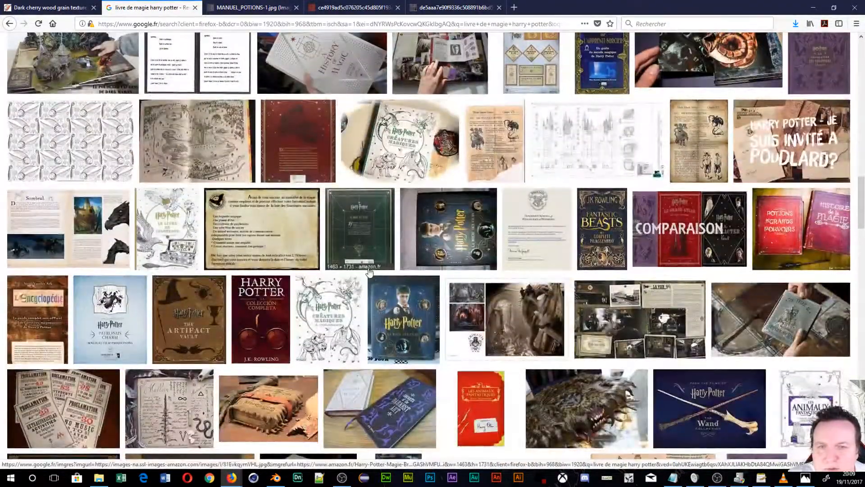
scroll(369, 271, down, 5)
scroll(325, 277, down, 5)
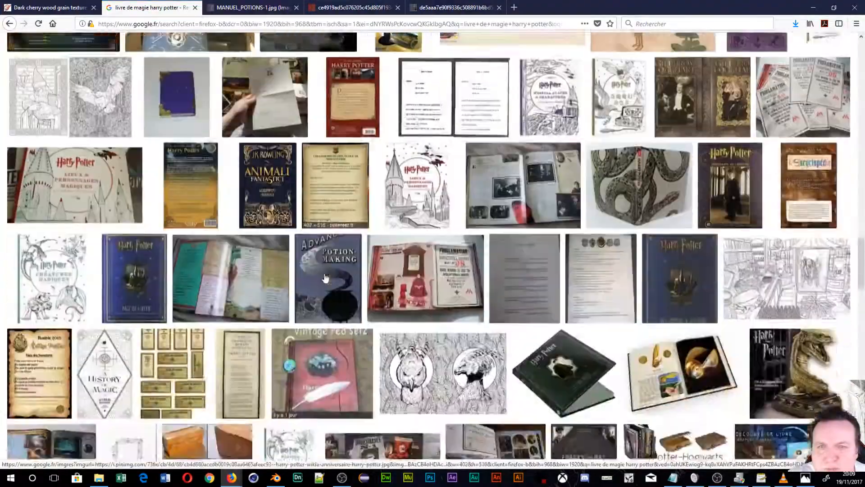
scroll(325, 277, down, 5)
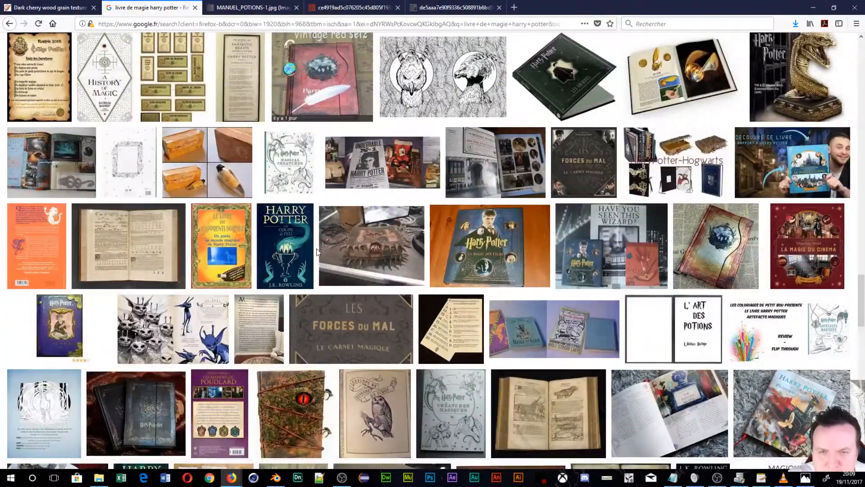
scroll(318, 255, down, 5)
scroll(317, 255, up, 3)
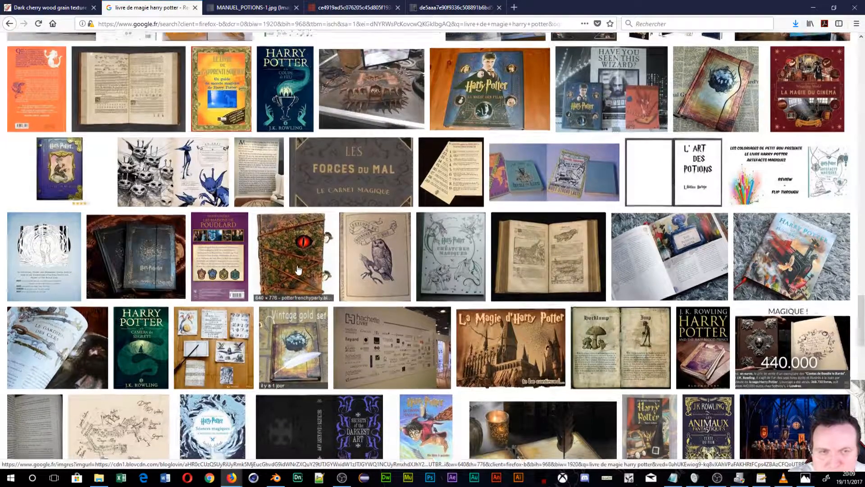
scroll(295, 266, down, 1)
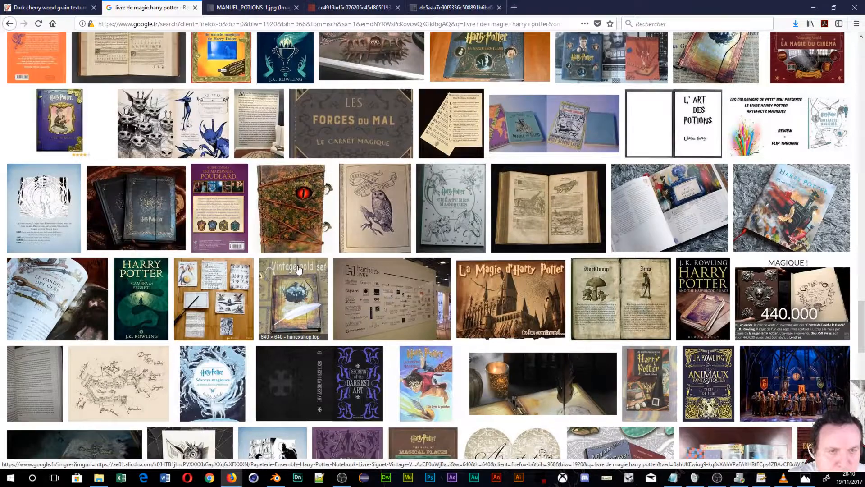
scroll(298, 269, down, 4)
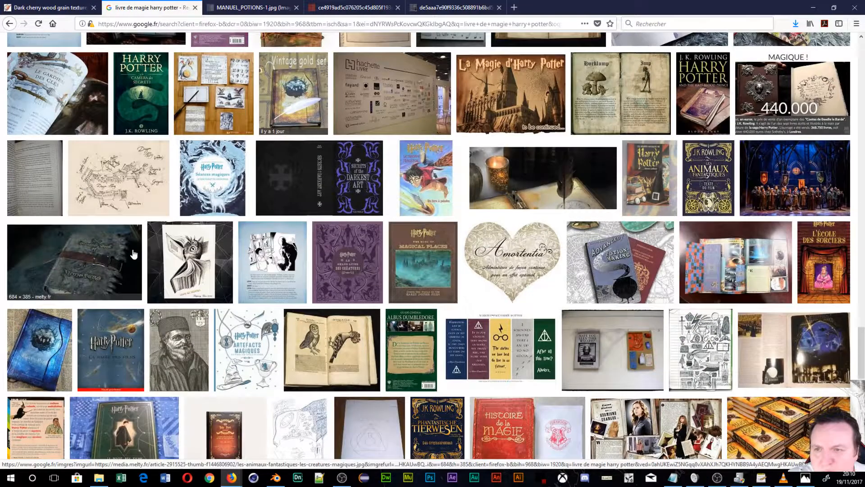
scroll(259, 220, down, 5)
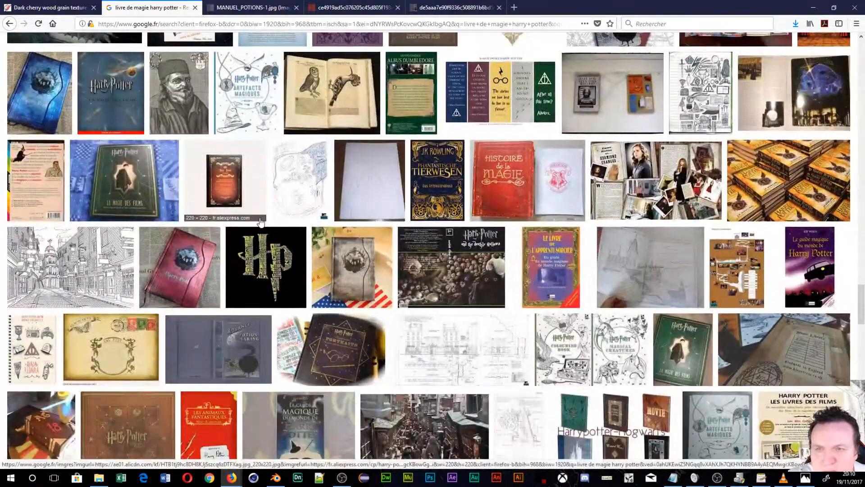
scroll(260, 221, down, 5)
scroll(271, 219, down, 6)
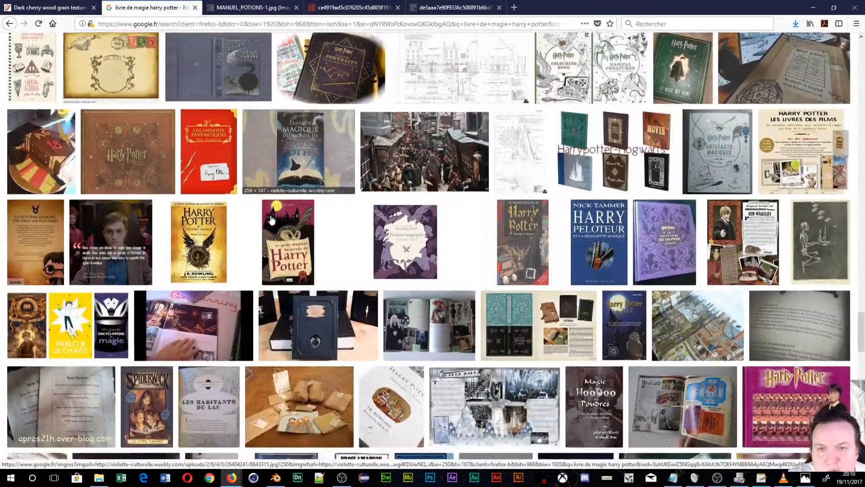
scroll(272, 219, down, 4)
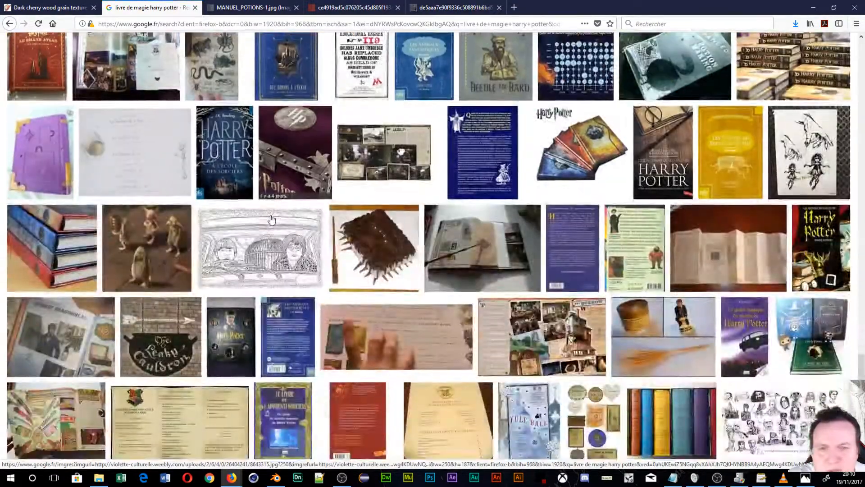
scroll(275, 218, down, 6)
scroll(281, 217, up, 5)
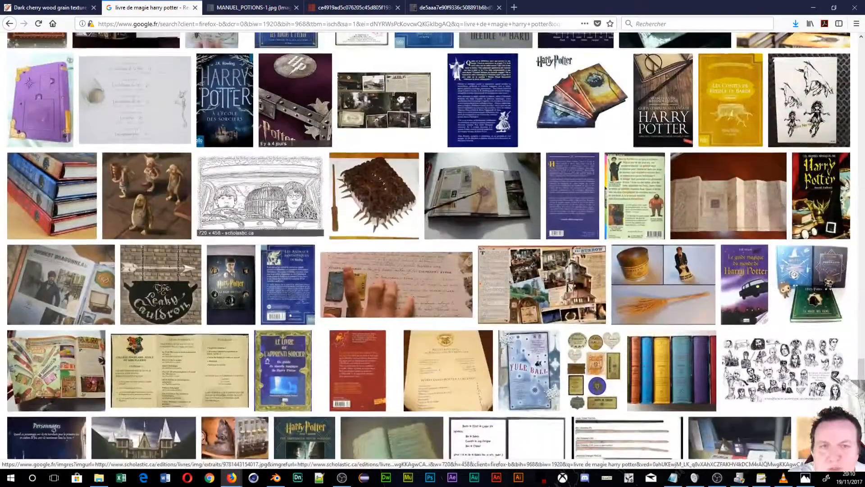
scroll(280, 218, down, 8)
scroll(280, 217, down, 2)
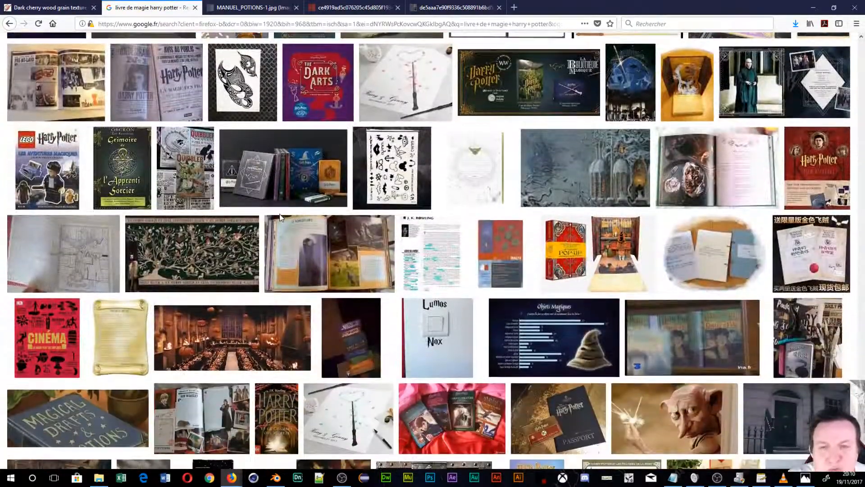
scroll(420, 168, down, 4)
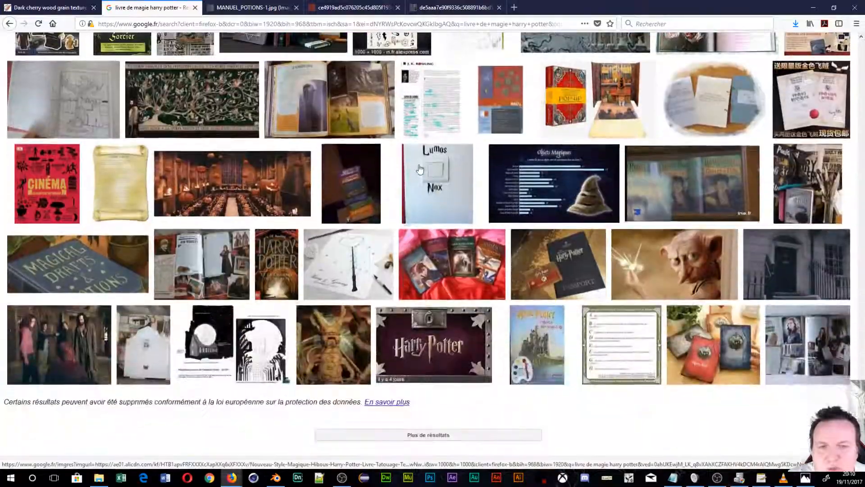
Find the "Centaure" double-page spread among the earlier image results, open it at full size and enlarge it to check its detail
scroll(431, 242, up, 14)
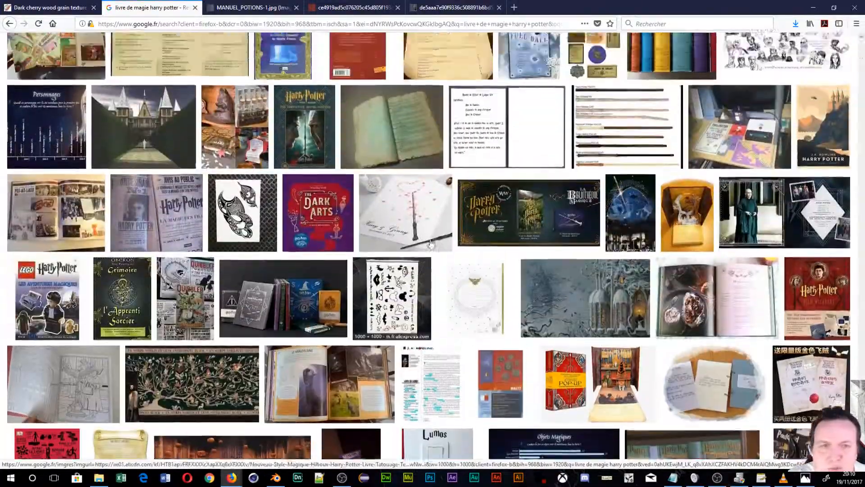
scroll(431, 243, up, 12)
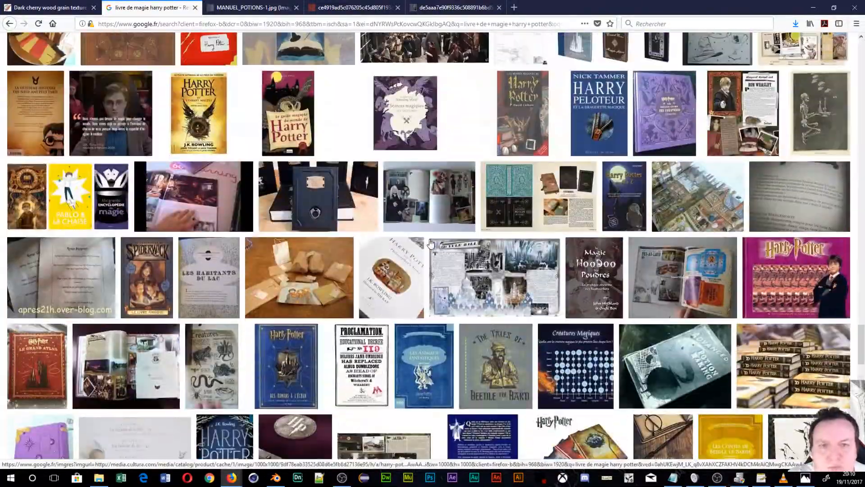
scroll(432, 243, up, 12)
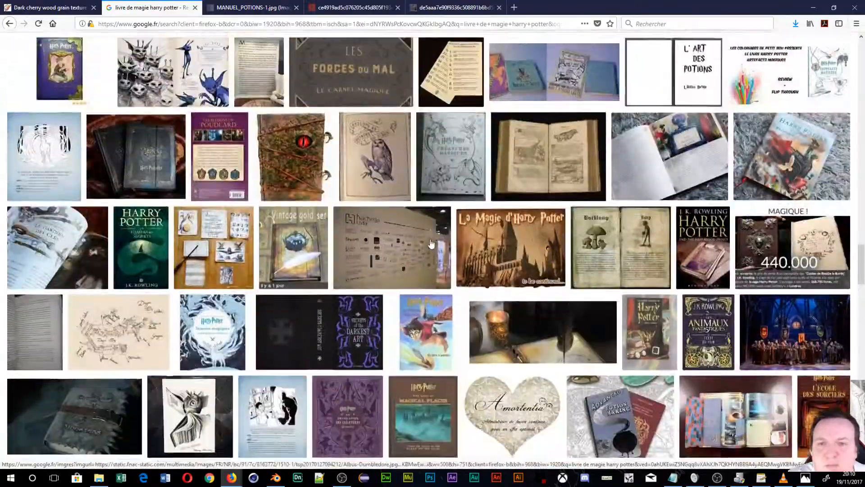
scroll(431, 244, up, 12)
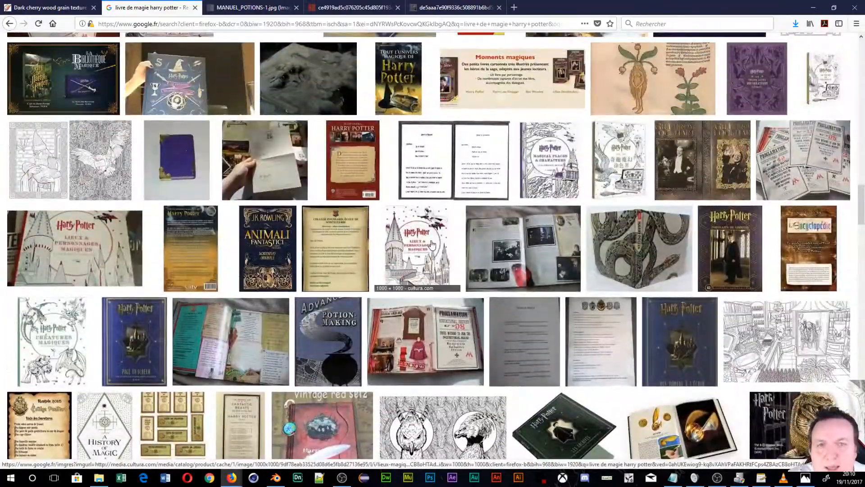
scroll(431, 245, up, 10)
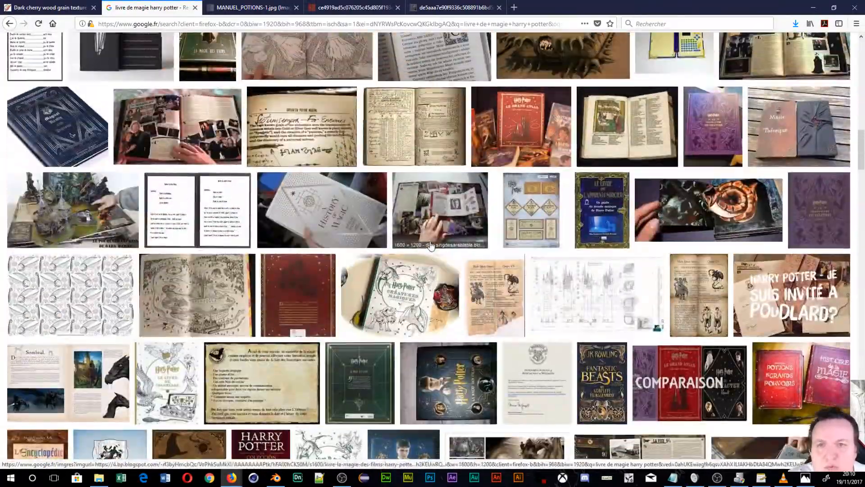
scroll(431, 245, up, 1)
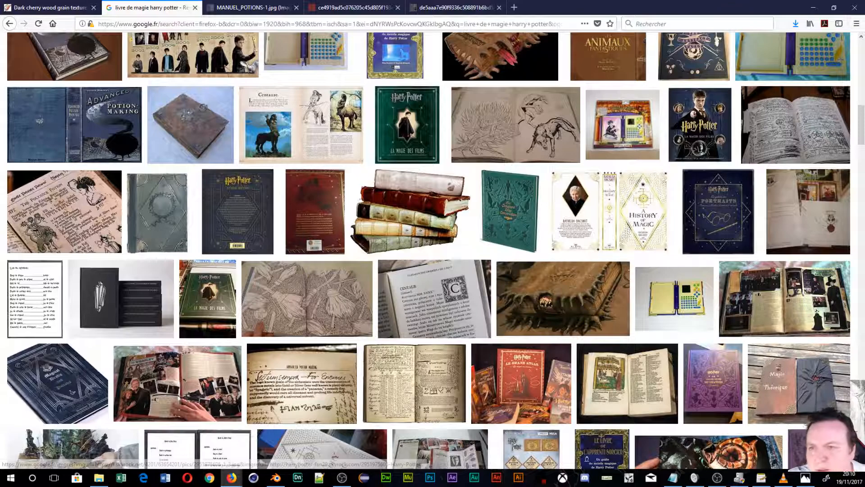
scroll(319, 195, up, 2)
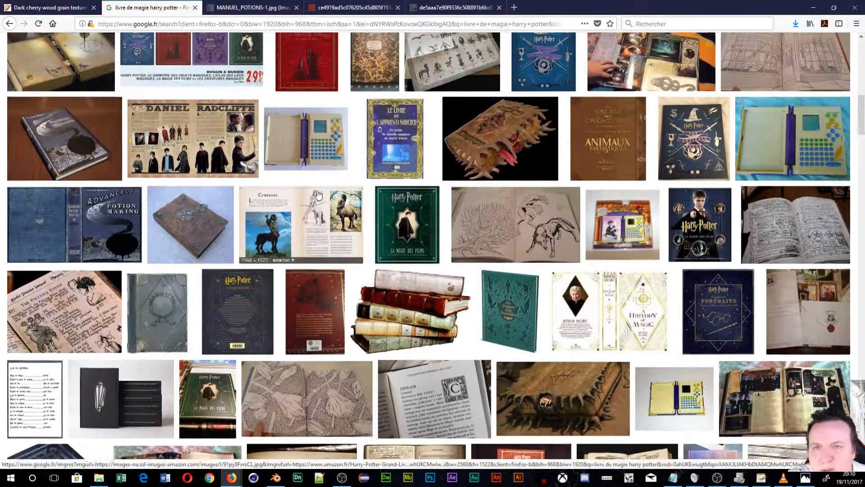
click(300, 234)
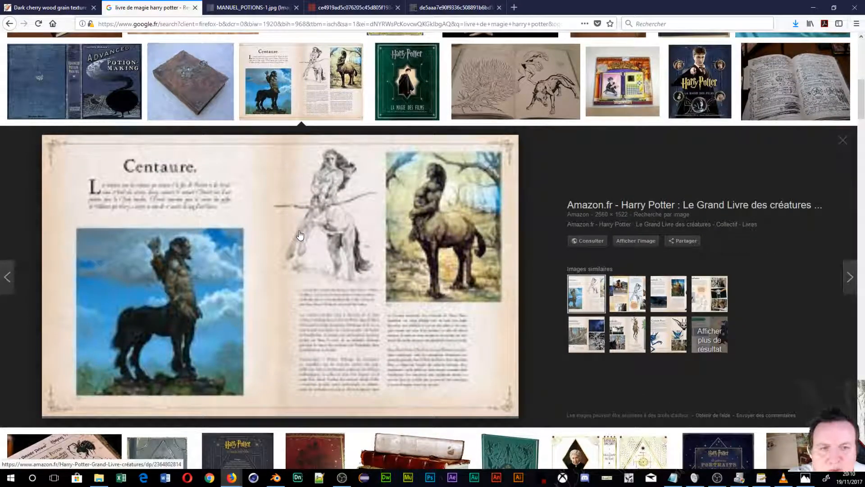
click(637, 241)
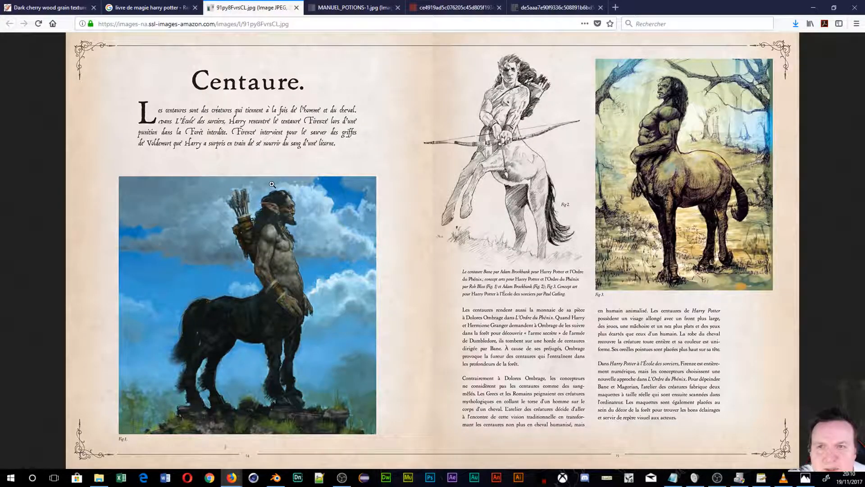
click(511, 300)
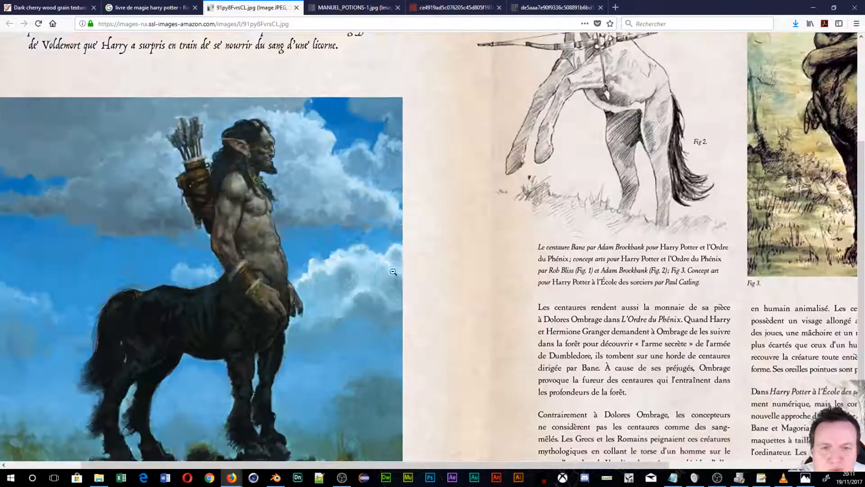
Save the "Centaure" spread in the bibliothèque Poudlard folder, keeping the proposed file name 91py8FvrsCL.jpg
scroll(475, 260, down, 2)
right_click(199, 175)
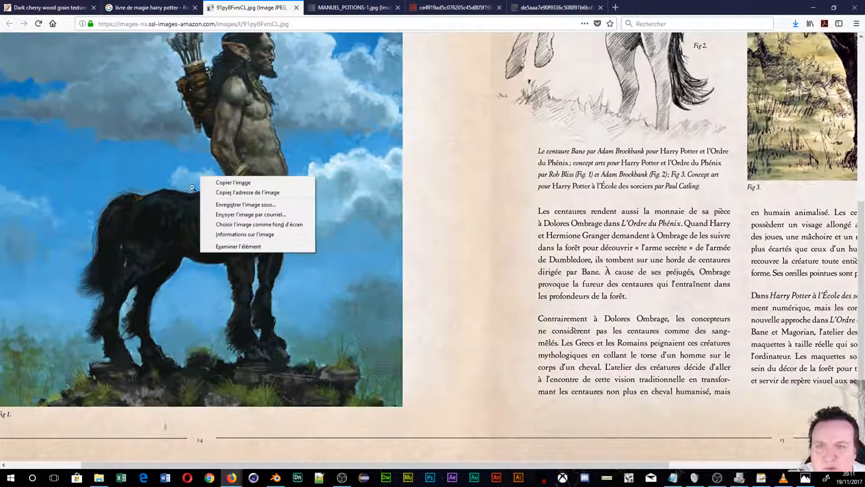
click(251, 205)
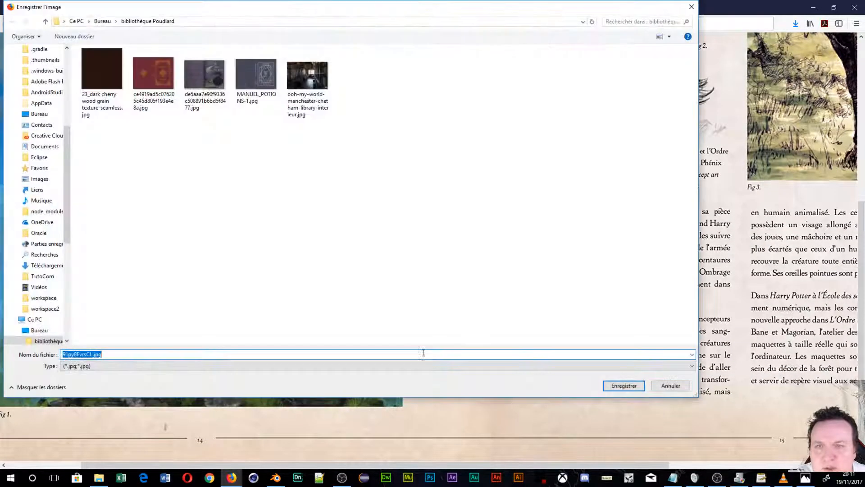
click(633, 388)
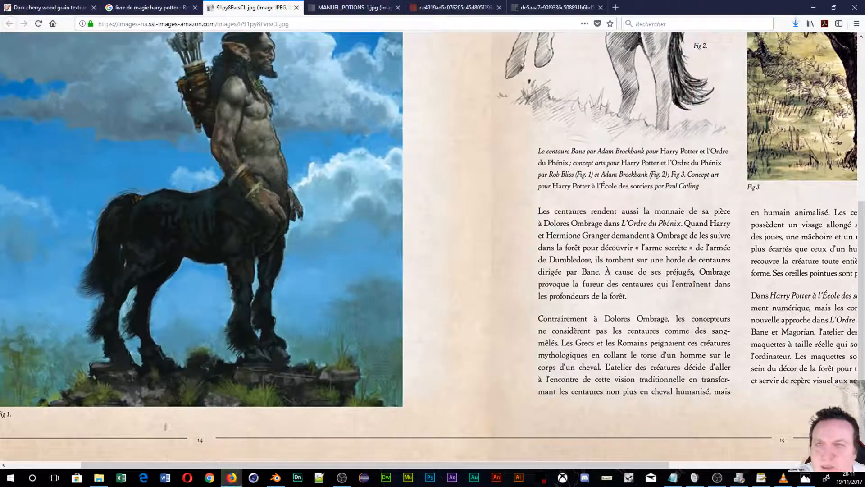
Return to the image results and preview the similar creature-book spreads, including Cornish Pixie, Acromantula, Centaurs and Mandrake, checking their image sizes
click(149, 8)
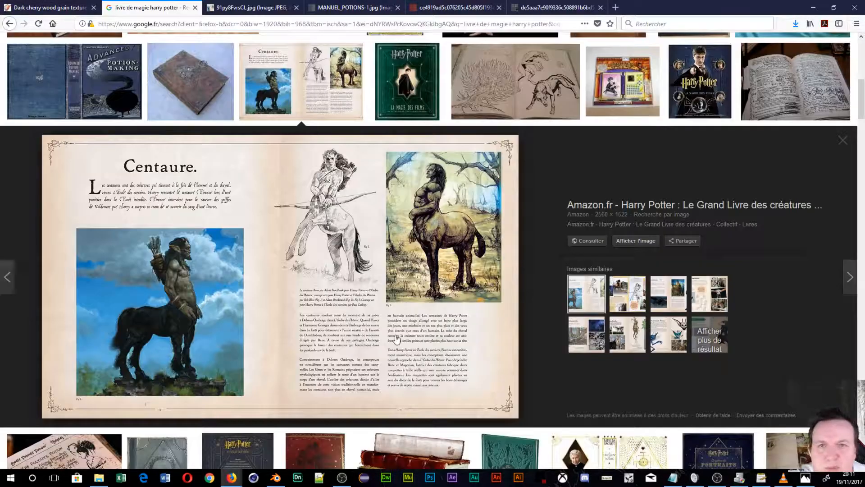
scroll(396, 339, up, 6)
scroll(354, 282, down, 6)
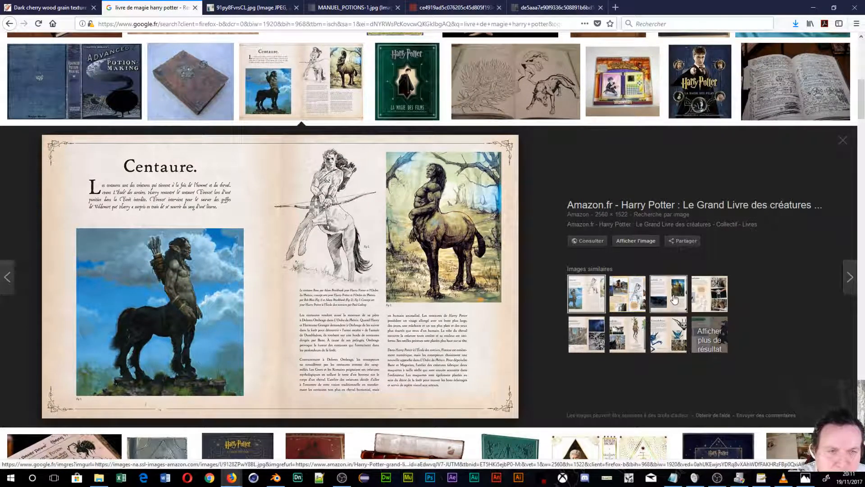
click(668, 335)
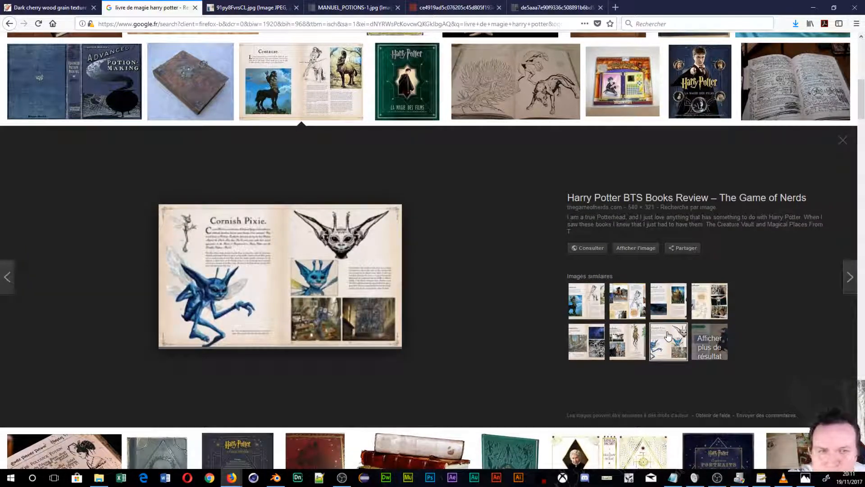
click(723, 291)
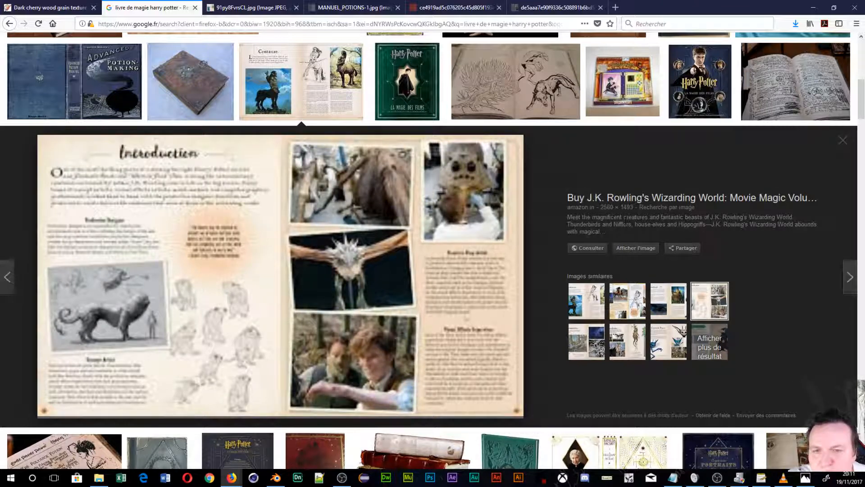
click(597, 343)
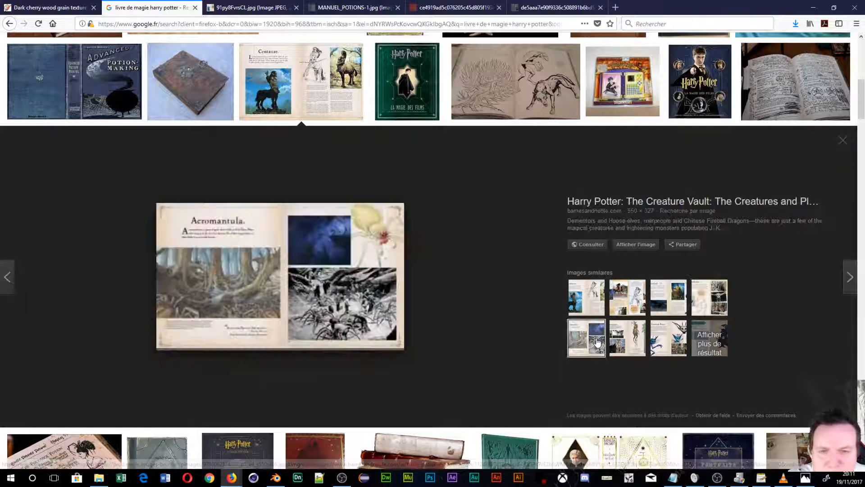
click(619, 311)
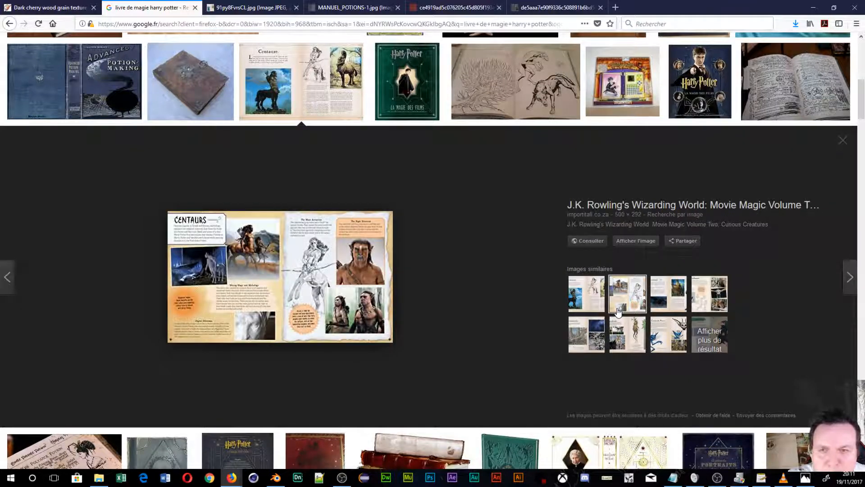
click(624, 334)
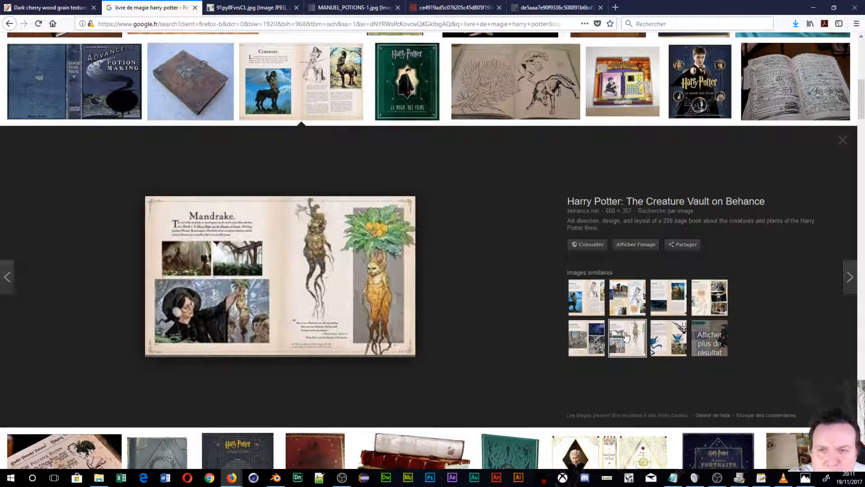
click(669, 338)
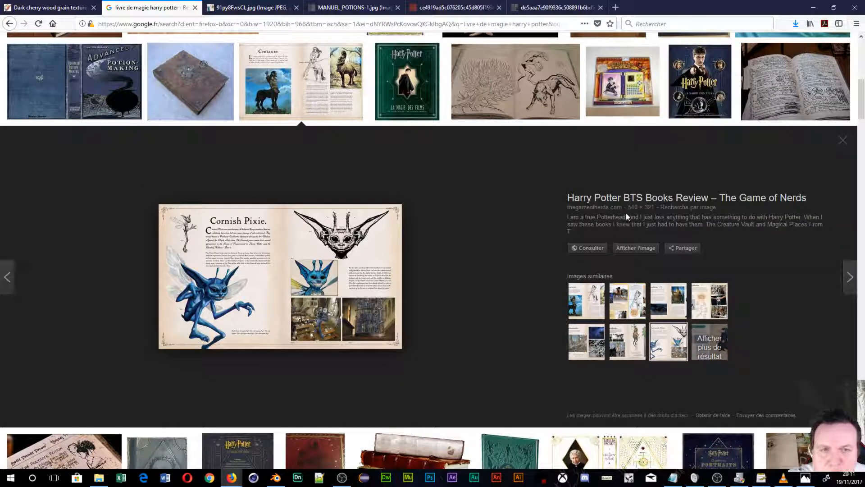
Show more images similar to the creature-book spreads and open the "Sombral" double-page spread at full size
click(699, 349)
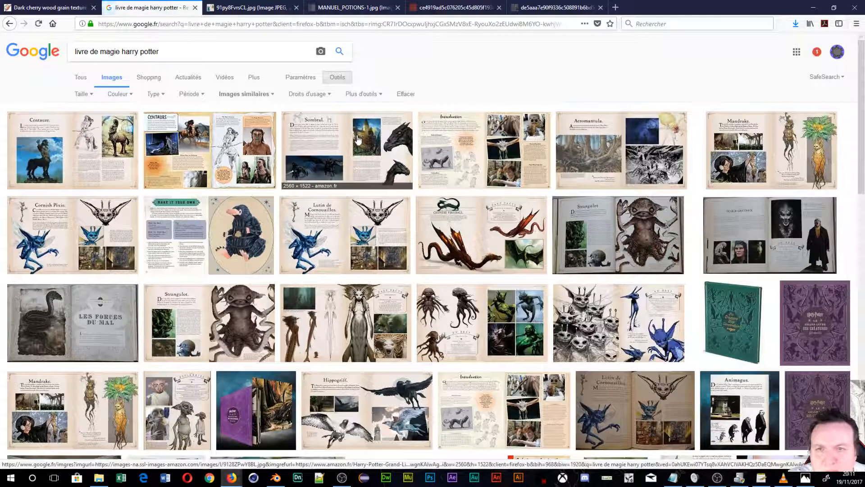
click(328, 147)
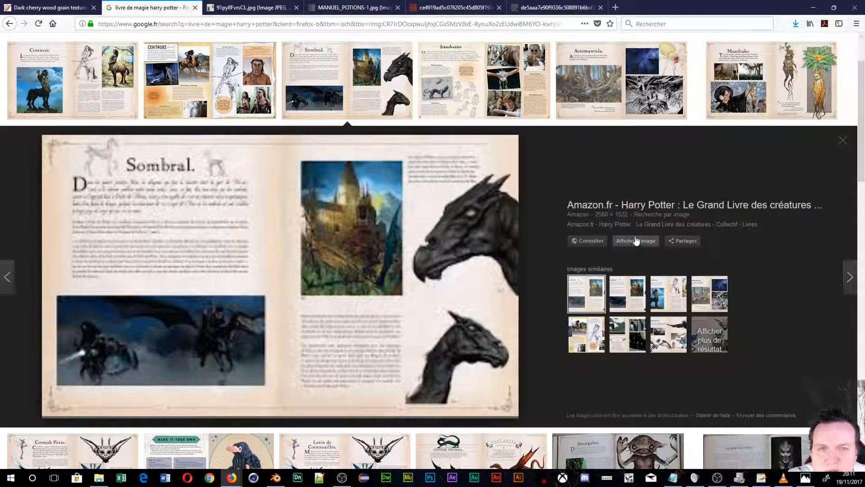
scroll(633, 245, up, 1)
scroll(493, 232, down, 1)
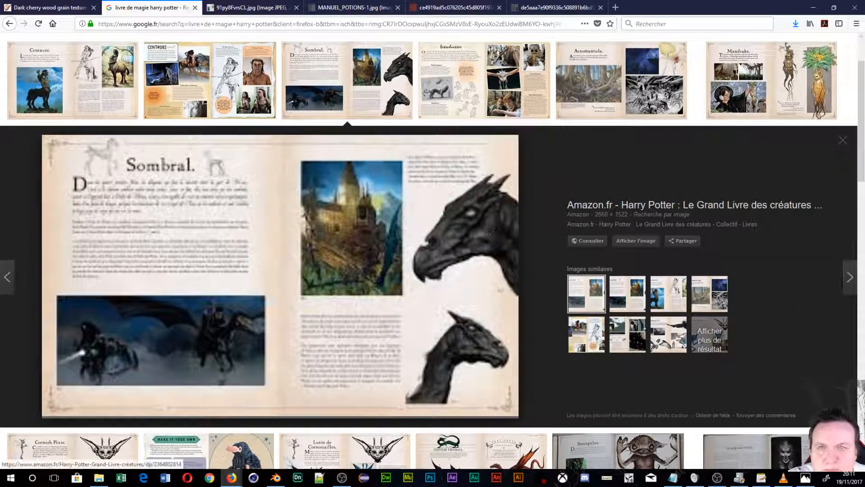
click(636, 241)
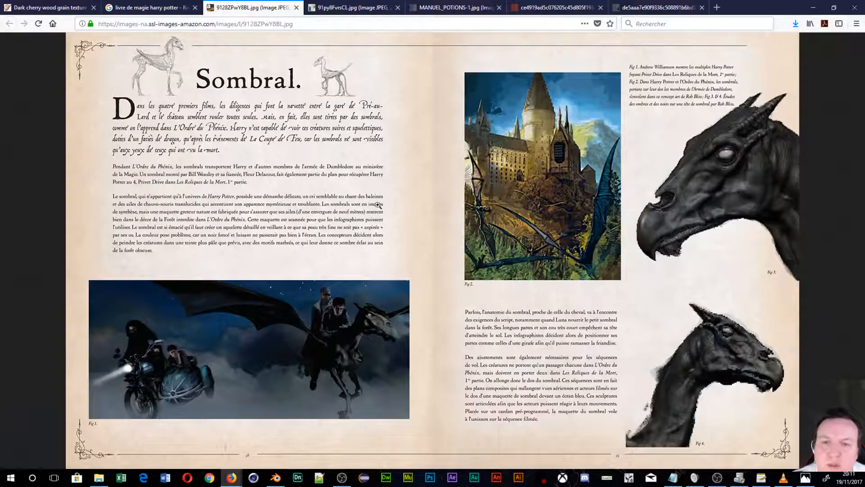
Enlarge the "Sombral" spread and save it in the bibliothèque Poudlard folder, keeping the proposed file name 9128ZPwY8BL.jpg
click(366, 180)
right_click(369, 182)
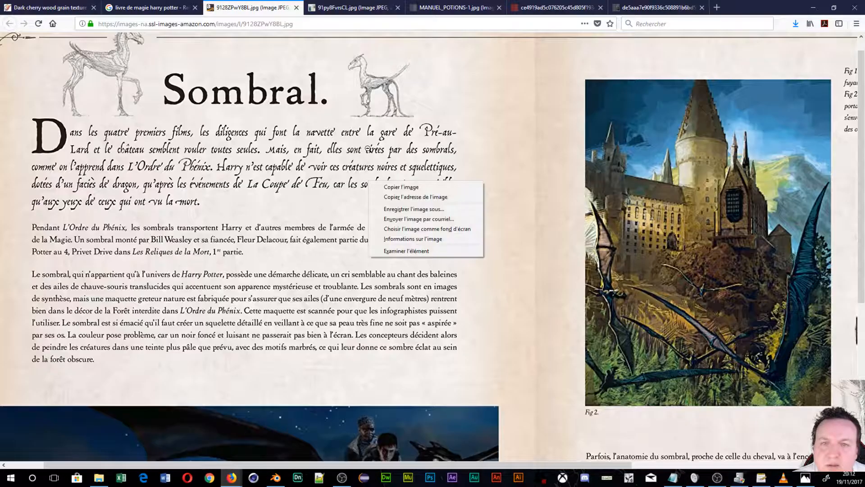
click(412, 209)
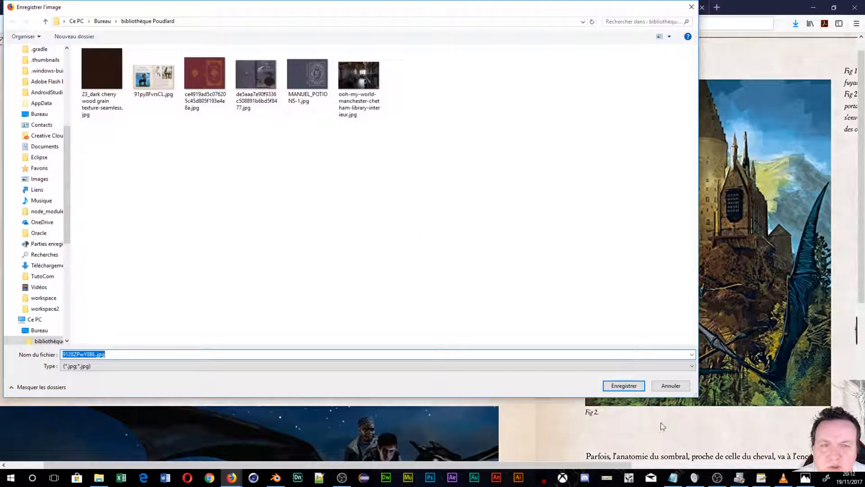
click(623, 386)
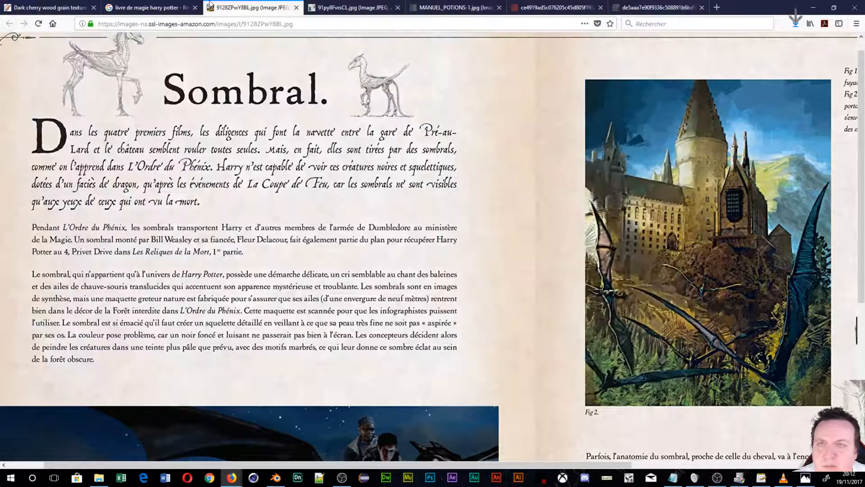
Return to the similar-image results and restrict them to sizes larger than 2272 × 1704 (4 Mpx)
click(133, 8)
scroll(546, 153, up, 3)
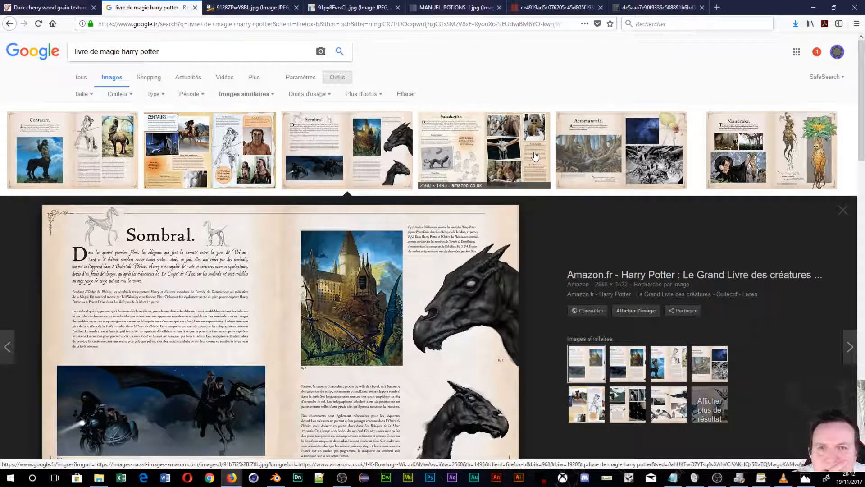
click(82, 94)
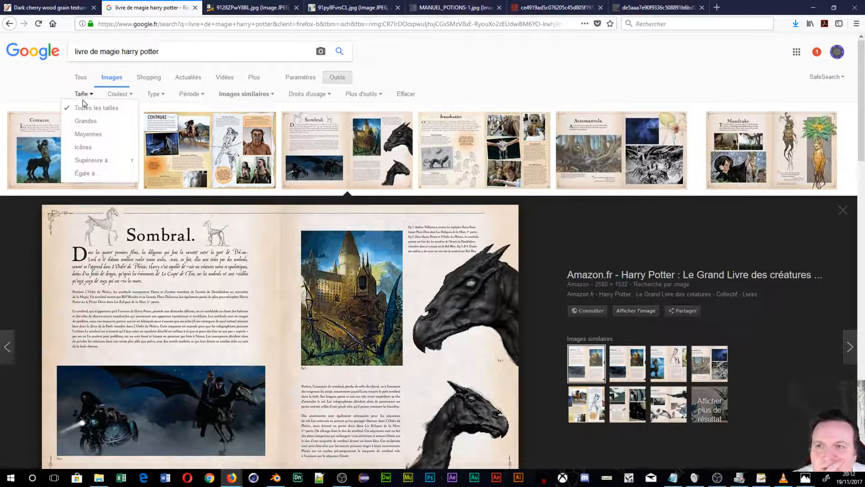
mouse_move(102, 161)
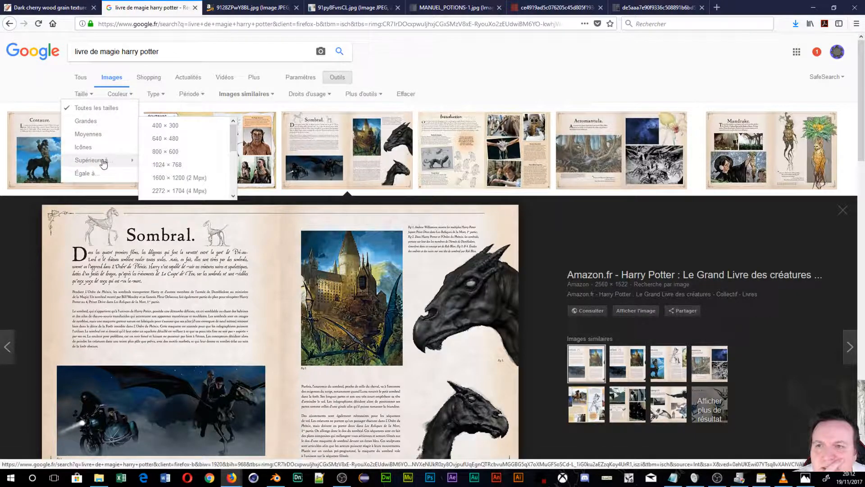
click(193, 191)
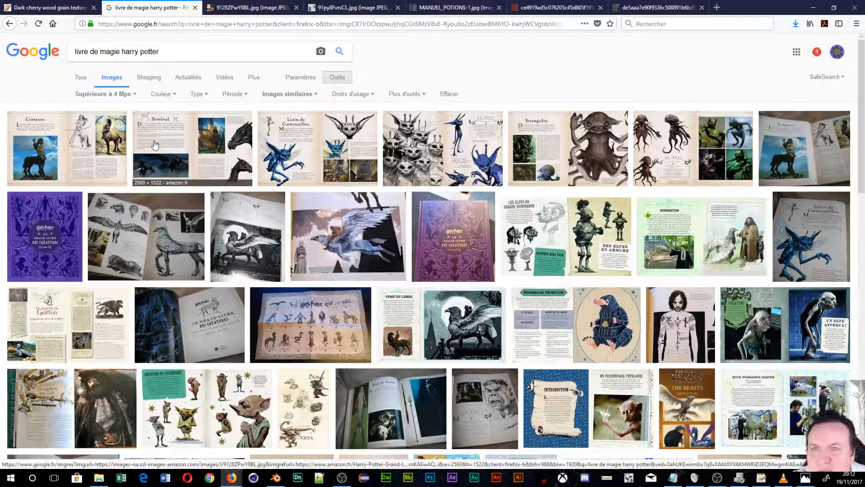
Open the "Lutin de Cornouailles" spread at full size and save it in the bibliothèque Poudlard folder as 91Rr1VGAPML.jpg
click(327, 149)
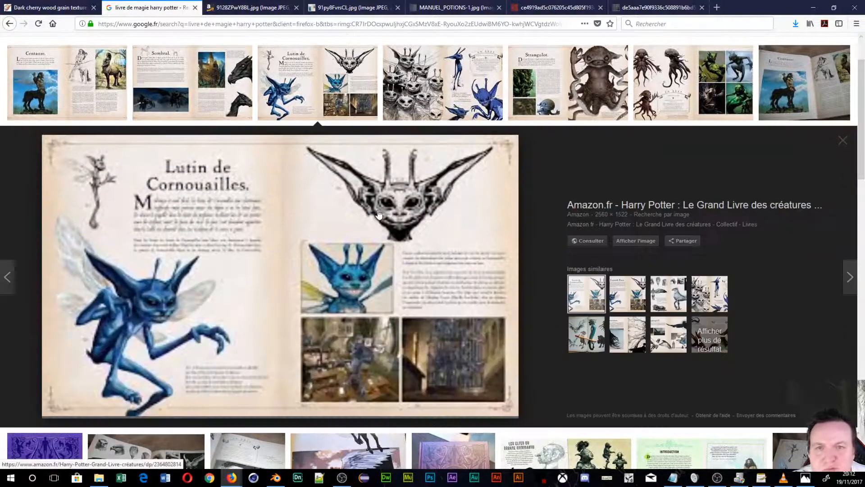
click(629, 242)
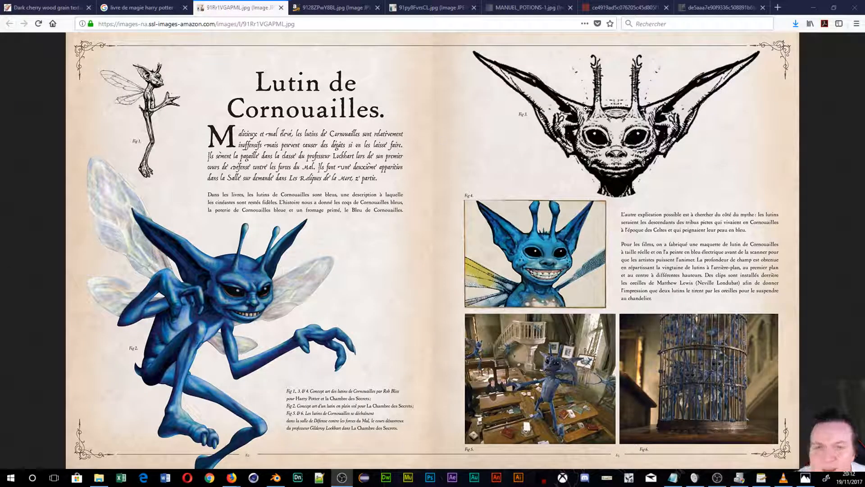
click(427, 175)
right_click(426, 180)
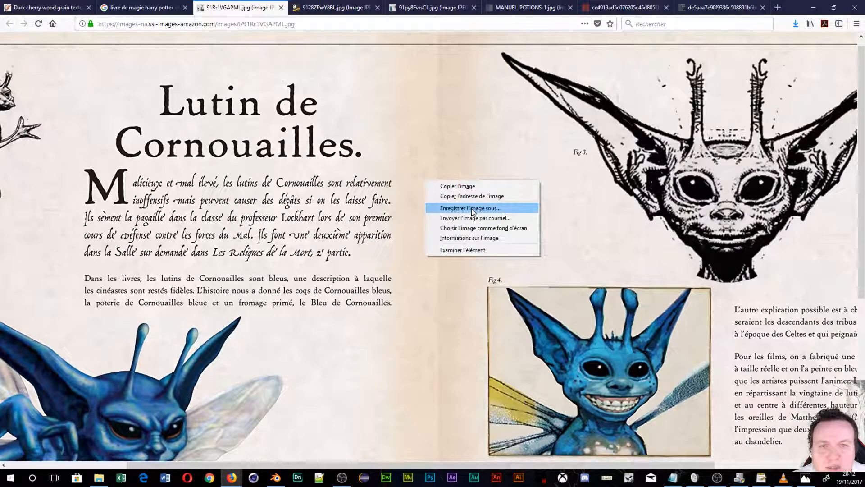
click(471, 208)
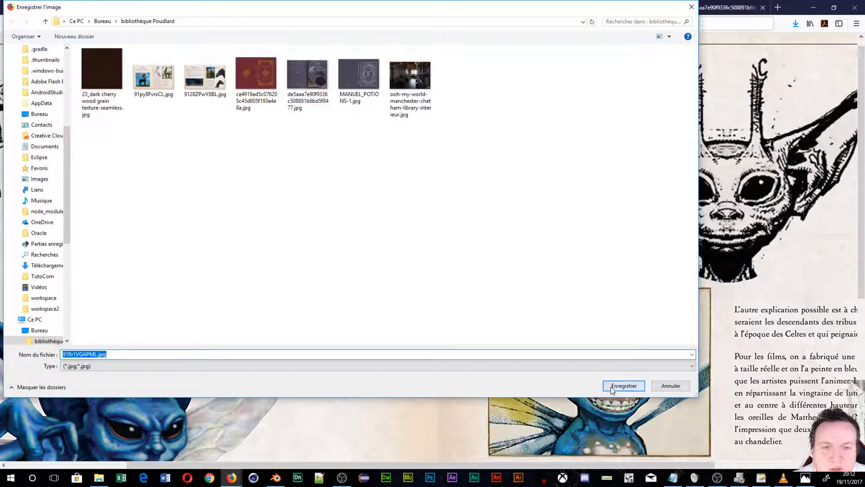
click(619, 387)
Return to the image results, open the "Strangulot" spread at full size and save it in the bibliothèque Poudlard folder as 91U6kHxOOGL.jpg
click(107, 10)
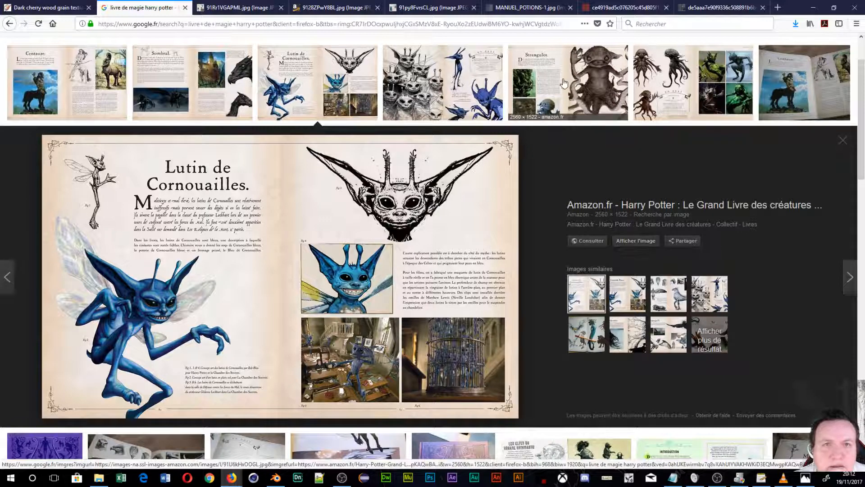
click(564, 82)
click(651, 243)
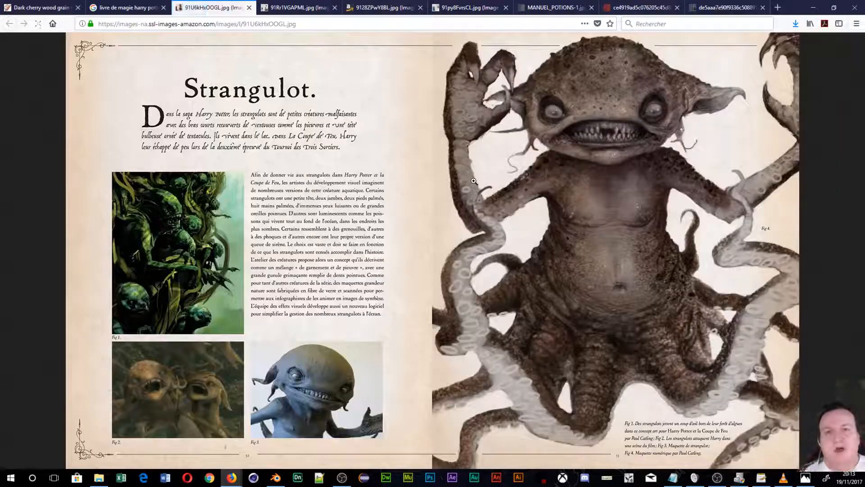
click(381, 225)
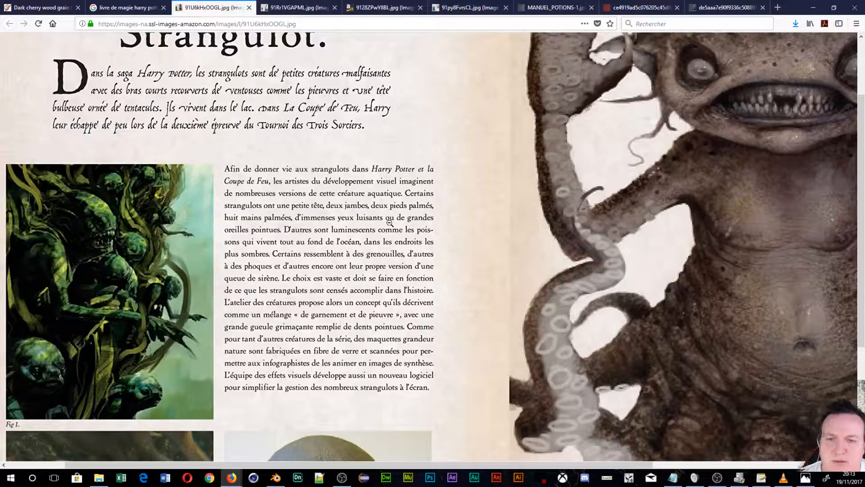
right_click(390, 224)
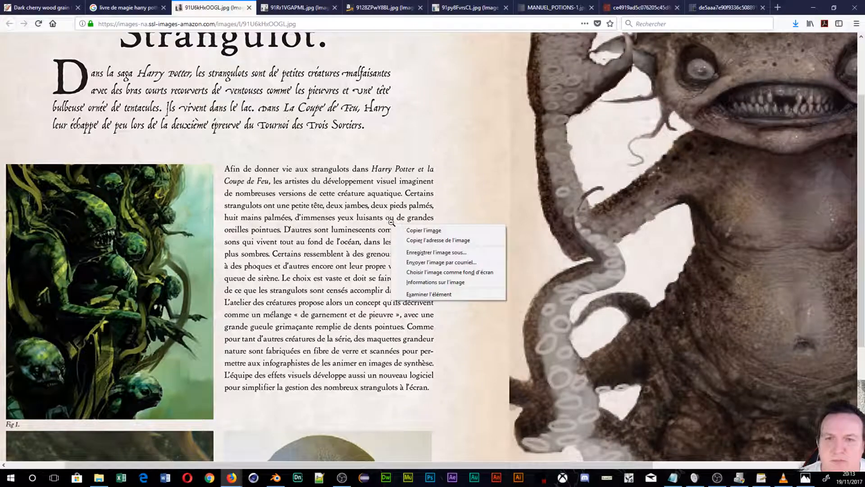
click(440, 253)
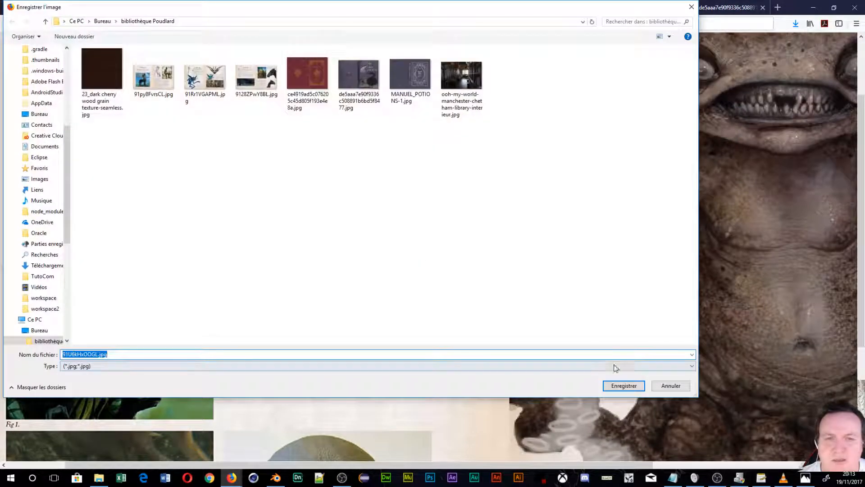
click(624, 386)
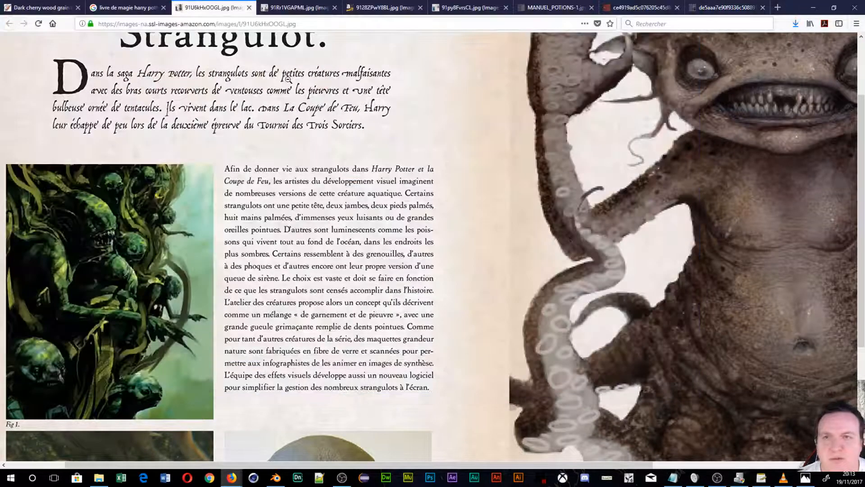
Return to the results larger than 4 Mpx and look through them for more usable book covers and page spreads
click(118, 14)
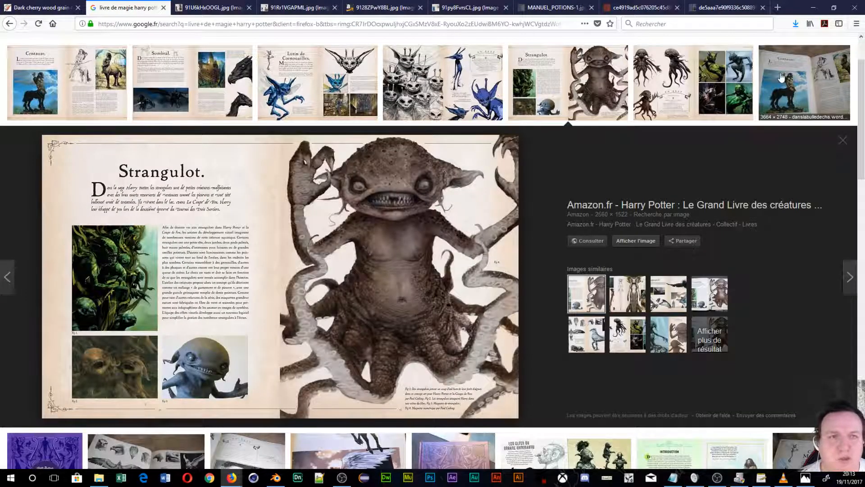
scroll(676, 140, down, 5)
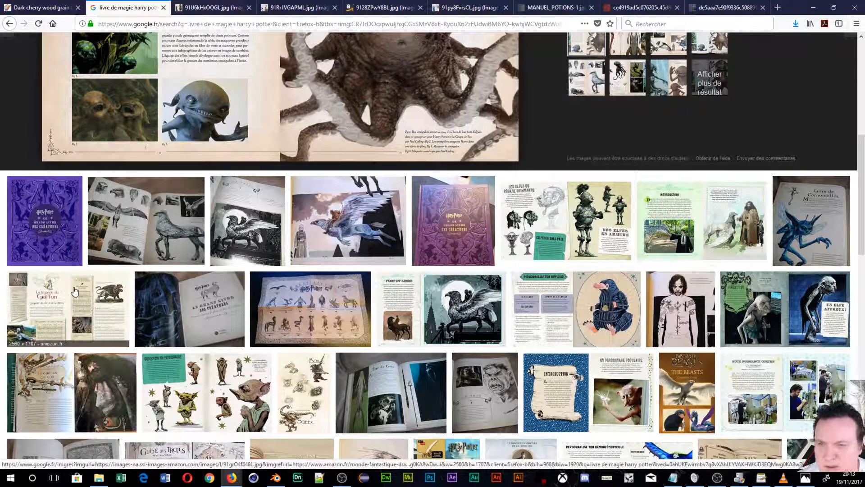
scroll(137, 403, down, 3)
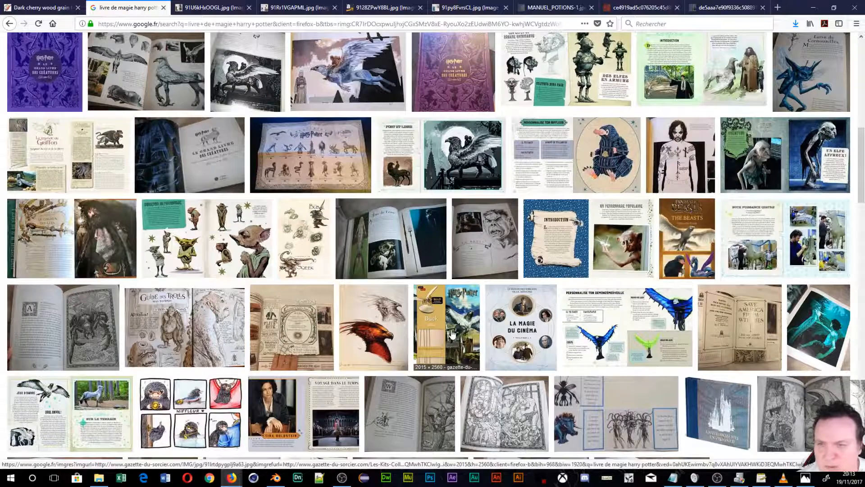
scroll(452, 333, down, 3)
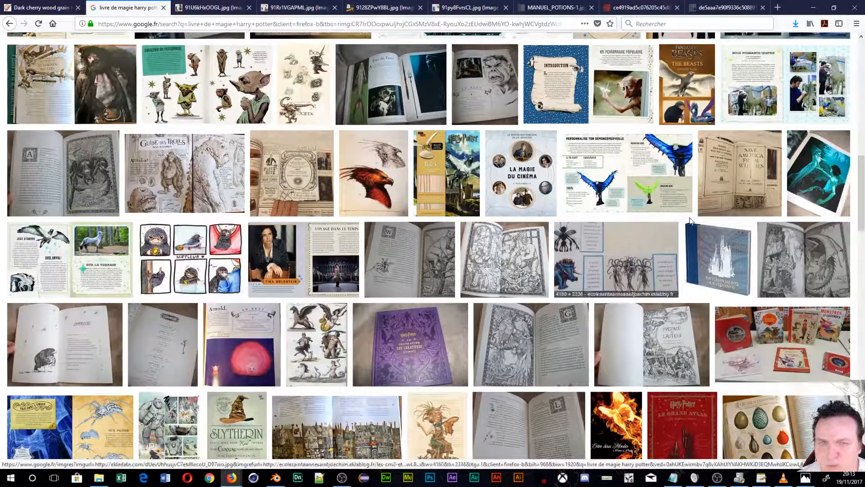
scroll(464, 350, down, 3)
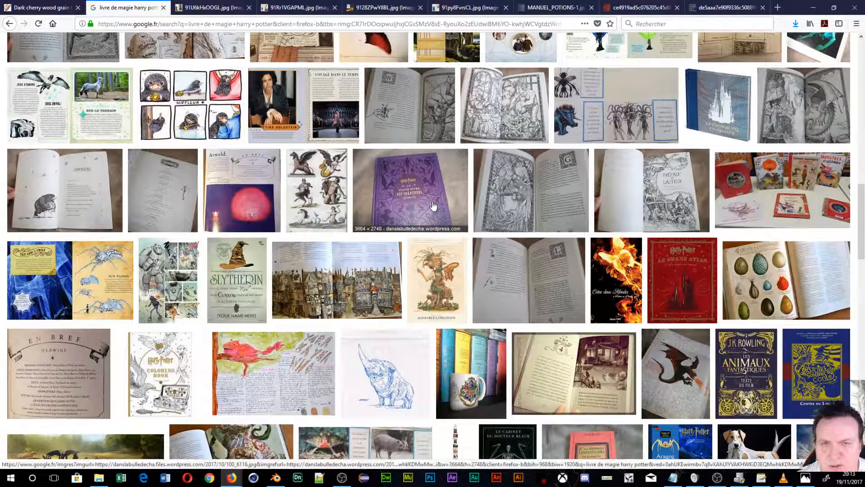
scroll(73, 383, down, 5)
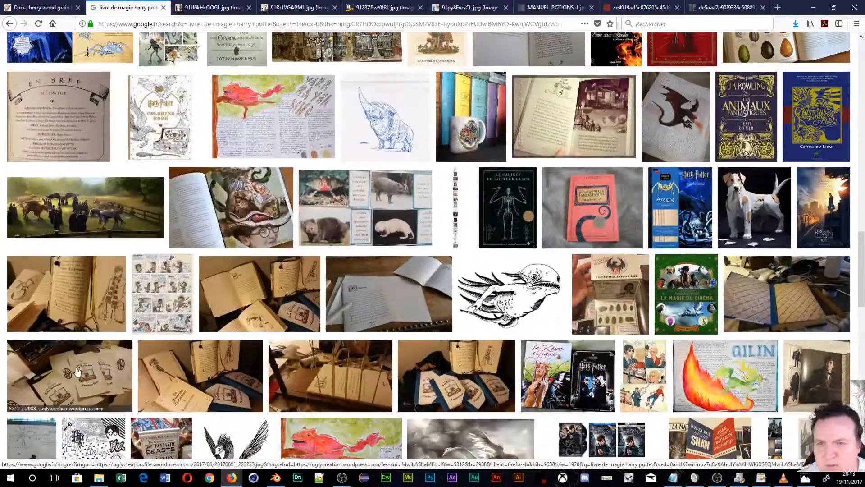
scroll(175, 282, down, 6)
scroll(255, 230, down, 7)
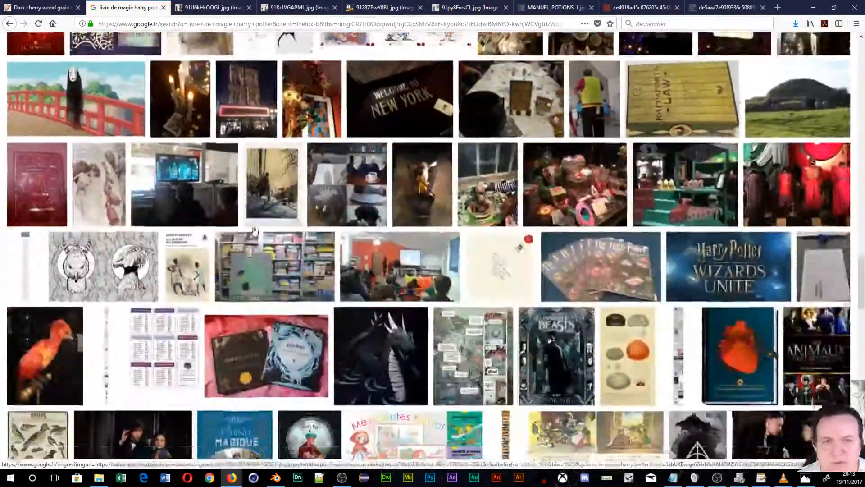
scroll(256, 230, down, 5)
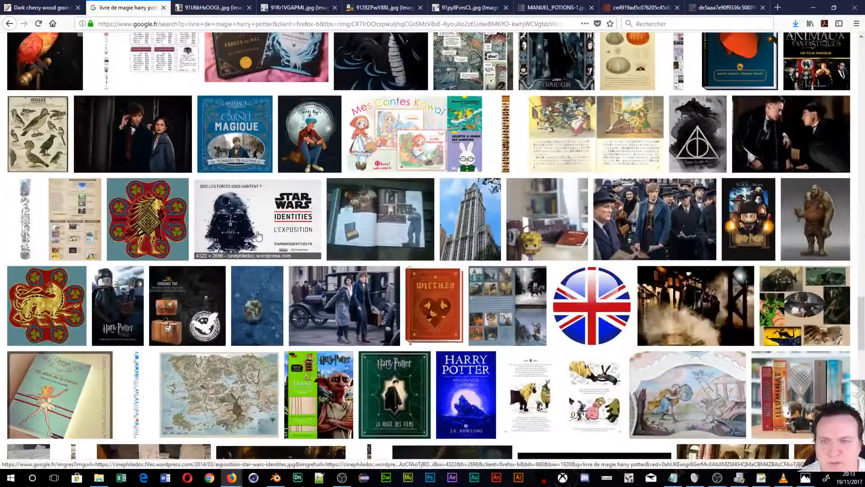
scroll(255, 230, up, 18)
scroll(259, 235, up, 15)
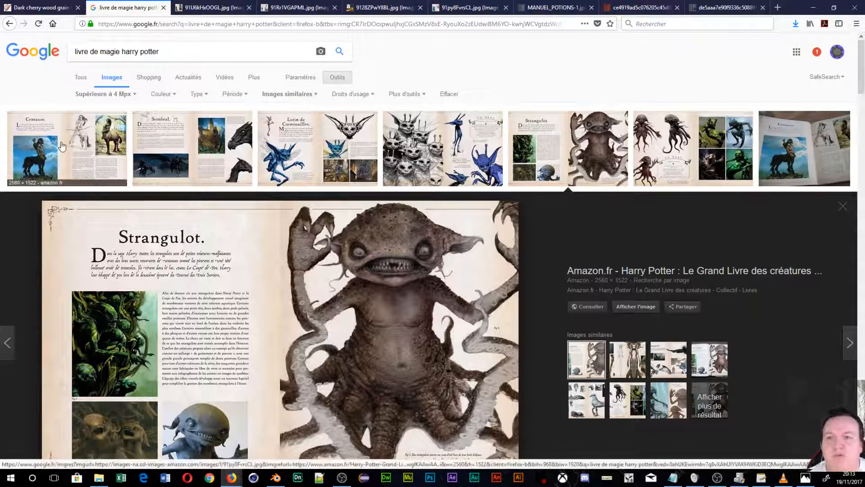
Find the "La légende du Griffon" double-page spread among the filtered results and open it at full size
scroll(252, 288, down, 5)
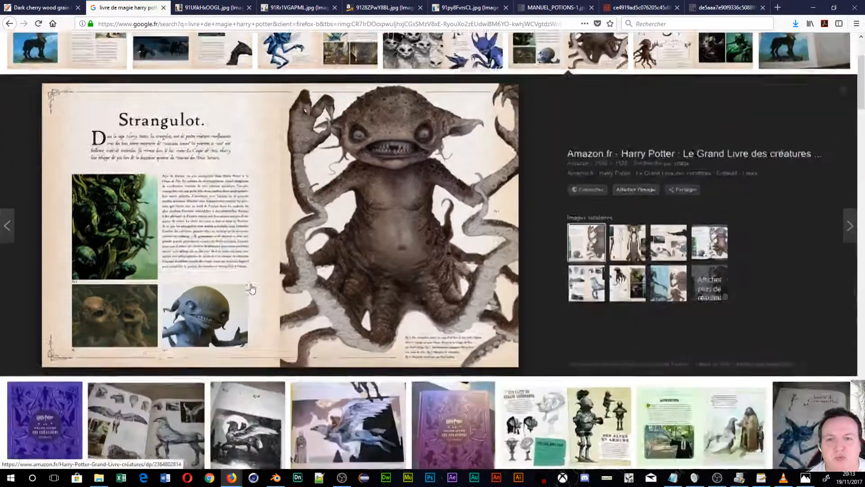
scroll(245, 290, down, 5)
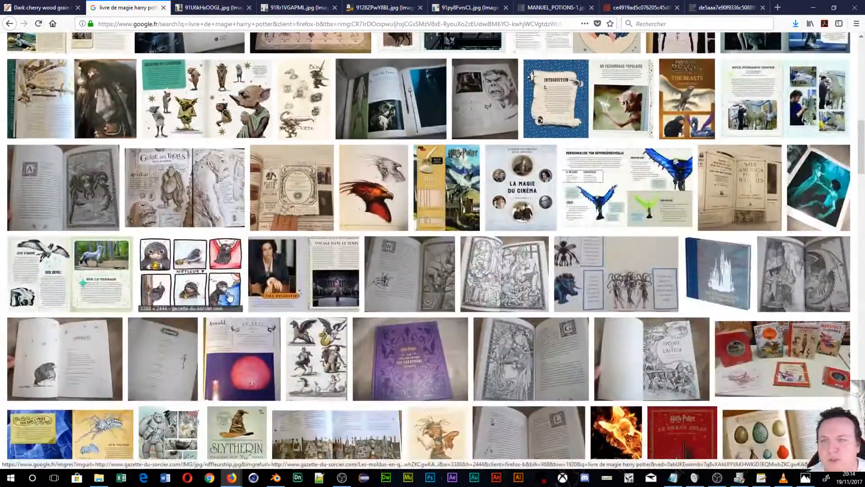
scroll(228, 296, up, 3)
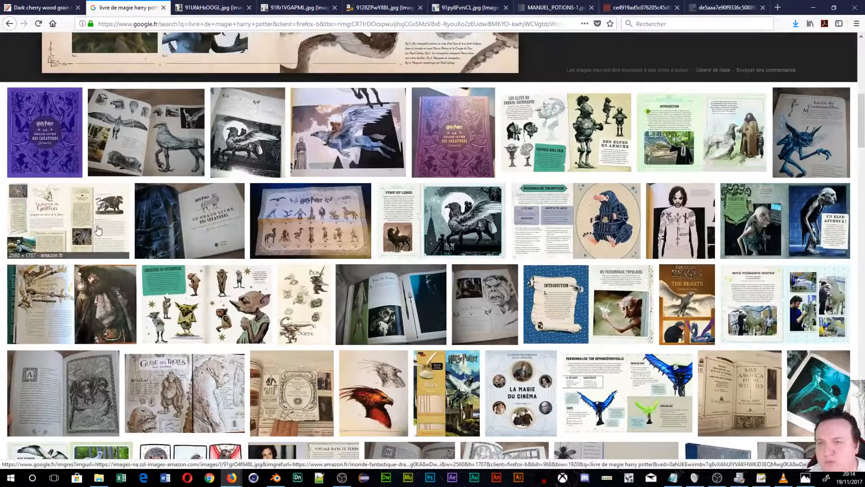
click(61, 220)
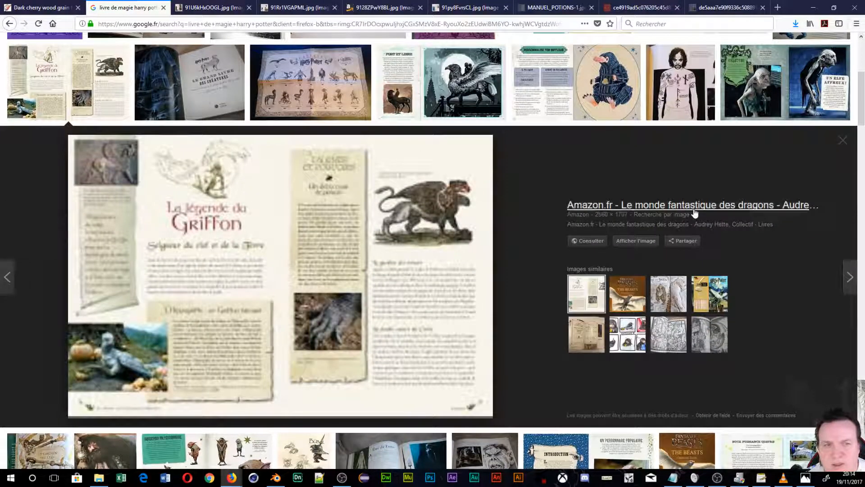
click(631, 243)
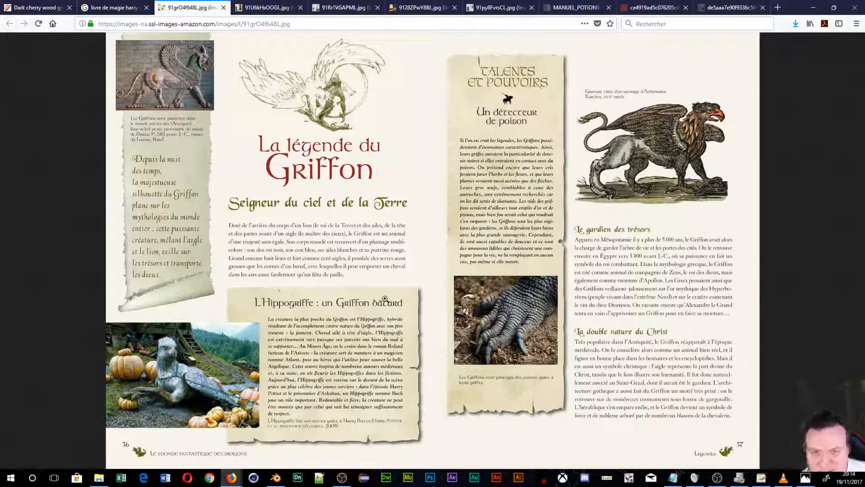
Save the full-size "La légende du Griffon" spread in the bibliothèque Poudlard folder as 91grO4f648L.jpg
click(404, 247)
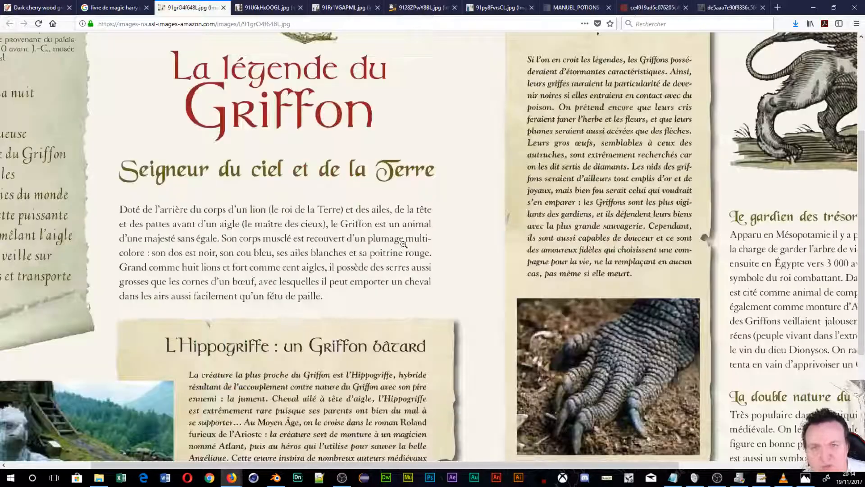
right_click(404, 245)
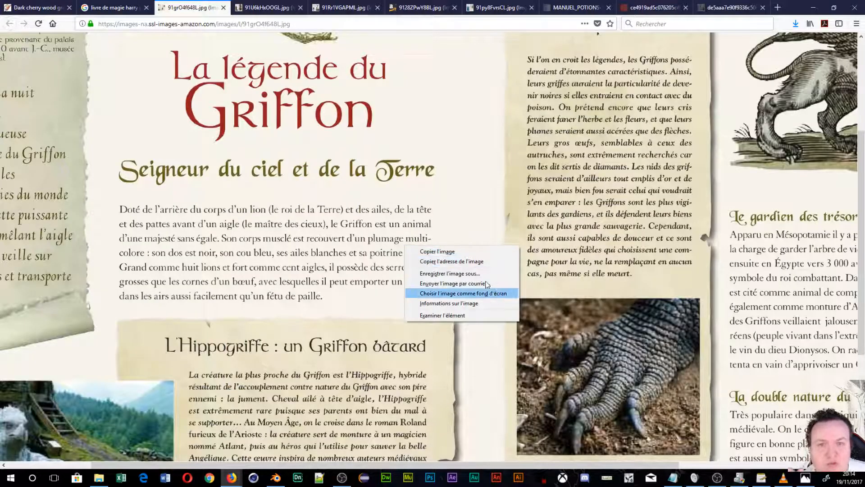
click(481, 276)
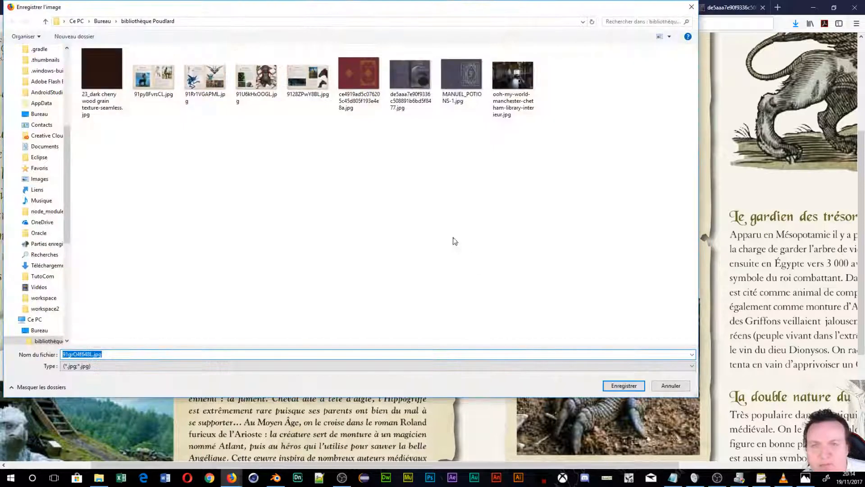
click(611, 388)
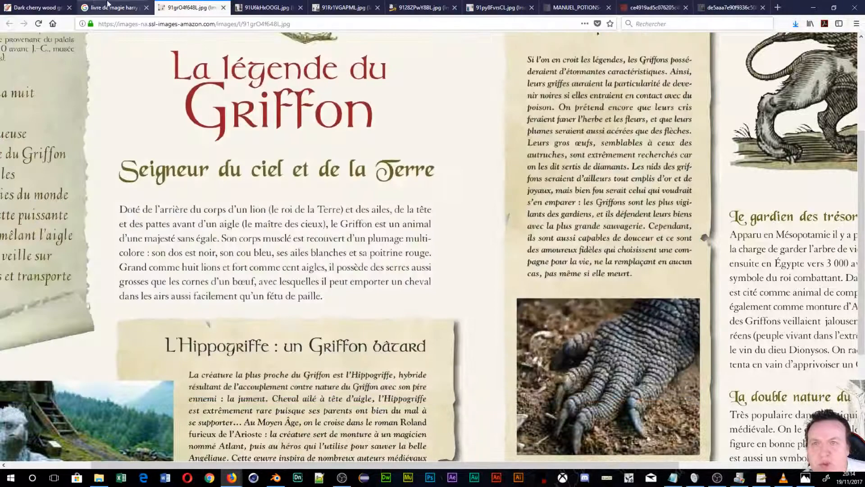
Return to the image results and change the search to "couverture livre de magie harry potter"
click(118, 11)
scroll(478, 350, down, 10)
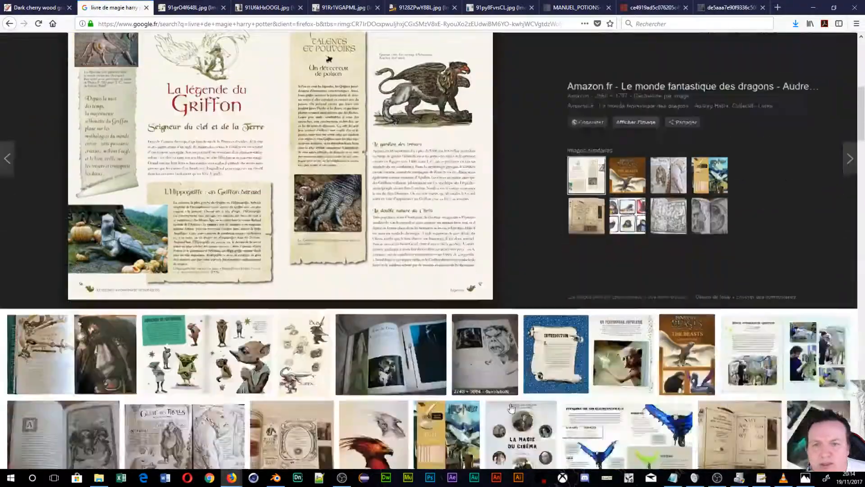
scroll(478, 349, up, 15)
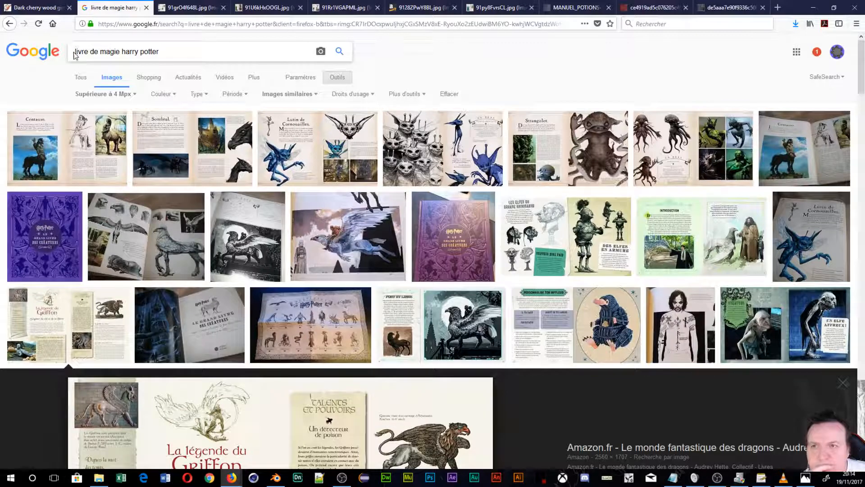
click(75, 52)
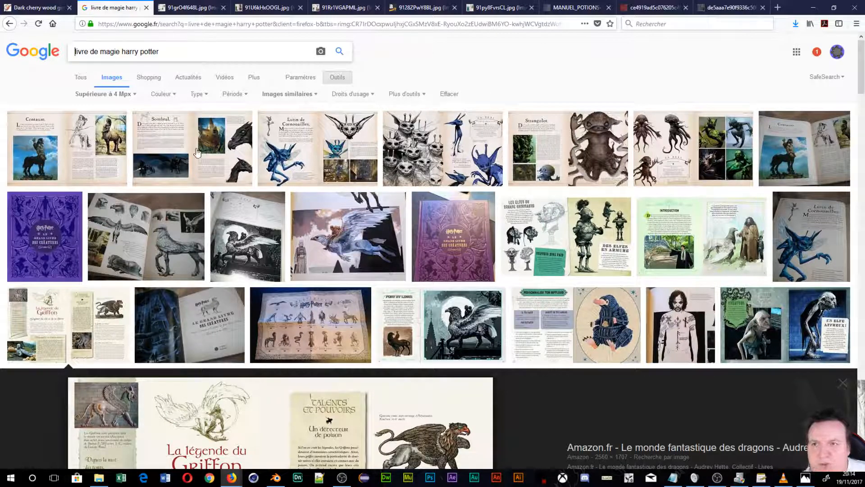
text(couv)
text(er)
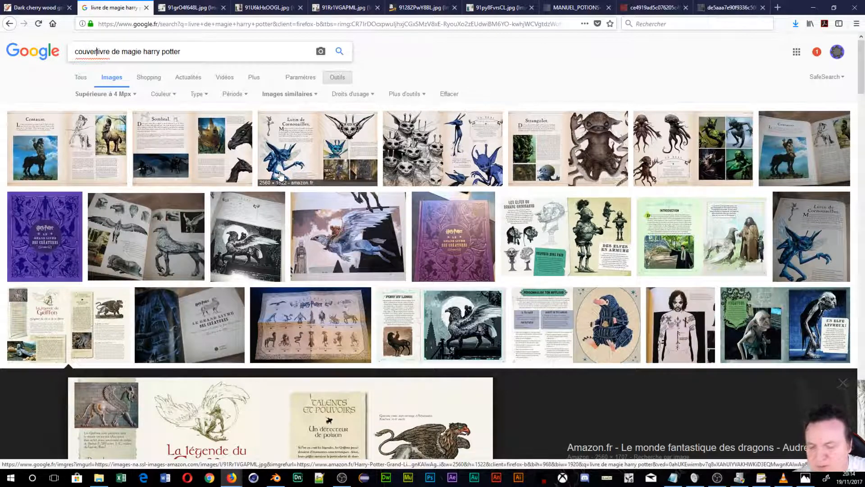
text(ture)
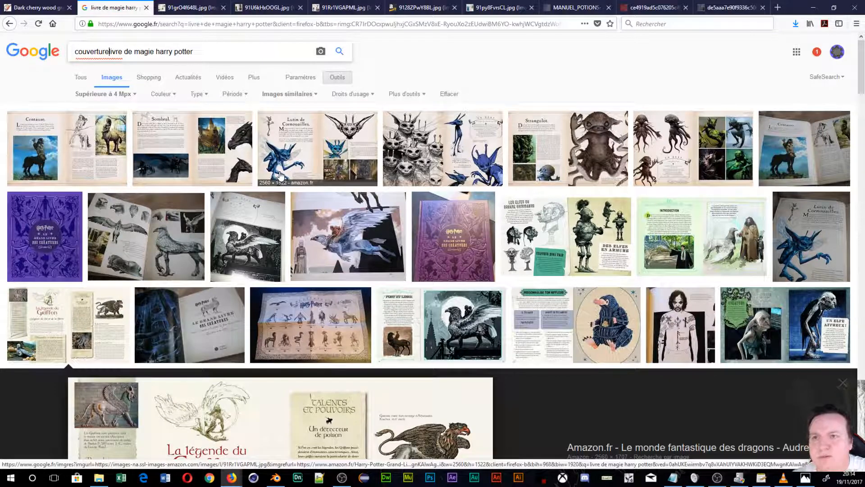
key(Return)
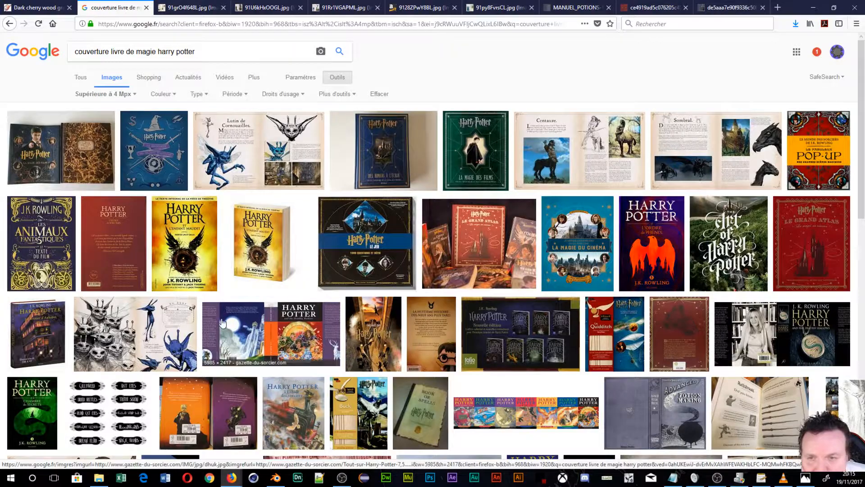
Look through the book cover image results for covers usable as textures on the library books
scroll(783, 334, down, 3)
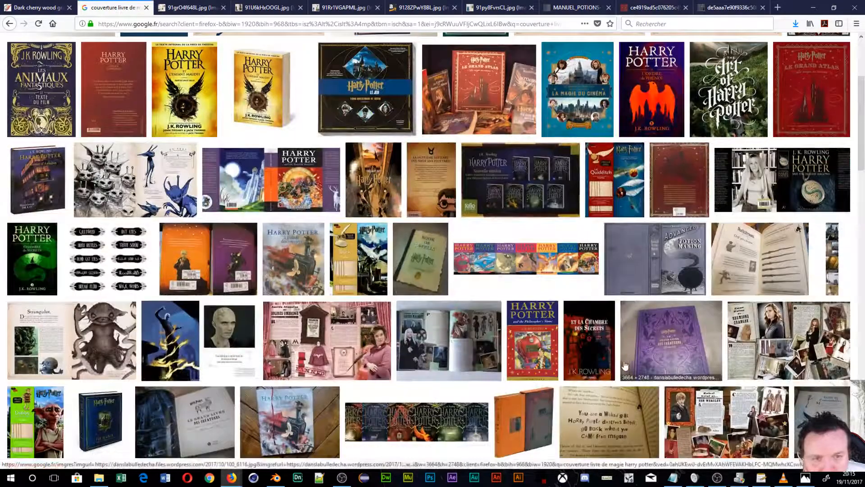
scroll(225, 348, down, 4)
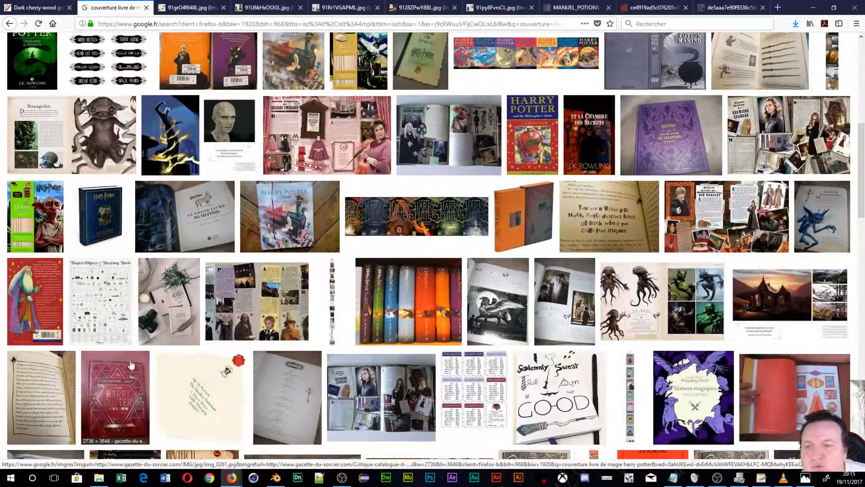
scroll(131, 365, down, 5)
scroll(131, 365, up, 8)
scroll(131, 365, up, 5)
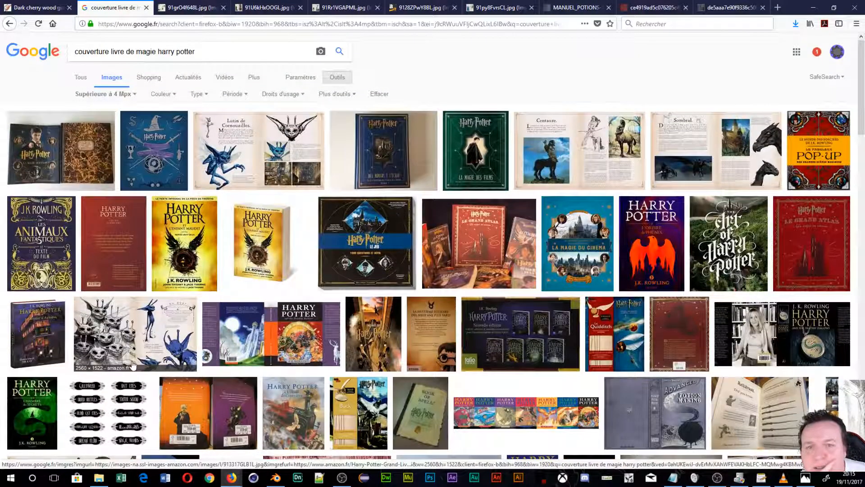
scroll(559, 214, down, 15)
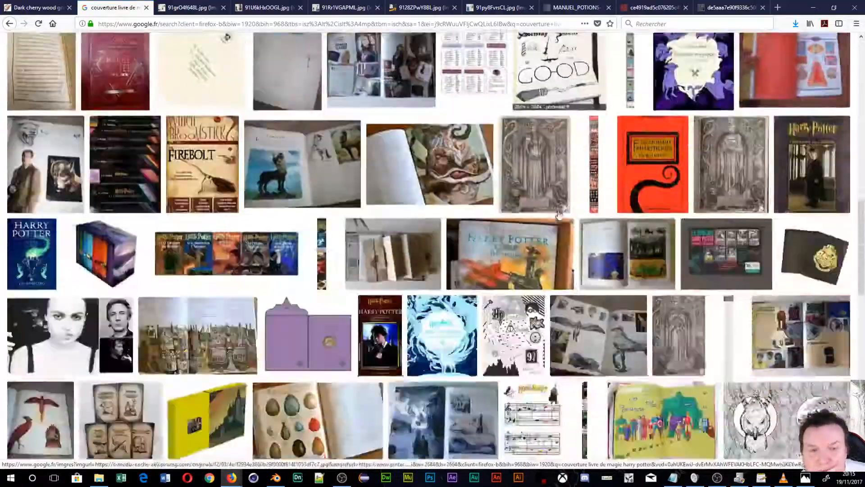
scroll(559, 214, down, 6)
scroll(559, 214, down, 5)
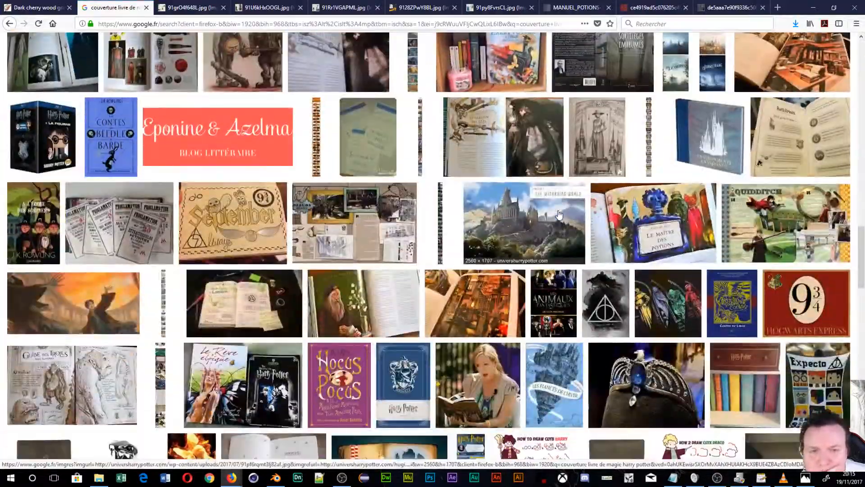
scroll(559, 214, up, 12)
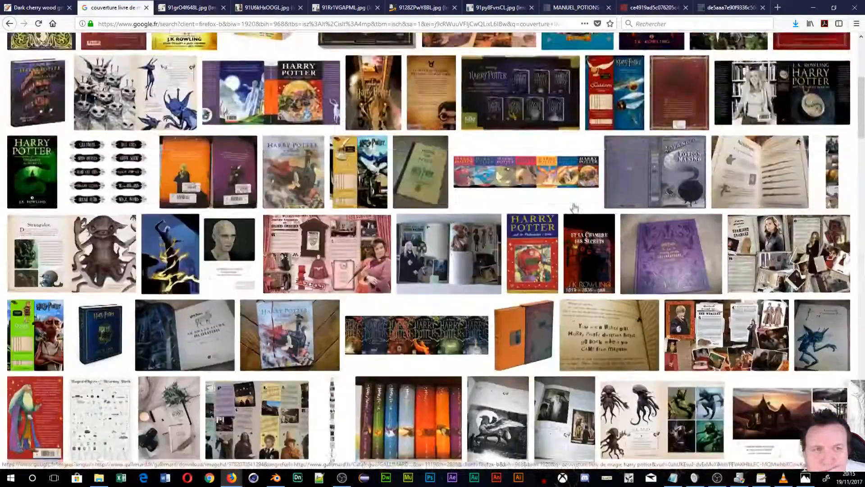
scroll(575, 207, up, 5)
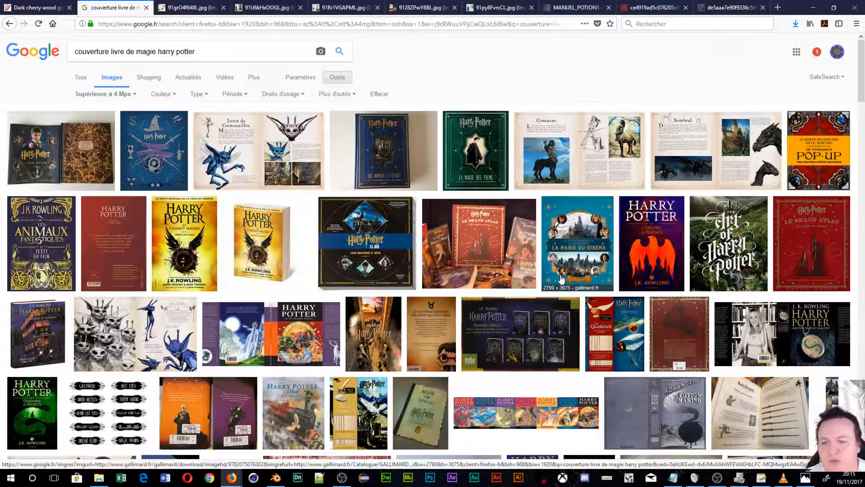
Switch to Blender and set the default cube's Z dimension to 16 mm
click(273, 480)
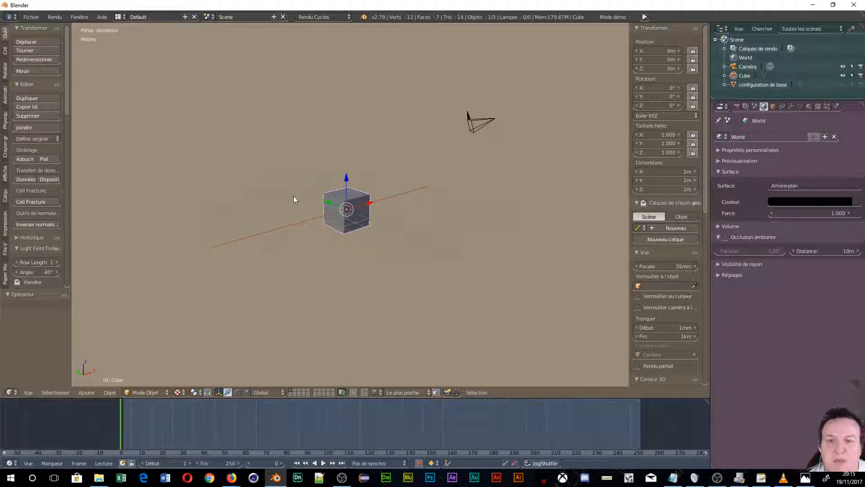
middle_drag(411, 226, 365, 242)
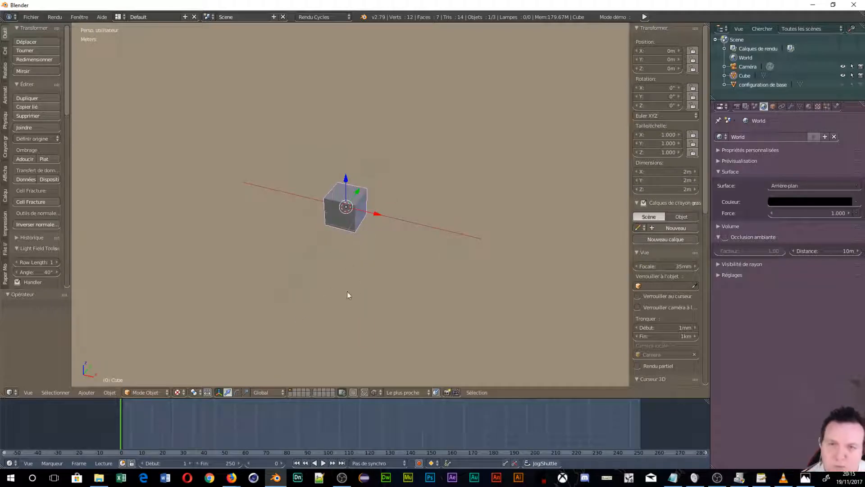
scroll(421, 233, up, 6)
middle_drag(413, 222, 404, 148)
scroll(384, 190, down, 4)
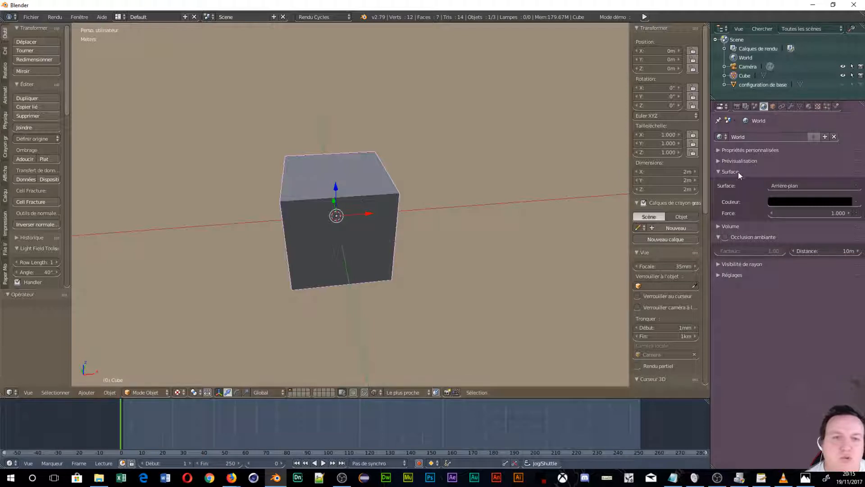
click(663, 190)
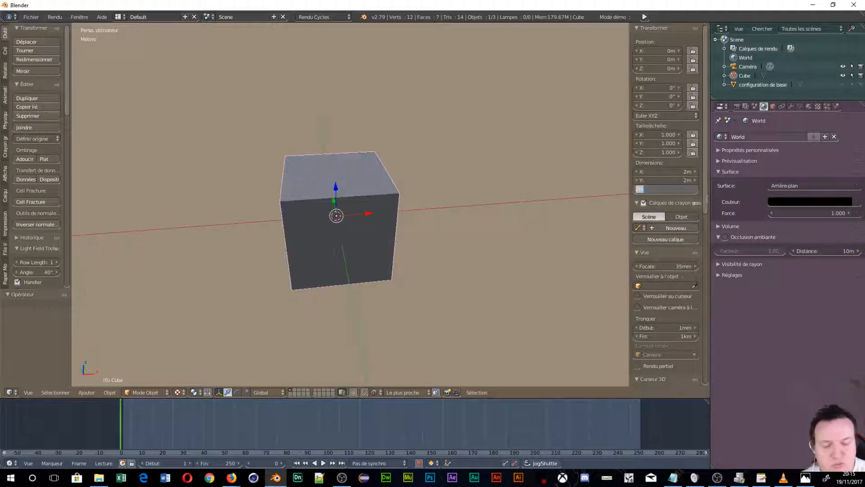
text(16)
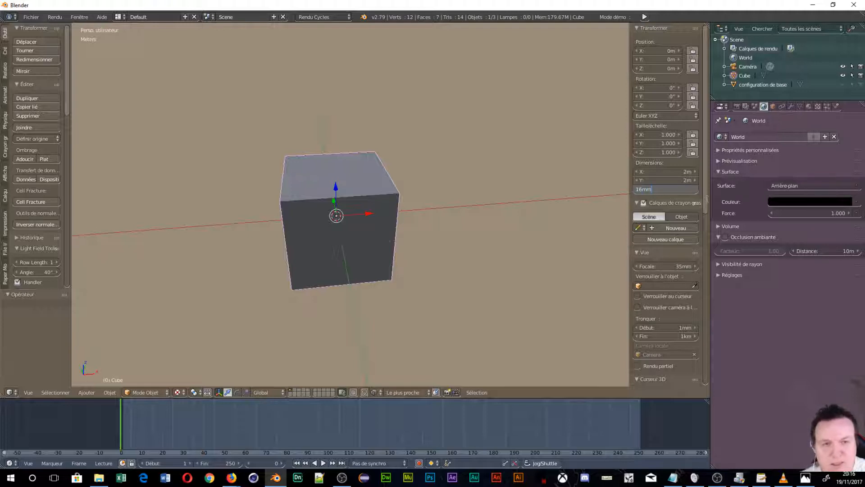
text(mm)
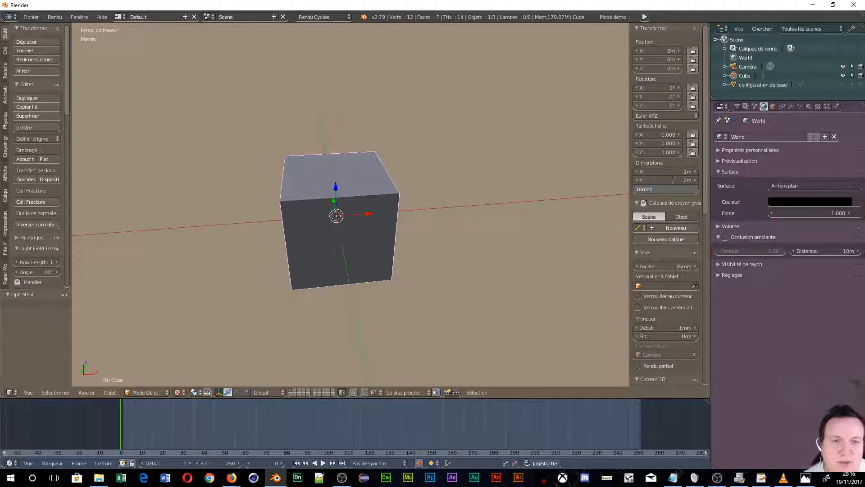
key(Return)
Set the flattened cube's Y dimension to 30 cm to form a shelf board
click(675, 180)
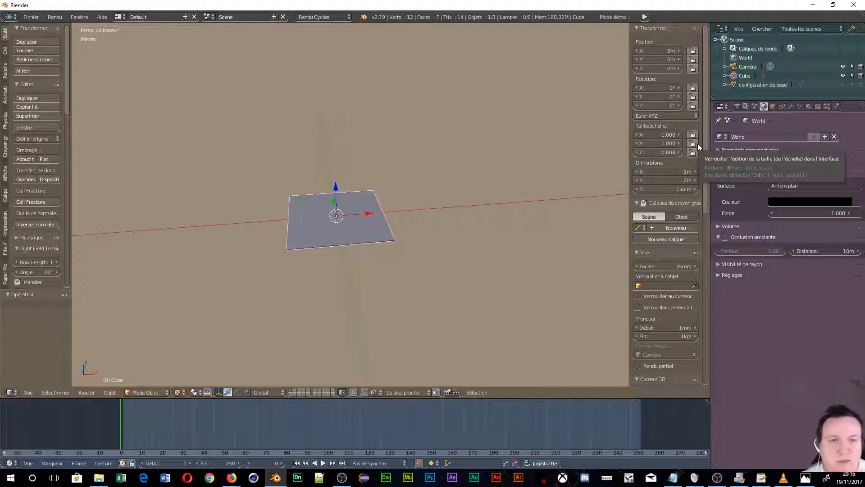
click(668, 181)
text(320)
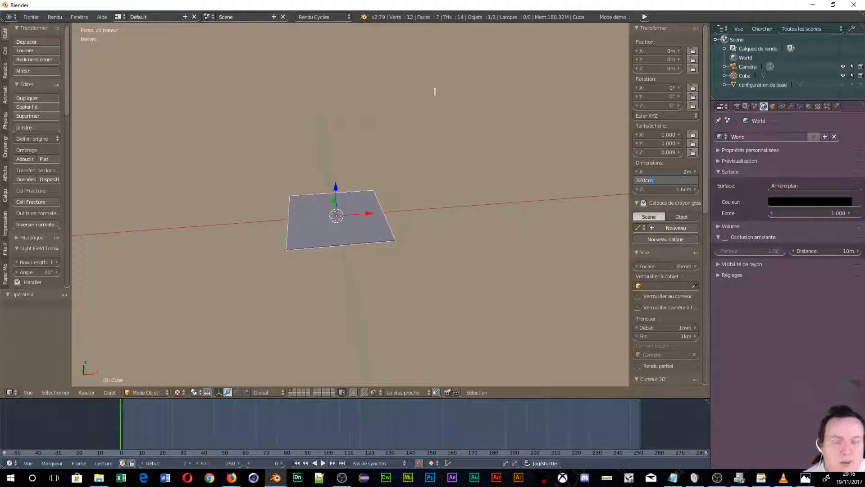
text(c)
key(BackSpace)
key(BackSpace)
text(0)
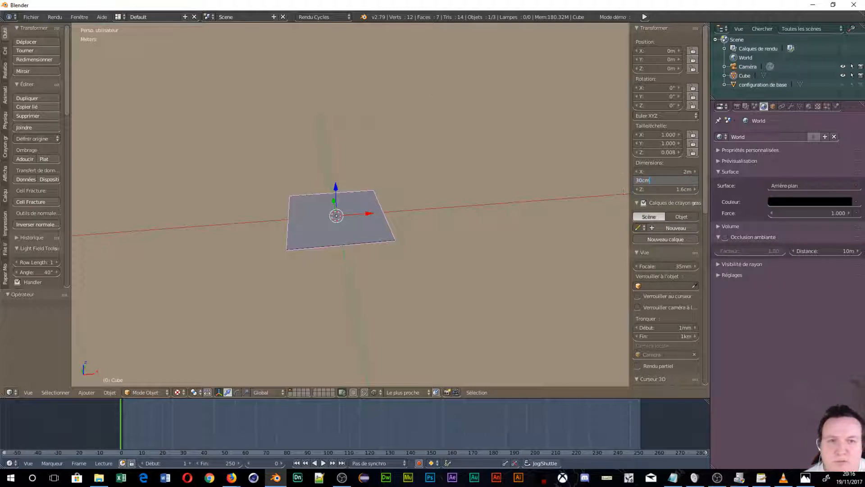
text(cm)
key(Return)
Add an Array (Tableau) modifier to the shelf board
scroll(231, 256, up, 8)
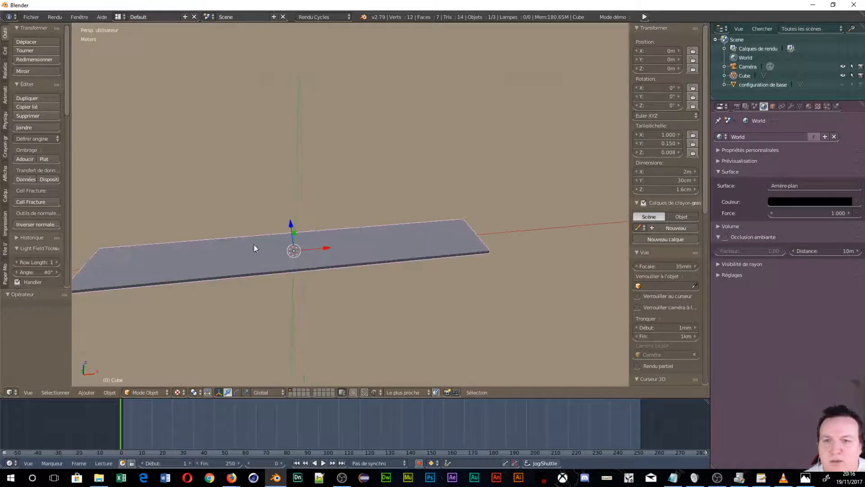
middle_drag(311, 256, 280, 189)
scroll(319, 235, down, 4)
middle_drag(315, 228, 323, 207)
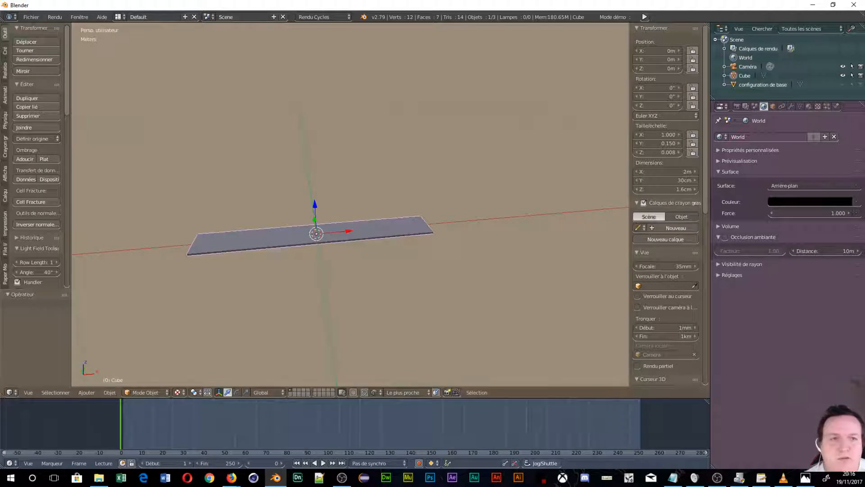
click(789, 106)
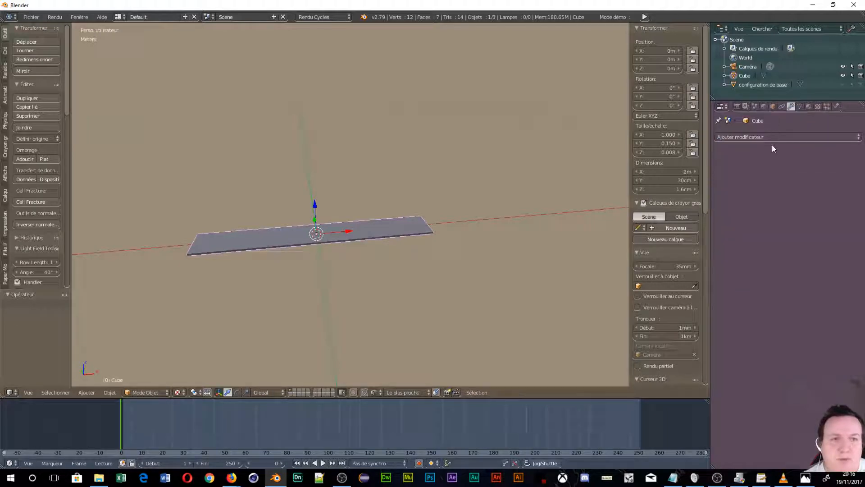
click(761, 139)
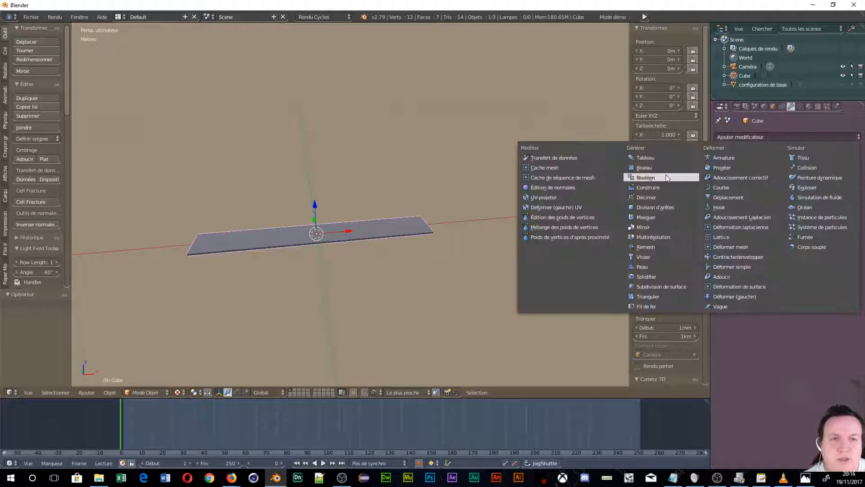
click(651, 160)
Start the Screencast Keys display in the 3D view
scroll(679, 333, down, 12)
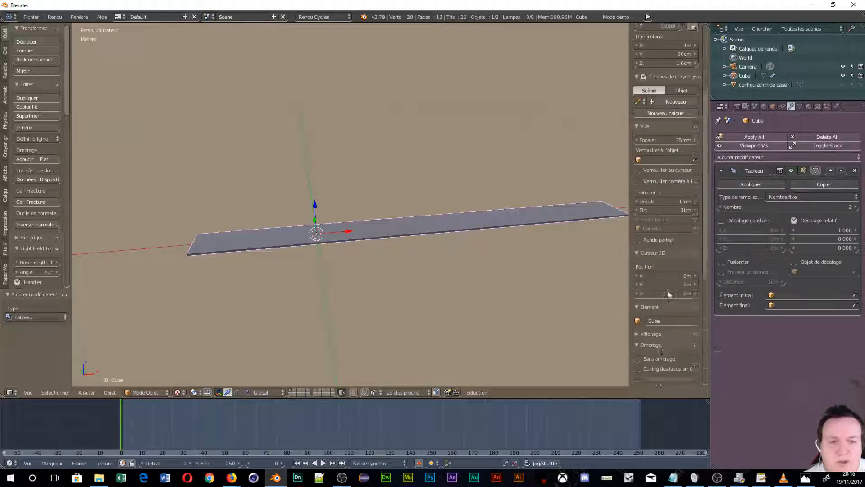
scroll(658, 268, down, 4)
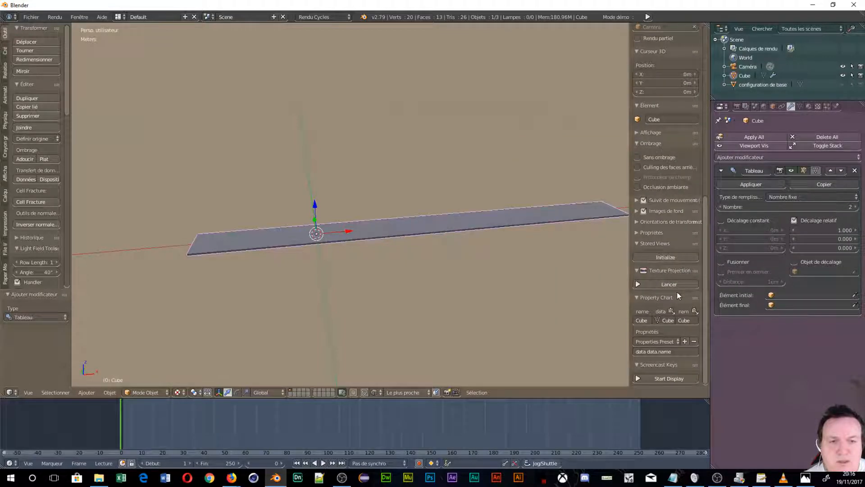
click(642, 378)
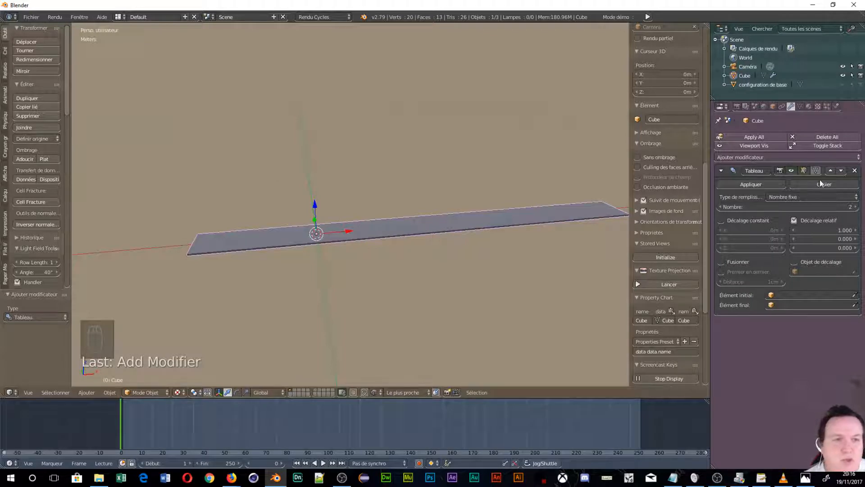
Set the array's relative offset to 0 on X and 1 on Z so the shelf boards stack vertically
click(814, 231)
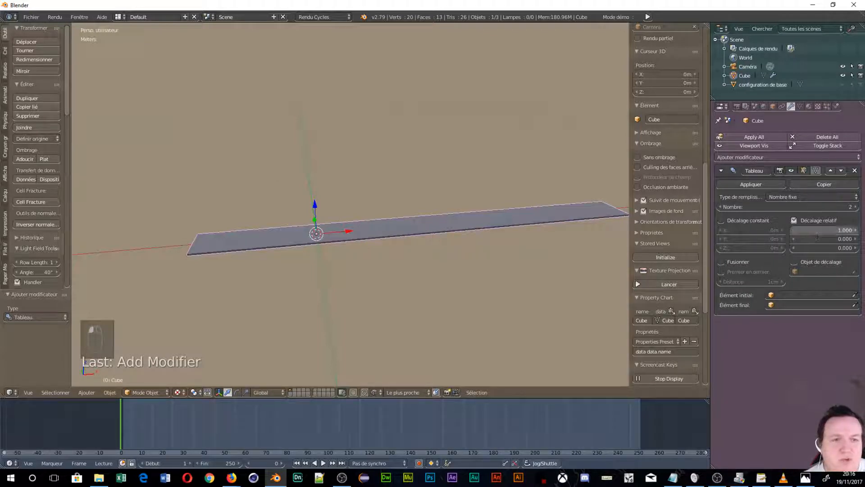
text(0)
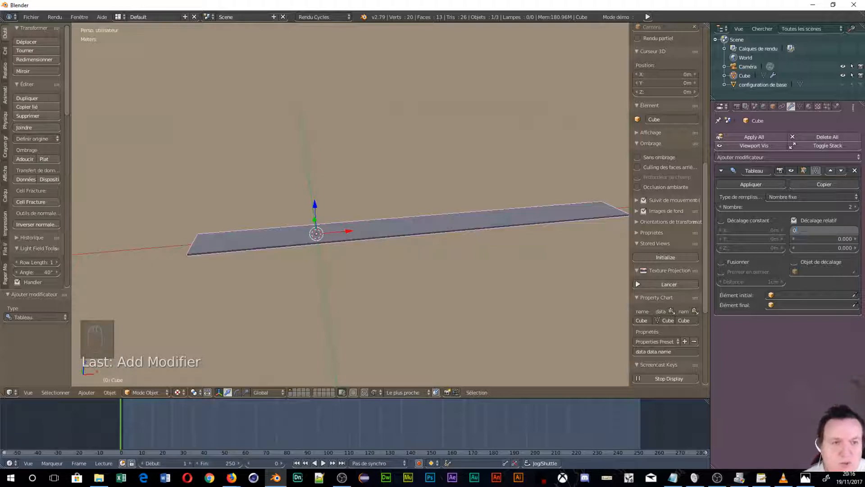
key(Return)
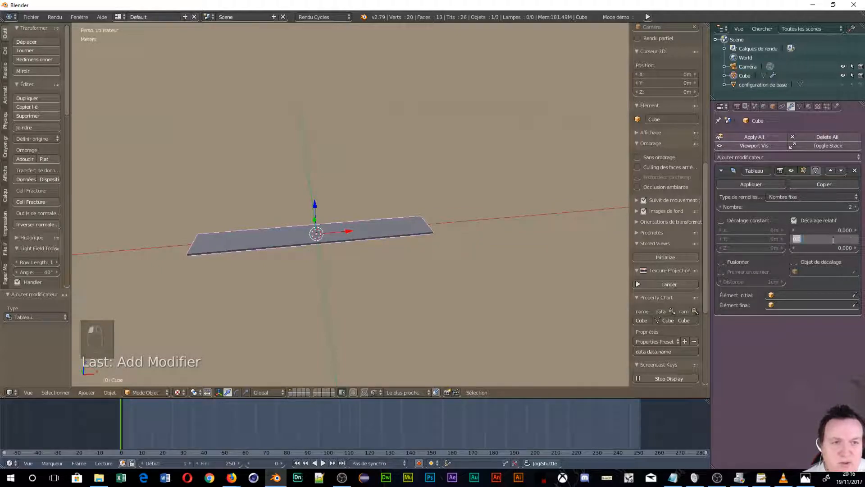
click(834, 249)
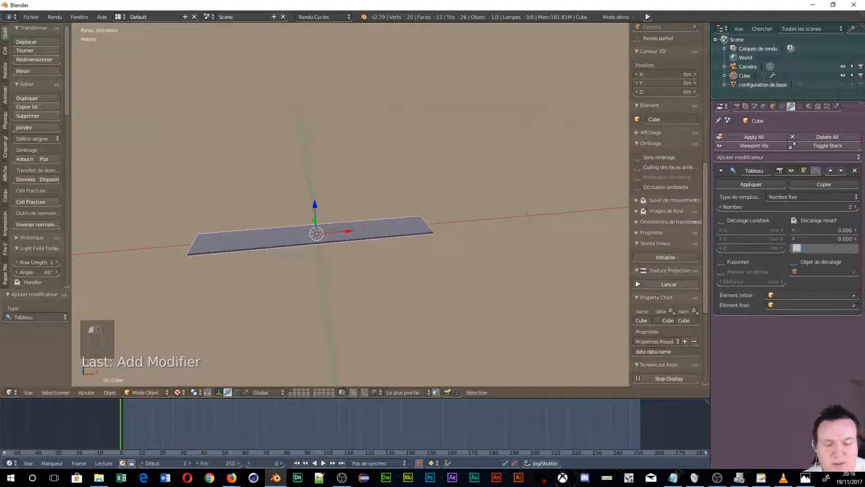
text(1)
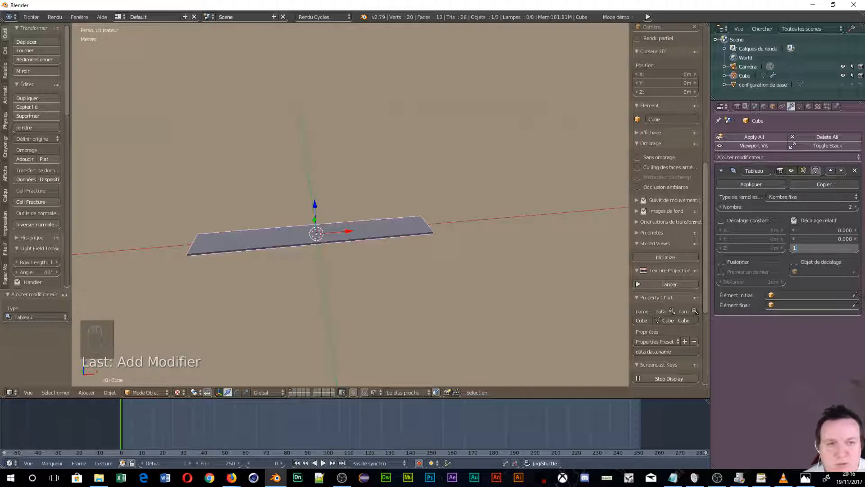
key(Return)
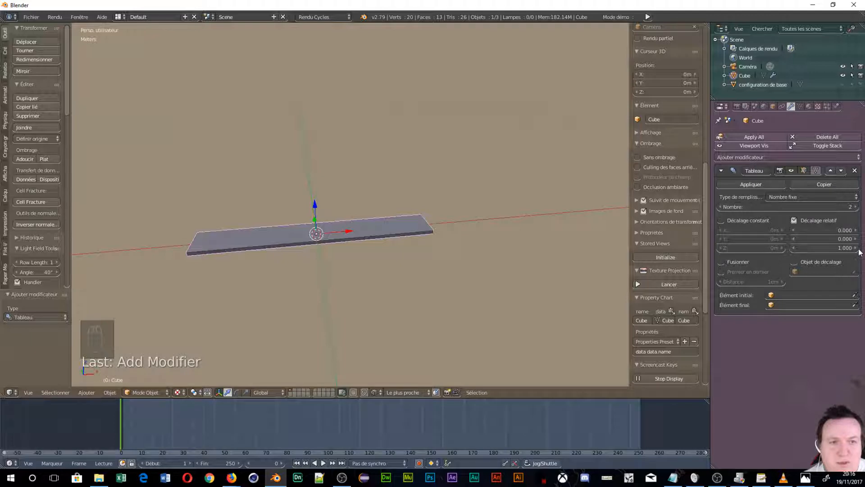
Space the shelf boards with a relative Z offset of 23.3 and set the array count to 6
mouse_move(855, 248)
mouse_down()
mouse_move(864, 248)
mouse_move(857, 249)
mouse_up()
click(855, 207)
click(855, 207)
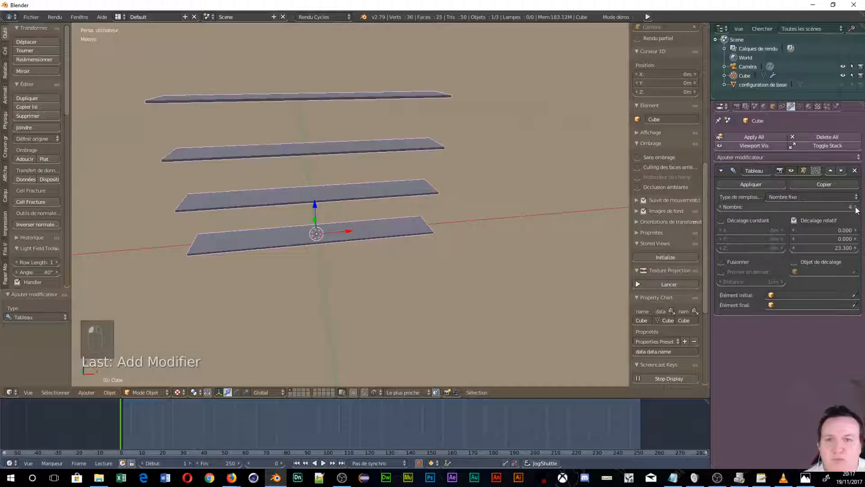
click(856, 207)
click(856, 207)
Duplicate the shelf stack in place and remove the Array modifier from the copy to leave a single board
scroll(256, 98, down, 4)
scroll(315, 200, up, 1)
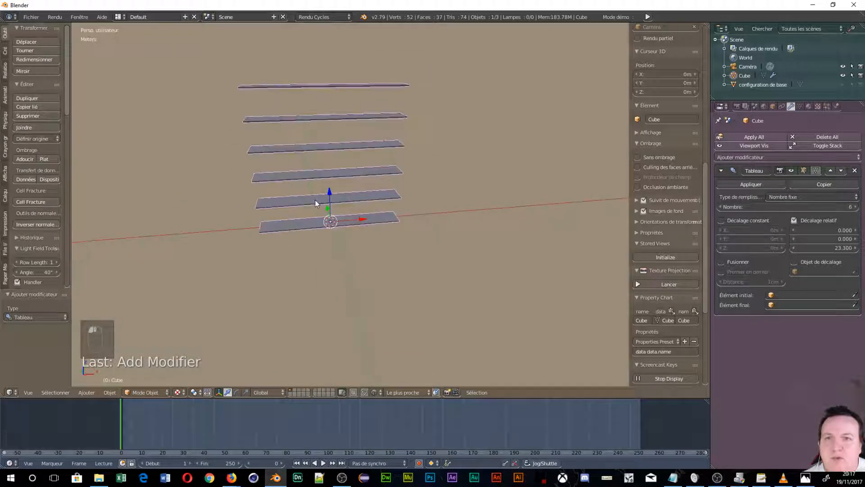
scroll(315, 199, up, 1)
middle_drag(394, 126, 318, 166)
scroll(318, 168, down, 3)
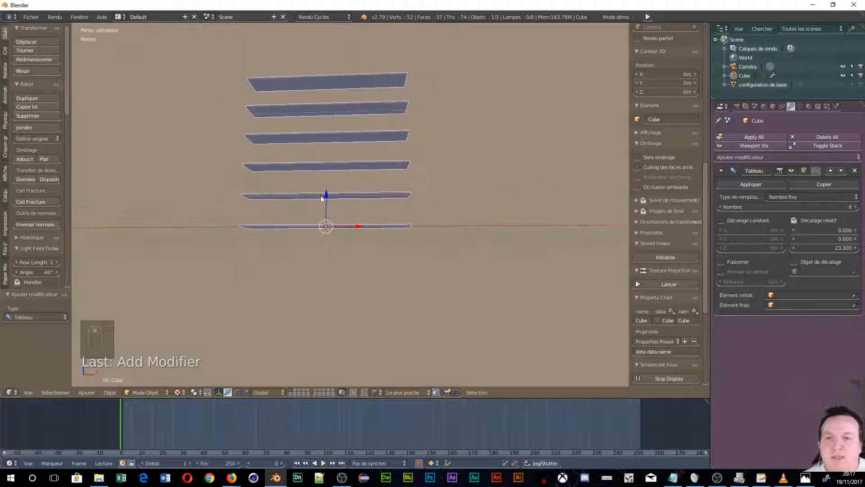
middle_drag(323, 196, 293, 195)
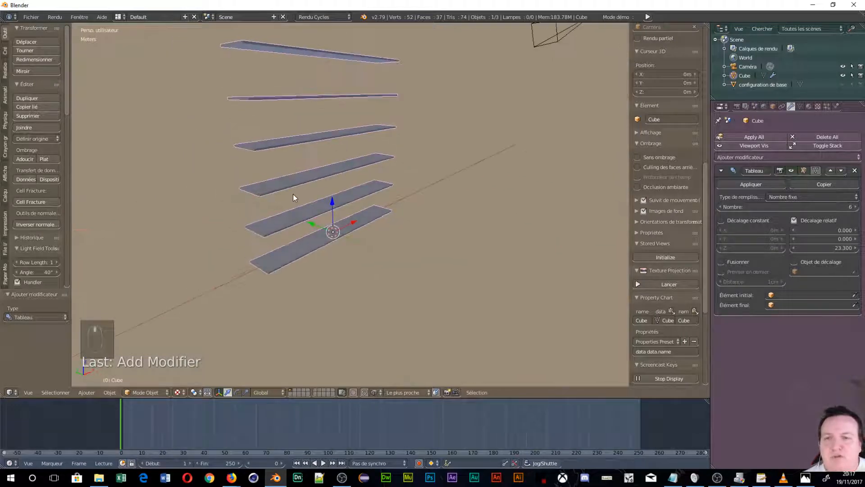
click(329, 240)
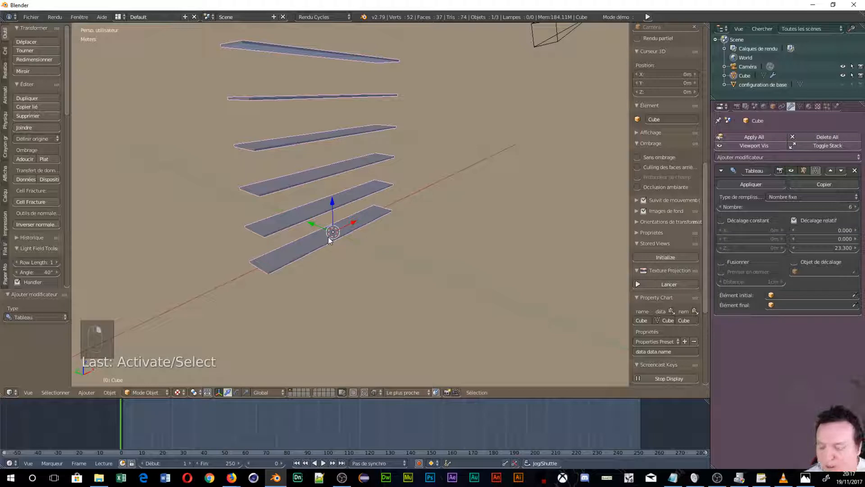
key(shift+d)
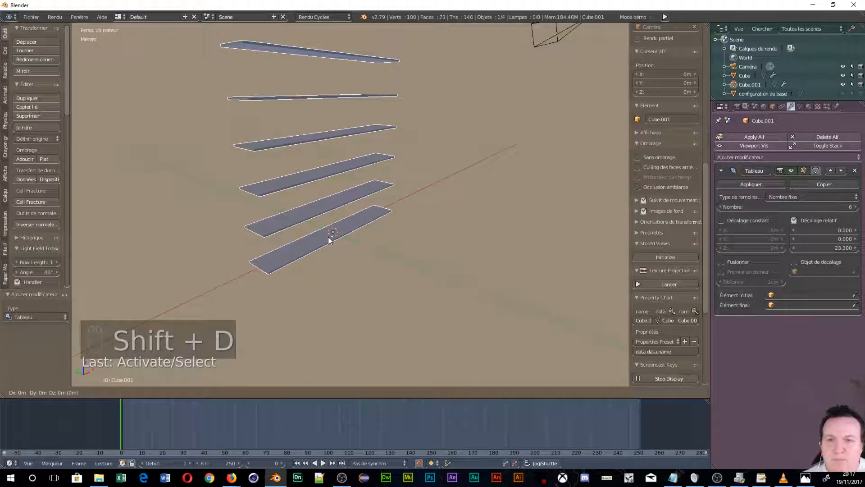
right_click(328, 238)
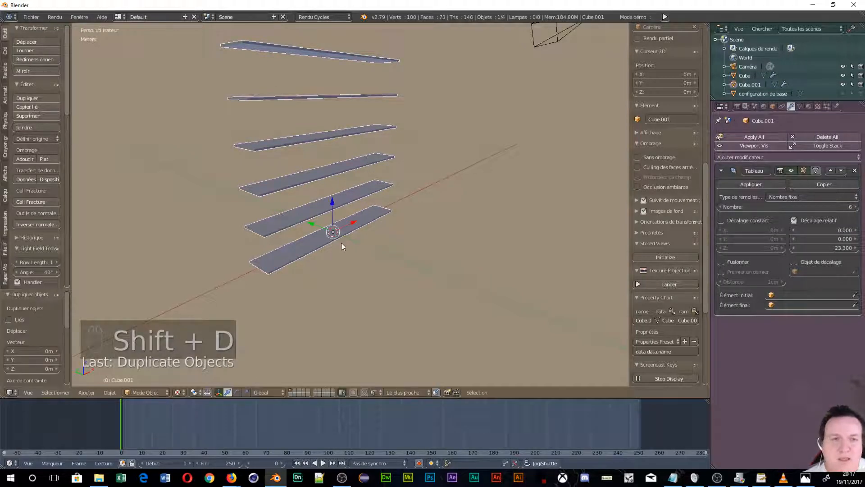
click(854, 171)
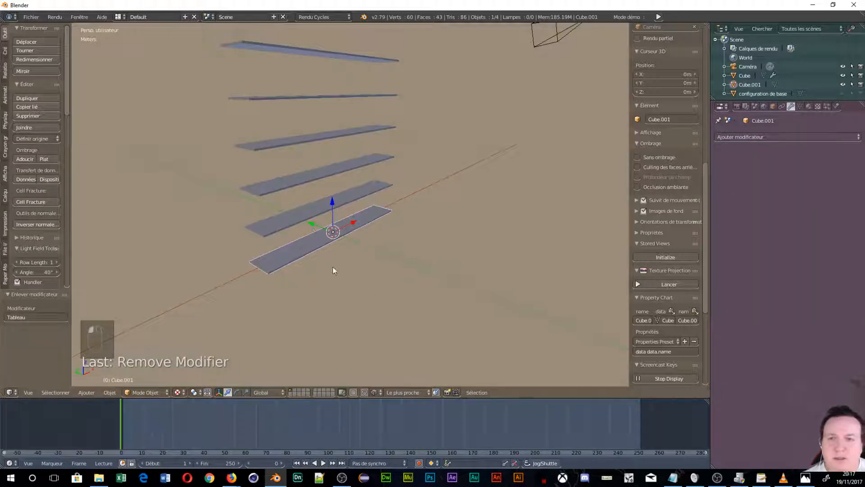
Rotate the duplicated single board 90 degrees about the Y axis so it stands upright
middle_drag(306, 148, 288, 171)
text(r)
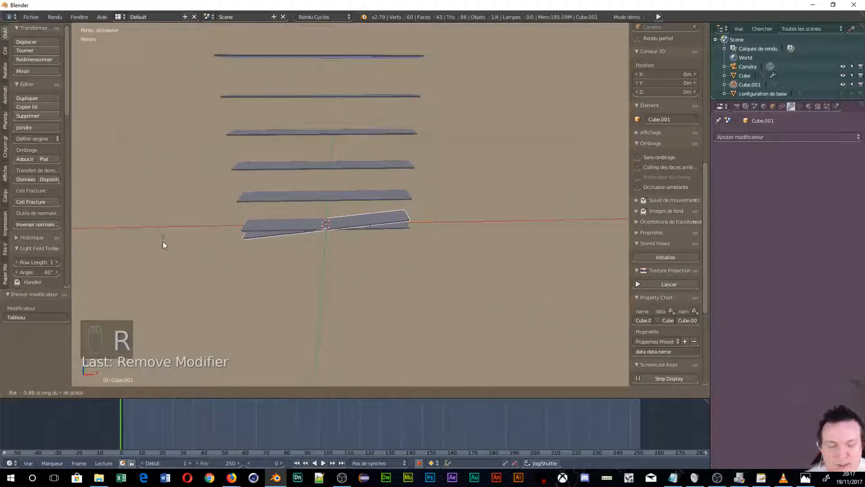
text(y90)
key(Return)
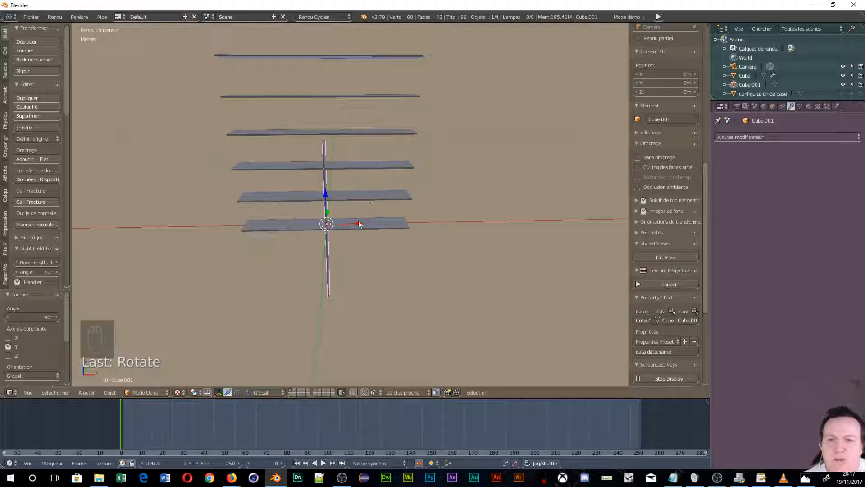
Move the upright board along X to the left ends of the shelves and raise it until its foot meets the bottom shelf
drag(358, 224, 276, 225)
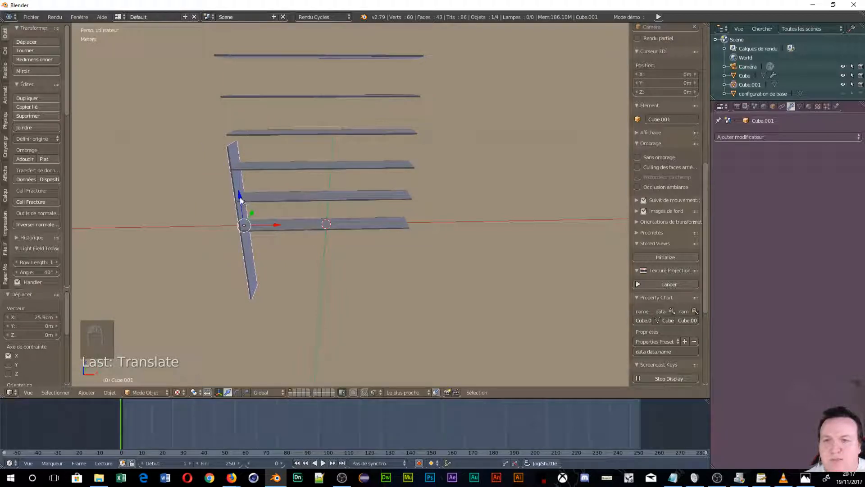
drag(241, 199, 219, 49)
scroll(269, 234, up, 1)
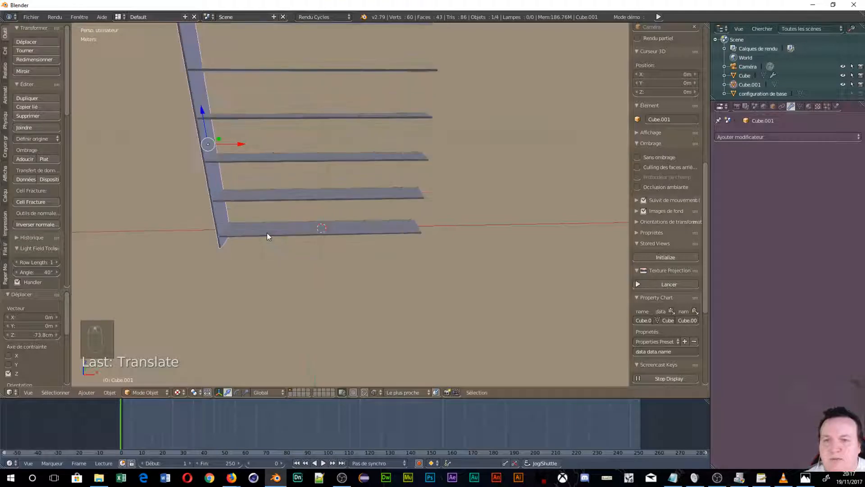
Duplicate the left side panel along the X axis and align the copy with the right ends of the shelves
scroll(267, 233, down, 3)
middle_drag(267, 232, 287, 177)
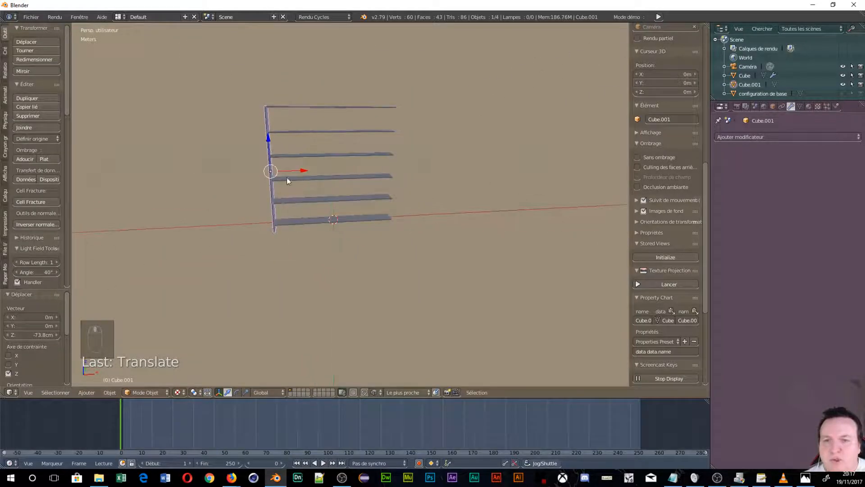
key(shift+d)
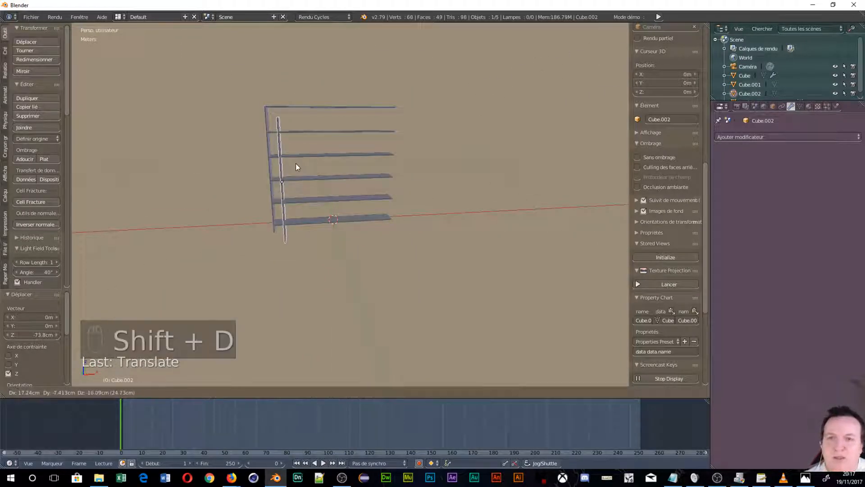
key(x)
click(423, 170)
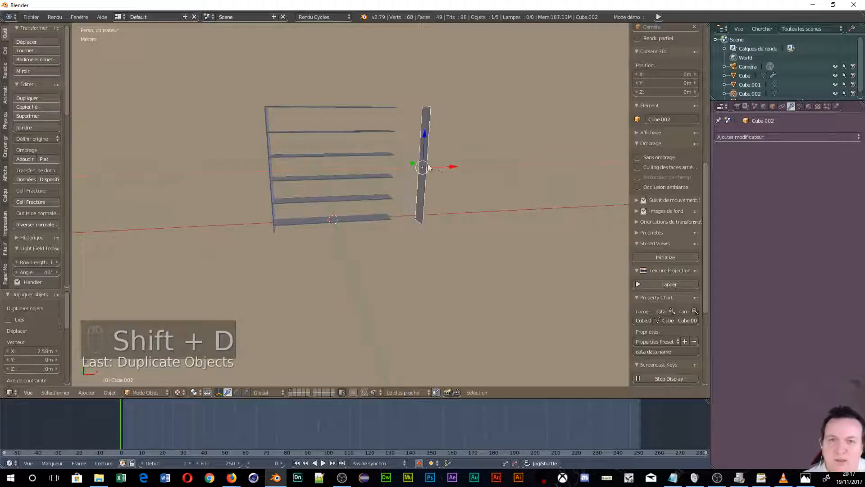
drag(456, 168, 396, 112)
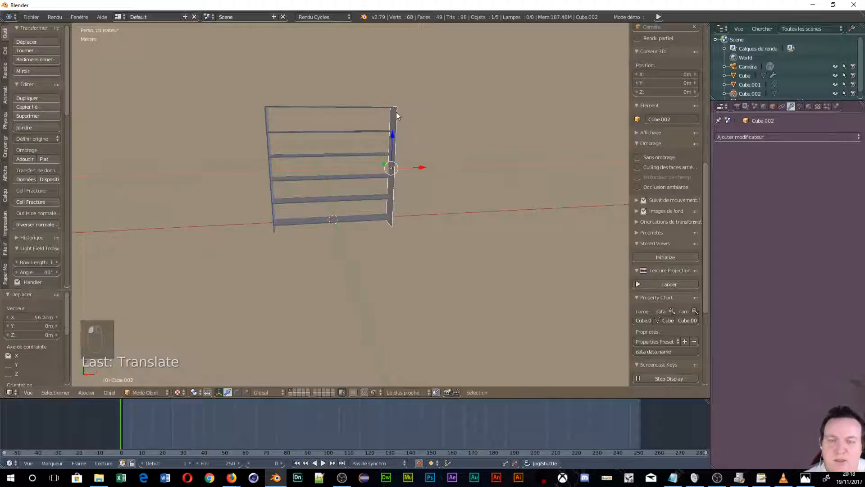
Examine the bookcase from several angles to check how the side panels meet the shelves
middle_drag(430, 299, 229, 253)
scroll(234, 235, up, 3)
middle_drag(343, 181, 298, 191)
scroll(278, 209, down, 5)
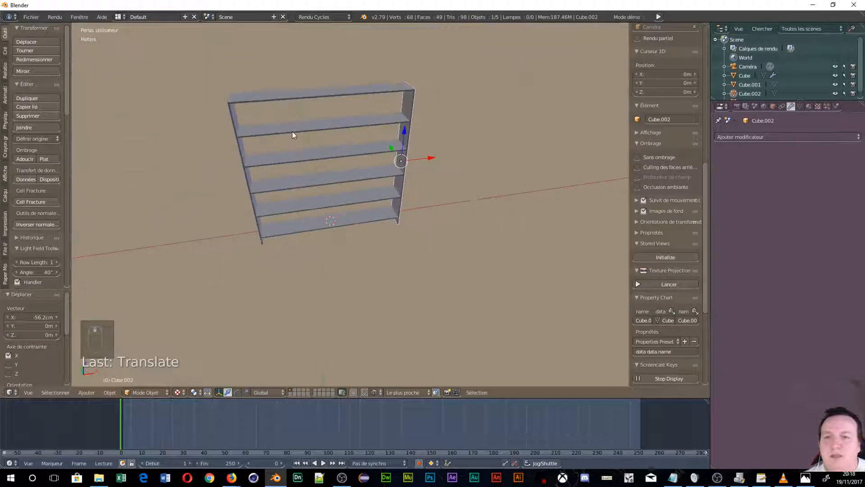
middle_drag(291, 138, 276, 209)
scroll(290, 222, up, 4)
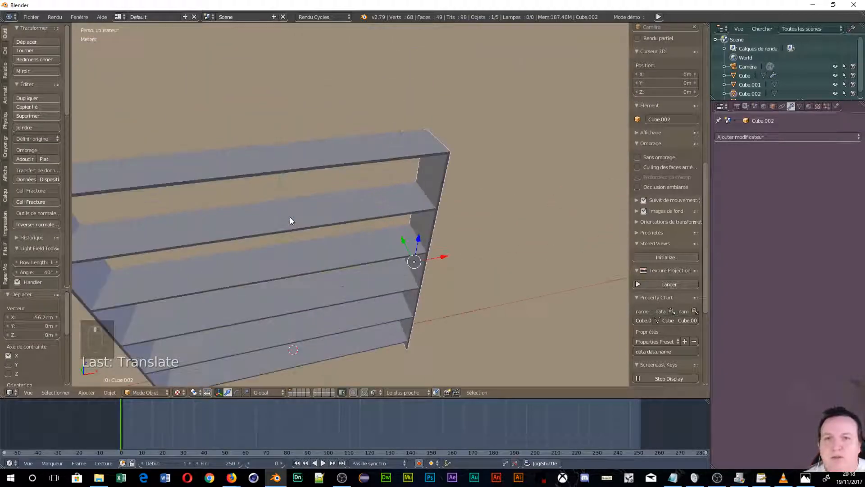
scroll(341, 167, down, 3)
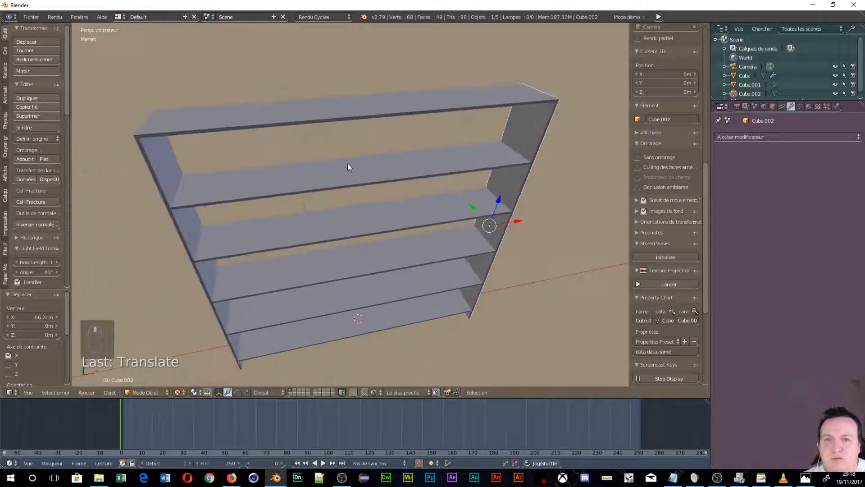
middle_drag(341, 175, 334, 172)
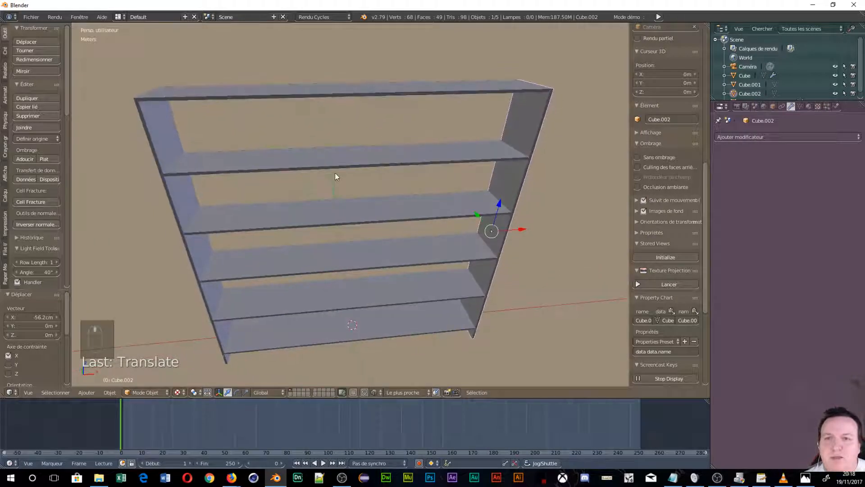
Apply the Array modifier on the shelves and enter Edit Mode with face selection
right_click(291, 90)
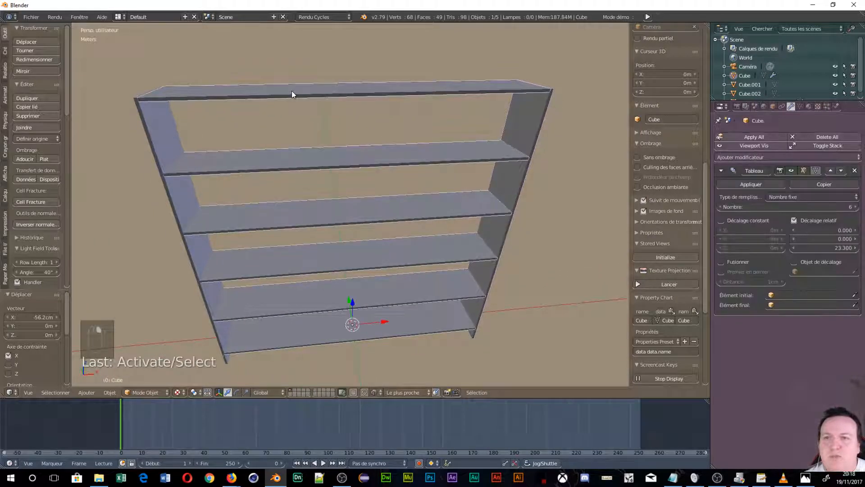
click(749, 184)
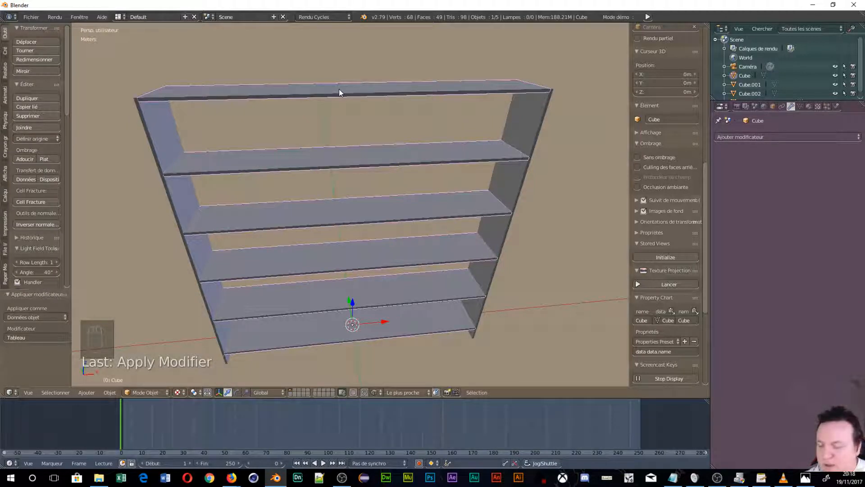
key(Tab)
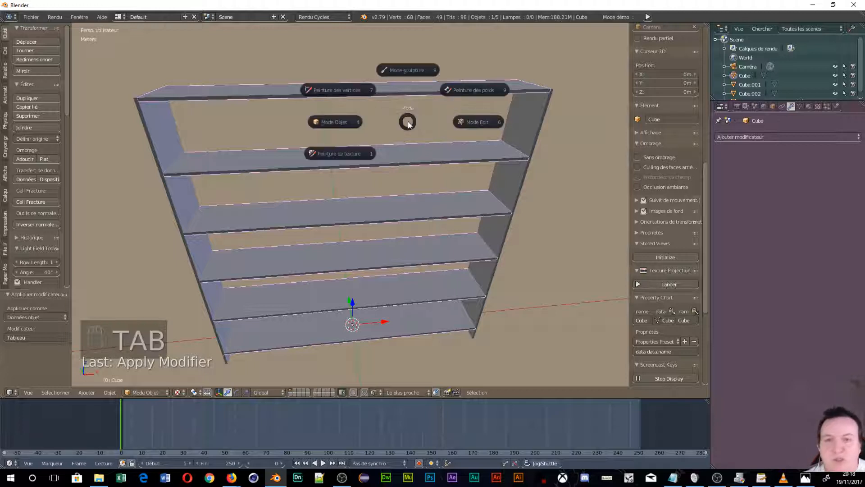
click(477, 124)
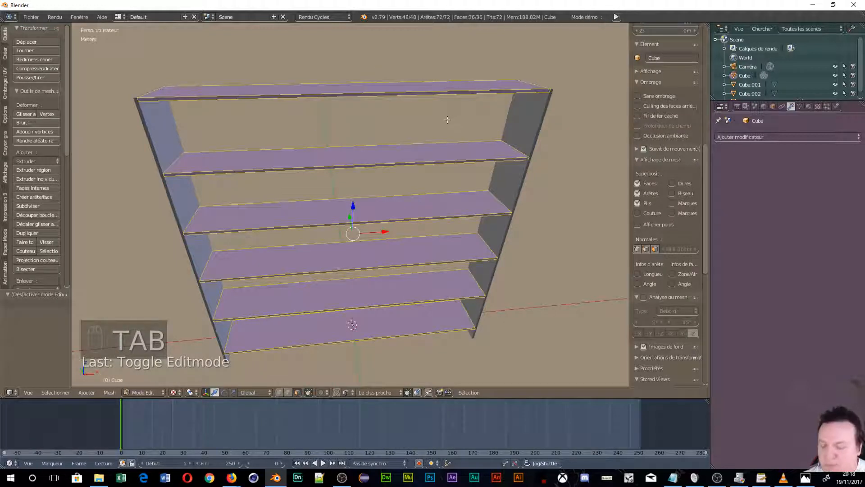
key(ctrl+Tab)
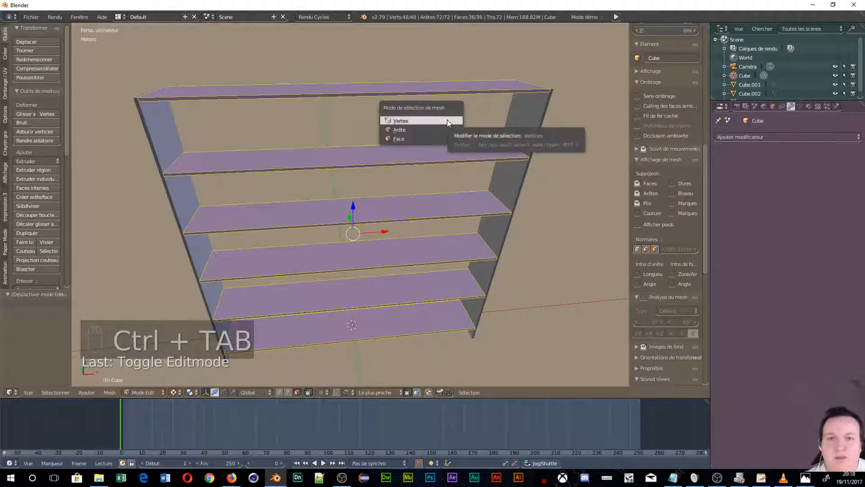
click(399, 138)
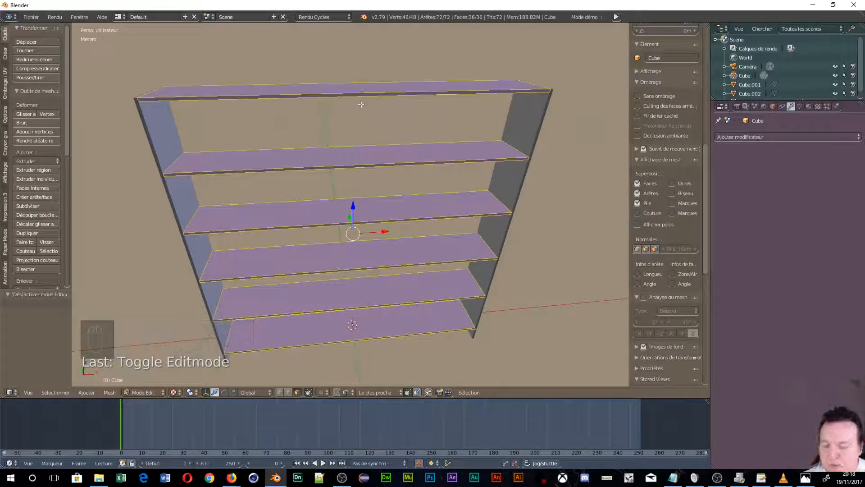
Switch to wireframe display, snap the 3D cursor to the centre of the top shelf's upper face and return to Object Mode
key(z)
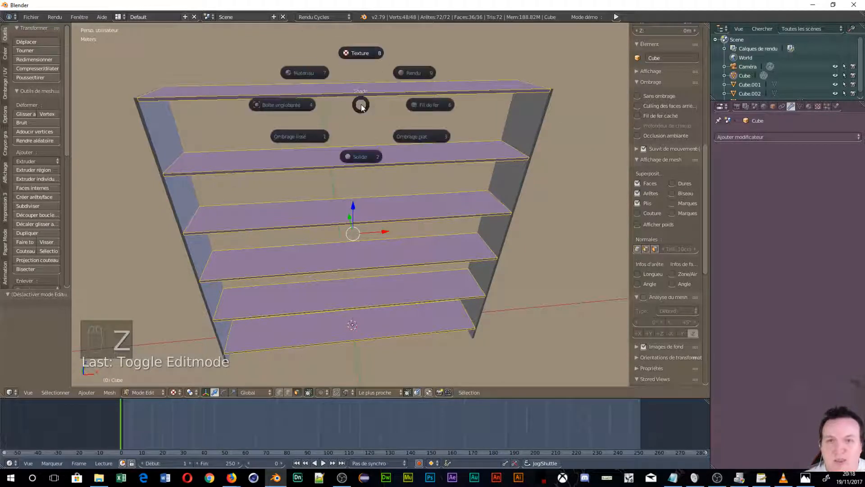
click(421, 106)
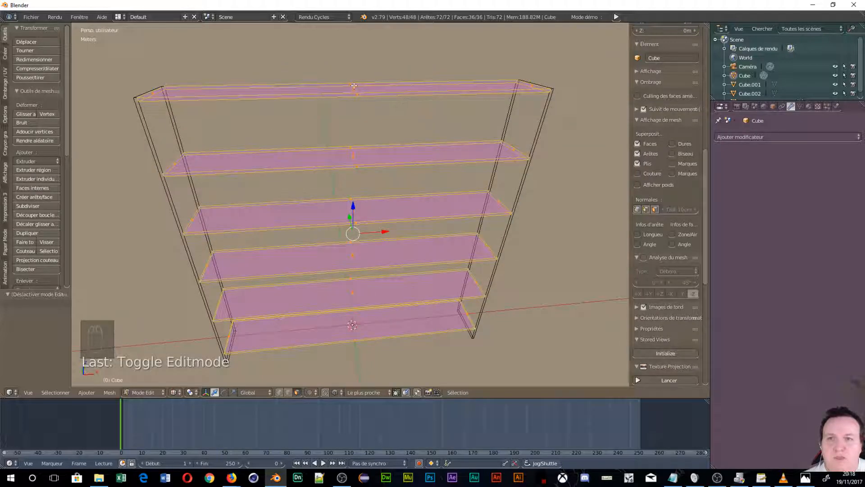
right_click(349, 88)
middle_drag(349, 87, 362, 113)
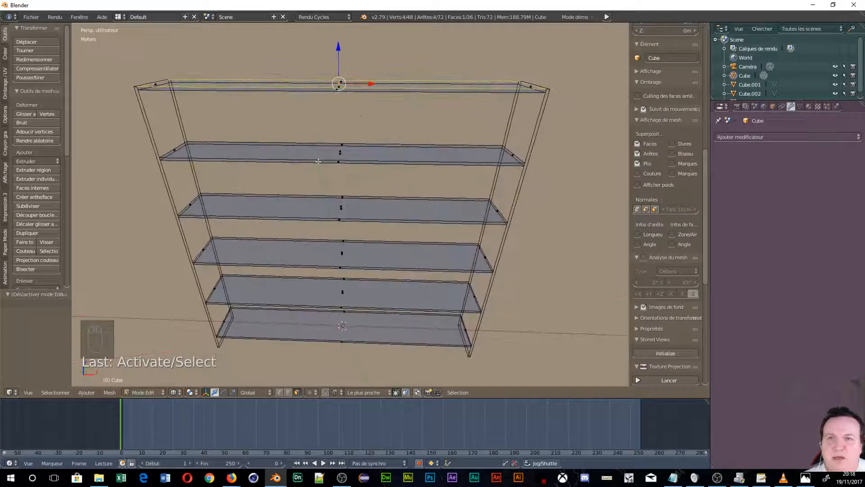
click(109, 392)
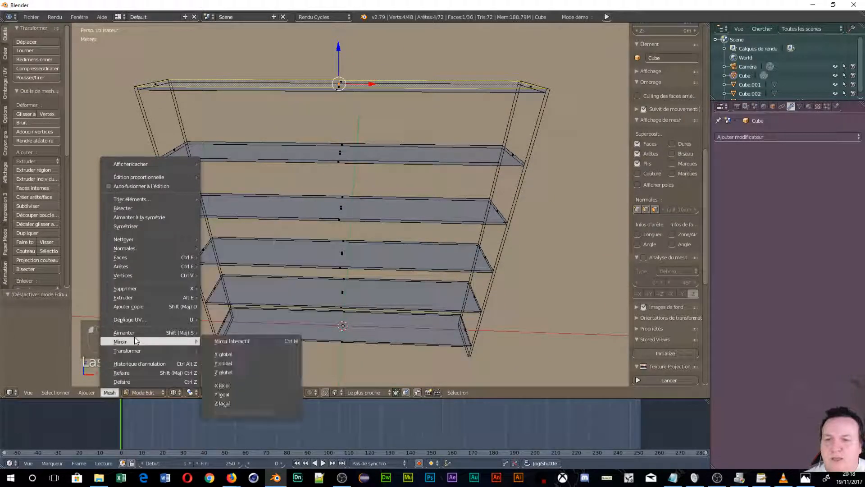
mouse_move(132, 330)
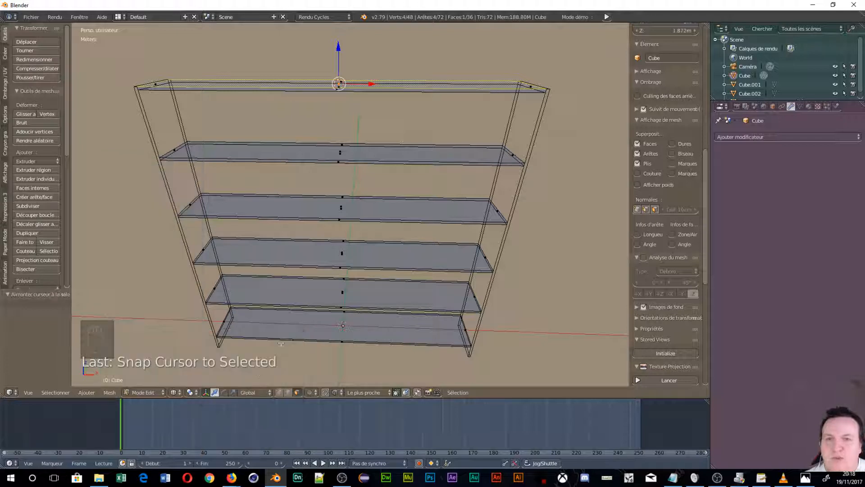
click(261, 372)
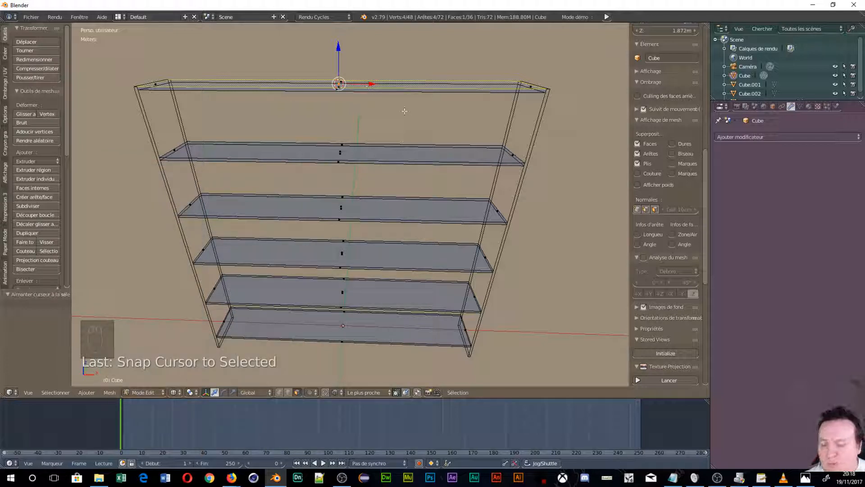
key(Tab)
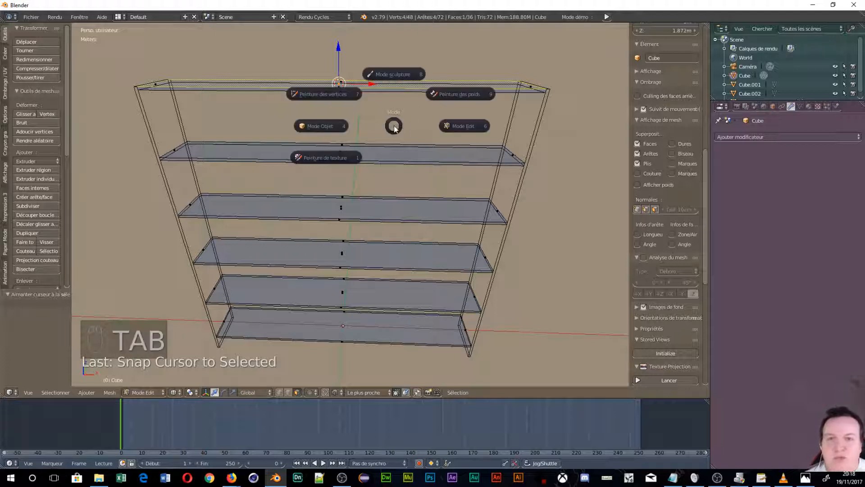
click(313, 121)
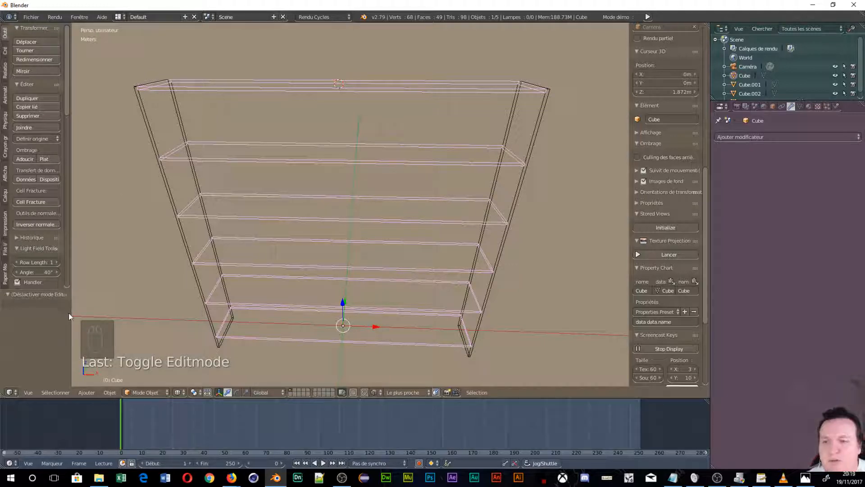
Add a row of 20 Archimesh books at the 3D cursor on the top shelf
drag(70, 320, 103, 320)
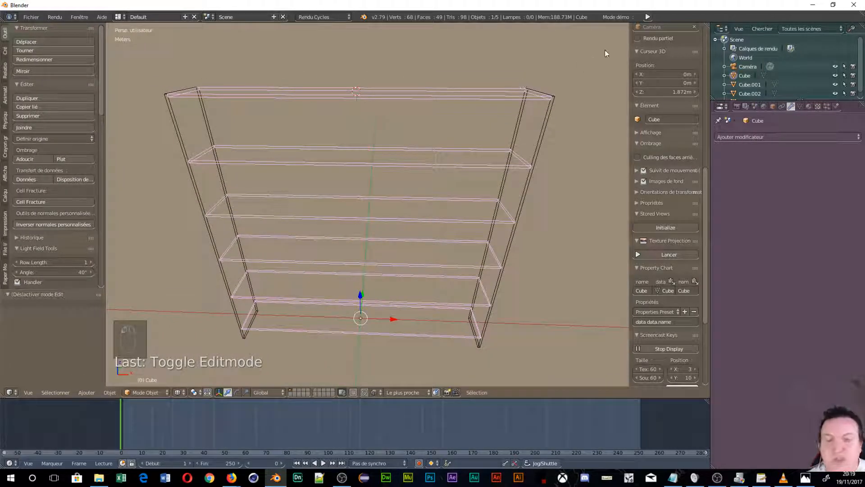
key(shift+a)
mouse_move(394, 130)
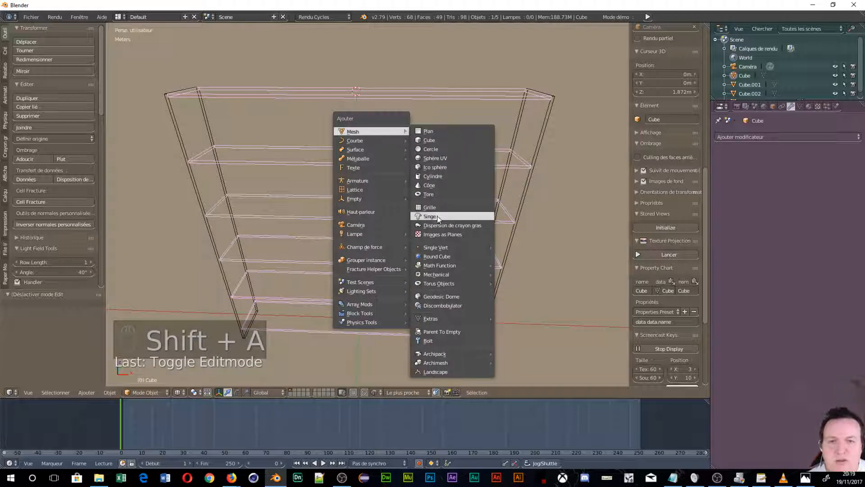
mouse_move(453, 363)
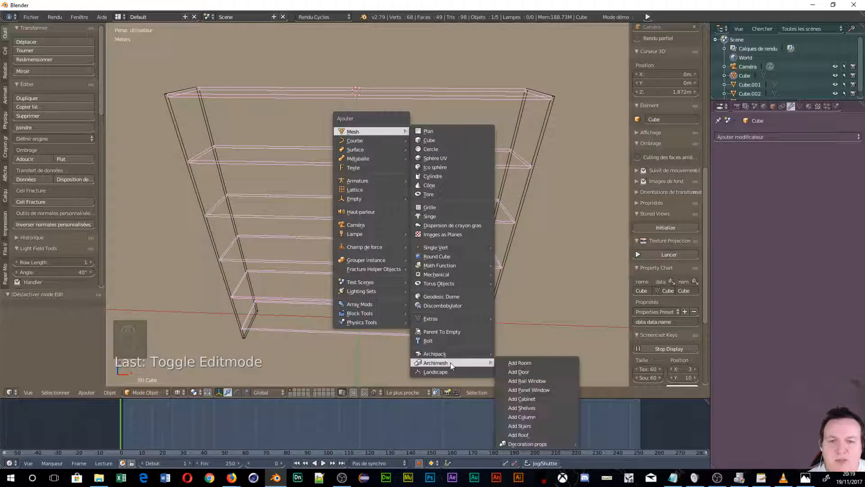
mouse_move(541, 442)
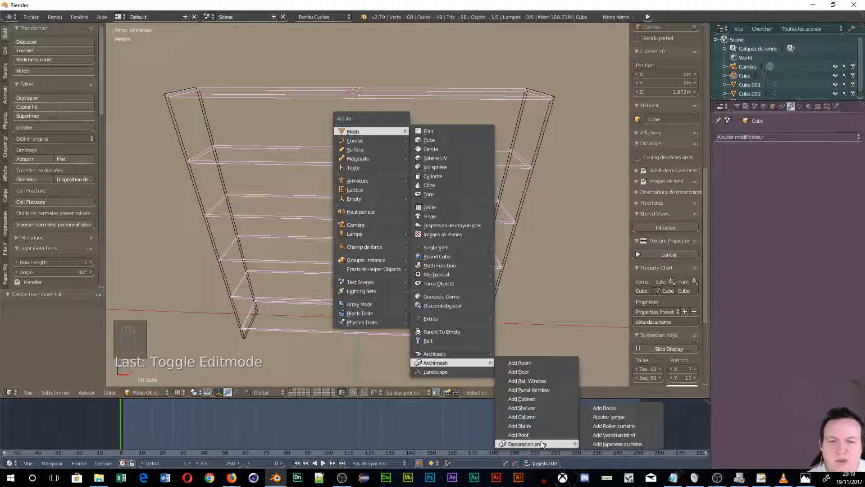
click(623, 407)
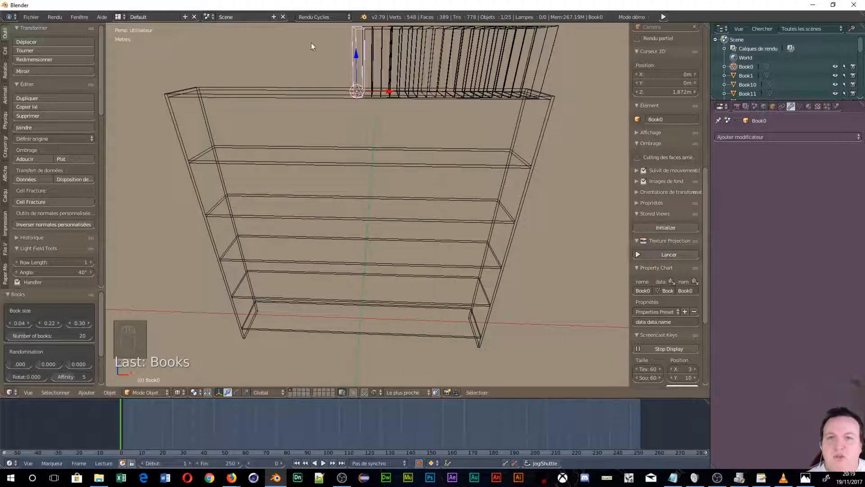
middle_drag(317, 141, 312, 121)
scroll(312, 121, down, 4)
middle_drag(406, 231, 426, 230)
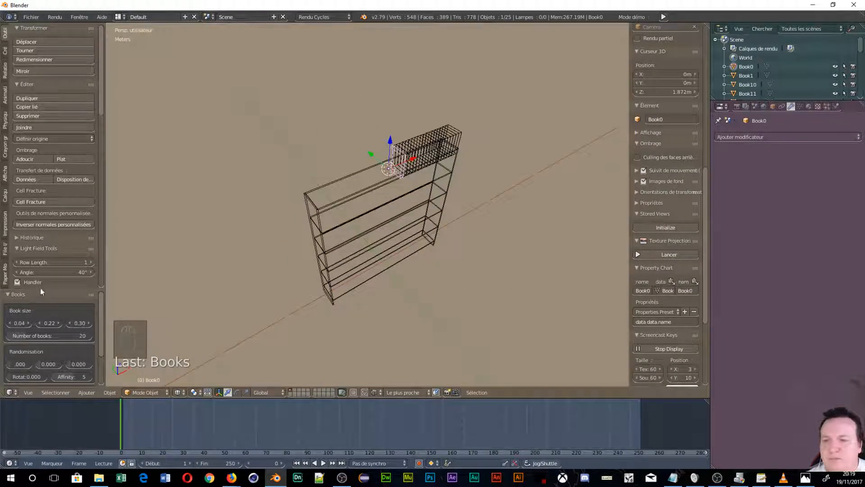
Enlarge the tool shelf and its operator settings so that all the Books parameters are readable
drag(40, 290, 41, 122)
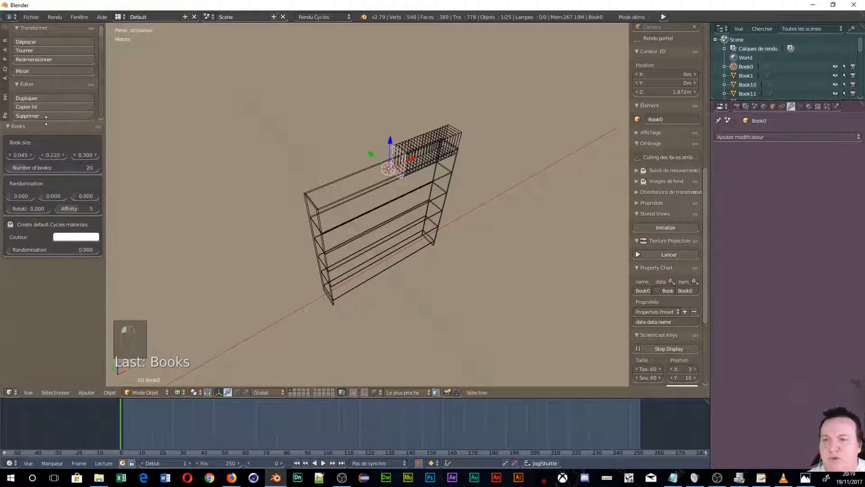
drag(104, 236, 172, 236)
scroll(469, 197, up, 4)
middle_drag(483, 166, 433, 163)
scroll(432, 161, down, 3)
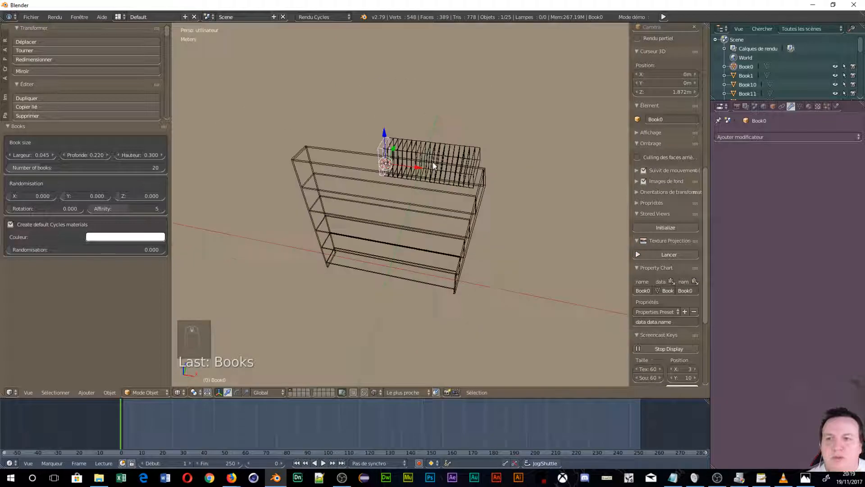
scroll(432, 167, up, 2)
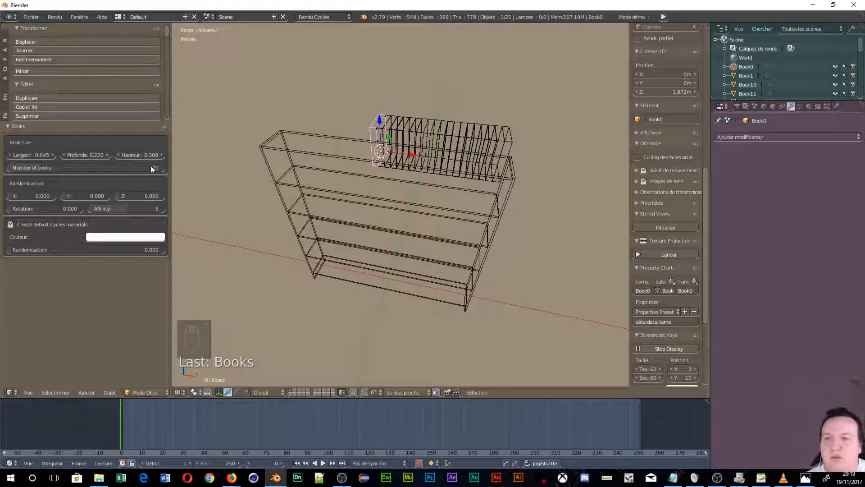
mouse_move(38, 170)
mouse_down()
mouse_move(72, 178)
mouse_move(42, 177)
mouse_up()
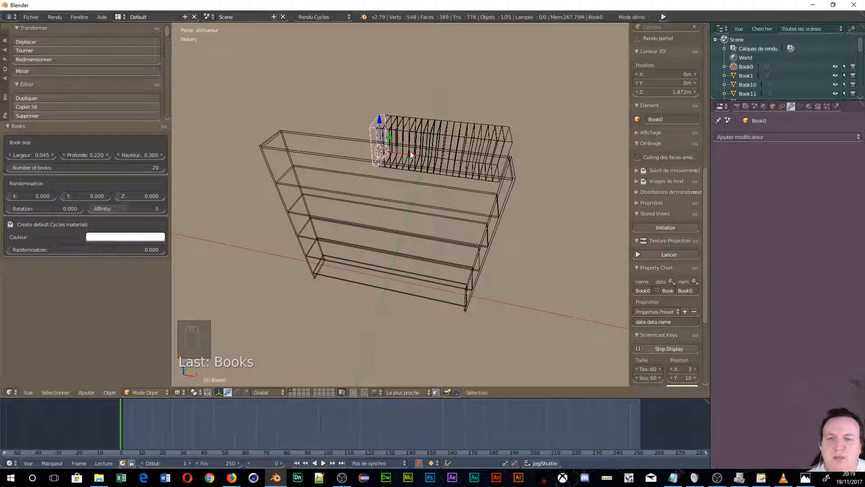
Move the first book of the row 1.66 cm along the X axis
mouse_move(411, 156)
mouse_down()
mouse_move(357, 145)
mouse_move(412, 158)
mouse_up()
scroll(383, 177, up, 4)
middle_drag(323, 137, 372, 139)
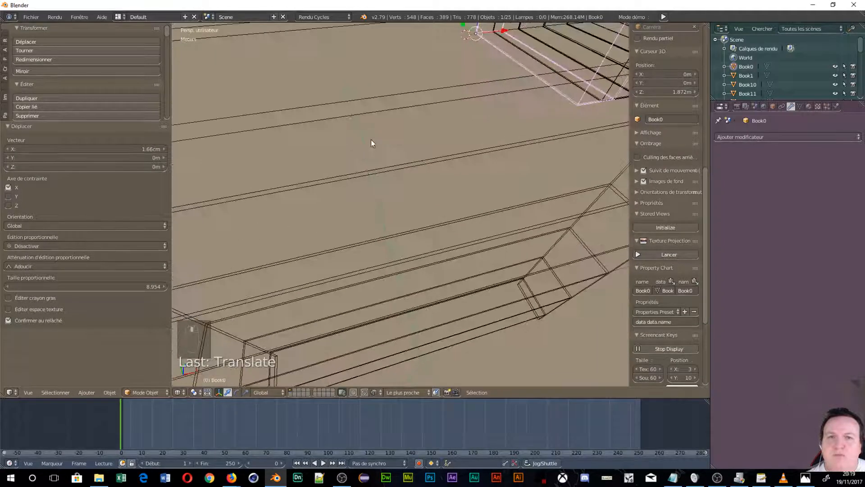
scroll(441, 169, down, 4)
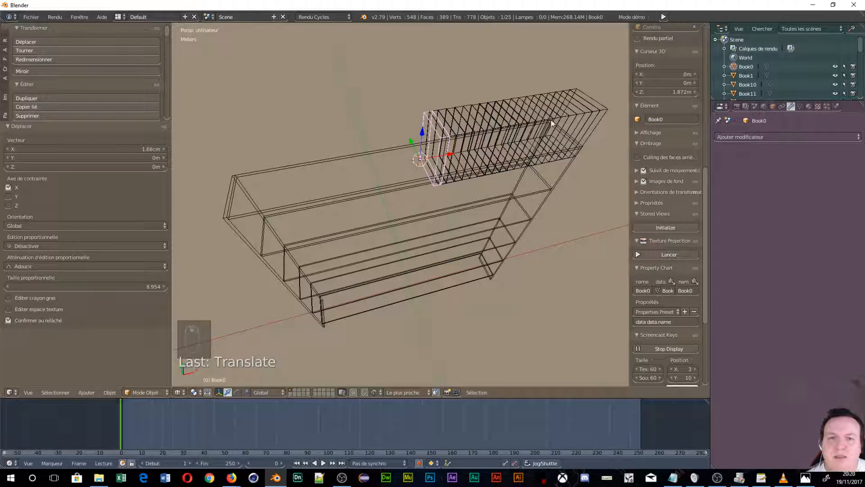
Select single books in the row to check whether they are separate objects
right_click(474, 124)
right_click(473, 124)
right_click(428, 143)
right_drag(476, 122, 489, 110)
right_click(496, 109)
right_click(508, 111)
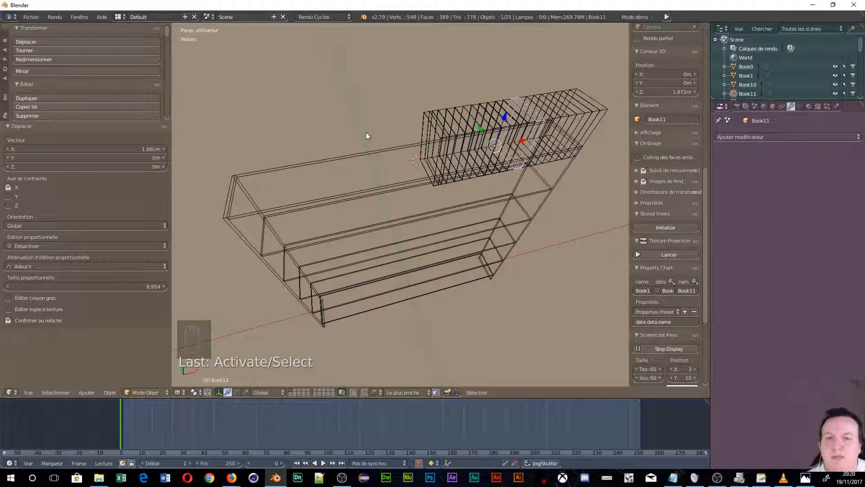
Box-select the whole row of books above the bookcase, without the camera, and delete it
middle_drag(307, 251, 357, 242)
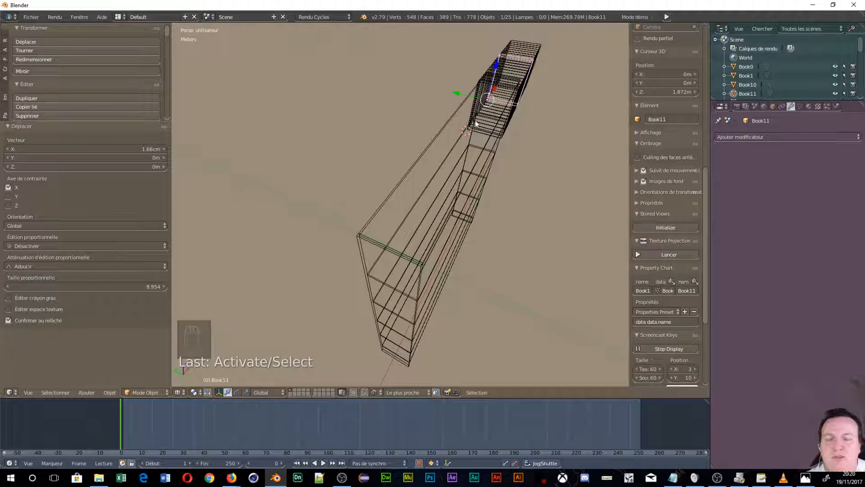
middle_drag(515, 63, 461, 118)
key(b)
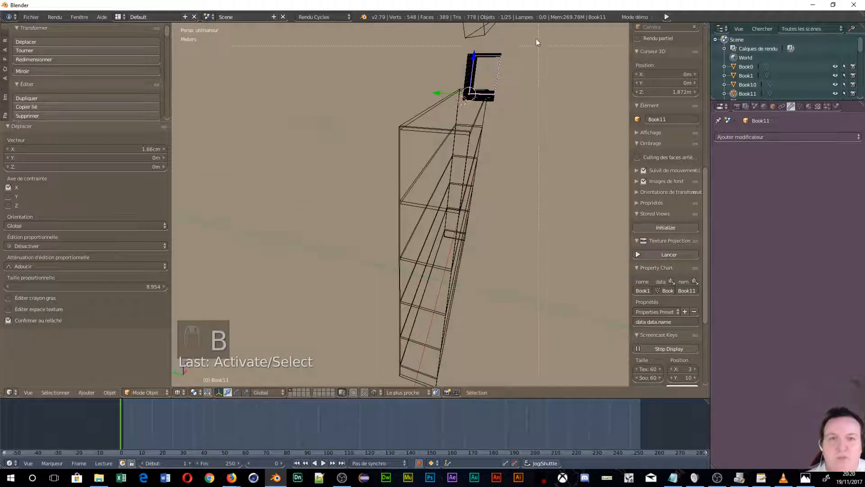
drag(481, 68, 443, 66)
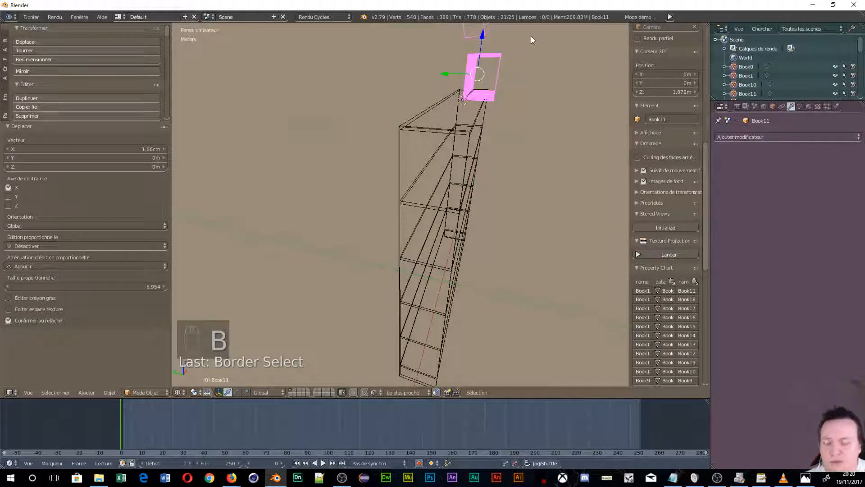
key(ctrl+z)
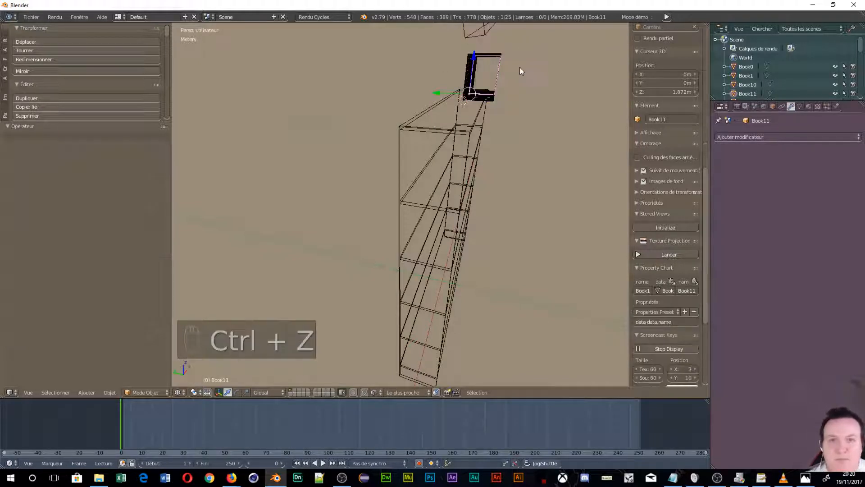
key(b)
drag(450, 56, 506, 79)
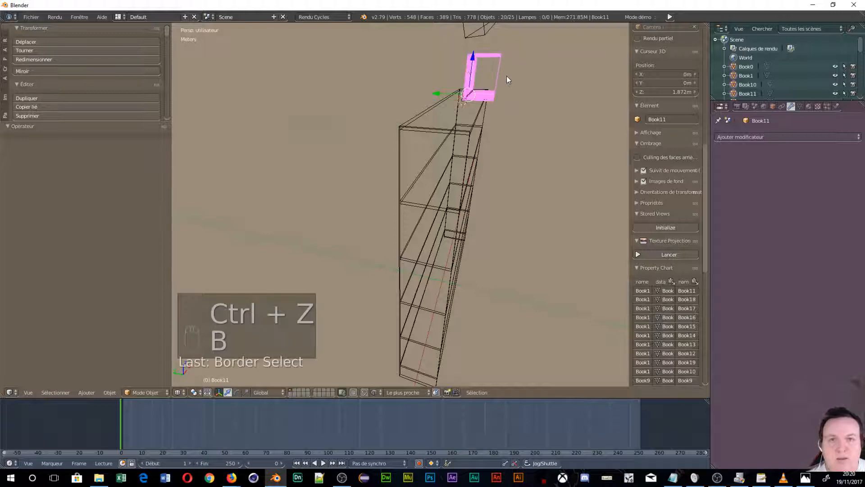
key(x)
click(494, 88)
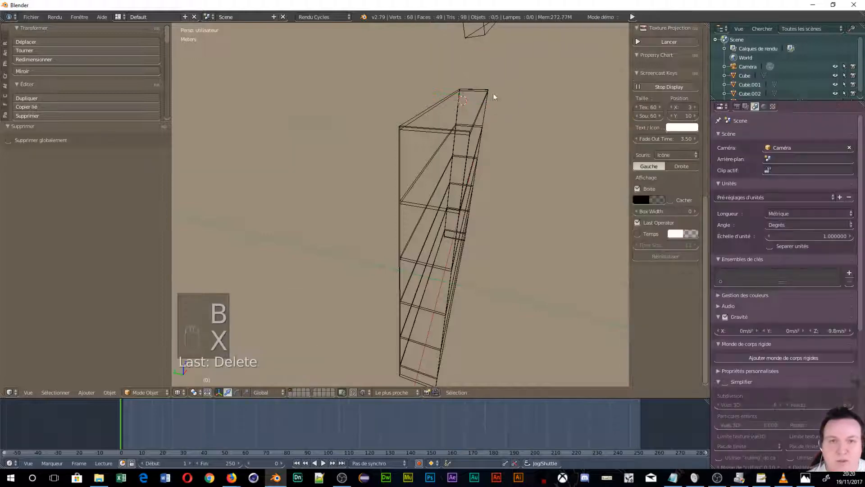
Enter Edit Mode on the shelves mesh, switch to vertex selection and select the back-left top corner vertex of the uppermost shelf
middle_drag(493, 93, 429, 160)
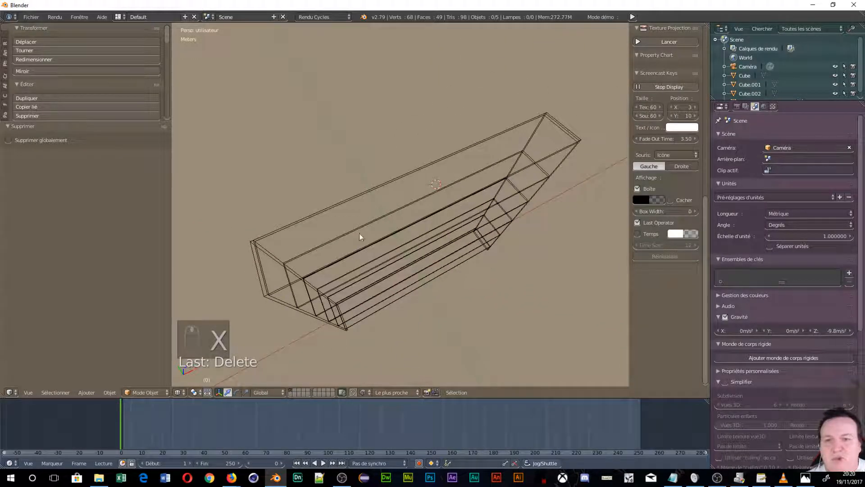
scroll(272, 247, up, 6)
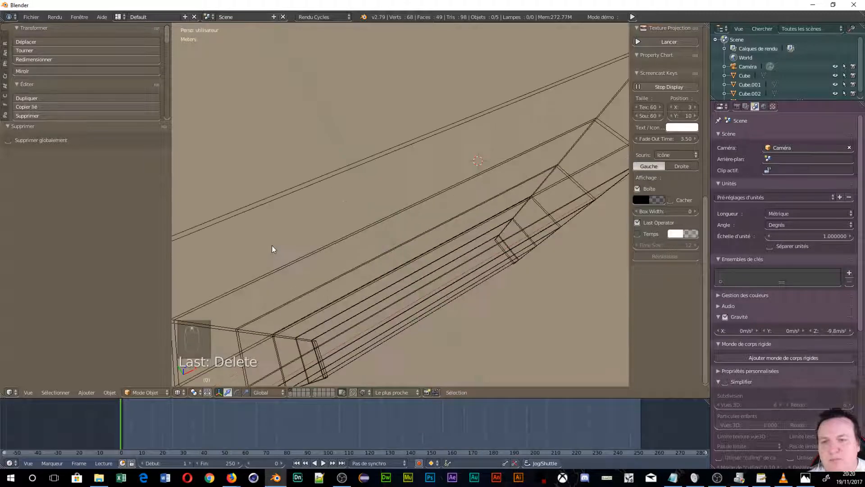
middle_drag(384, 193, 362, 219)
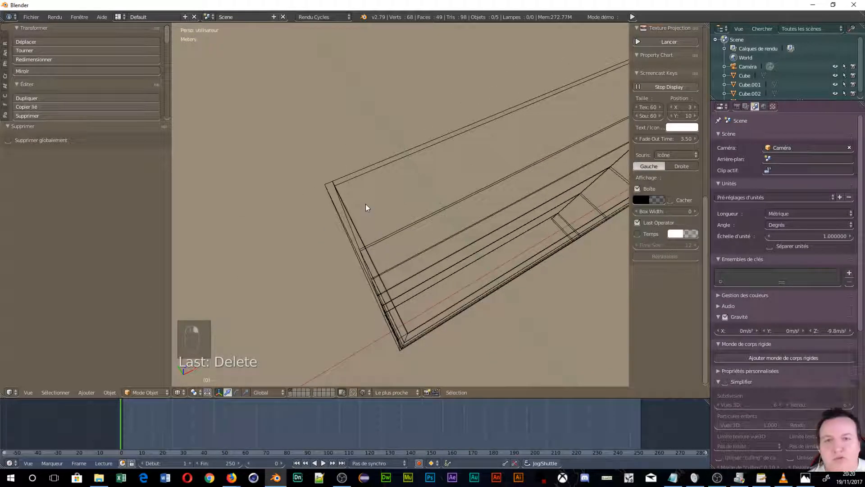
right_click(354, 180)
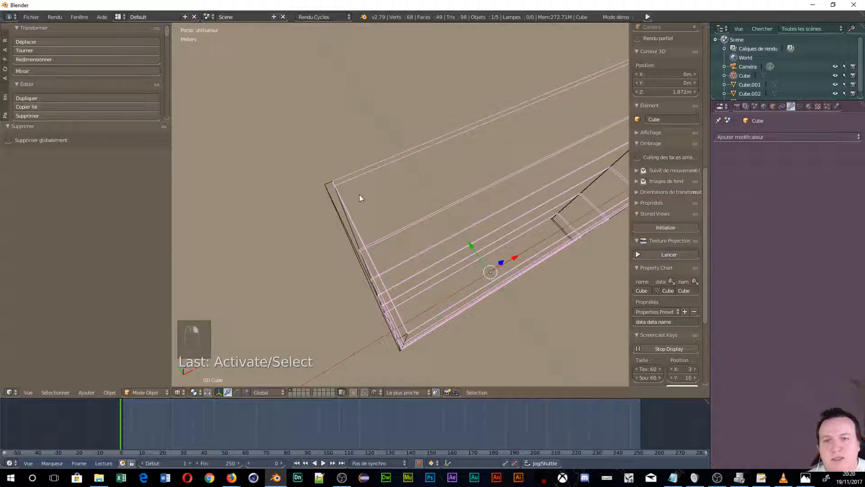
key(Tab)
click(428, 193)
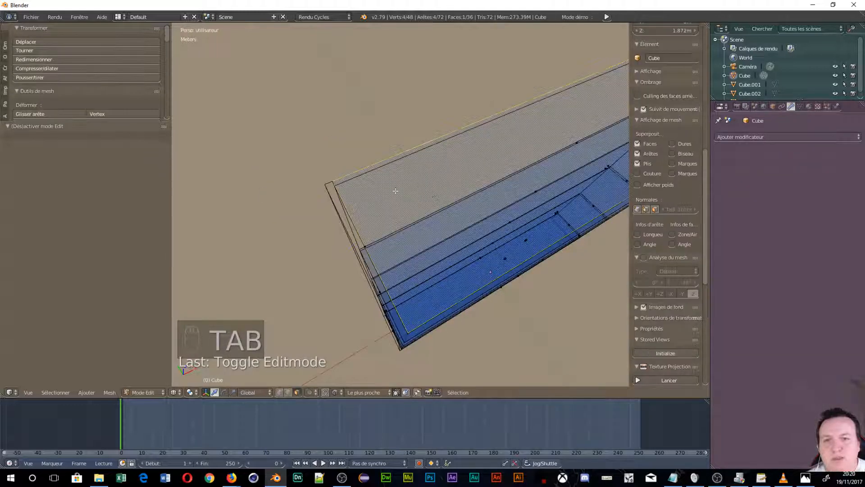
key(ctrl+Tab)
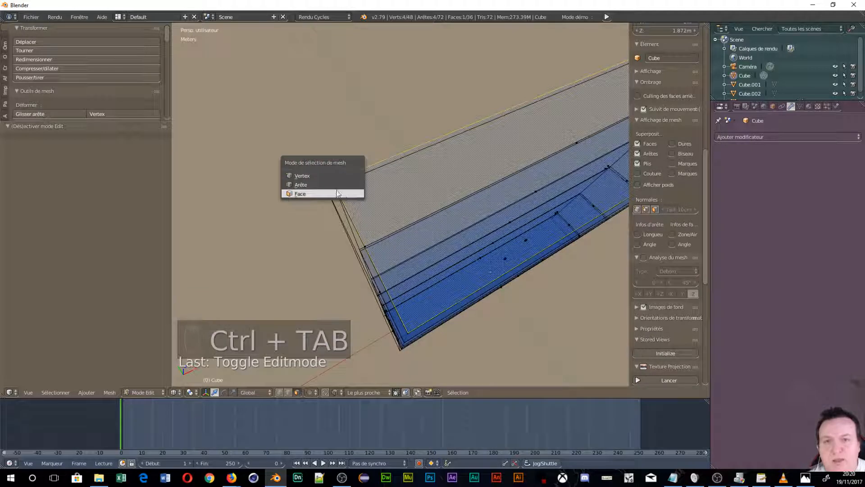
click(304, 179)
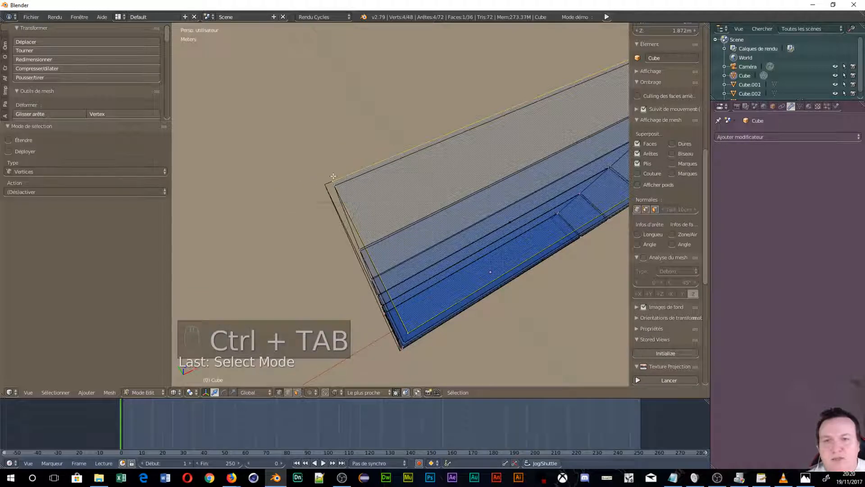
right_click(332, 179)
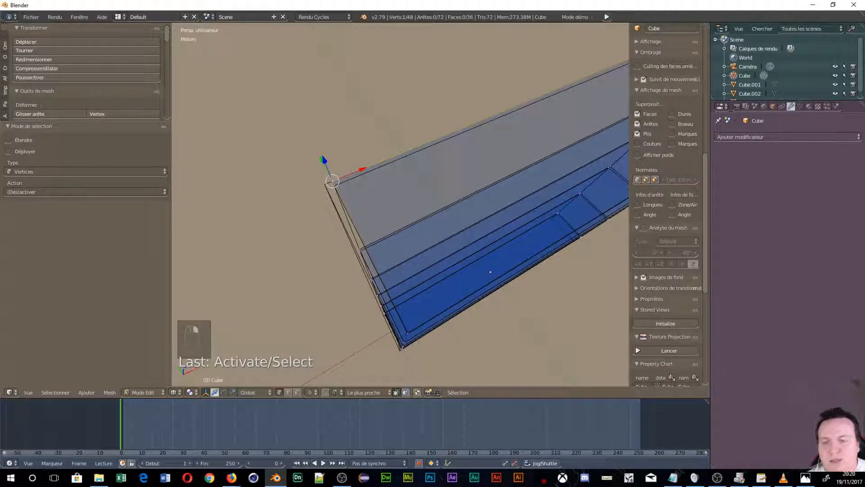
Snap the 3D cursor to the selected corner vertex and return to Object Mode
click(110, 392)
mouse_move(125, 332)
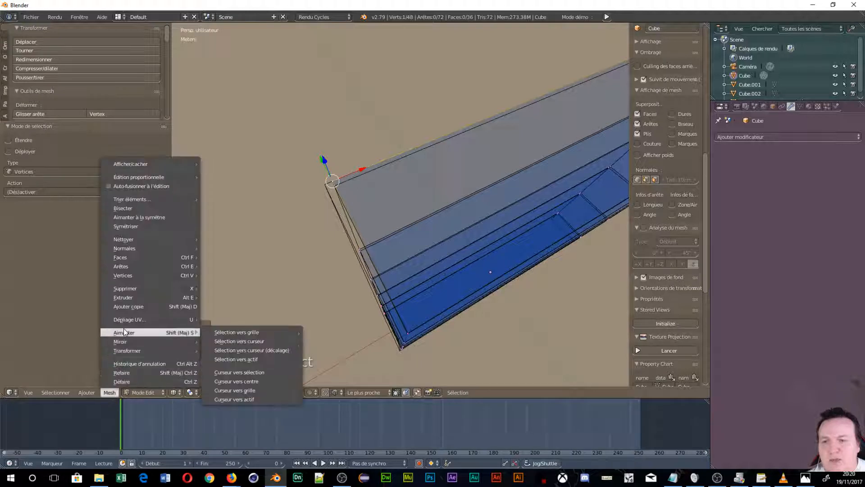
click(238, 373)
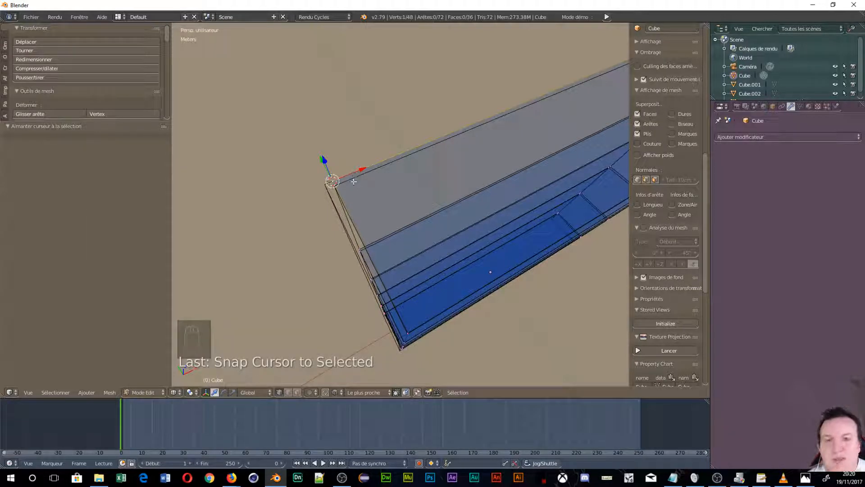
key(Tab)
click(273, 183)
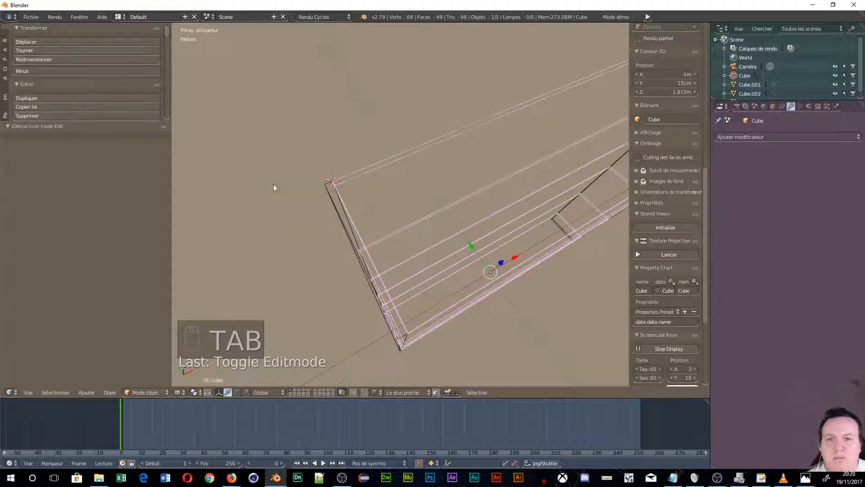
Add Archimesh Books at the 3D cursor on the bookcase and widen the operator settings area
middle_drag(507, 314, 464, 288)
scroll(428, 296, down, 4)
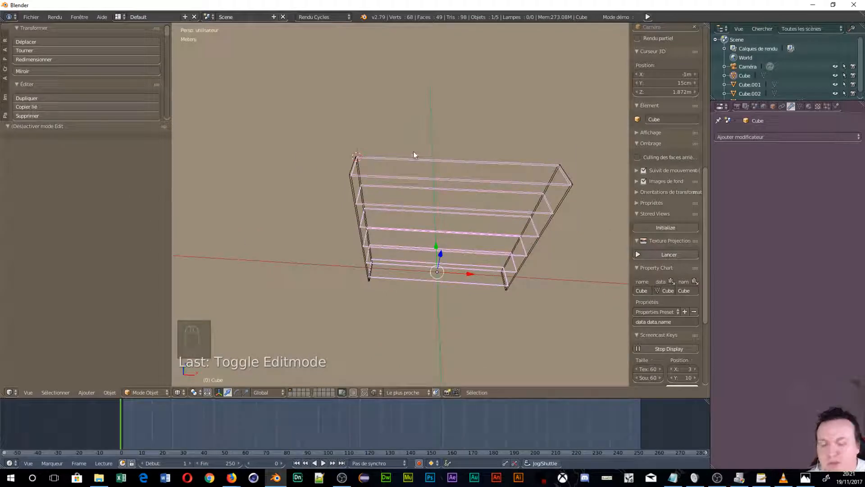
key(shift+a)
mouse_move(414, 152)
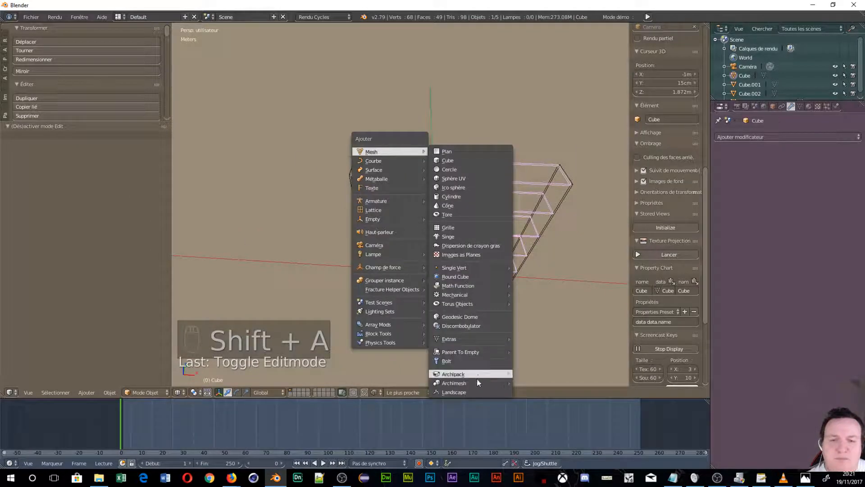
mouse_move(476, 383)
mouse_move(577, 384)
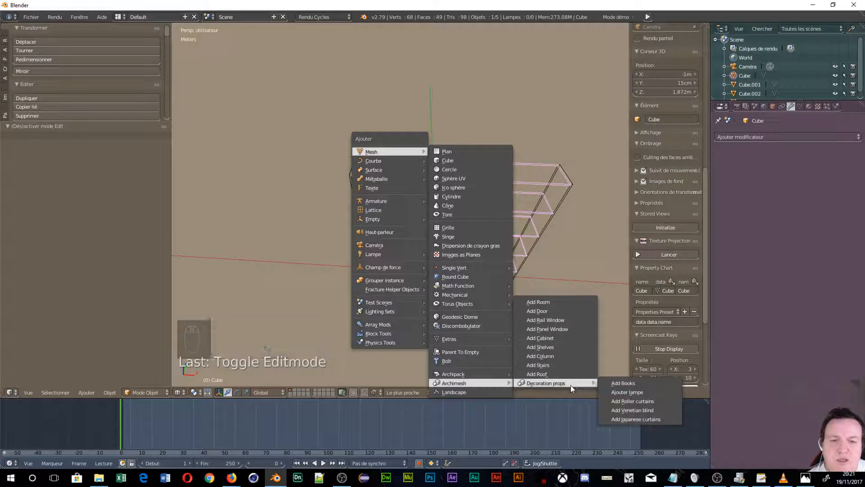
click(632, 384)
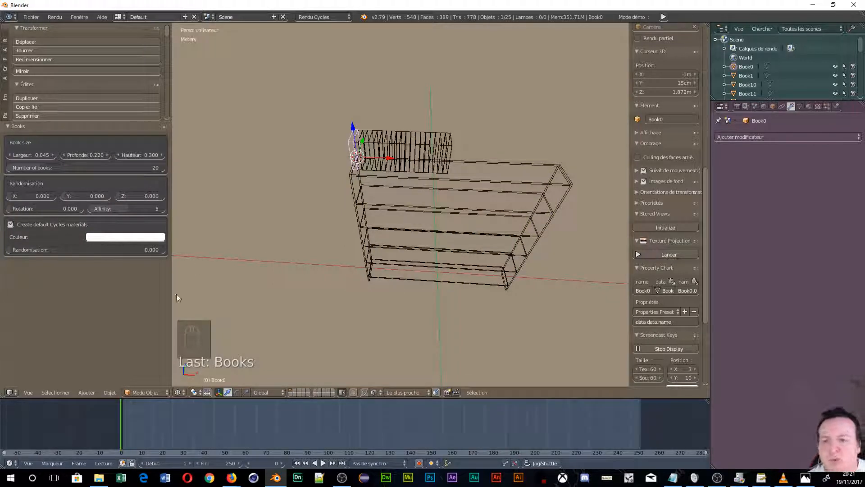
drag(172, 295, 197, 297)
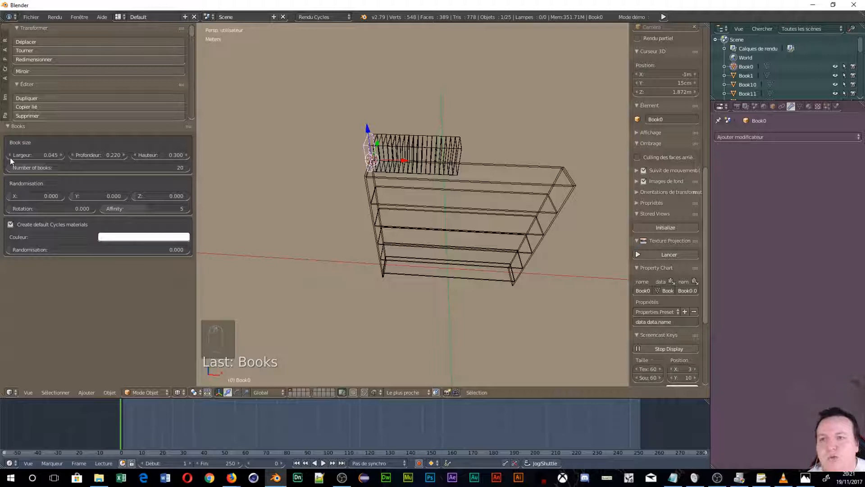
Set the book width to 0.051 and the number of books to 19
drag(9, 155, 3, 155)
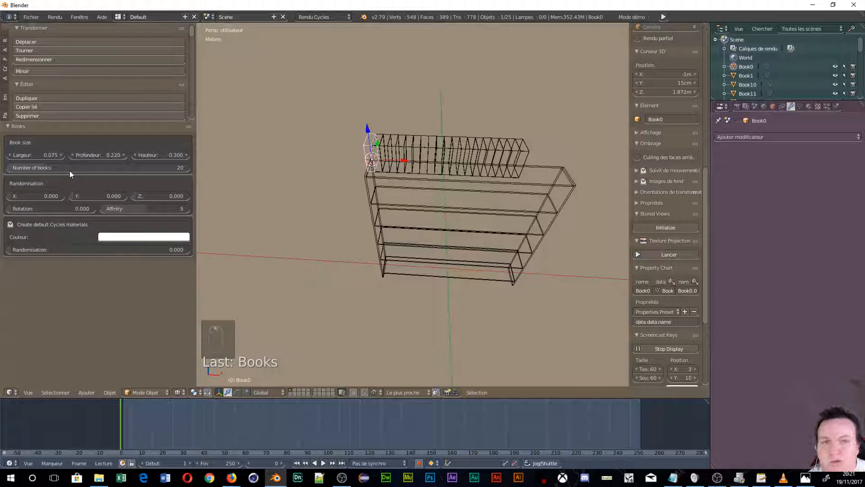
drag(22, 156, 5, 161)
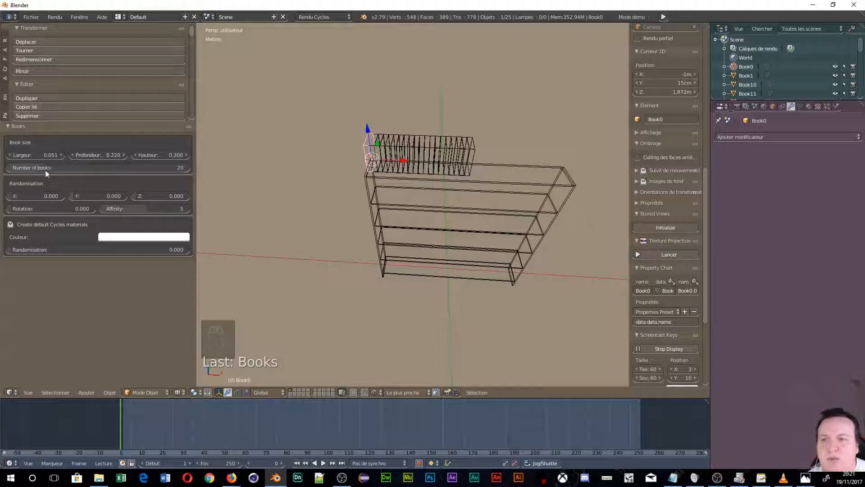
mouse_move(45, 170)
mouse_down()
mouse_move(82, 170)
mouse_move(45, 171)
mouse_up()
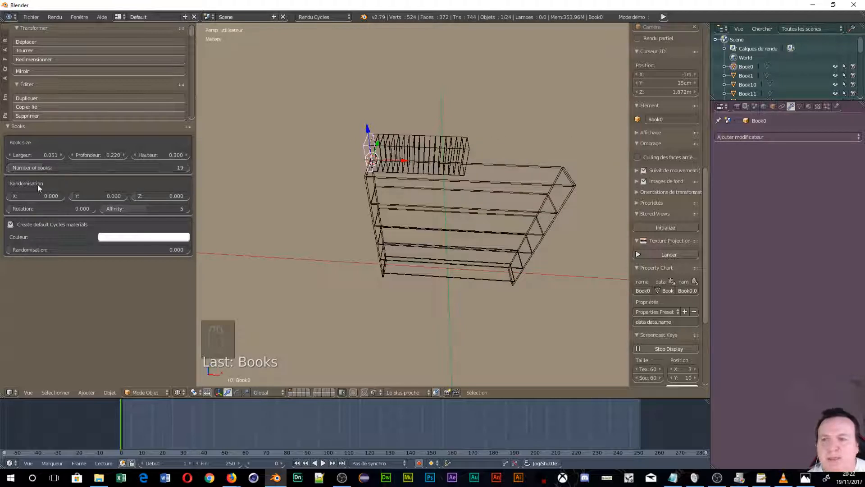
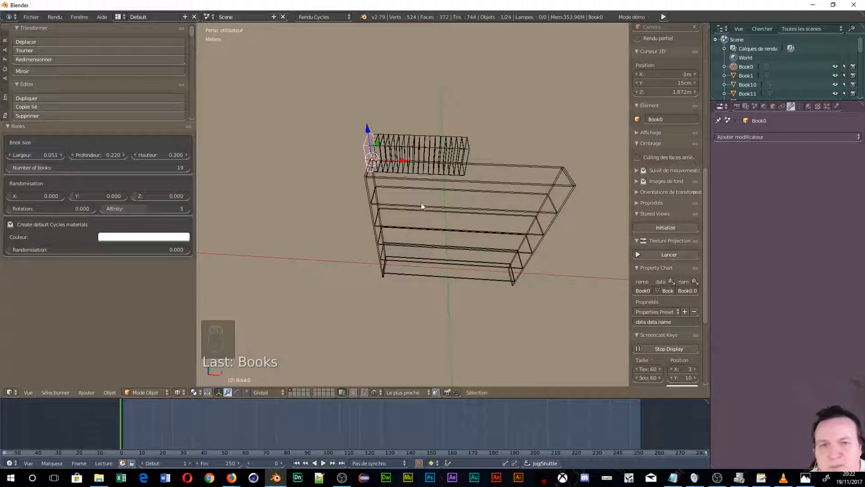
Try X randomisation values of 0.999 and 0.561 on the books and inspect the row in front orthographic view
drag(14, 191, 71, 207)
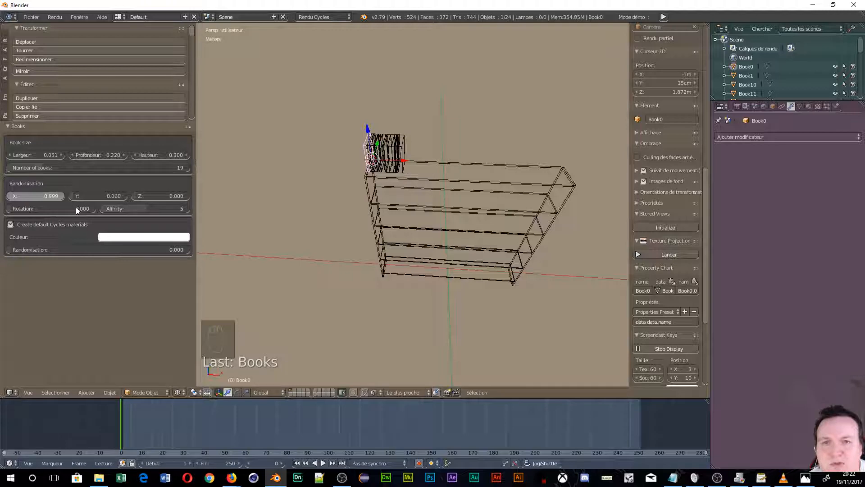
drag(53, 210, 44, 209)
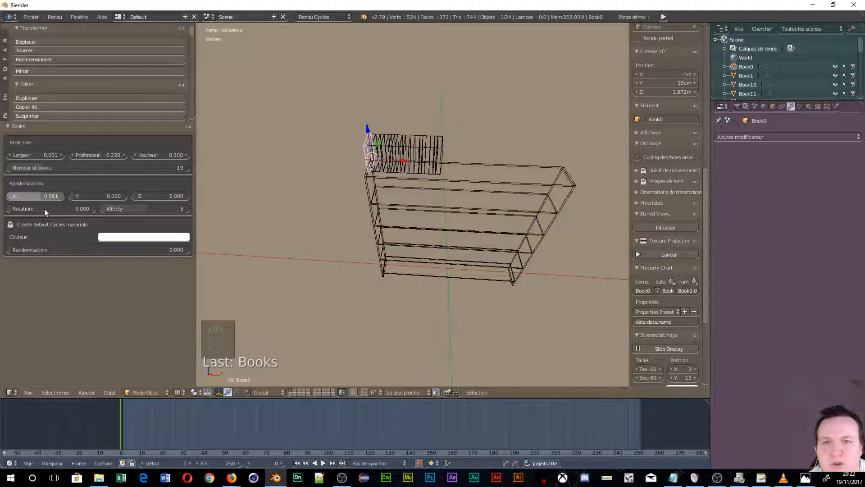
scroll(470, 160, up, 2)
scroll(470, 160, up, 3)
scroll(454, 147, down, 2)
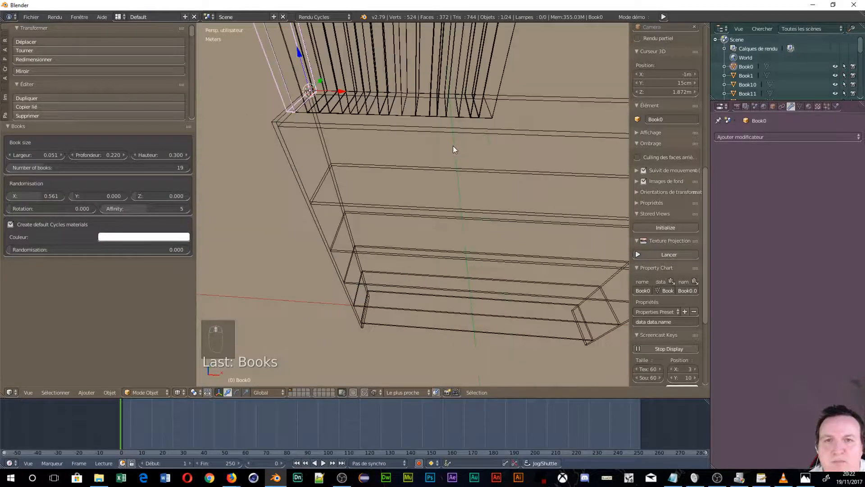
middle_drag(453, 146, 450, 123)
key(KP_1)
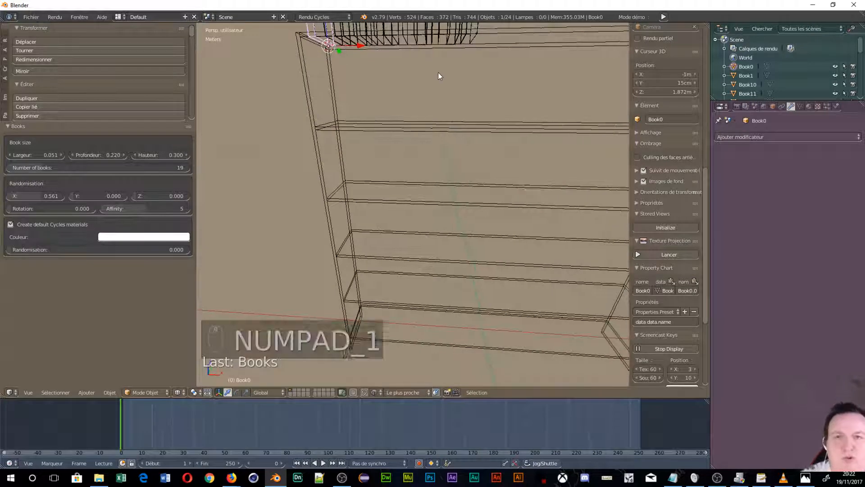
key(KP_5)
scroll(461, 55, up, 1)
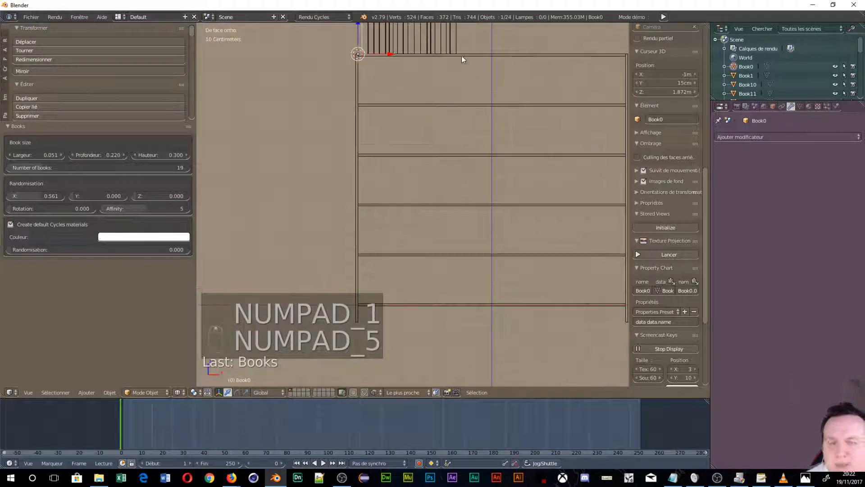
shift+middle_drag(459, 63, 436, 215)
scroll(439, 229, up, 1)
scroll(439, 228, up, 6)
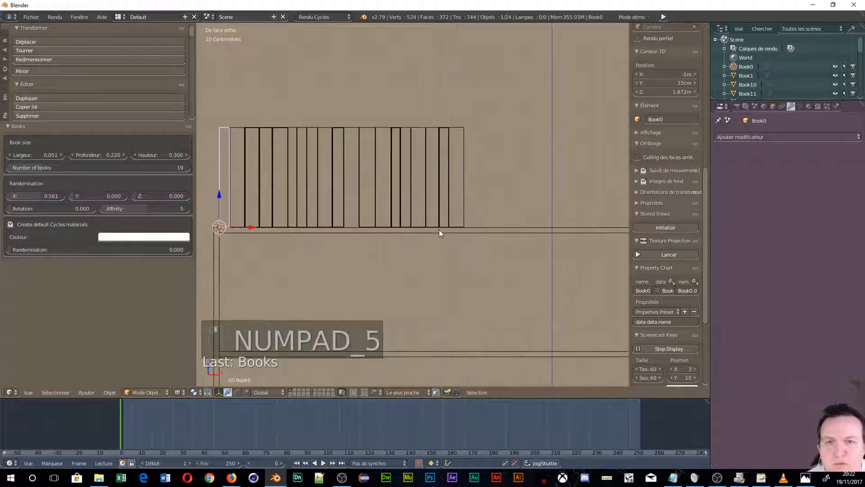
shift+middle_drag(389, 157, 469, 144)
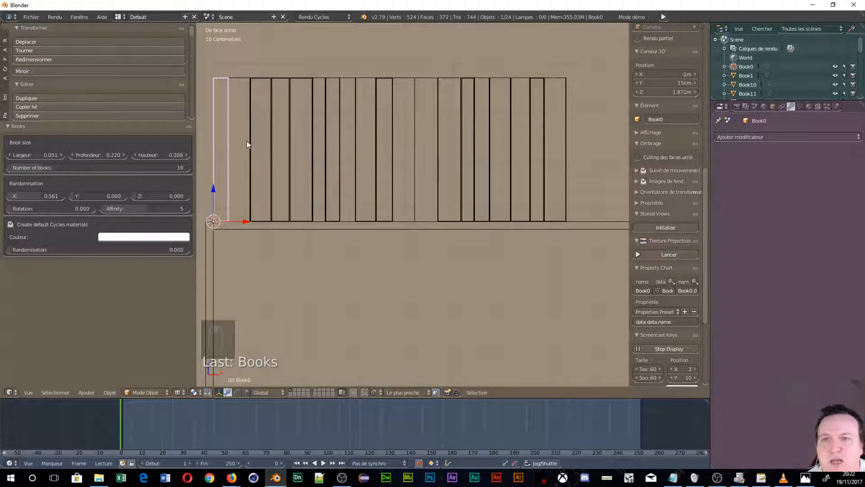
Set the books' X randomisation to 0.5
click(46, 196)
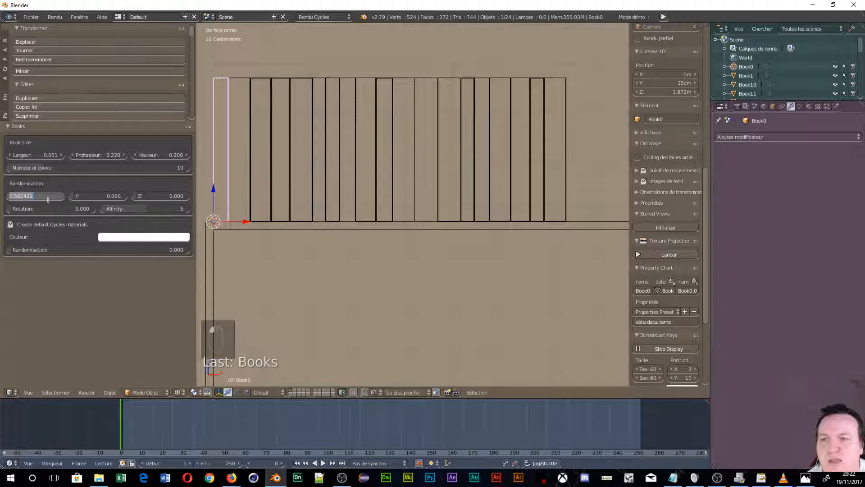
key(BackSpace)
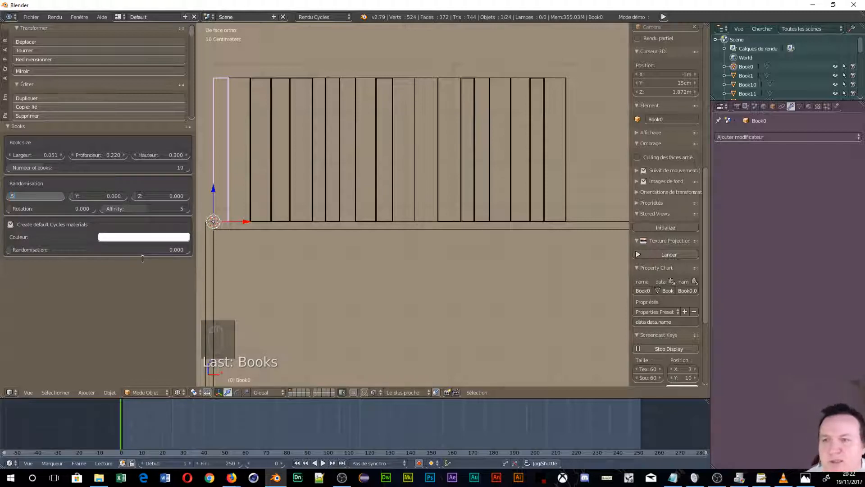
text(.5)
key(Return)
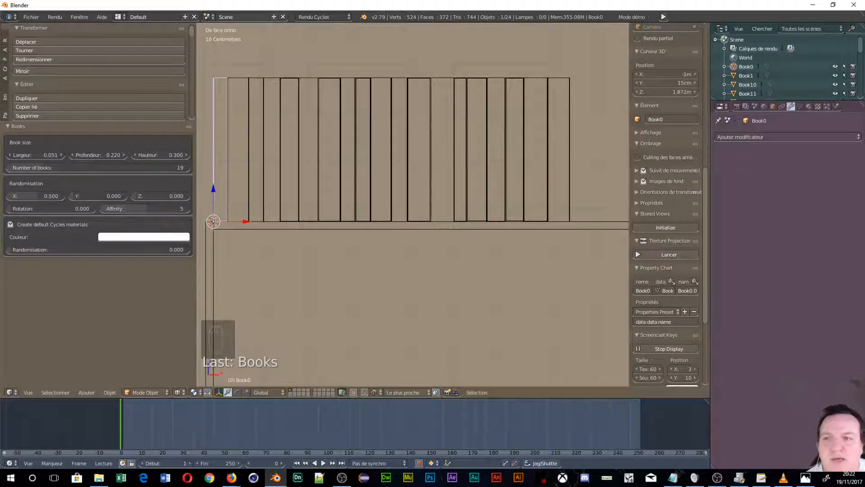
Set the books' Y randomisation to 0.215 and Z randomisation to 0.099, checking the row from the side and at an angle
middle_drag(577, 282, 457, 305)
key(KP_3)
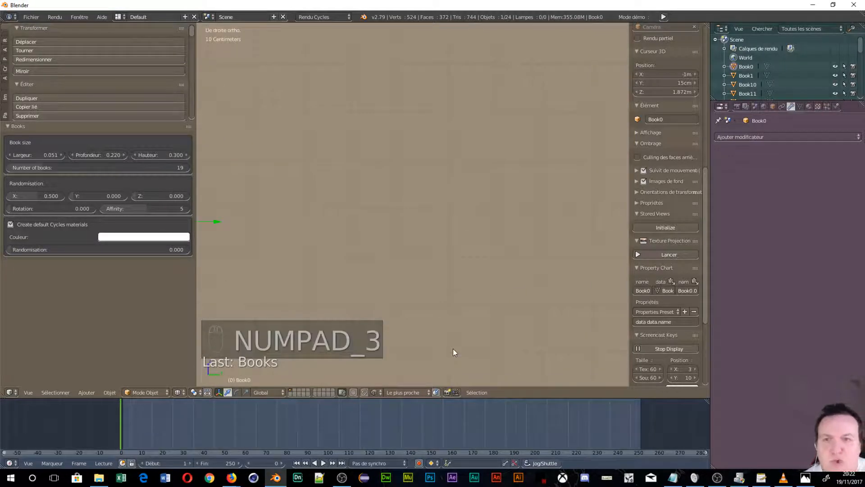
key(KP_Decimal)
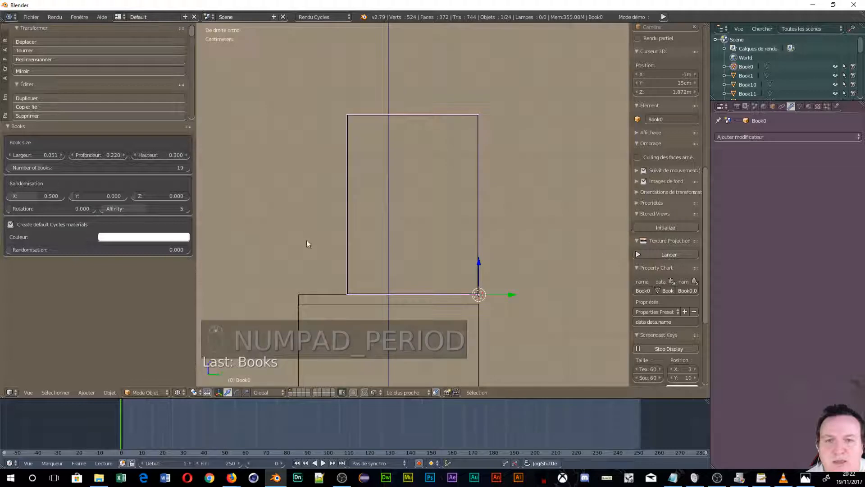
click(74, 196)
drag(73, 197, 93, 197)
middle_drag(259, 234, 364, 274)
middle_drag(447, 243, 536, 239)
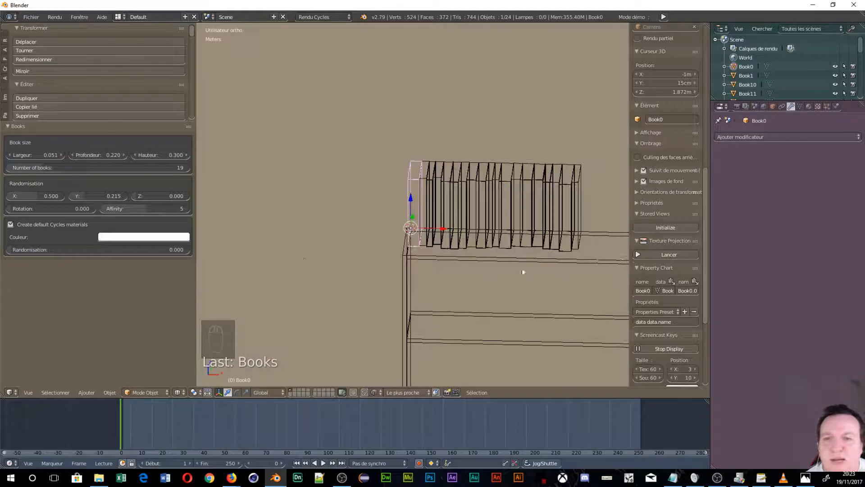
drag(136, 194, 180, 195)
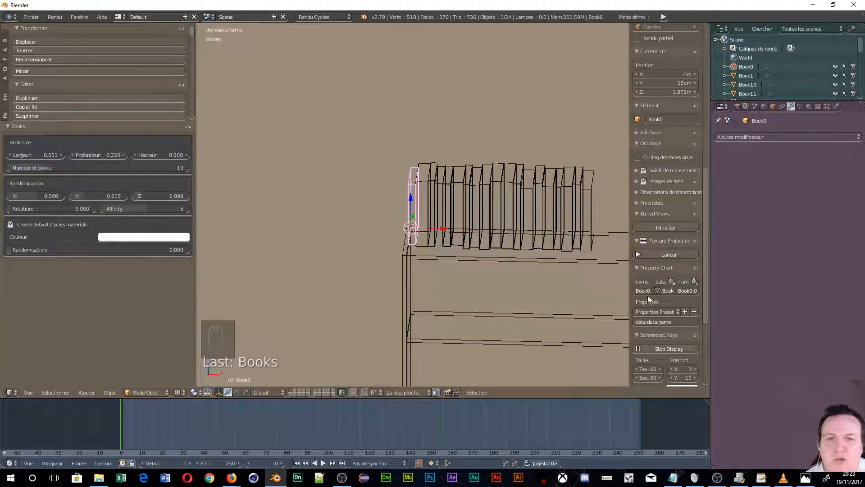
middle_drag(589, 250, 548, 269)
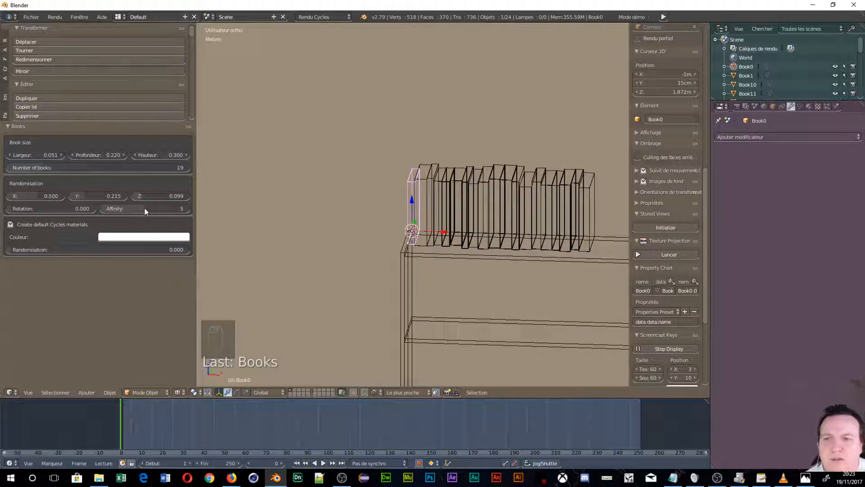
Set the books' affinity to 8 and check the row from the front and at an angle
mouse_move(162, 210)
mouse_down()
mouse_move(178, 214)
mouse_move(164, 223)
mouse_move(175, 218)
mouse_up()
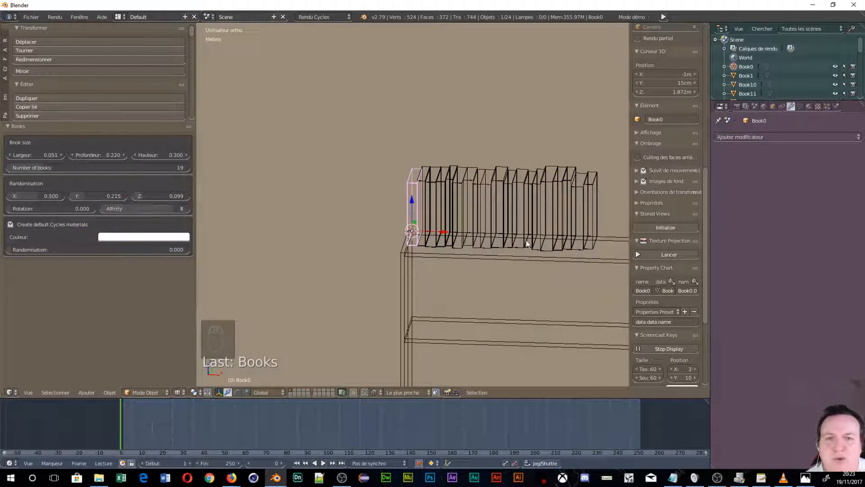
middle_drag(527, 243, 593, 193)
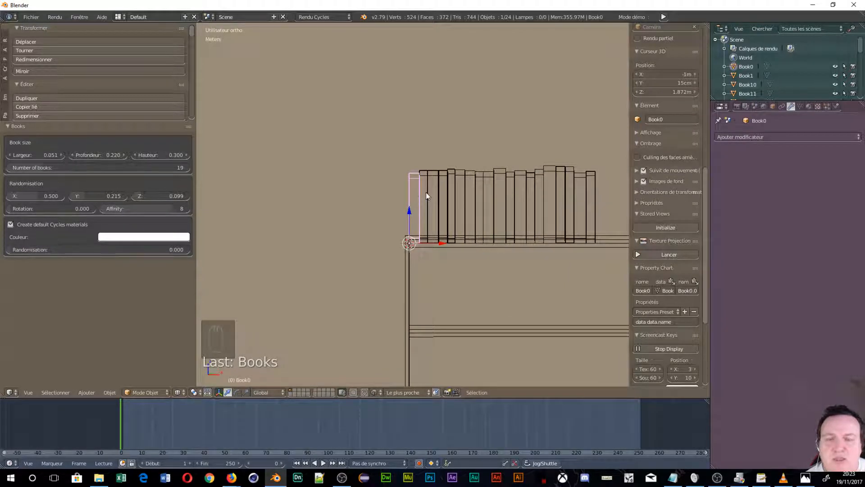
middle_drag(459, 229, 515, 266)
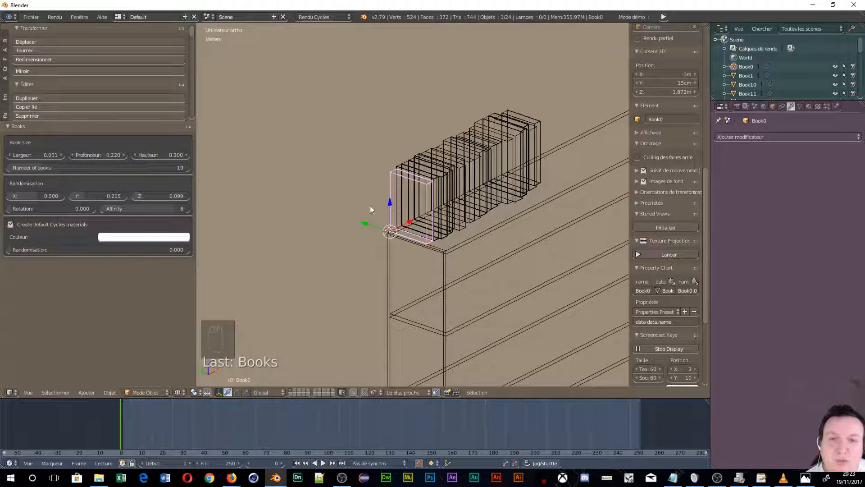
scroll(494, 207, down, 2)
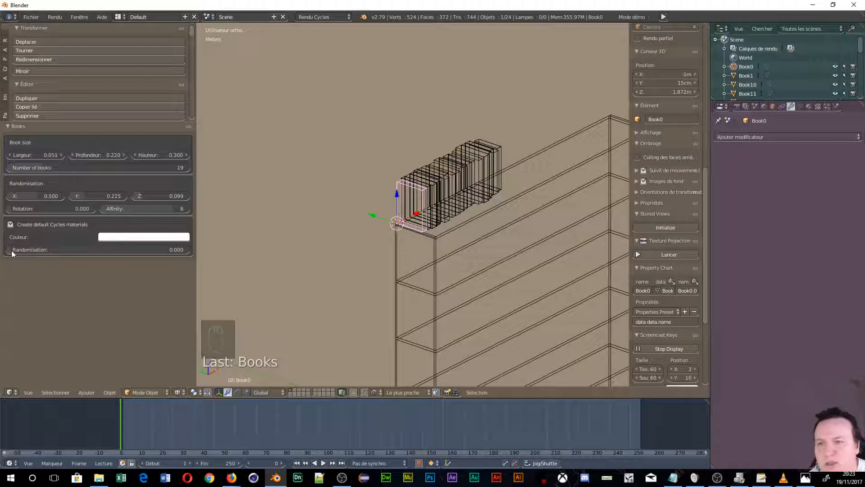
Try a colour randomisation of 0.135 on the books and preview them in Rendered viewport shading
drag(18, 252, 36, 253)
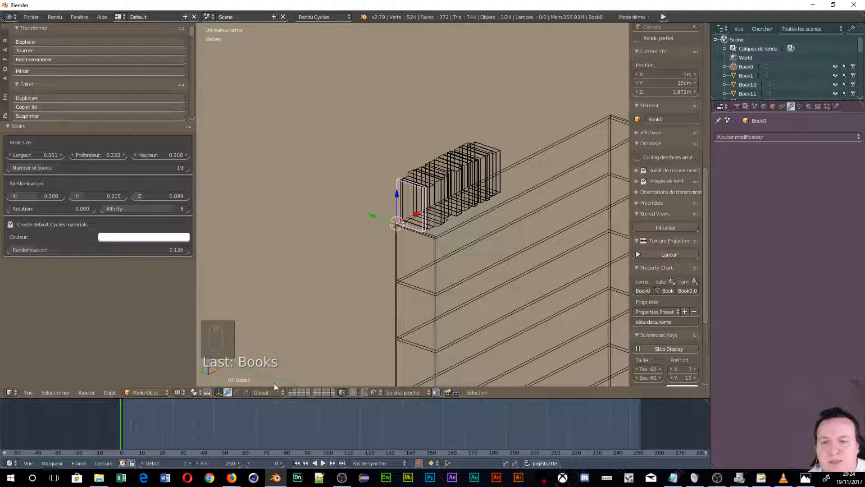
click(177, 393)
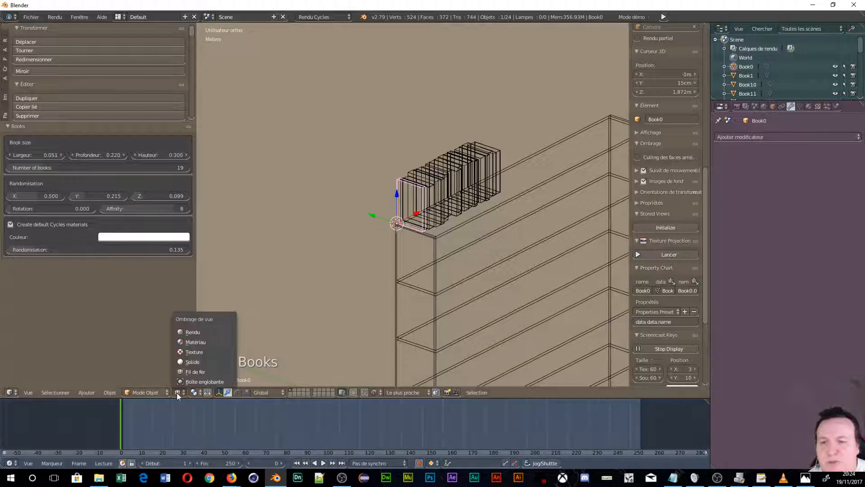
click(186, 333)
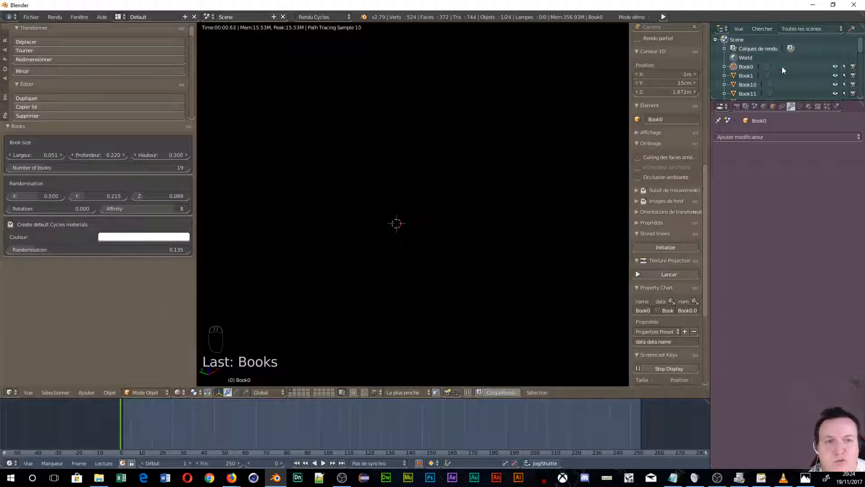
Lighten the world background colour to dark grey and inspect the rendered books on the bookcase
click(764, 107)
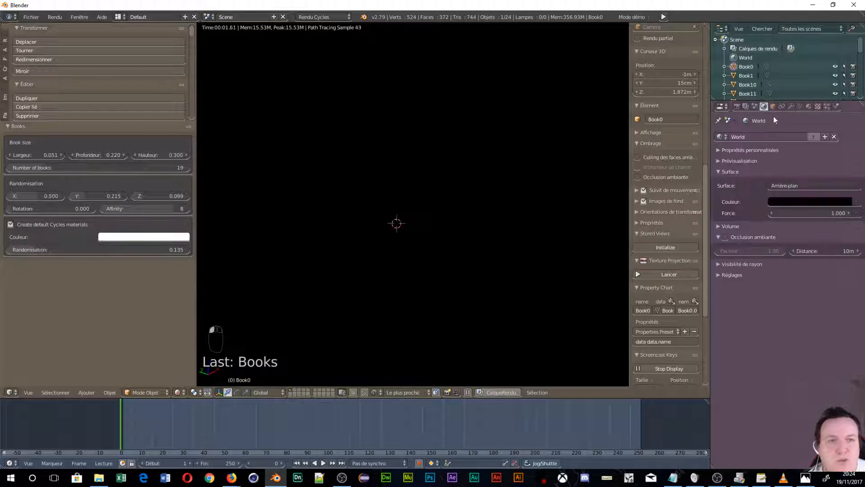
click(824, 203)
click(845, 113)
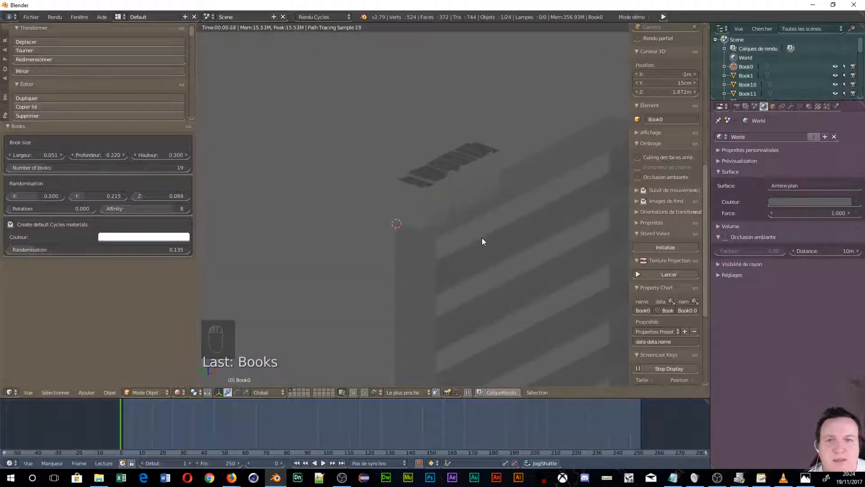
scroll(481, 239, up, 3)
middle_drag(520, 228, 554, 235)
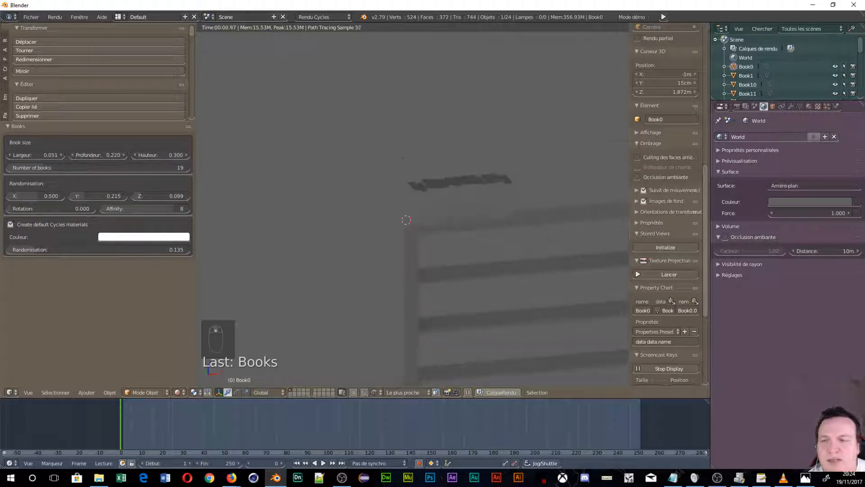
Try a book colour randomisation of 0.812 and lighten the world background to grey to view it
drag(43, 249, 157, 250)
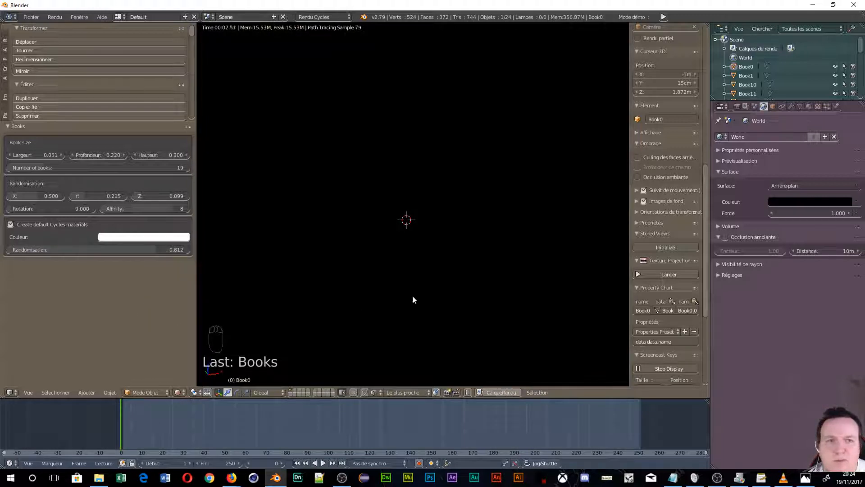
click(831, 202)
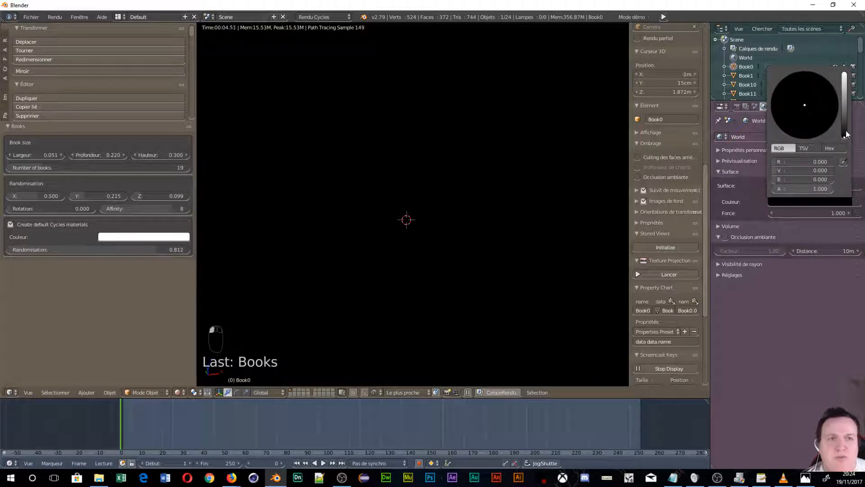
drag(845, 136, 845, 108)
middle_drag(346, 292, 370, 262)
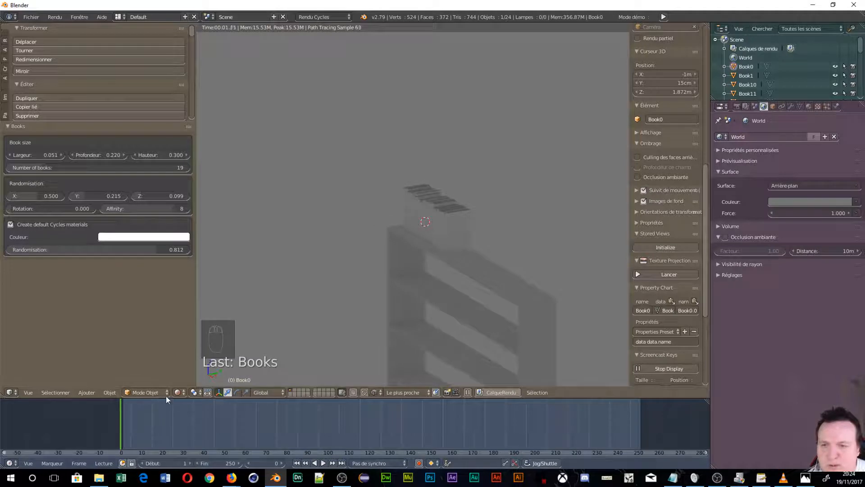
Preview the books in Solid and Material viewport shading, viewing the row from the bookcase's front
click(178, 392)
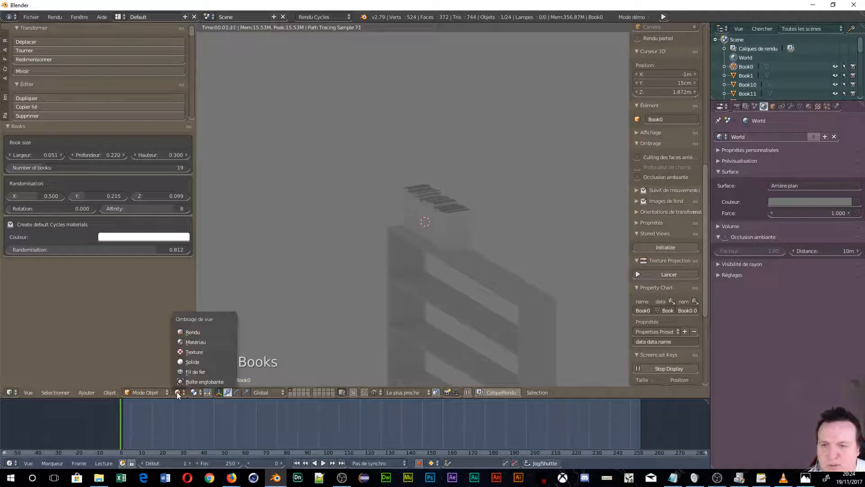
click(188, 362)
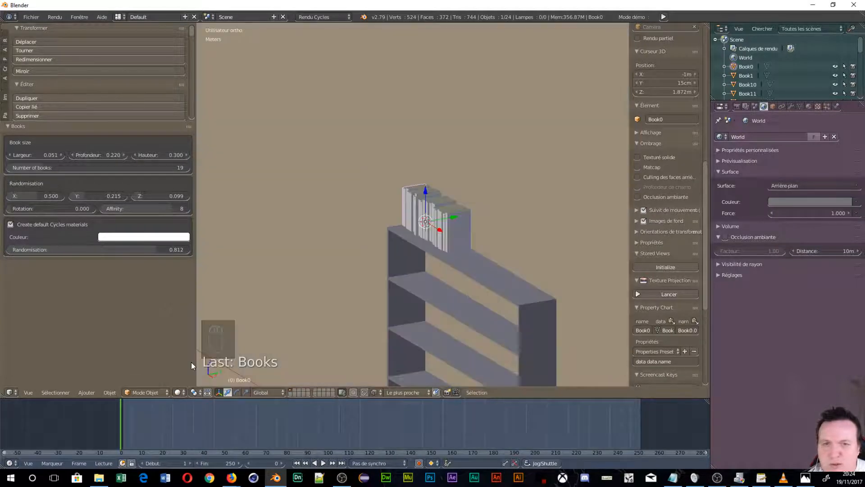
click(178, 392)
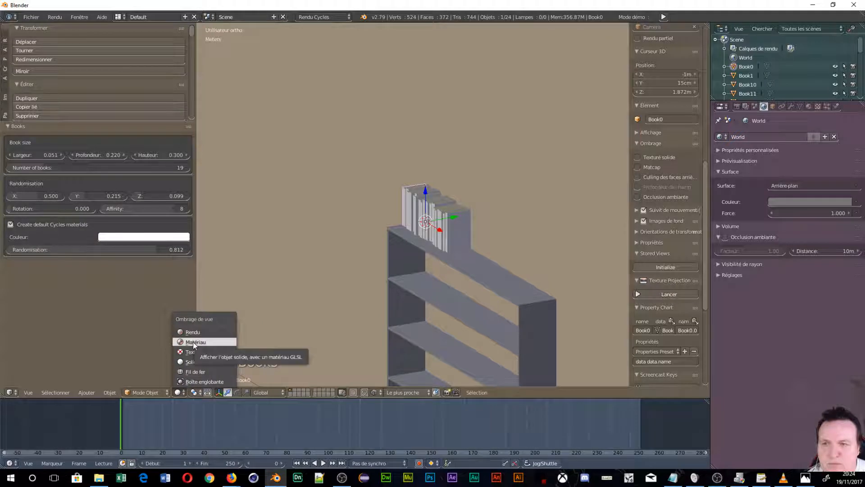
click(194, 342)
middle_drag(482, 324, 533, 320)
scroll(545, 334, up, 2)
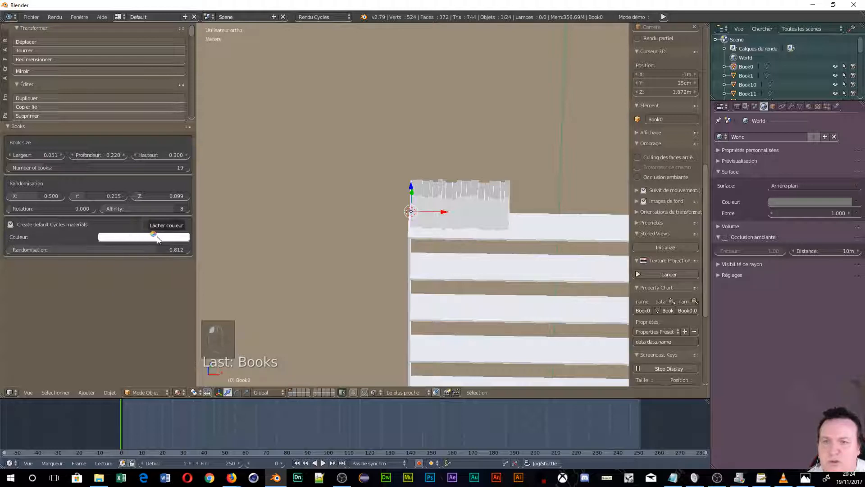
Set the books' colour randomisation to 0.574
drag(147, 250, 114, 249)
click(114, 248)
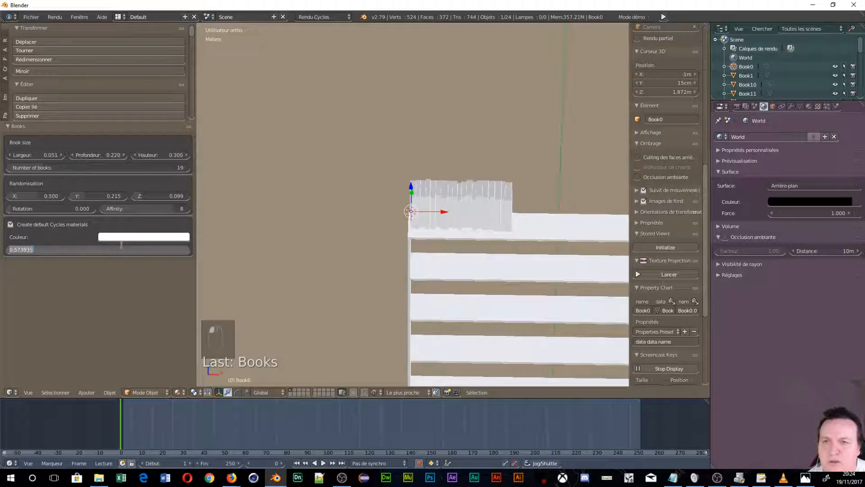
click(86, 298)
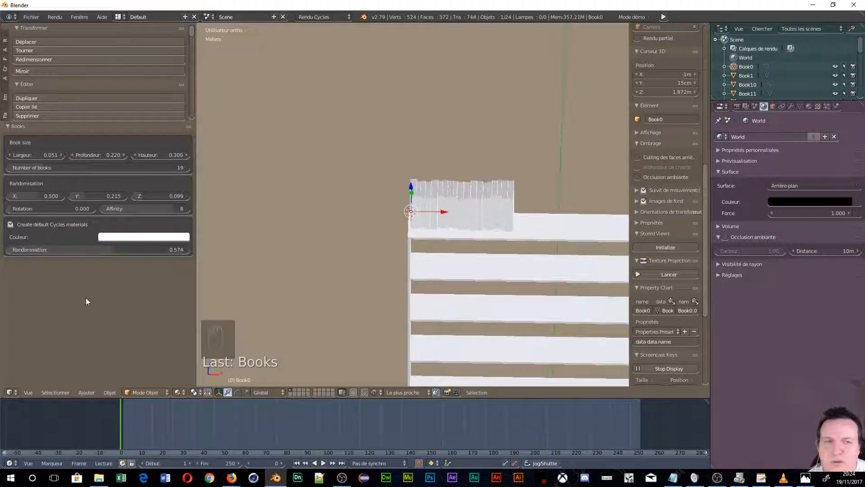
Change the books' base colour from white to a bright light red and inspect the coloured row up close
click(122, 239)
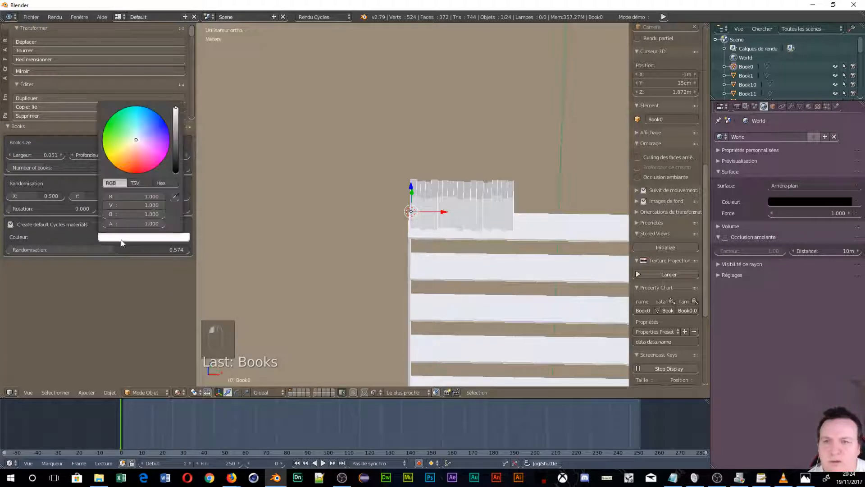
click(144, 145)
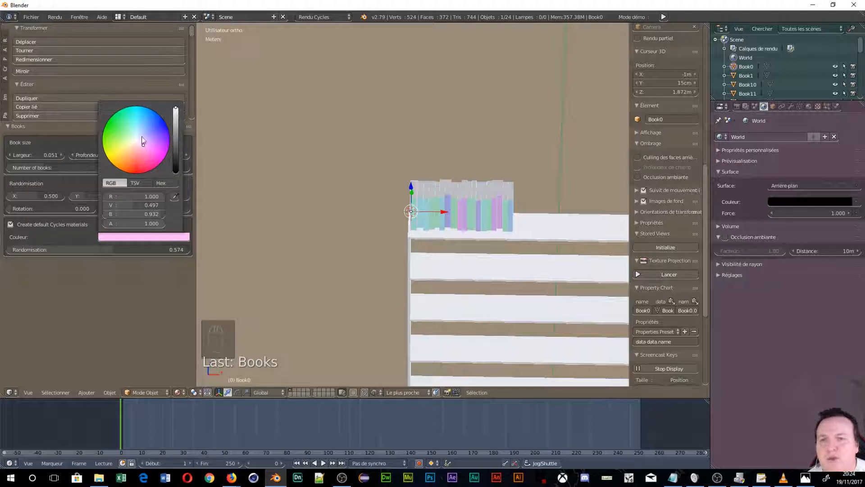
click(138, 166)
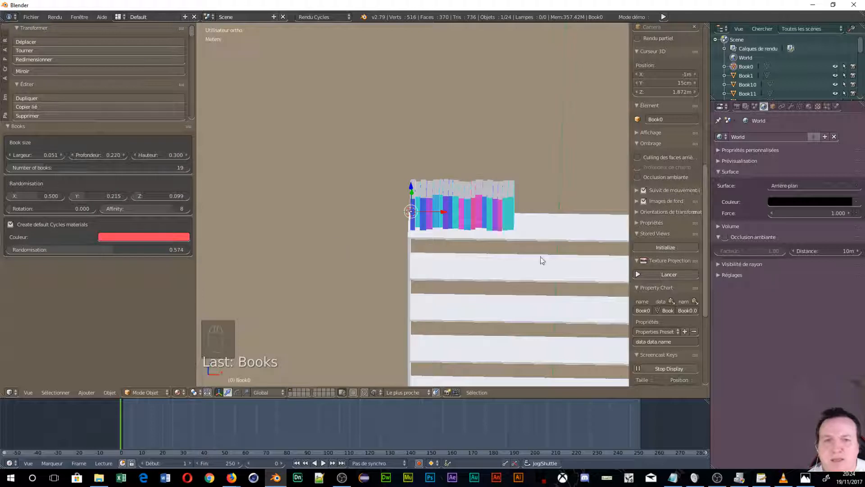
middle_drag(540, 257, 509, 231)
scroll(509, 232, up, 5)
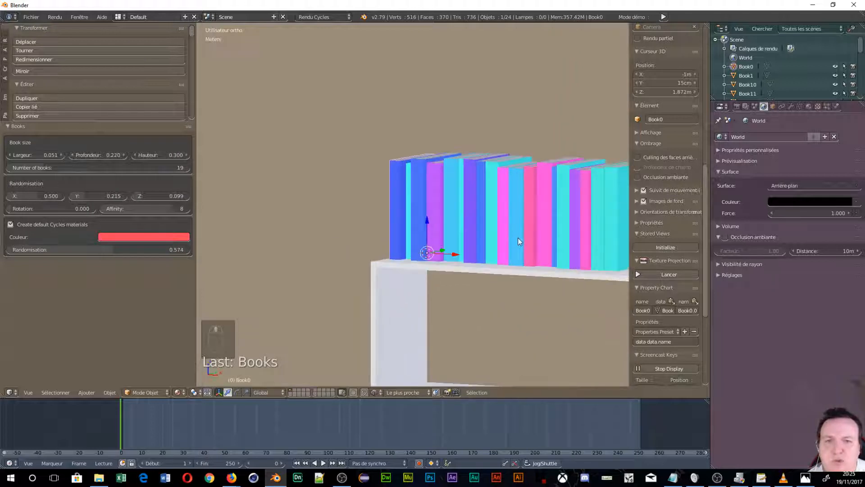
scroll(519, 240, down, 3)
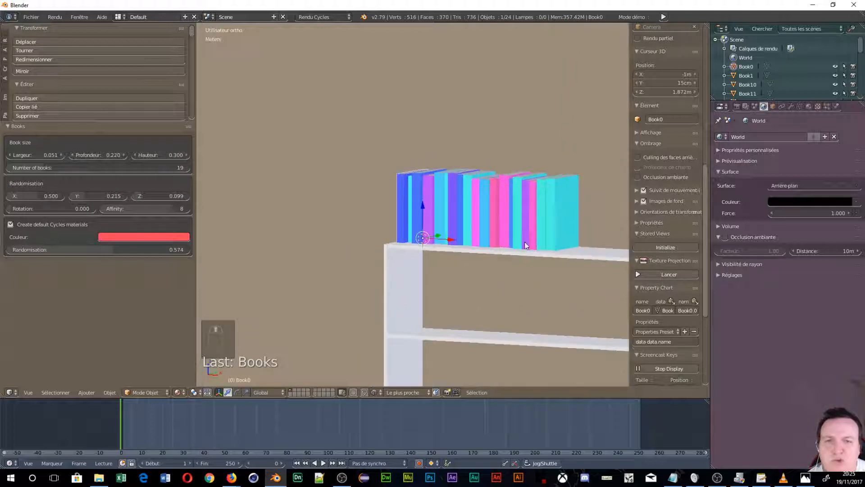
Set the world background to a mid grey of 0.214 and switch the viewport to Rendered shading
click(830, 206)
click(844, 93)
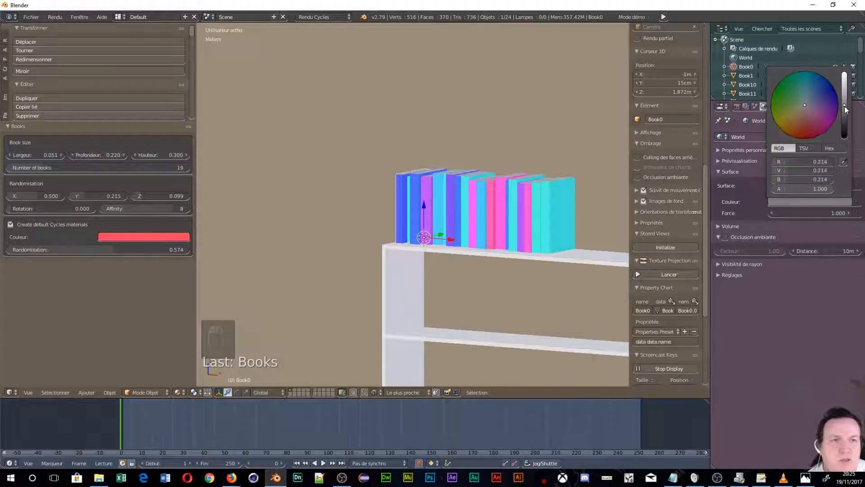
click(179, 392)
click(198, 333)
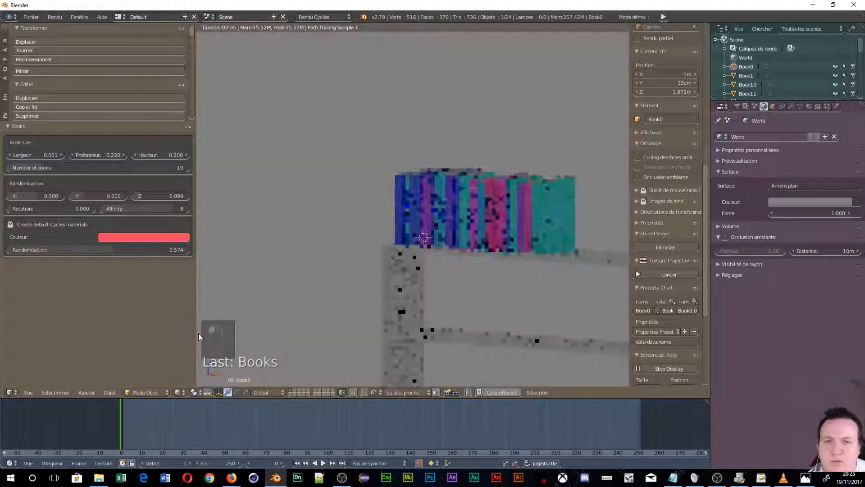
Darken the books' base colour to a red value of 0.340 and lighten the world background to grey
click(121, 236)
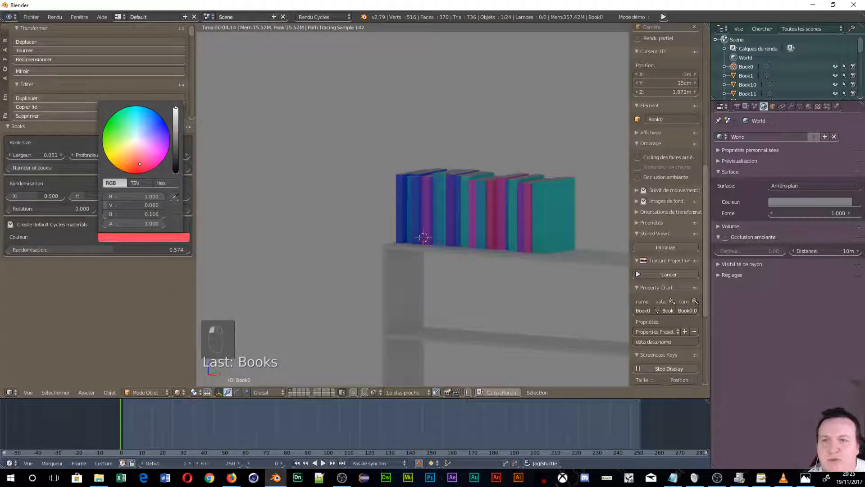
click(177, 145)
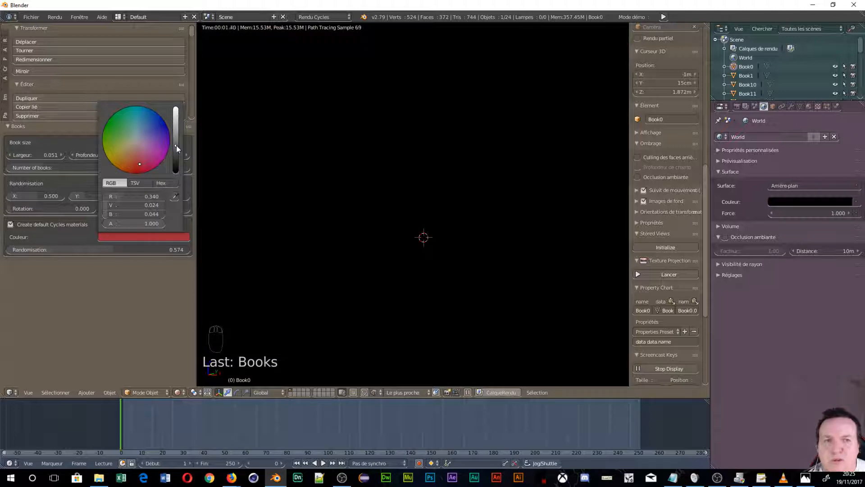
click(804, 201)
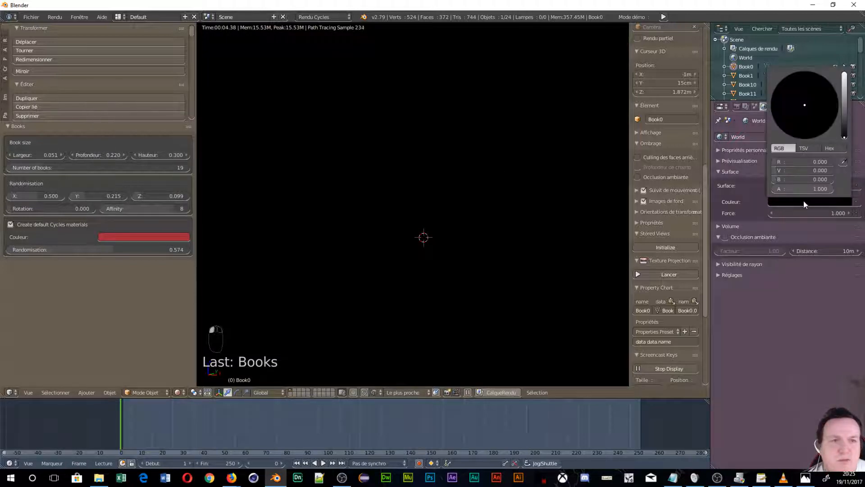
click(845, 104)
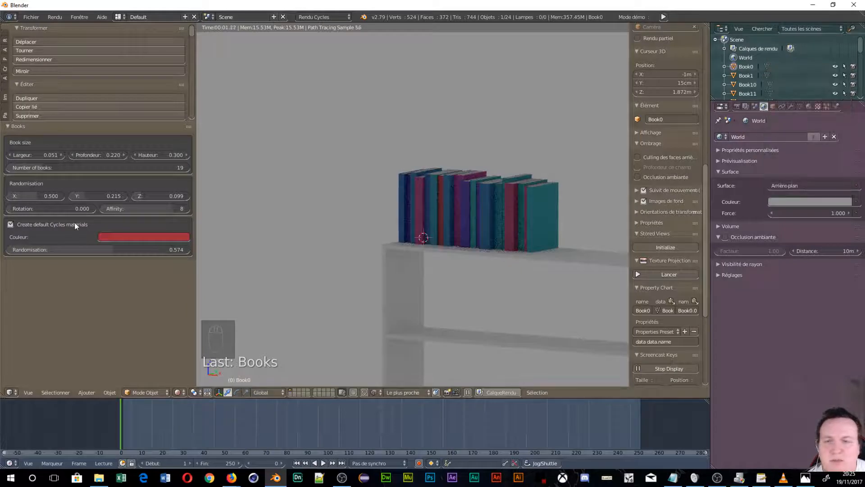
Darken the books' base colour further to a deep red and set the world background to near white
click(126, 236)
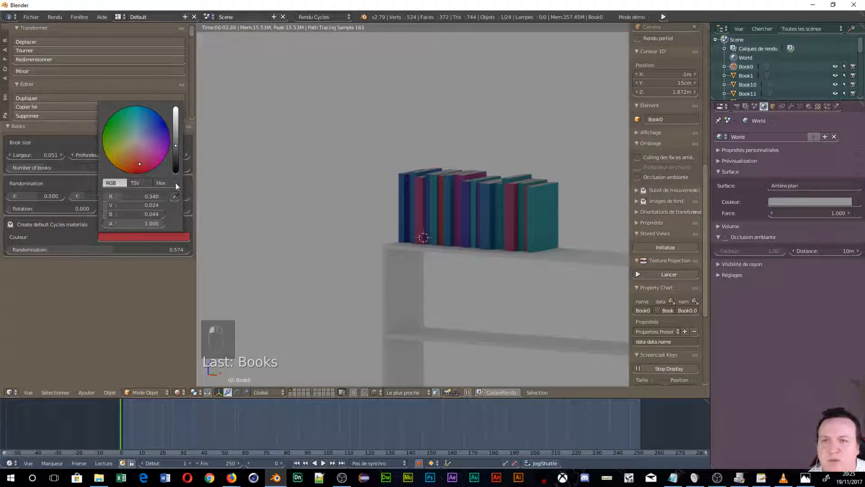
click(177, 152)
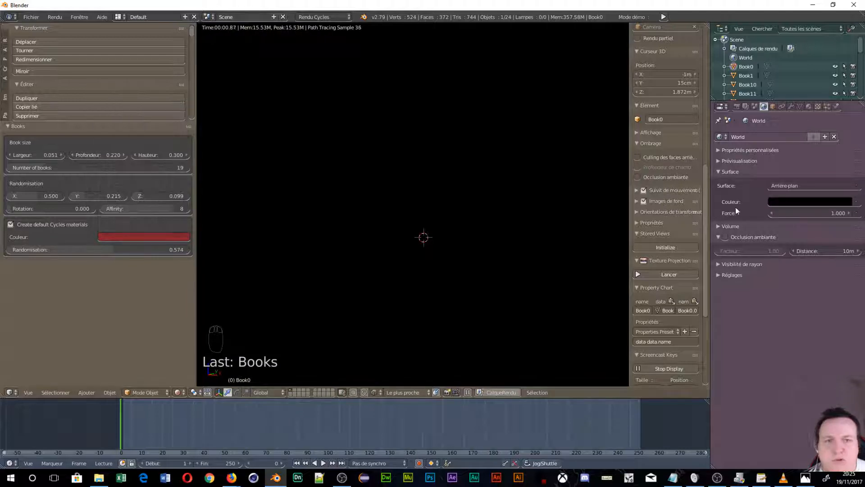
click(792, 203)
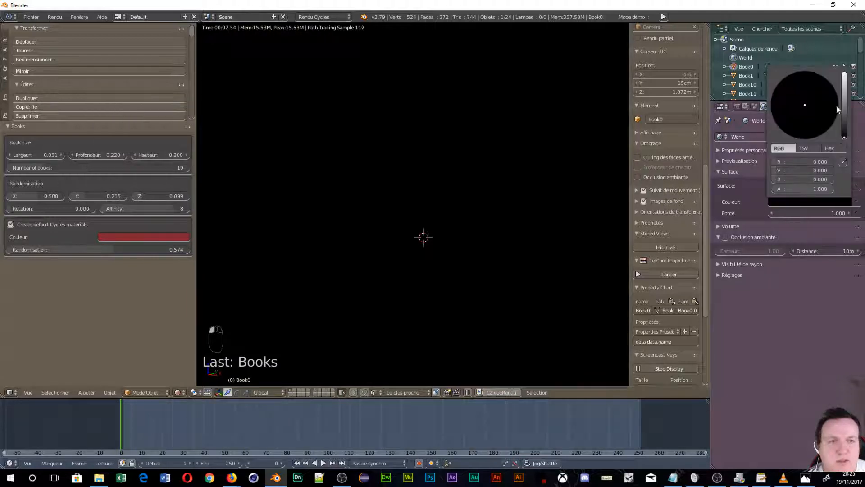
click(843, 81)
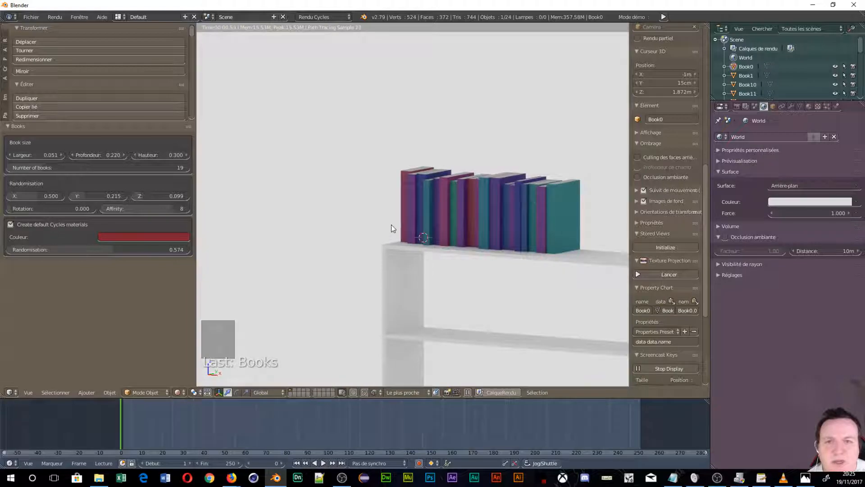
Examine the rendered row of books on the shelf up close and from several angles
middle_drag(458, 207, 470, 262)
scroll(471, 263, up, 3)
scroll(470, 264, up, 3)
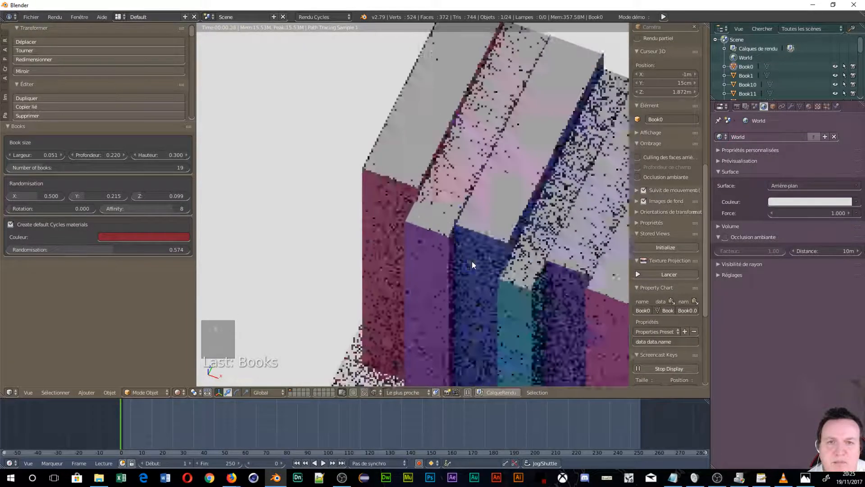
scroll(471, 251, up, 5)
scroll(563, 207, down, 7)
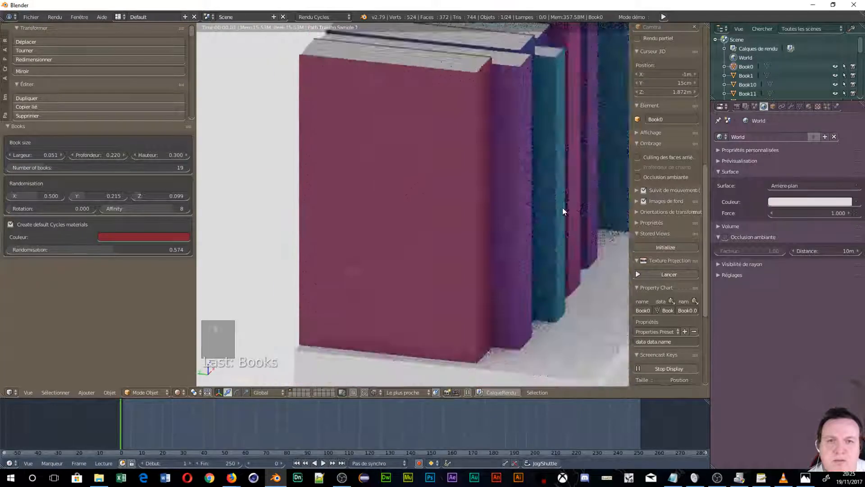
scroll(463, 203, down, 5)
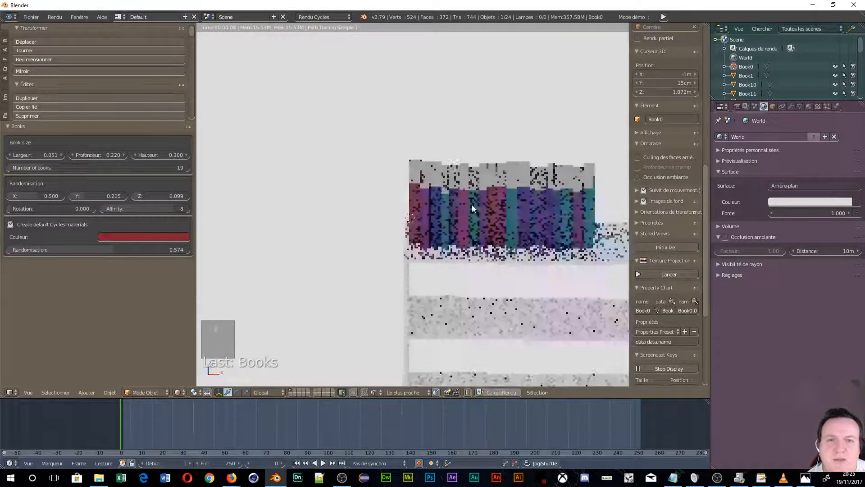
Raise the number of books to 30 and switch the viewport shading to Material
click(181, 168)
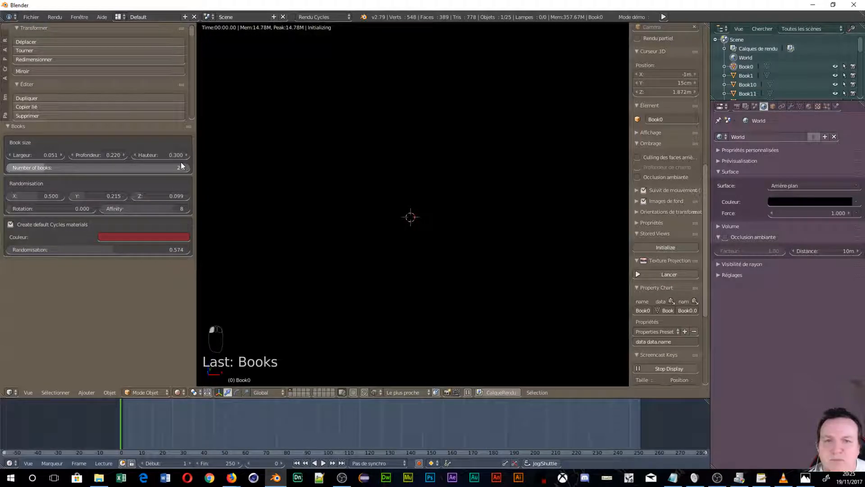
click(181, 167)
drag(188, 162, 231, 396)
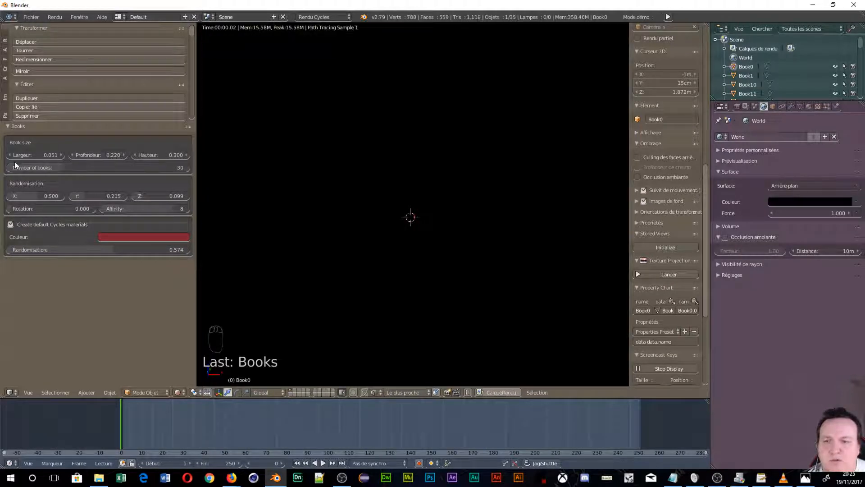
click(175, 392)
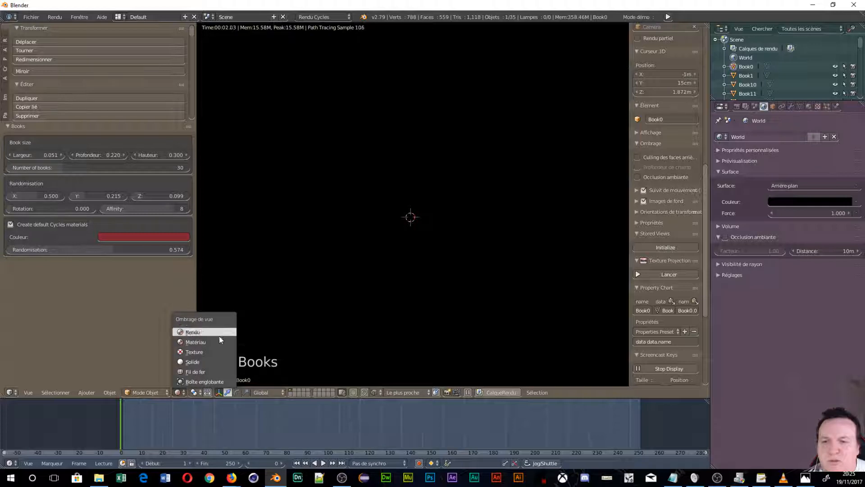
click(209, 344)
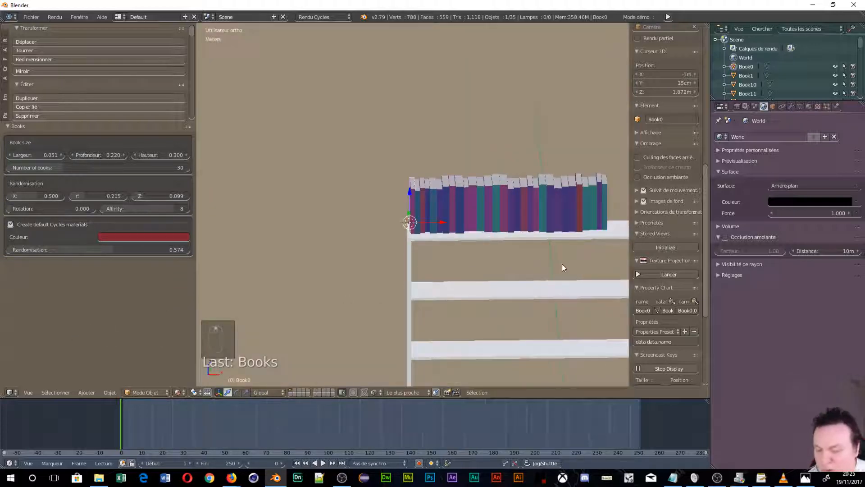
Set the rotation randomisation of the books to about 0.553 so they lean irregularly
shift+middle_drag(561, 263, 492, 246)
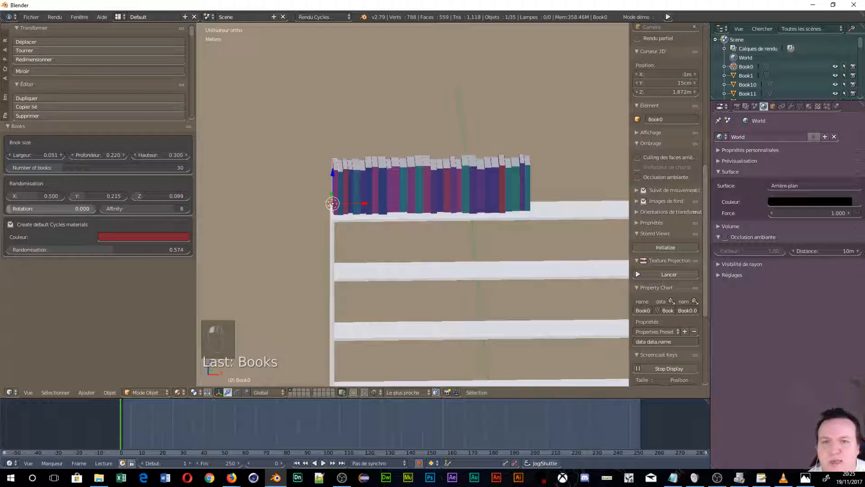
drag(17, 210, 58, 208)
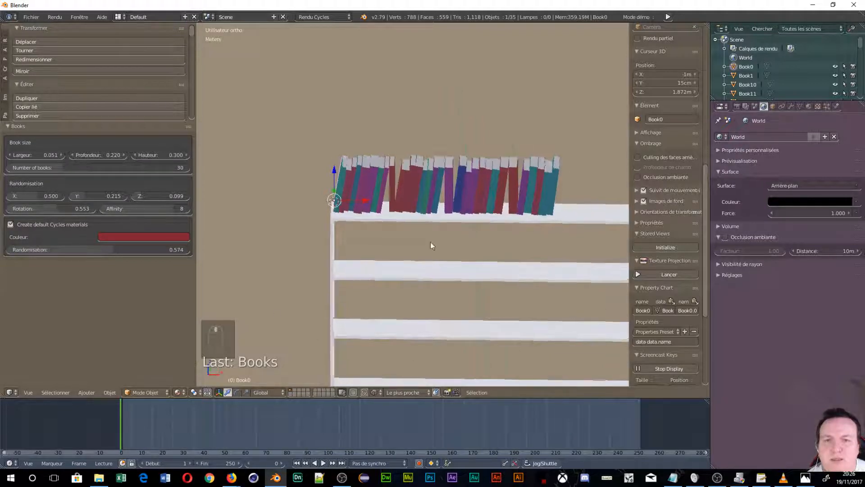
middle_drag(430, 241, 433, 224)
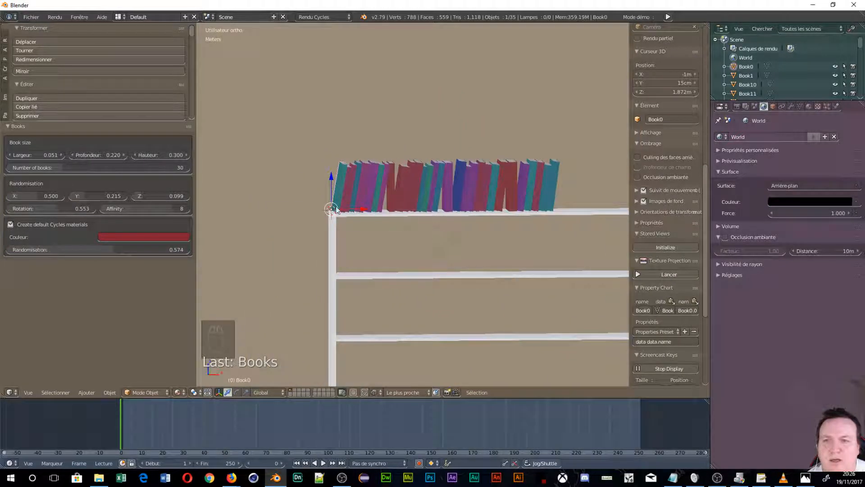
Set the number of books to 40
double_click(154, 169)
text(40)
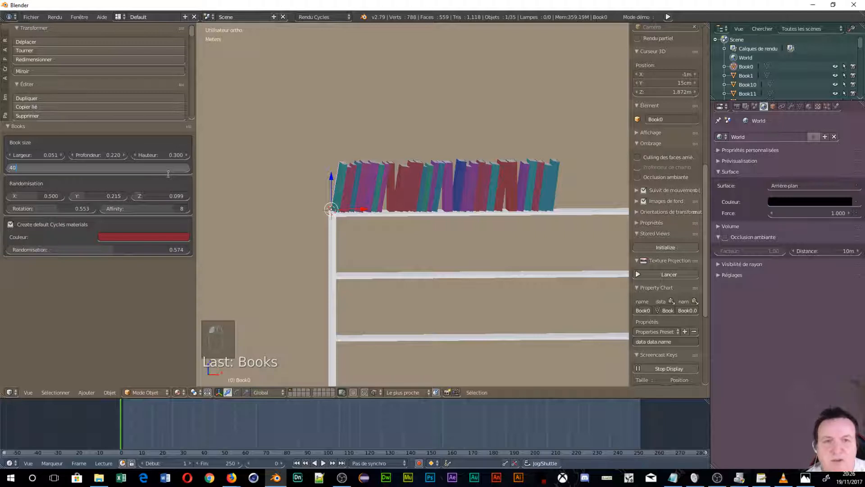
key(Return)
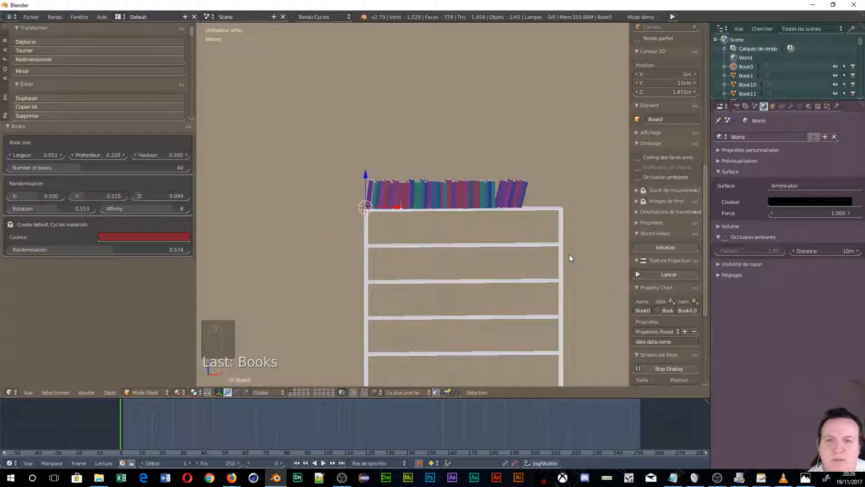
Try a count of 60 books on the shelf and return the count to 40
click(123, 167)
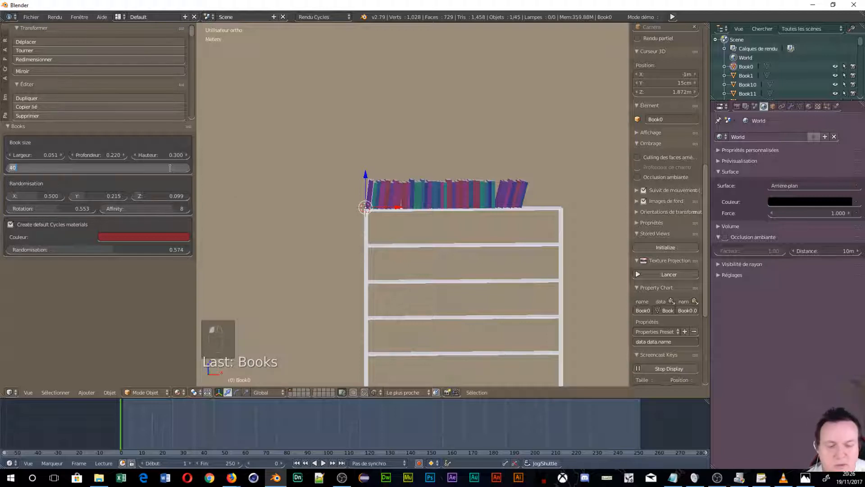
text(60)
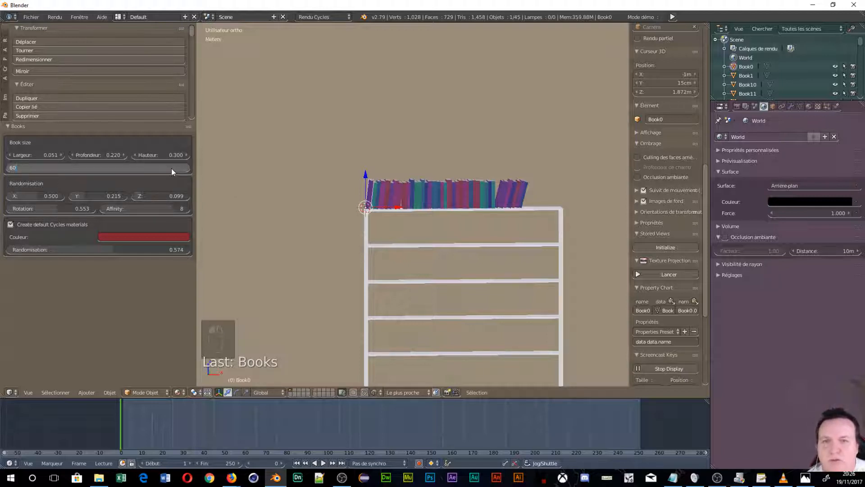
key(Return)
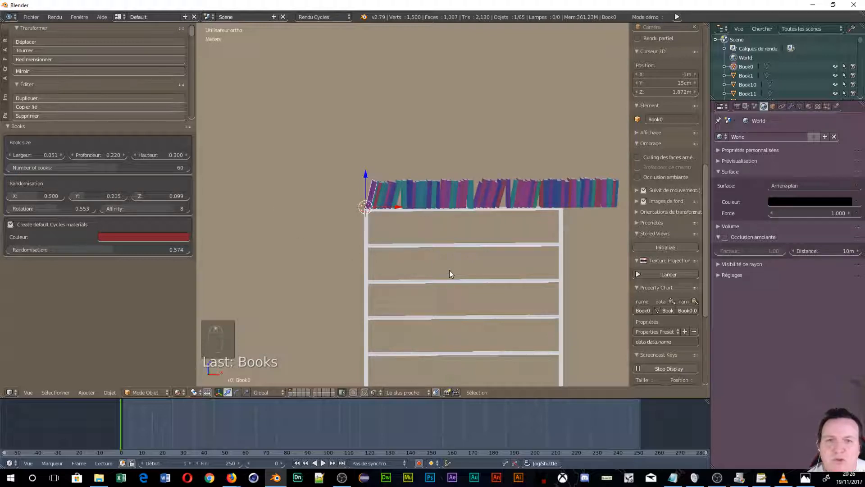
click(153, 167)
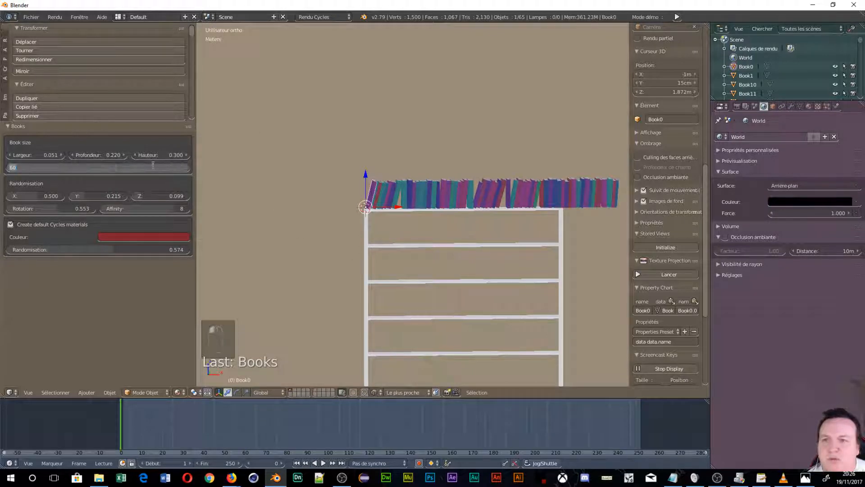
text(40)
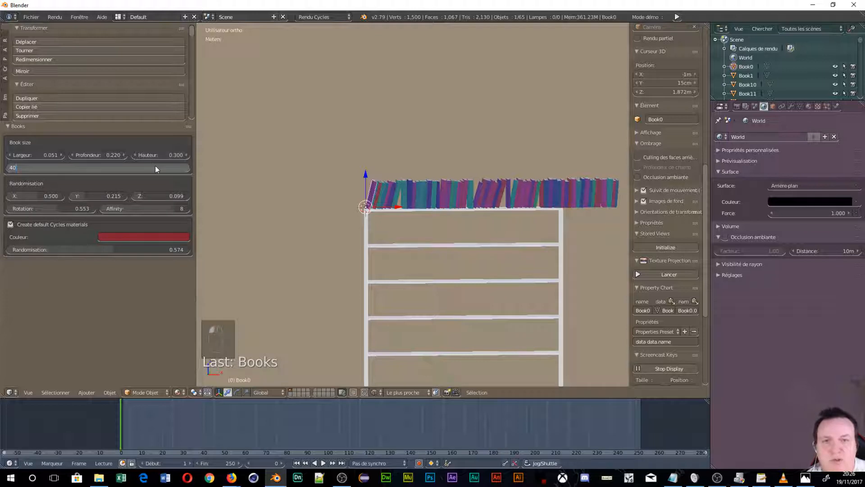
key(Return)
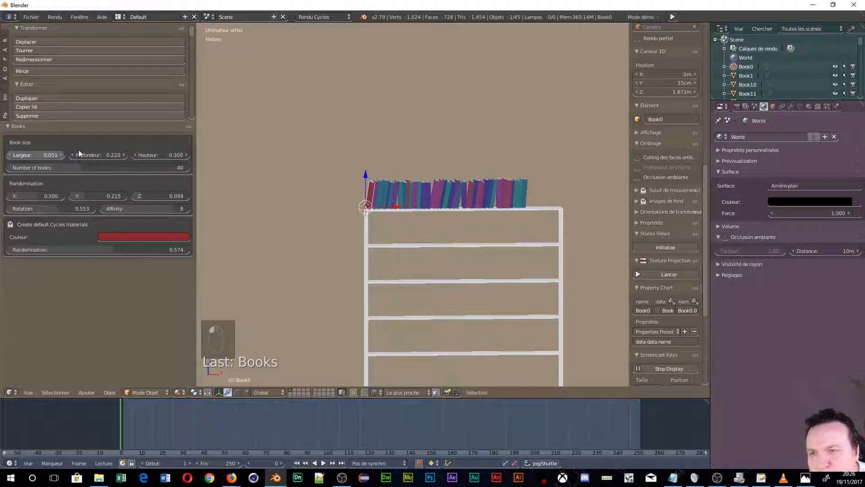
Try very different book widths, such as about 0.981 and 0.001, on the row
drag(40, 155, 82, 150)
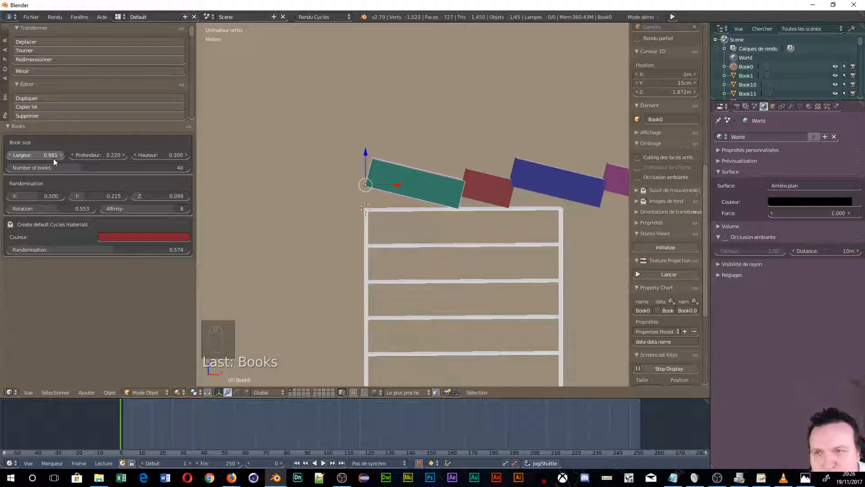
key(BackSpace)
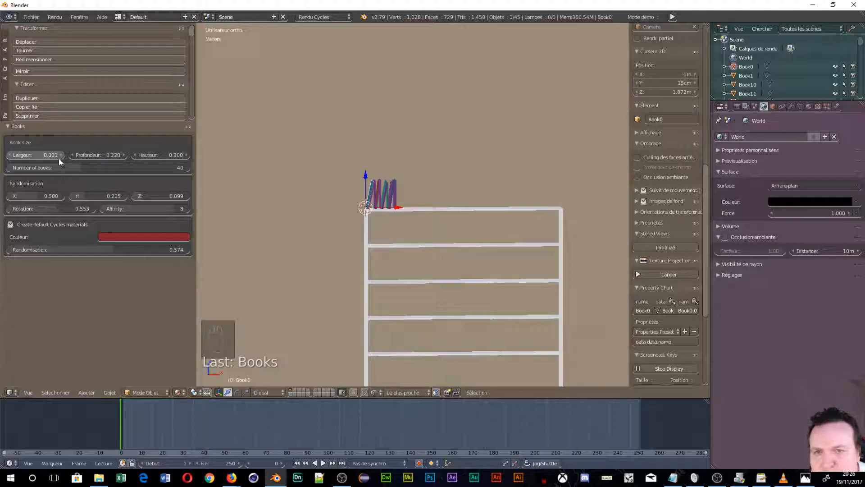
drag(58, 158, 53, 154)
click(59, 158)
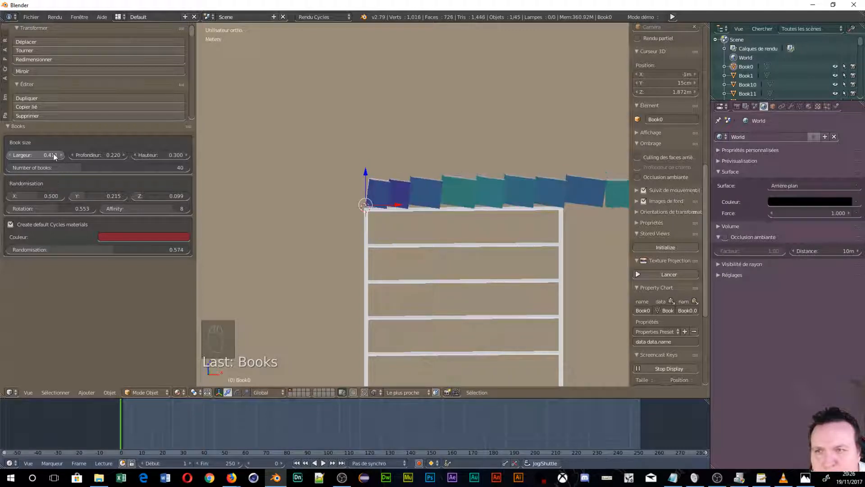
Set the book width to 0.06 so the row fills more of the shelf
click(52, 157)
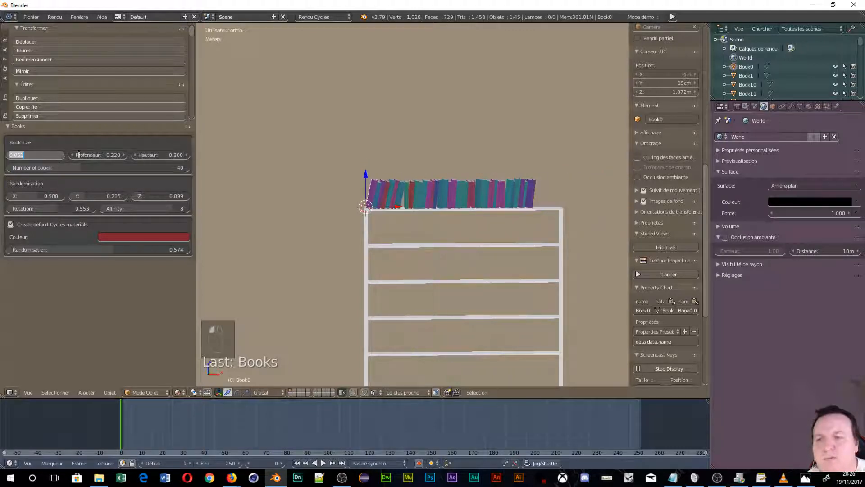
text(0.0)
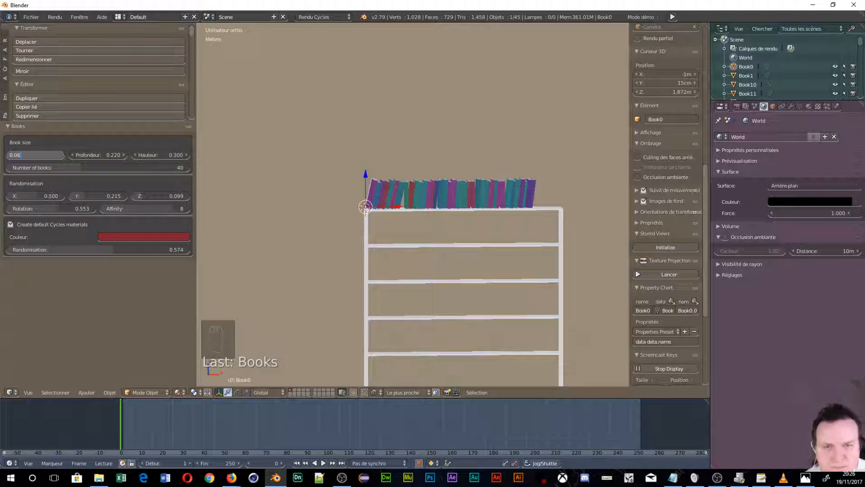
text(6)
key(Return)
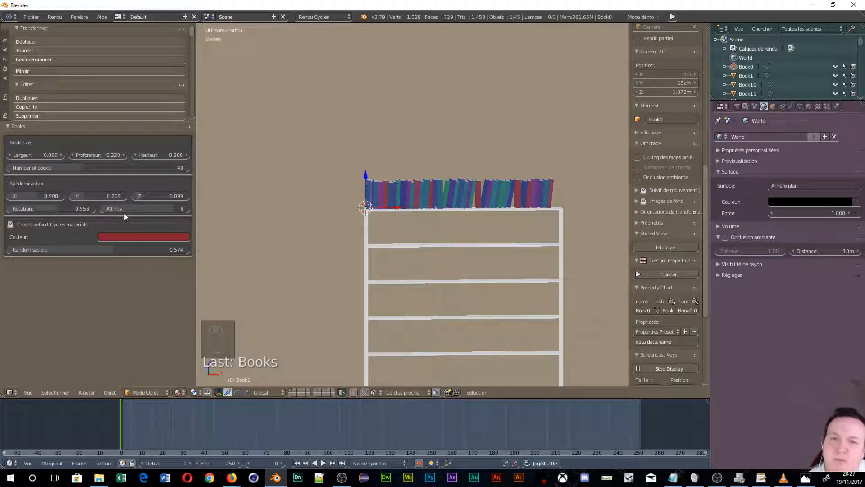
Darken the red base colour of the books' default Cycles materials
click(136, 236)
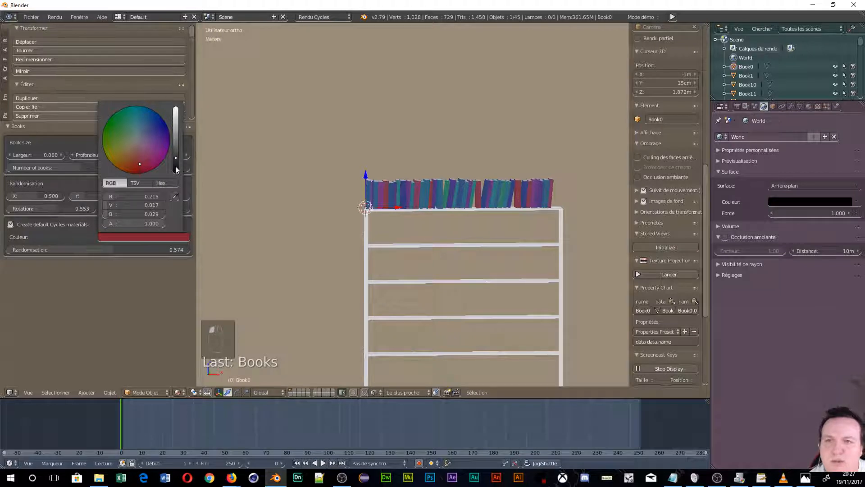
click(175, 166)
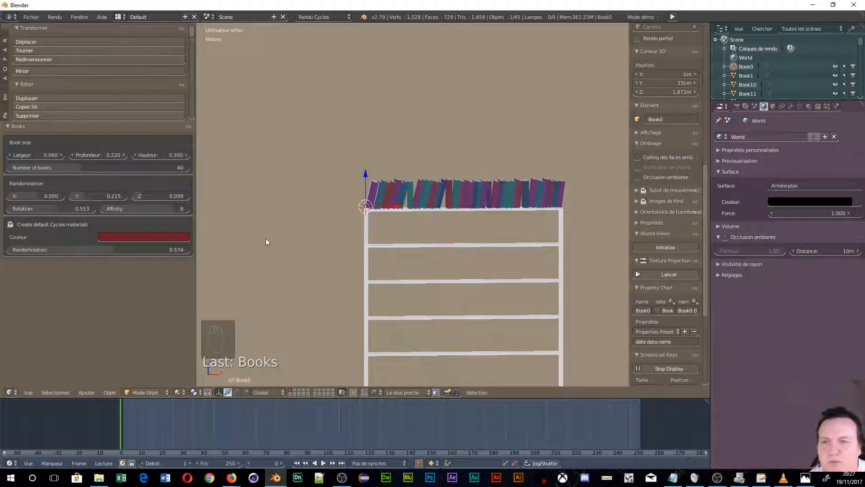
Examine the books' placement on the bookshelf from the front, from above and from the end
middle_drag(546, 218, 448, 251)
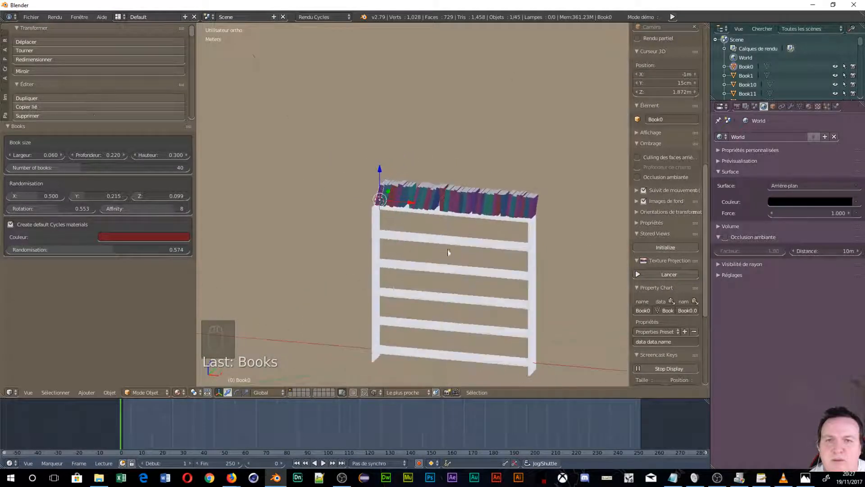
middle_drag(361, 259, 382, 322)
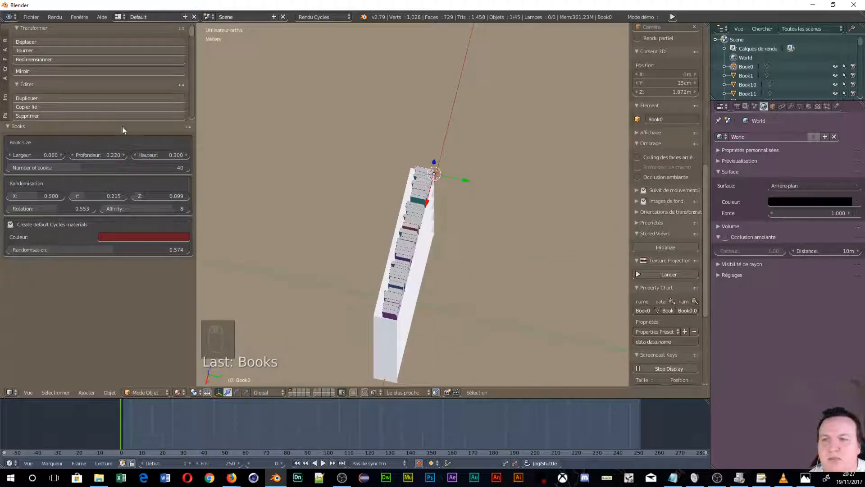
scroll(398, 261, up, 6)
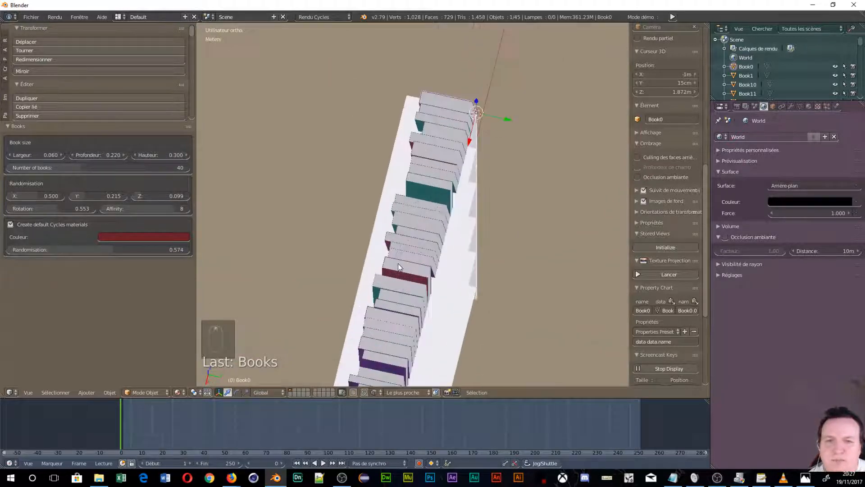
middle_drag(476, 241, 498, 222)
scroll(498, 222, down, 5)
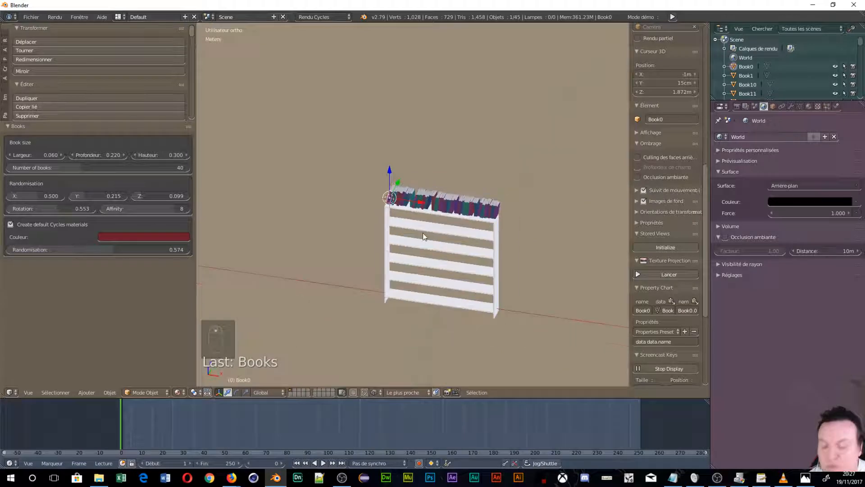
middle_drag(423, 233, 480, 196)
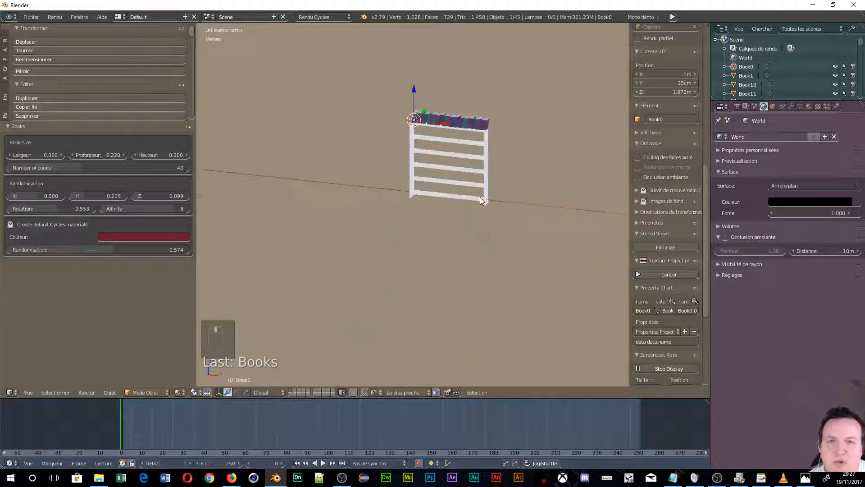
Switch the 3D view to perspective projection and look closer at the bookshelf
key(KP_5)
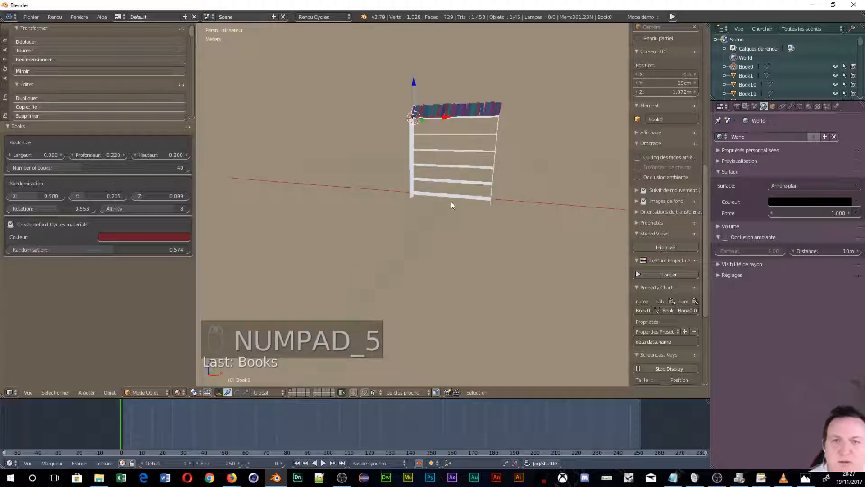
scroll(440, 187, up, 2)
scroll(432, 176, down, 2)
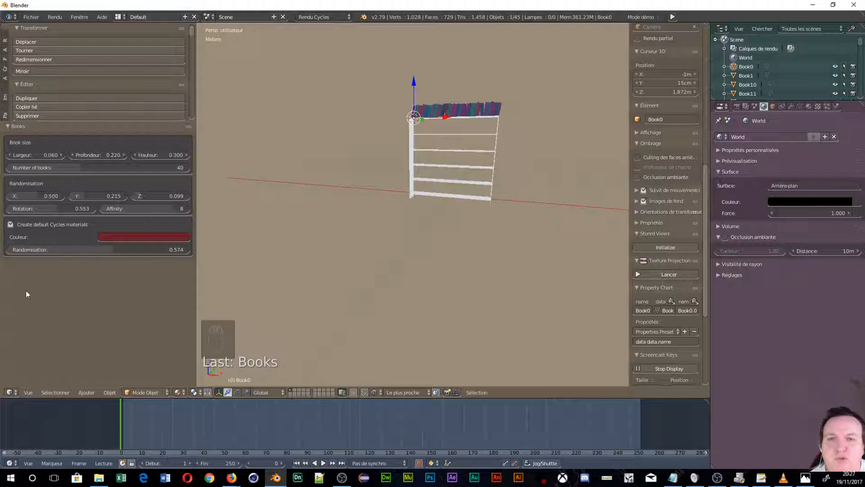
scroll(464, 109, up, 3)
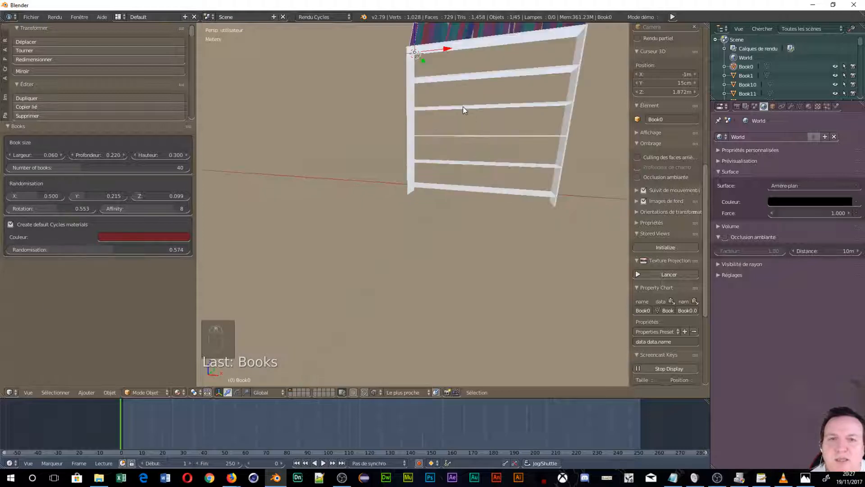
shift+middle_drag(464, 96, 342, 349)
scroll(346, 358, up, 3)
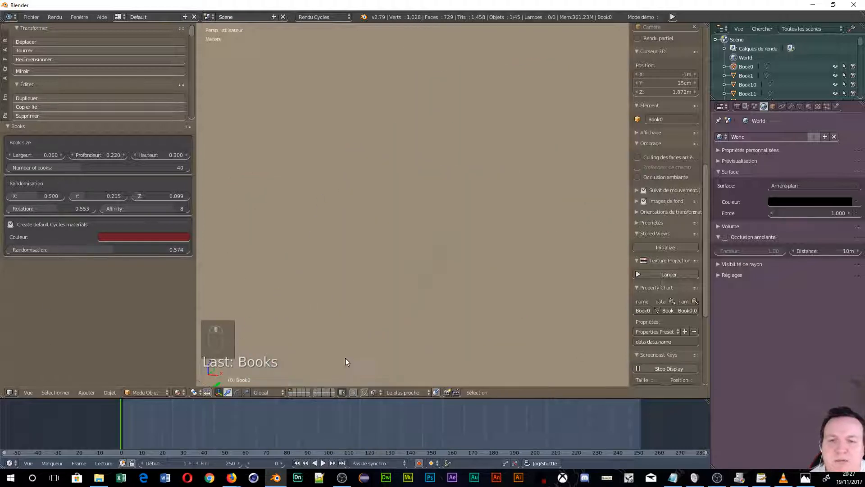
Inspect the row of books up close and the whole bookshelf from farther away
shift+middle_drag(374, 304, 452, 153)
scroll(406, 232, up, 4)
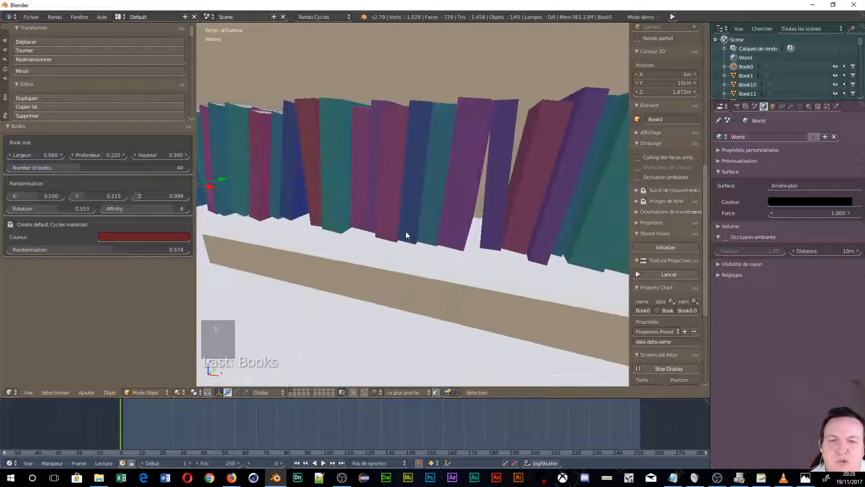
scroll(406, 216, down, 3)
scroll(282, 136, down, 3)
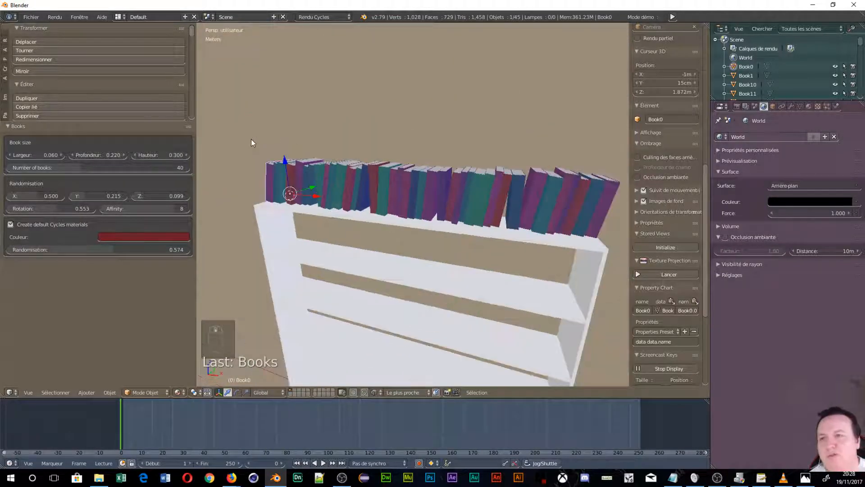
scroll(360, 168, down, 3)
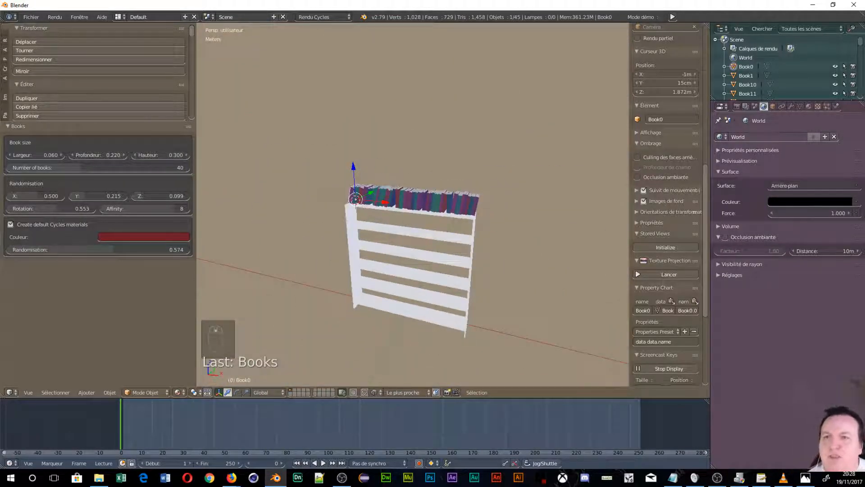
Search the add-ons in the user preferences for "arch" and close the preferences window
click(31, 17)
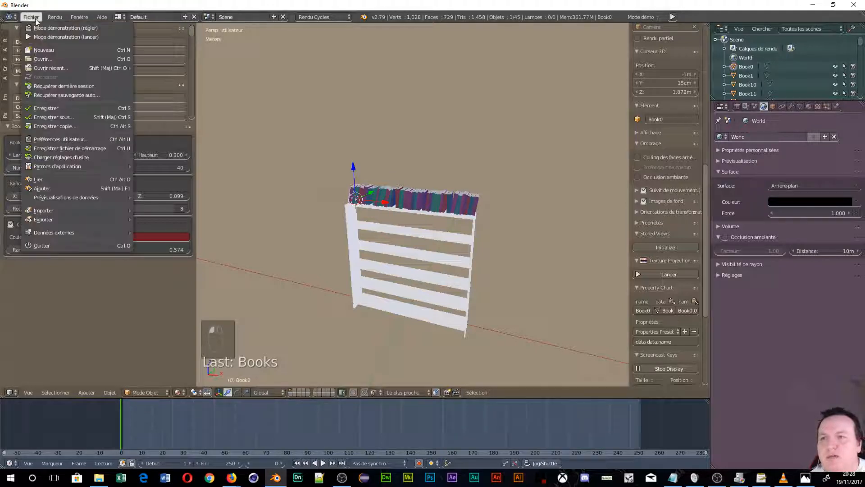
click(72, 140)
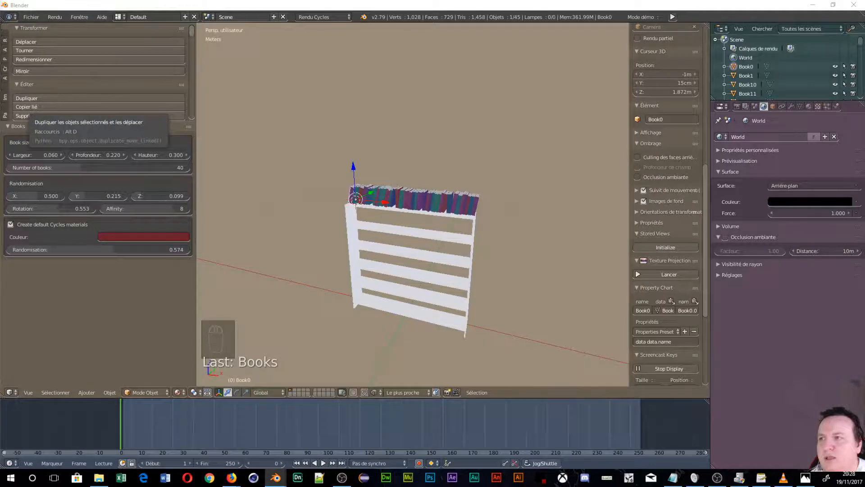
drag(409, 77, 393, 45)
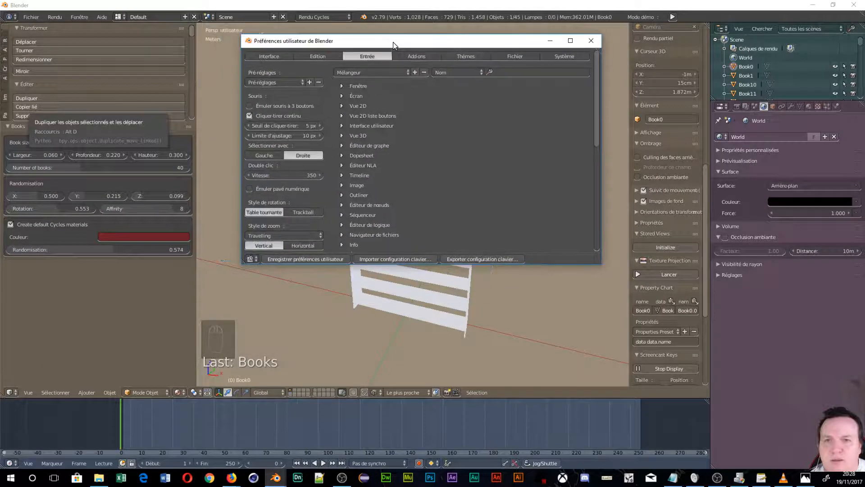
click(410, 56)
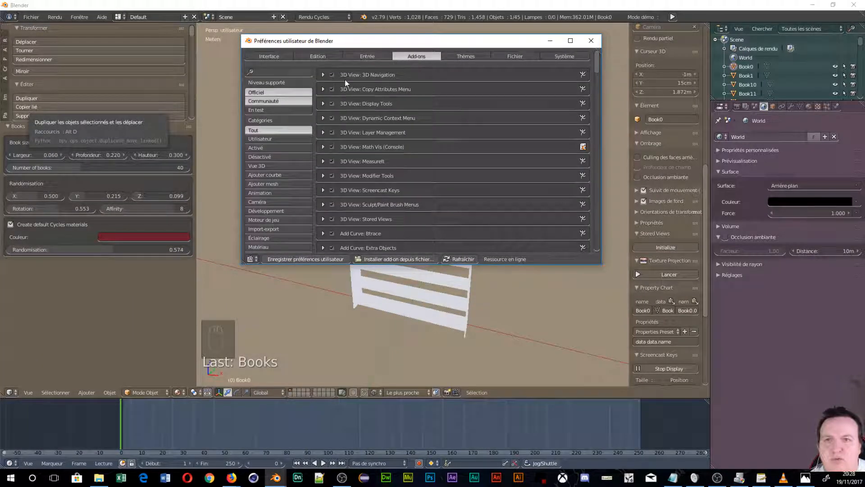
click(271, 72)
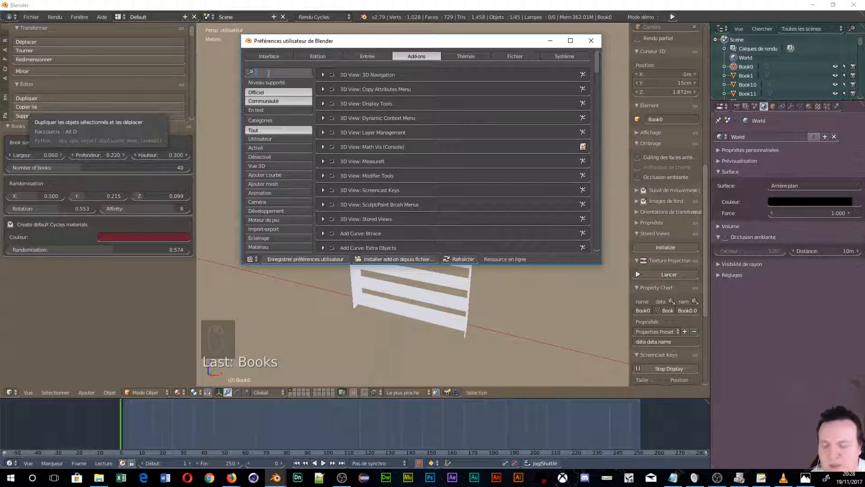
text(arch)
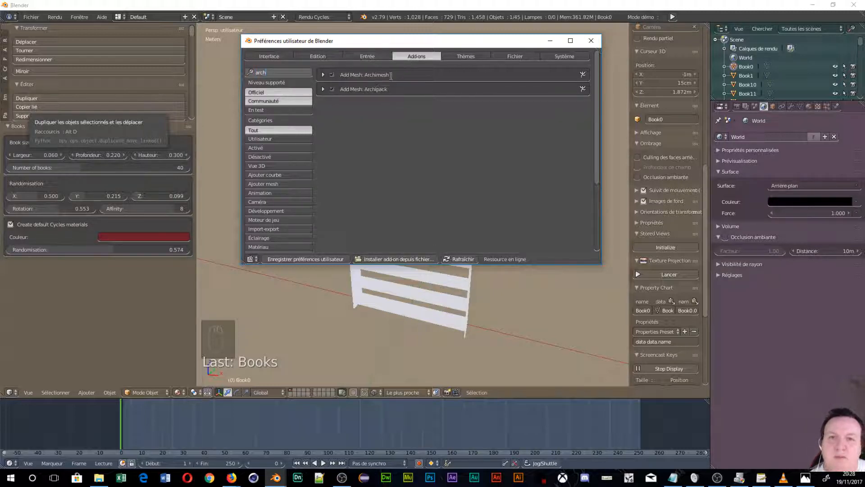
click(424, 148)
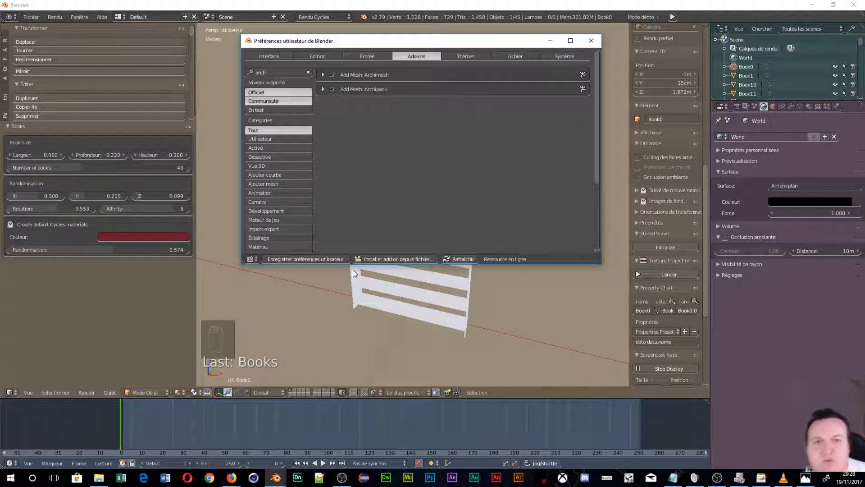
click(577, 40)
click(854, 5)
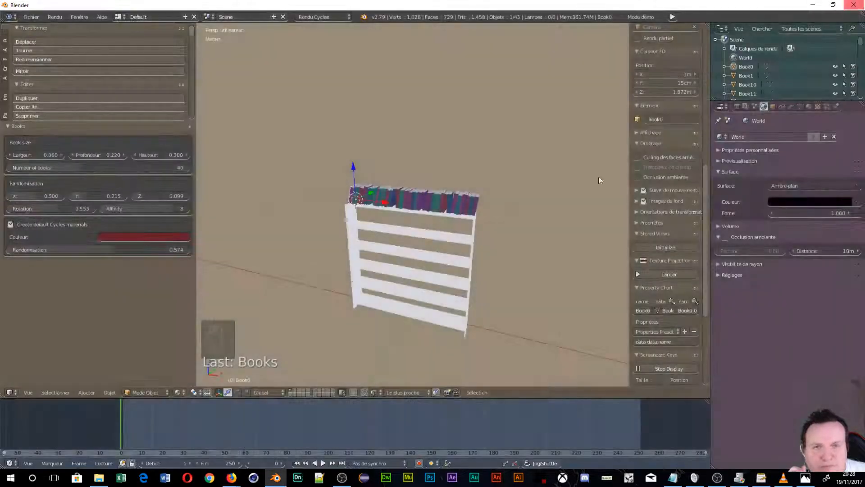
Select the bookshelf object and switch it to Edit mode
right_click(378, 229)
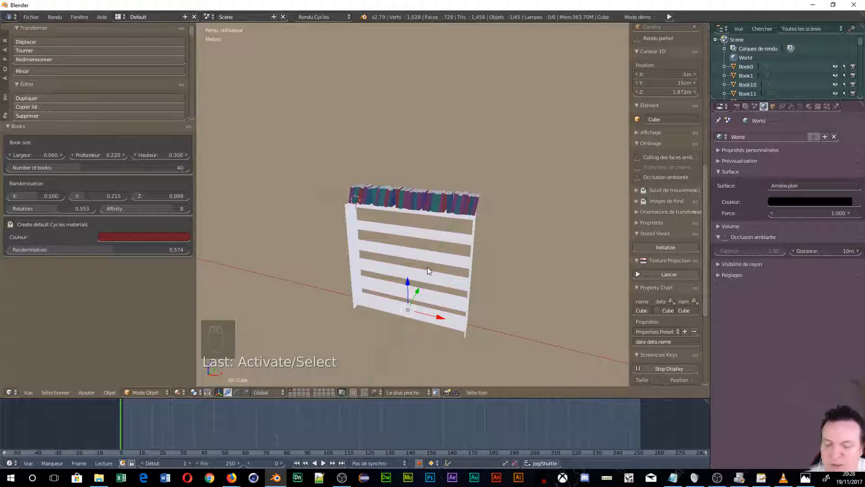
key(i)
key(Escape)
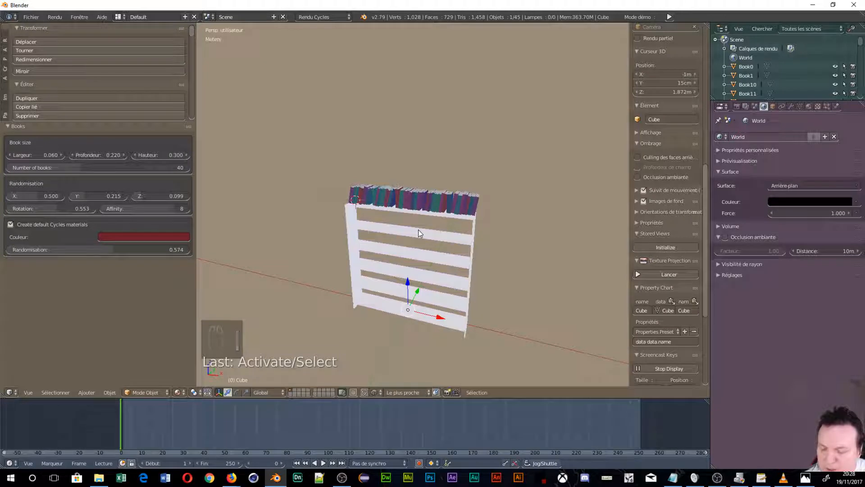
key(Tab)
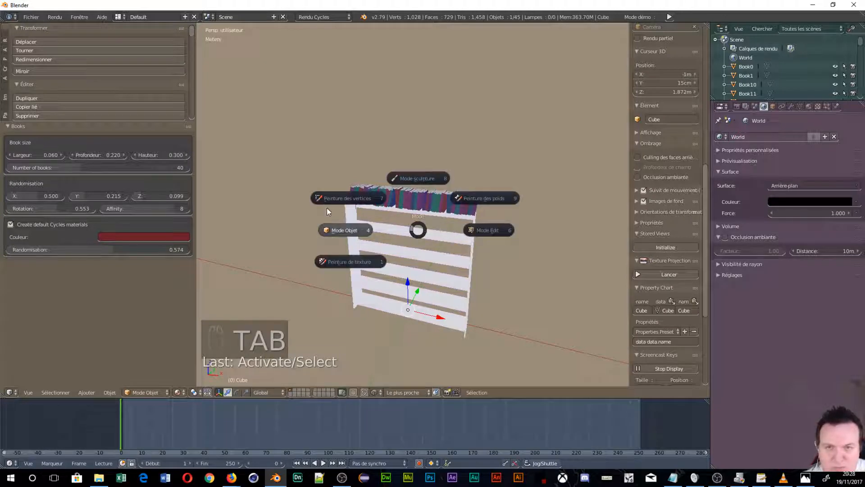
click(488, 230)
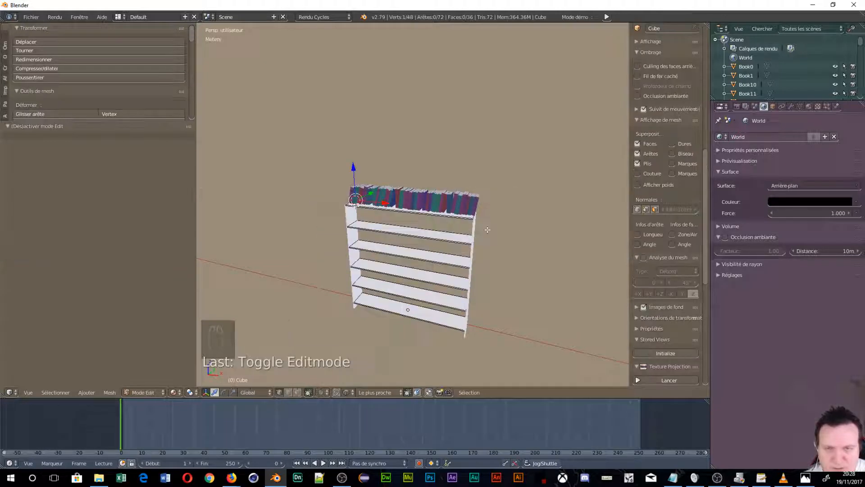
Select the entire bookshelf mesh and unwrap it with Smart UV Project, keeping the 66 angle limit and 0 island margin
key(a)
key(a)
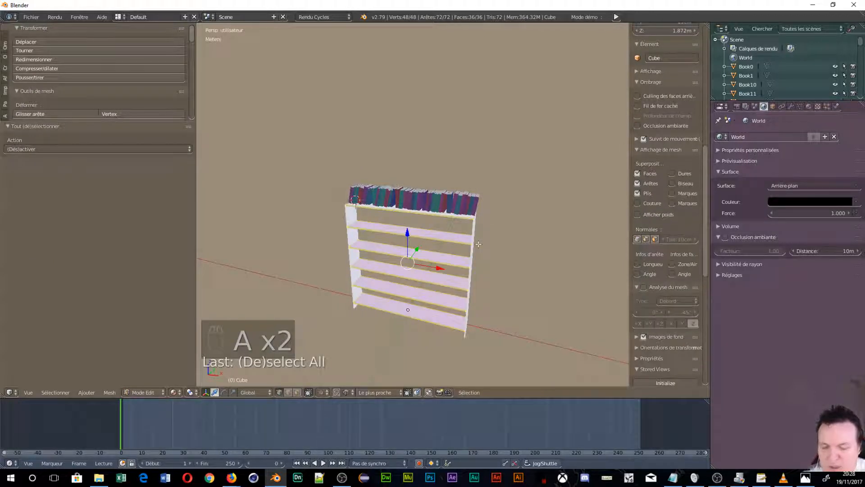
key(u)
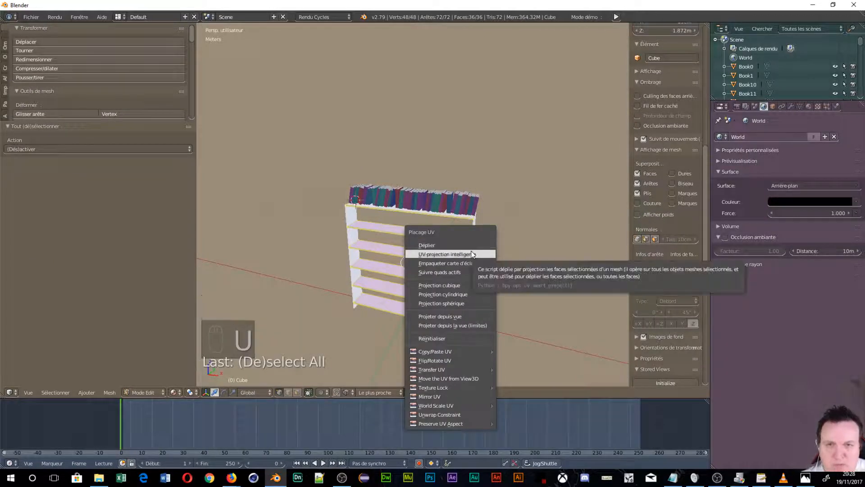
click(472, 254)
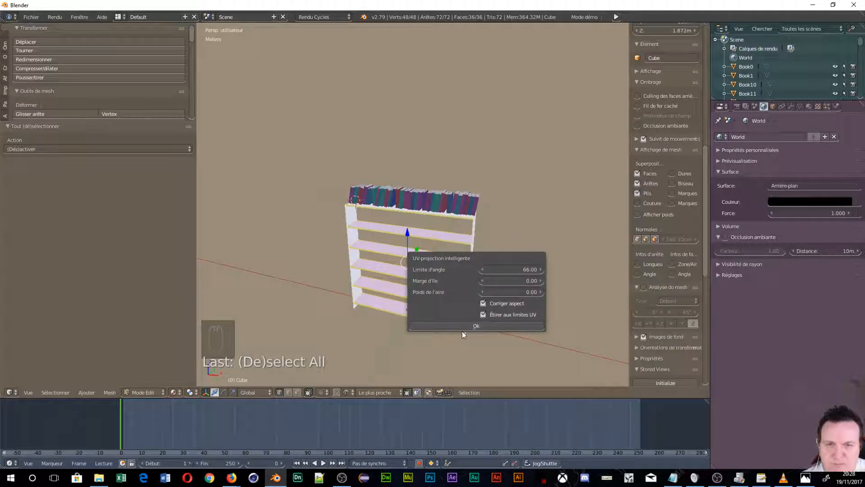
click(465, 326)
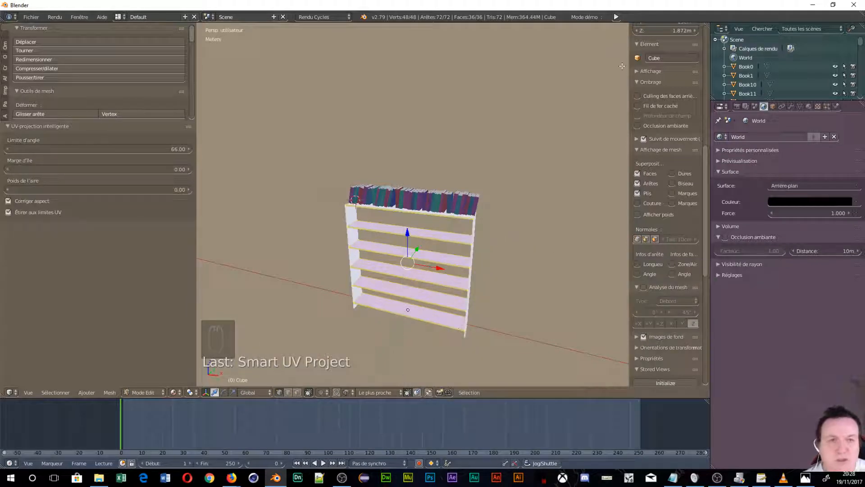
Create a new material for the bookshelf and set its surface shader to the RBP Non Métallic.001 group
click(809, 106)
click(771, 177)
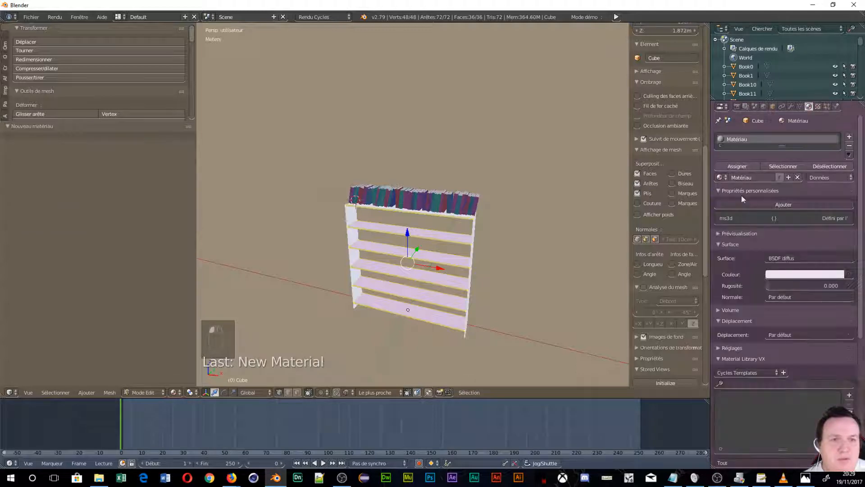
click(819, 259)
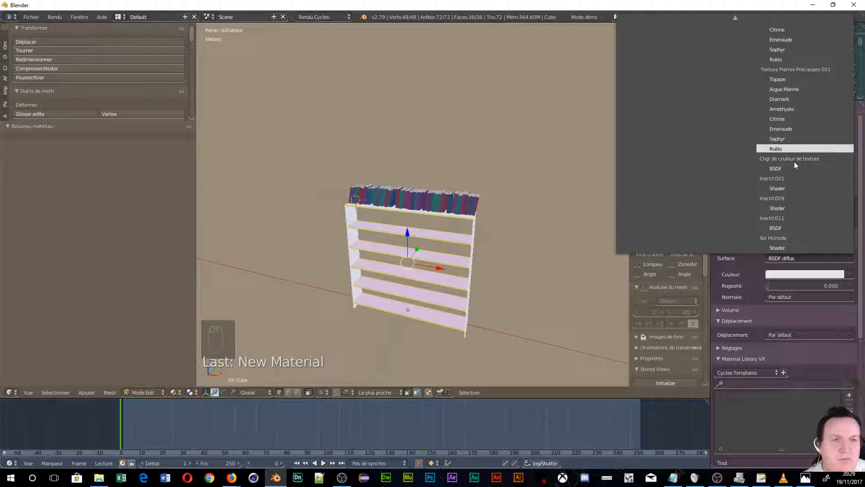
mouse_move(783, 10)
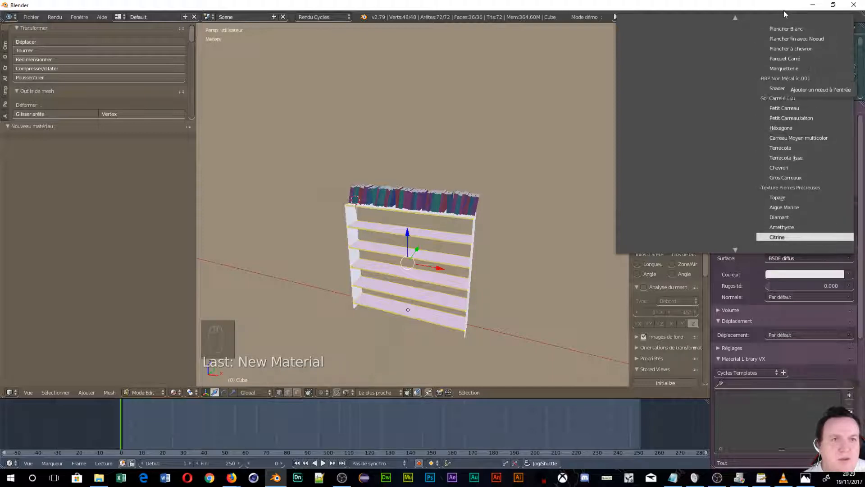
click(781, 115)
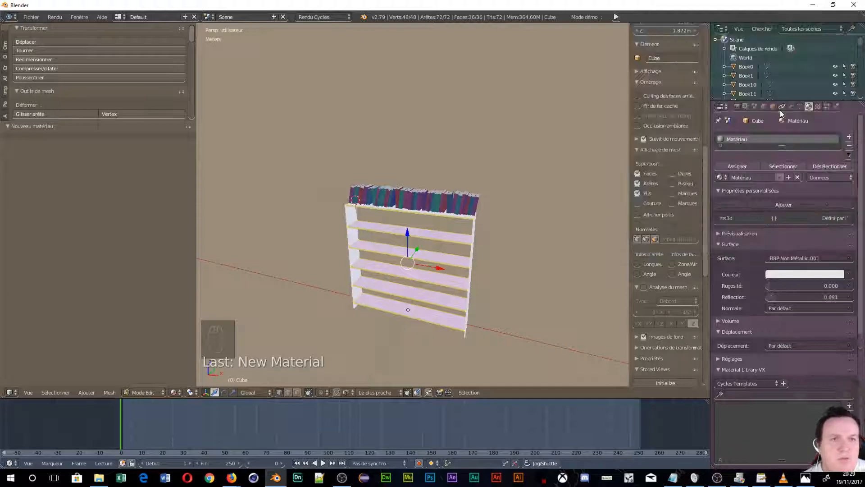
Give the material's colour an image texture, loading "23_dark cherry wood grain texture-seamless.jpg" from the "bibliothèque Poudlard" folder on the desktop
click(851, 275)
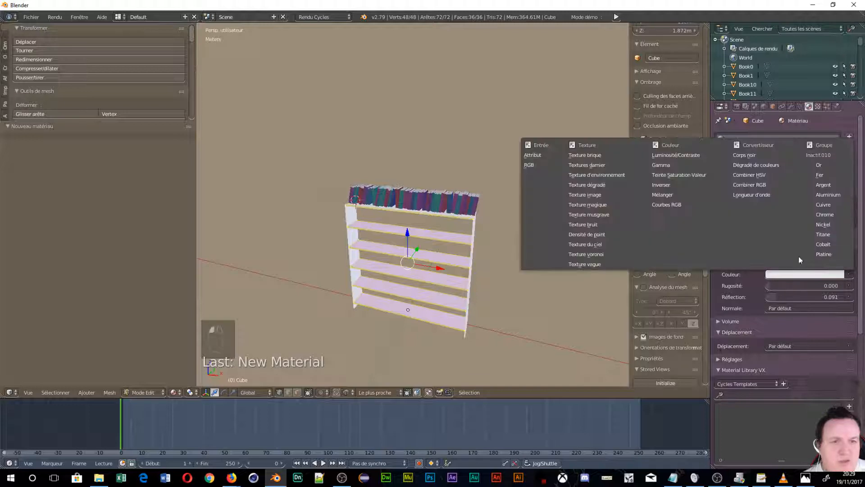
click(596, 193)
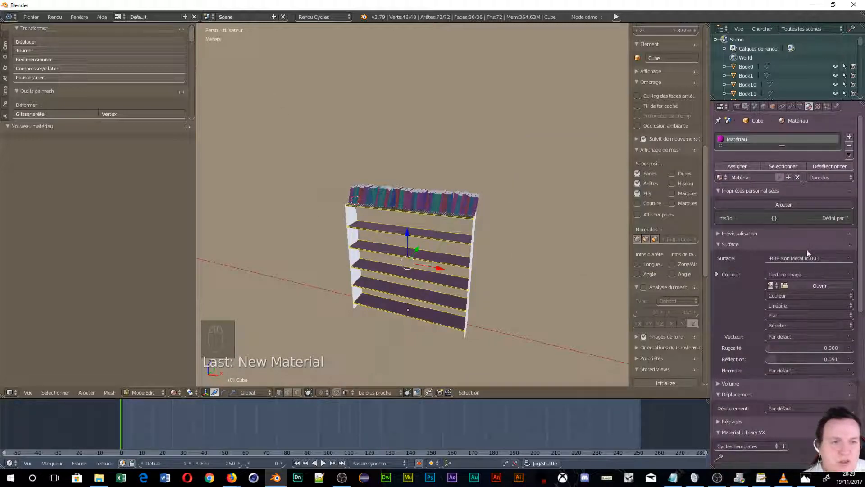
click(817, 285)
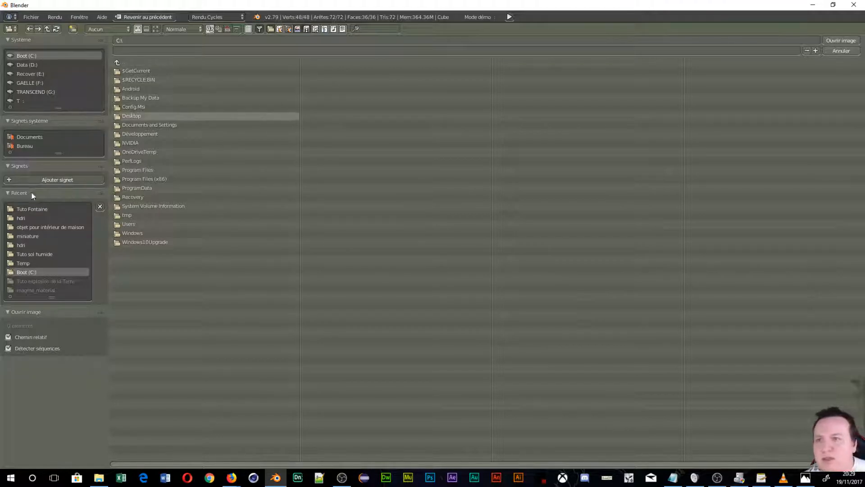
click(41, 147)
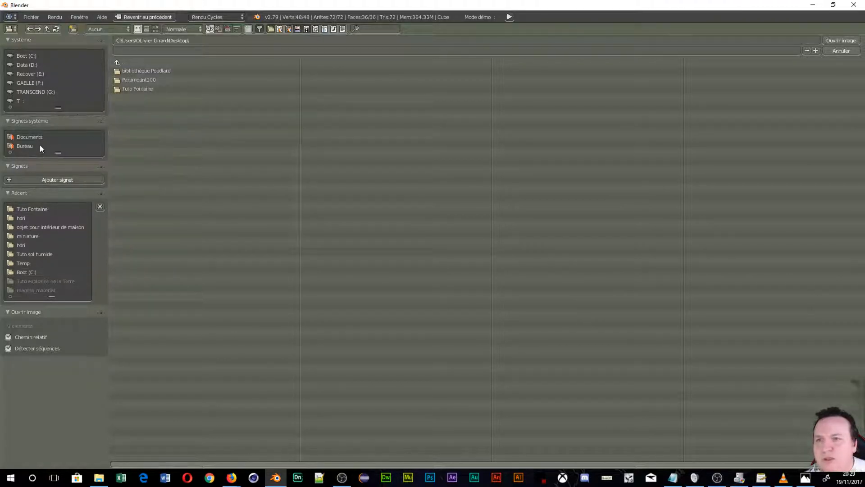
click(138, 77)
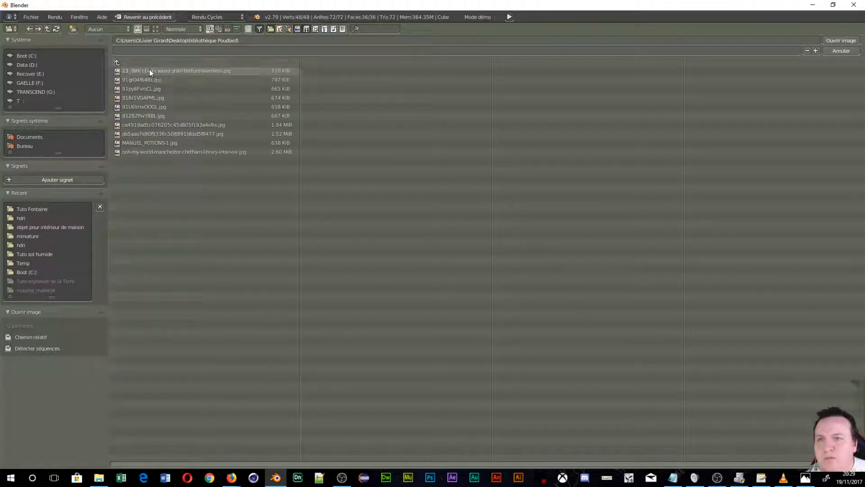
click(155, 28)
click(238, 97)
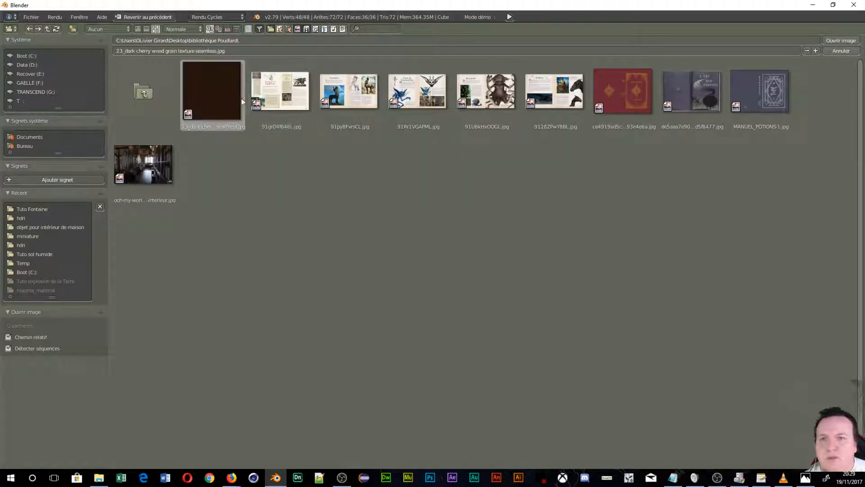
click(836, 41)
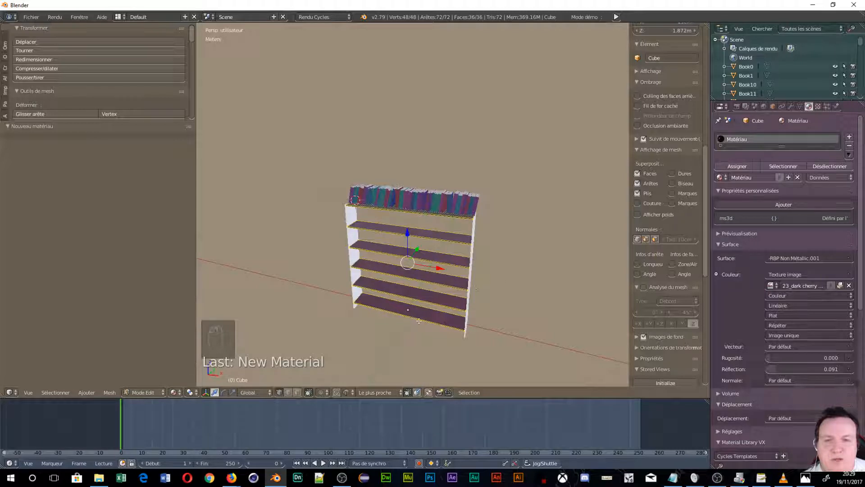
Inspect the textured bookshelf up close and from its side, and switch the 3D view to rendered shading
scroll(387, 298, up, 8)
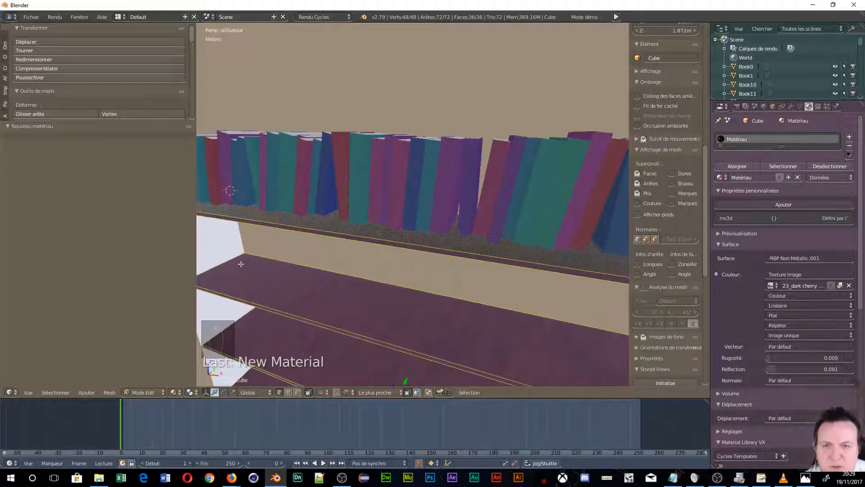
scroll(241, 264, down, 8)
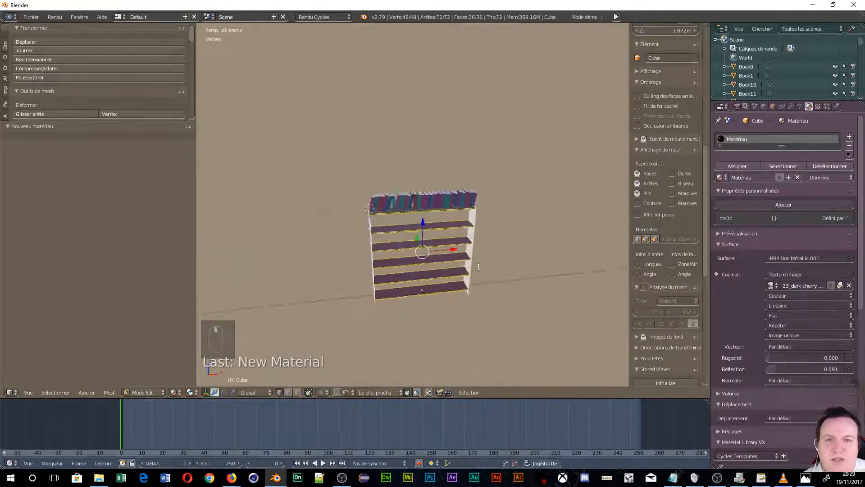
middle_drag(478, 267, 517, 255)
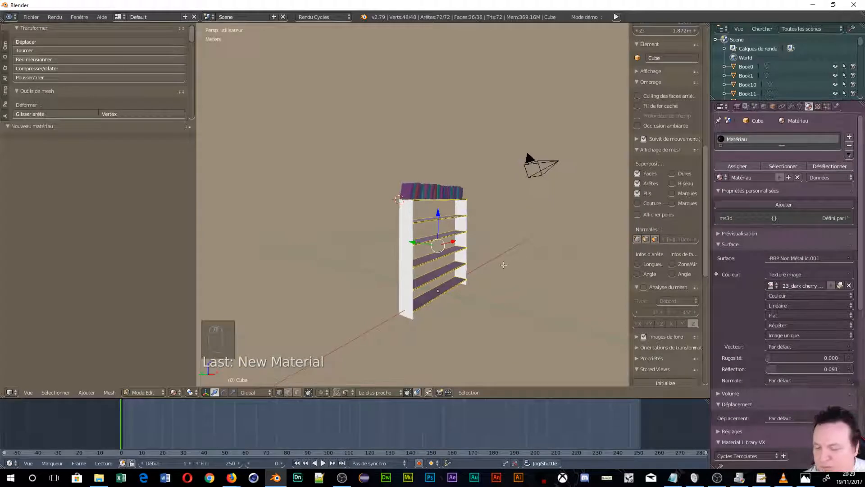
key(shift+z)
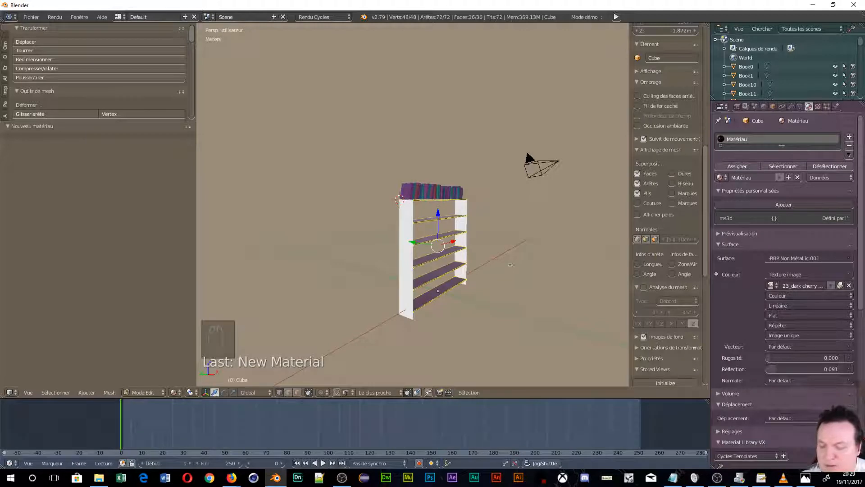
key(shift+z)
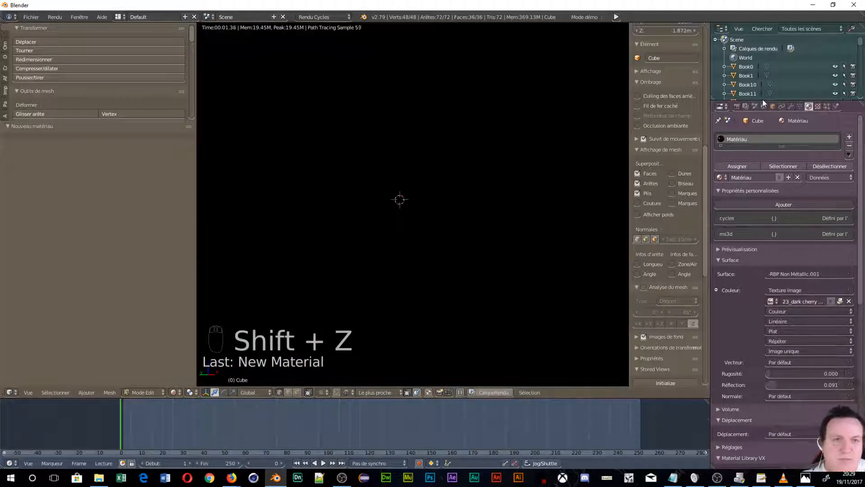
Lighten the world background colour to a grey of 0.227 per RGB channel and inspect the rendered bookshelf up close
click(765, 105)
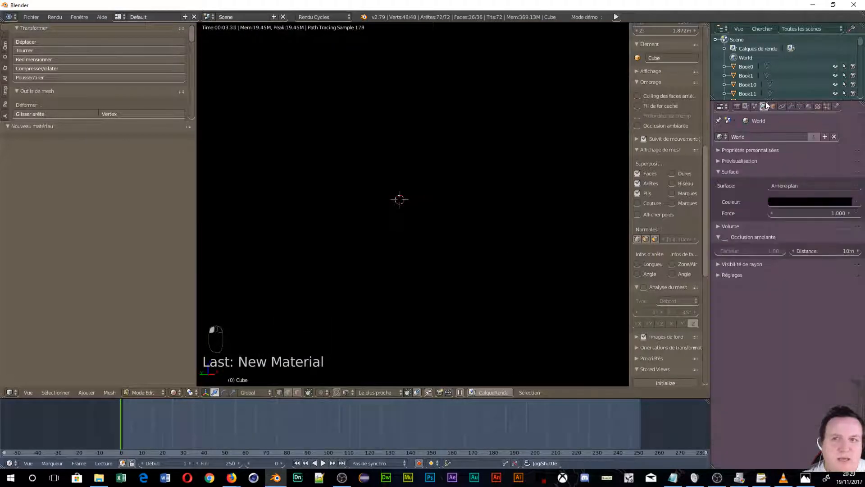
click(787, 203)
click(841, 106)
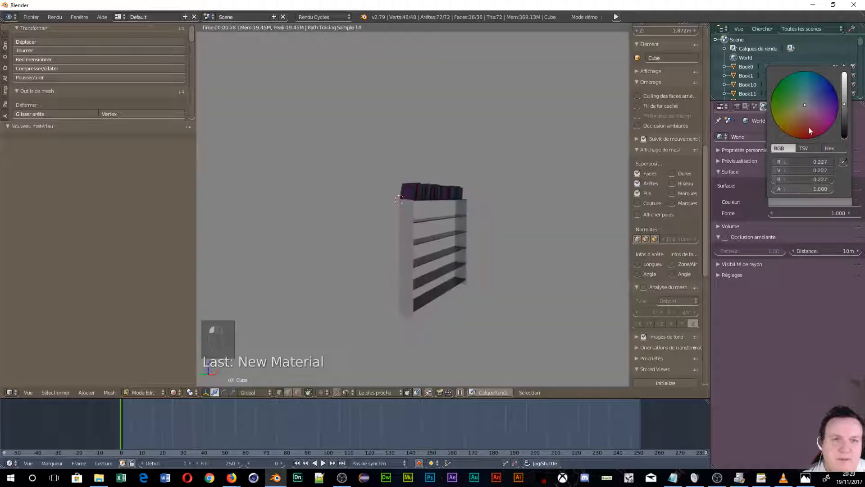
scroll(487, 315, up, 4)
middle_drag(486, 315, 424, 314)
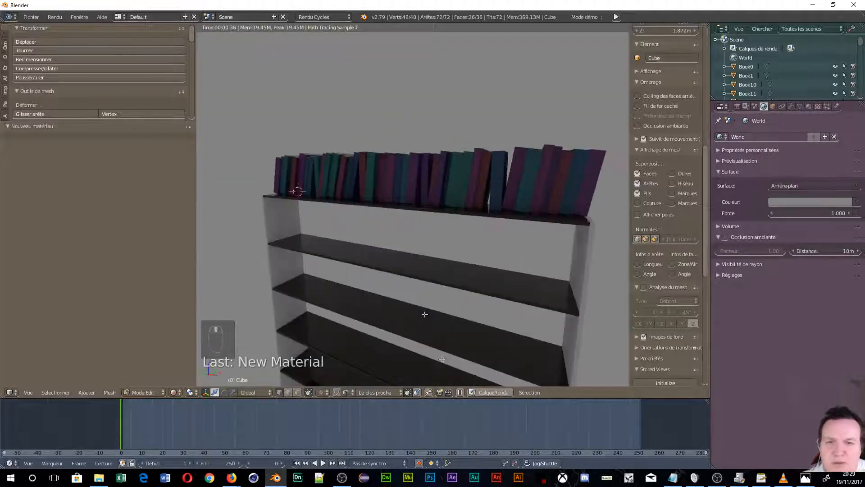
scroll(443, 359, up, 8)
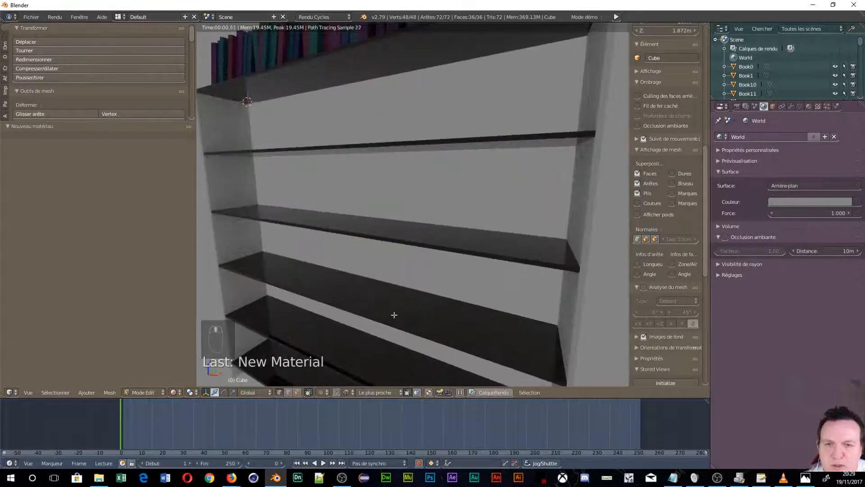
scroll(329, 252, down, 3)
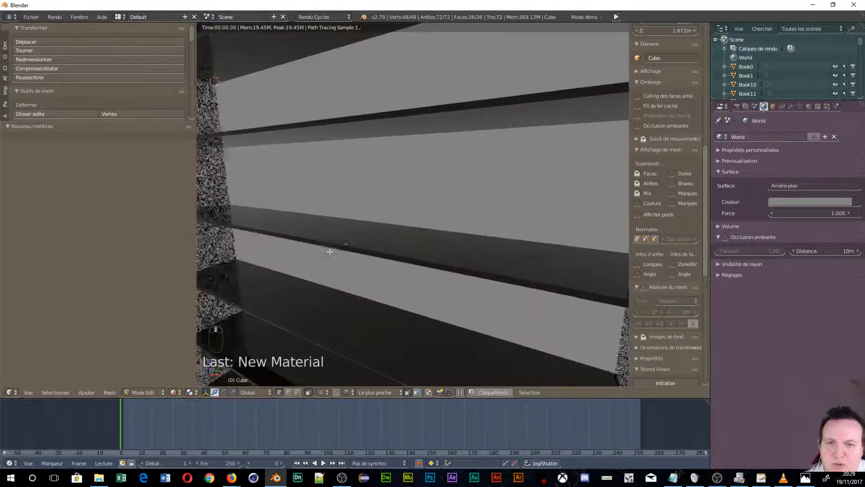
middle_drag(329, 251, 398, 266)
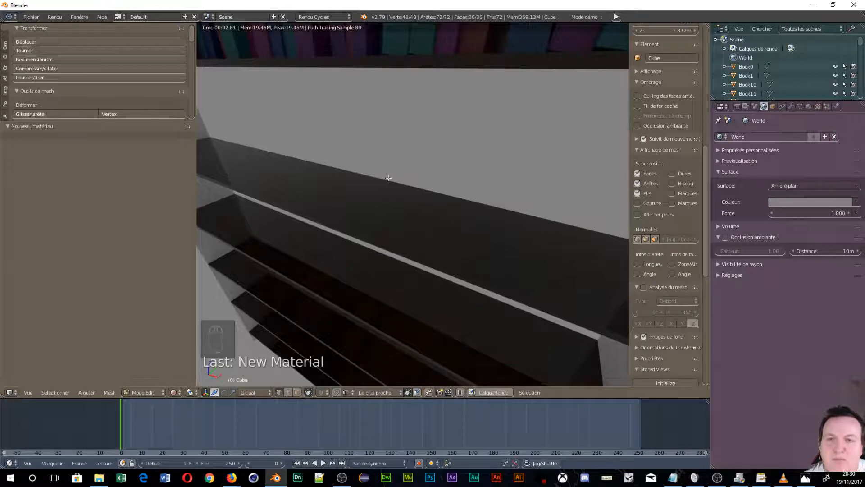
scroll(389, 178, down, 5)
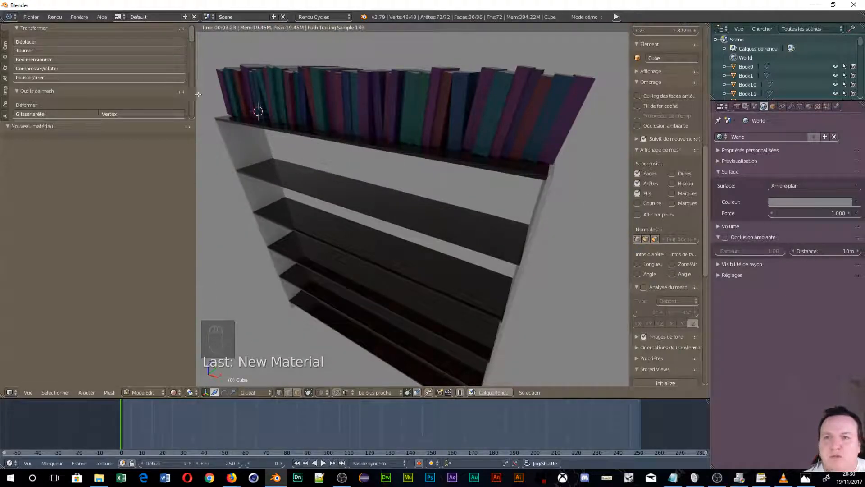
Narrow the tool shelf, split the 3D view into two areas, and make the new area a node editor, hiding both sidebars
drag(194, 98, 53, 131)
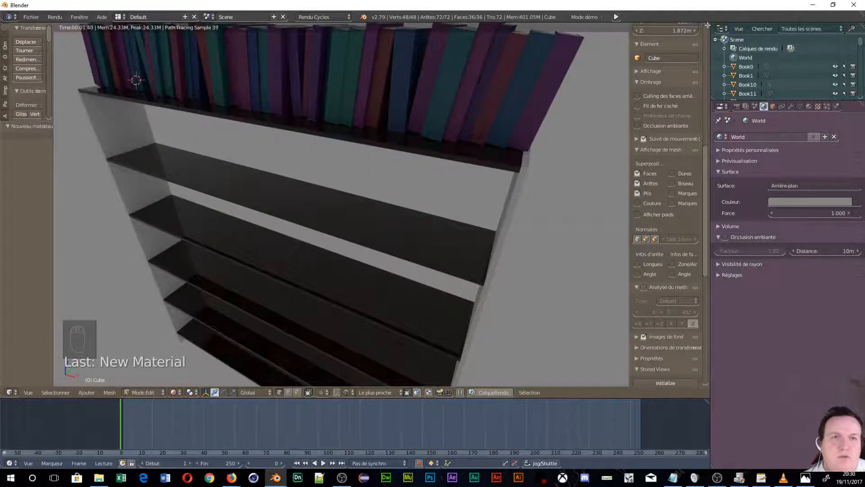
drag(708, 25, 366, 108)
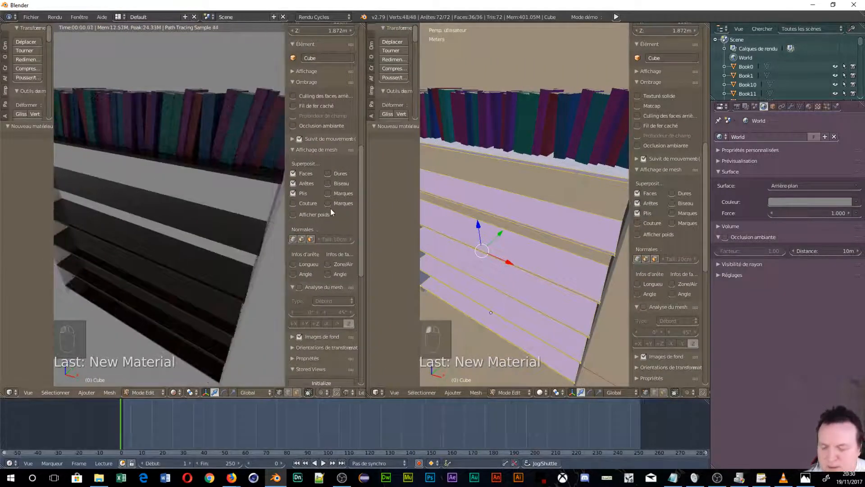
key(n)
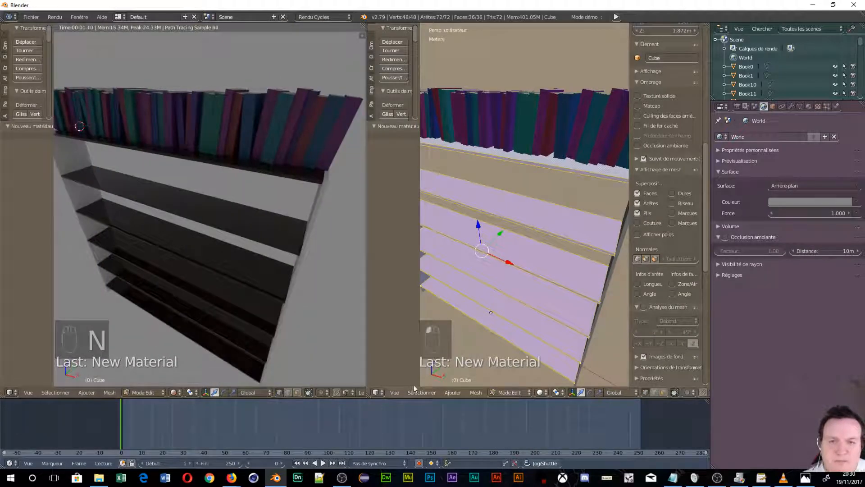
click(375, 393)
click(405, 293)
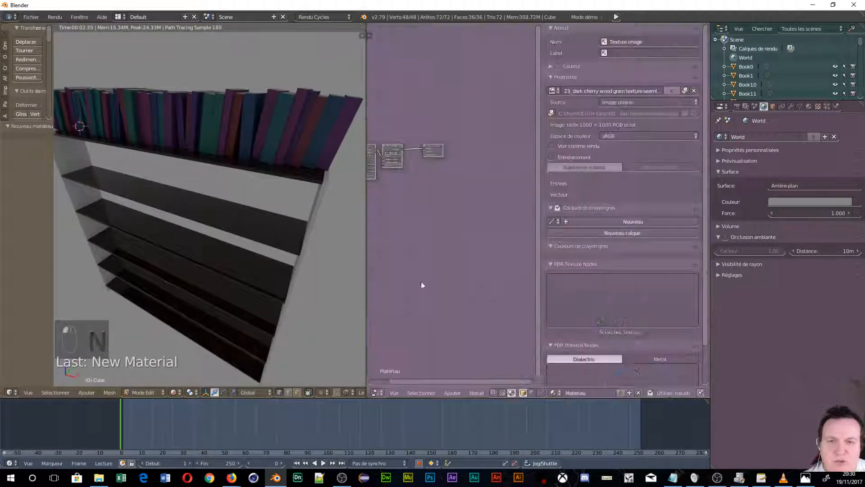
scroll(453, 231, down, 3)
middle_drag(465, 240, 512, 237)
scroll(512, 236, down, 2)
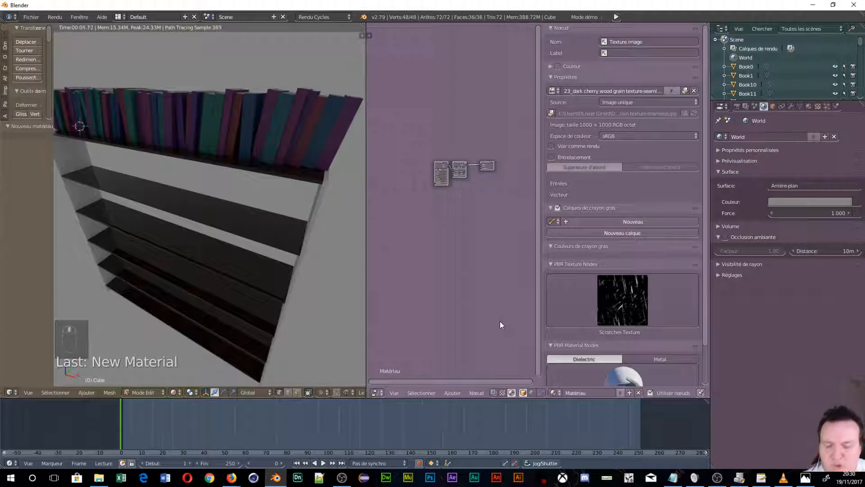
key(n)
Add a Texture Coordinate node to the bookshelf material, placing it well before the Image Texture node
scroll(505, 288, up, 4)
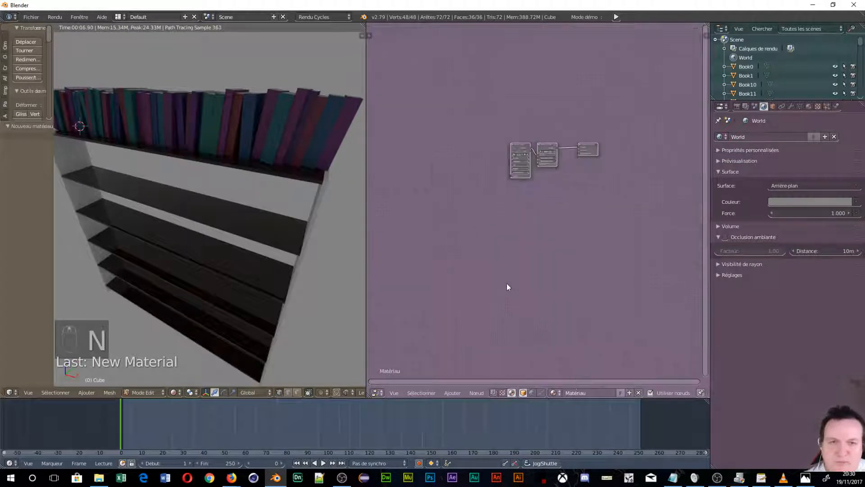
scroll(513, 238, up, 3)
scroll(492, 107, up, 2)
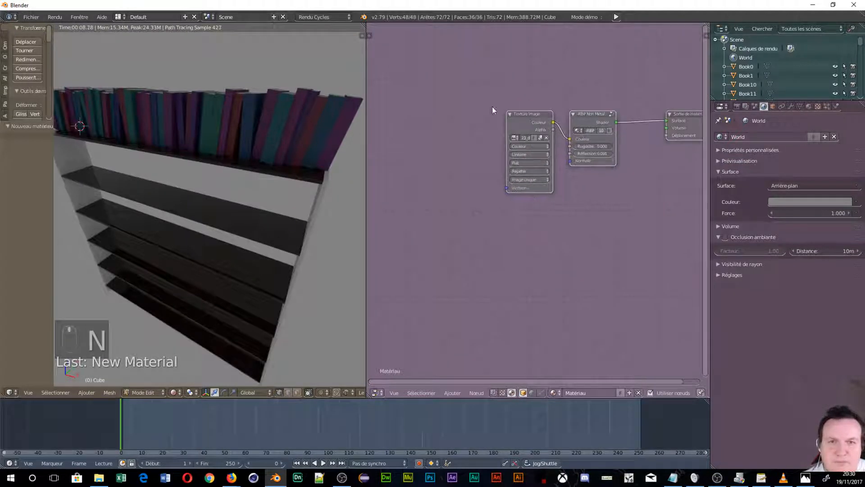
scroll(582, 239, down, 4)
middle_drag(581, 239, 713, 271)
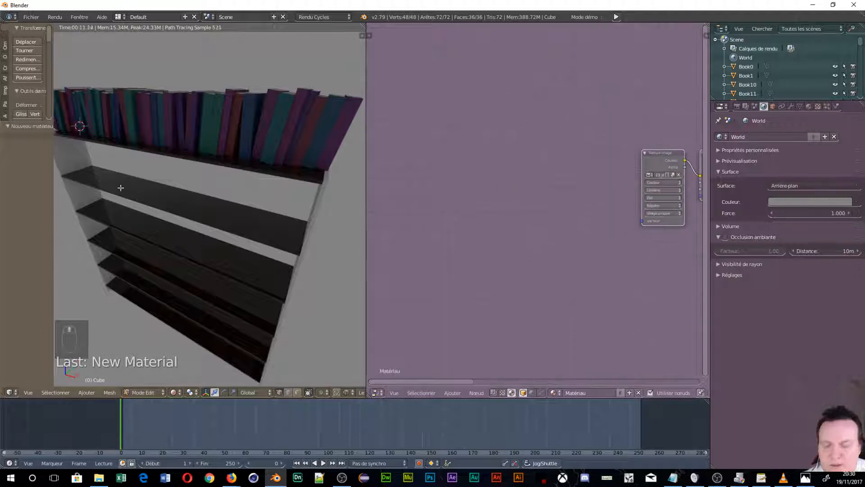
key(shift+a)
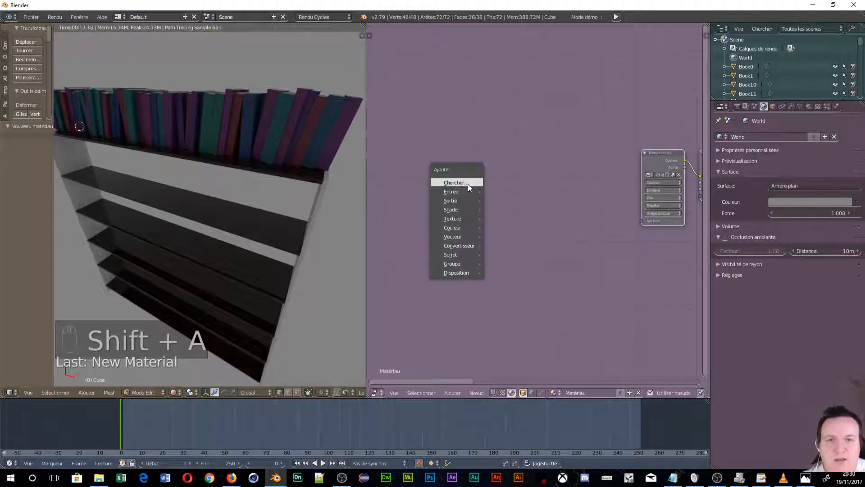
mouse_move(459, 221)
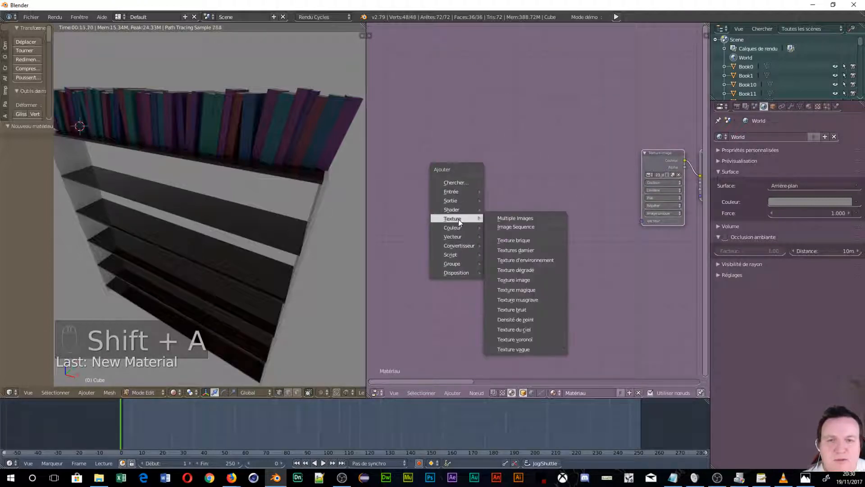
mouse_move(455, 191)
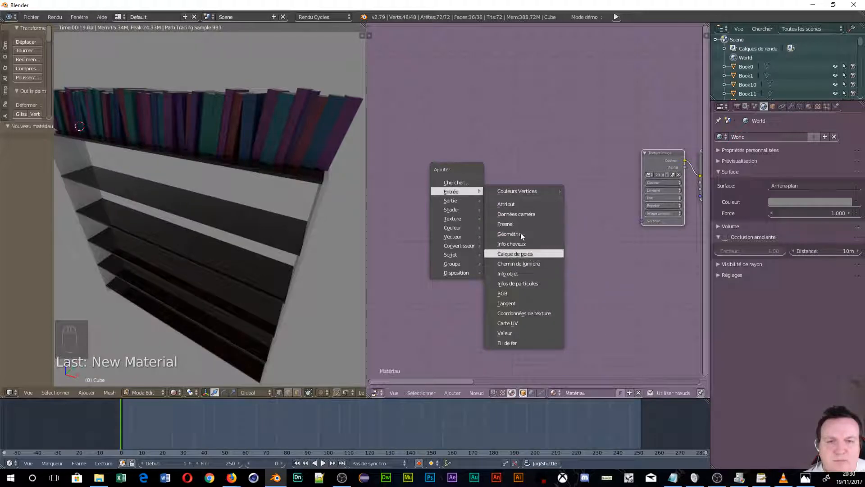
click(526, 319)
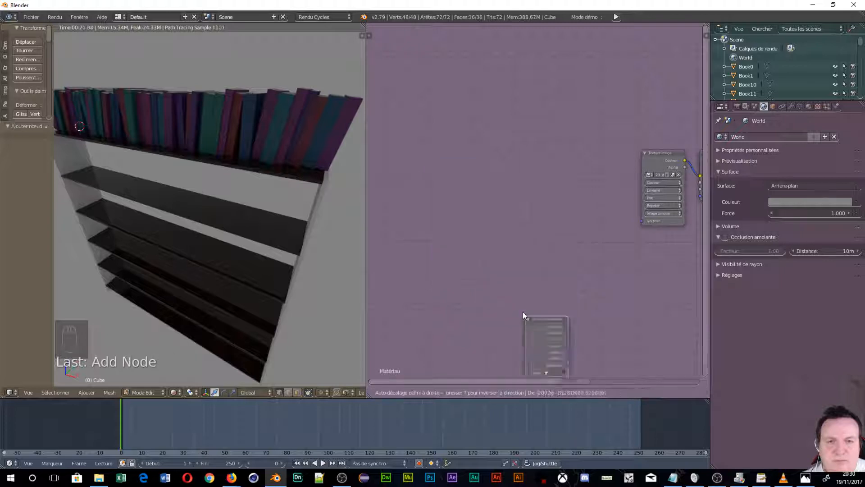
click(374, 152)
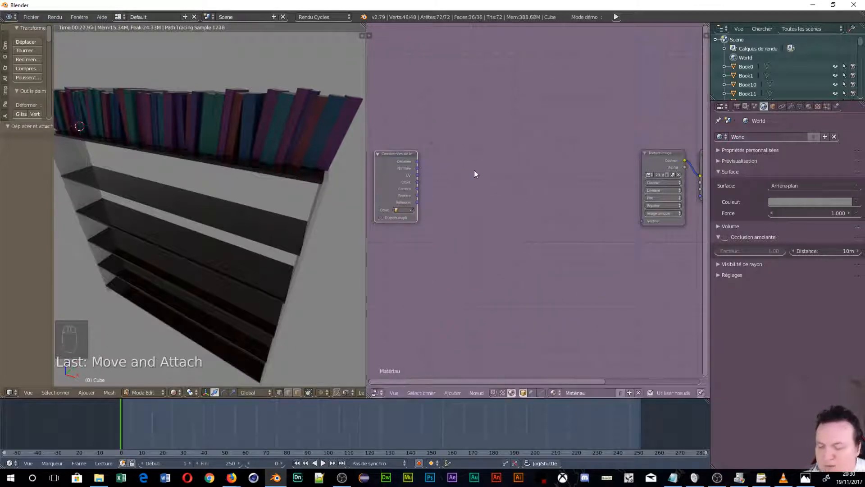
Add a Mapping node and route the Texture Coordinate node's UV output through it into the Image Texture's vector input
key(shift+a)
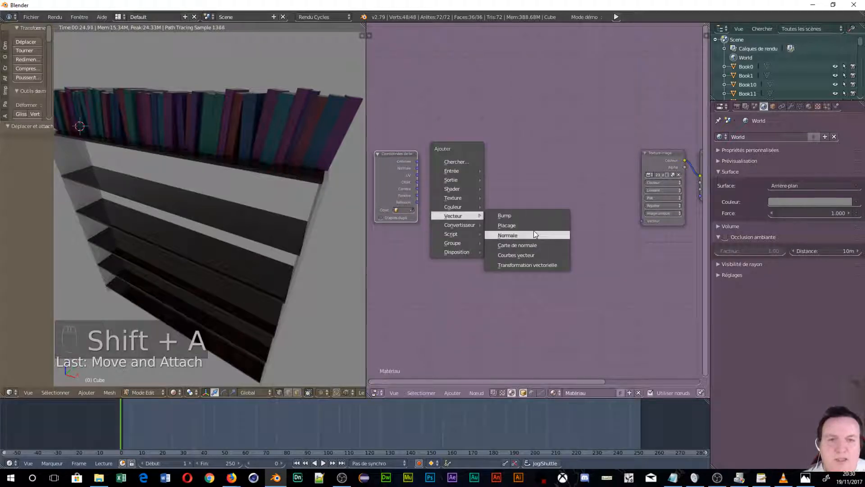
click(509, 225)
click(466, 127)
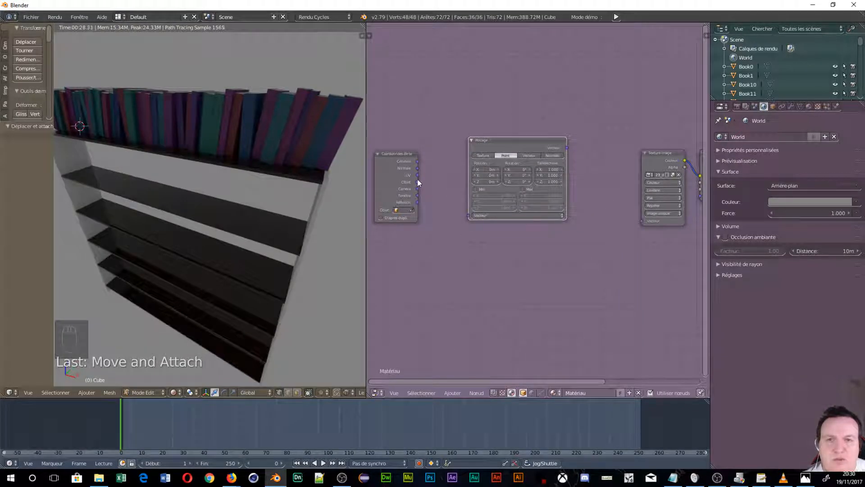
drag(417, 175, 469, 216)
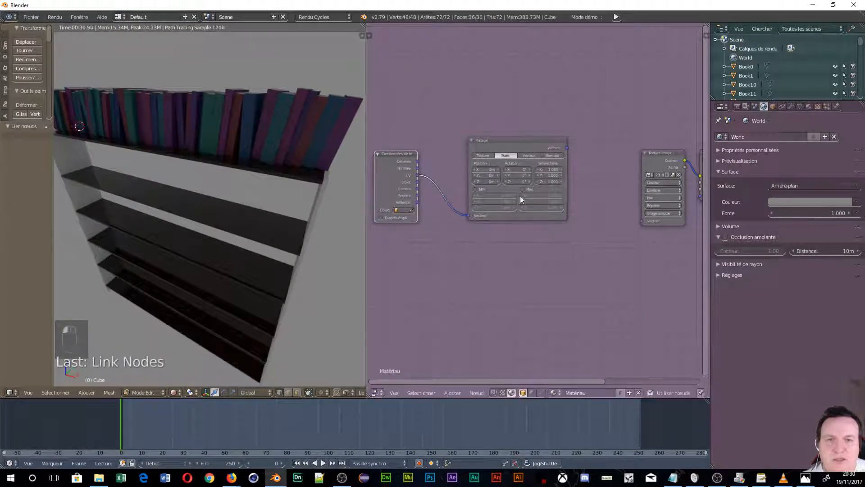
drag(566, 147, 642, 221)
Set the Mapping node's Z rotation to 90° to turn the wood grain on the shelves
middle_drag(643, 259, 581, 262)
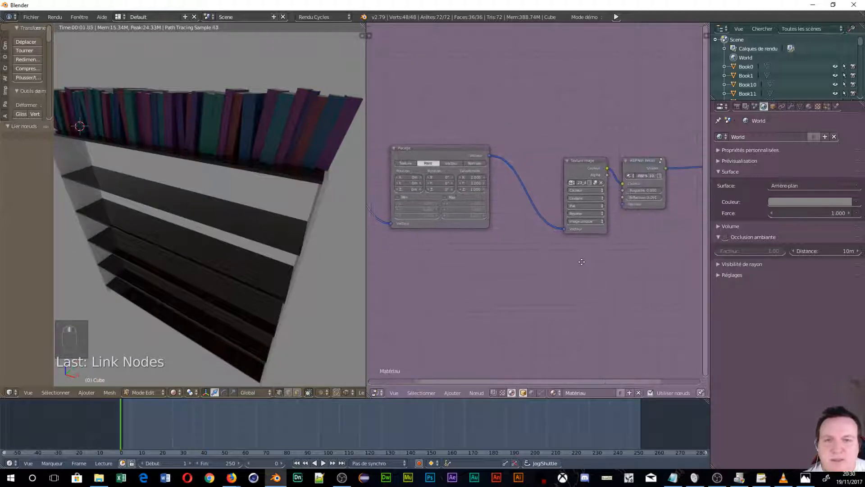
mouse_move(429, 188)
mouse_down()
mouse_move(454, 188)
mouse_move(429, 193)
mouse_up()
click(439, 192)
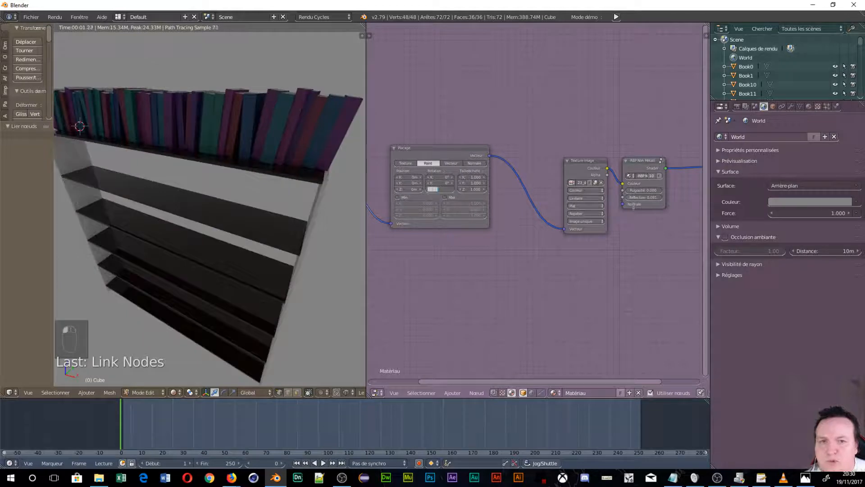
key(Return)
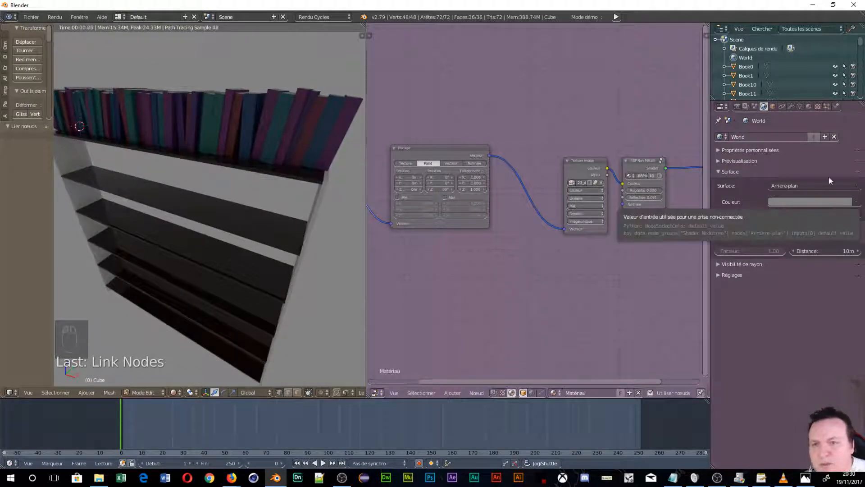
scroll(265, 231, up, 7)
scroll(287, 137, down, 7)
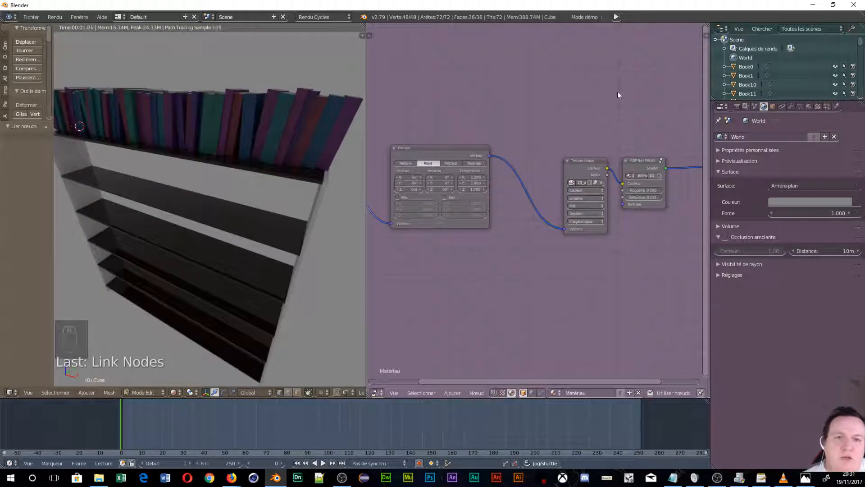
Add a Bump node, feeding its height from the Image Texture's colour and its normal output into the RBP shader's normal input
drag(595, 163, 564, 158)
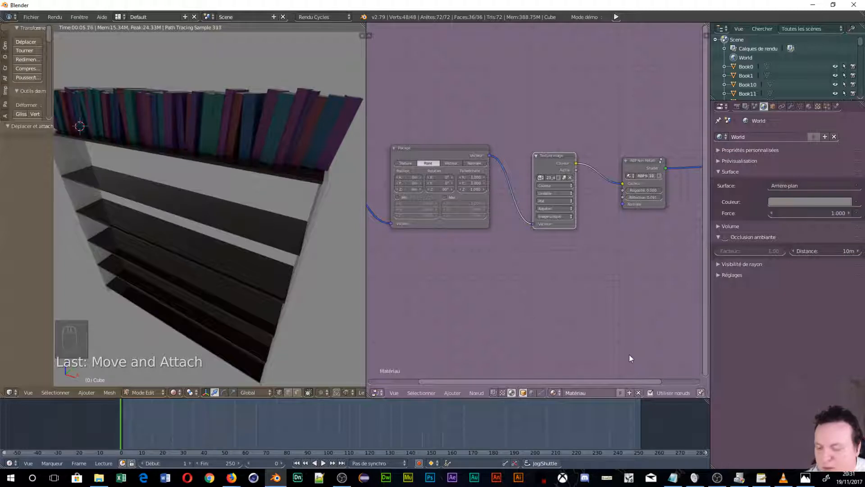
key(shift+a)
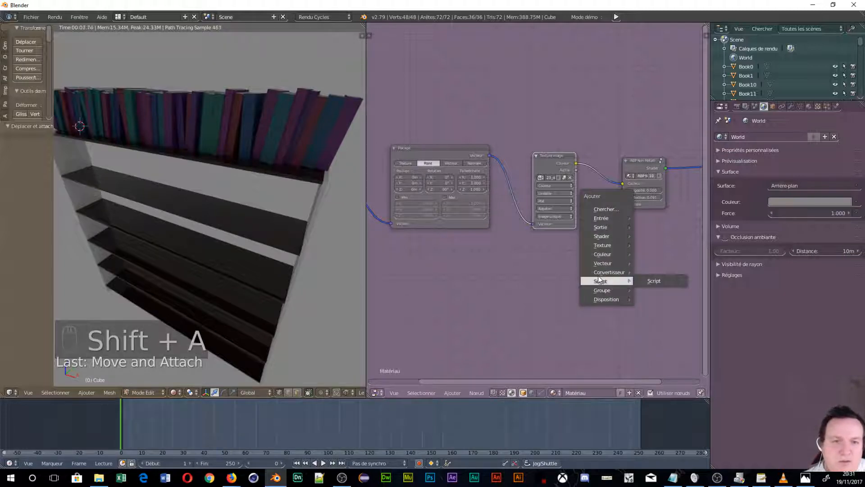
click(649, 263)
click(567, 241)
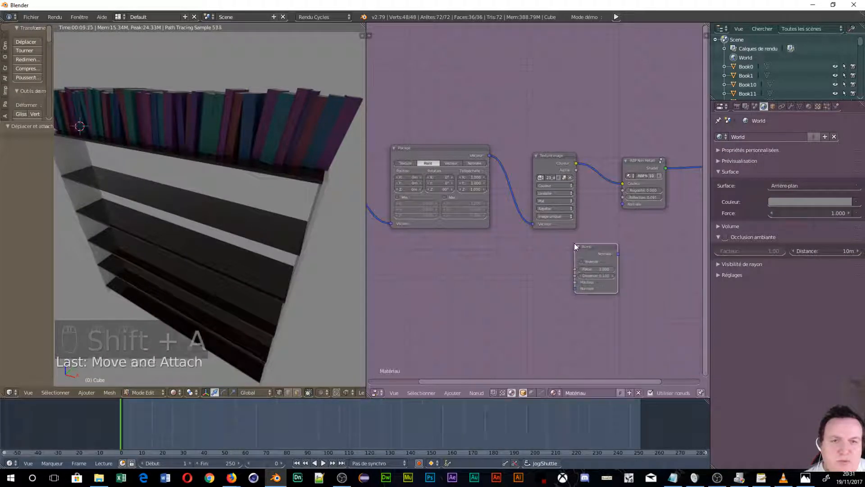
drag(568, 164, 574, 282)
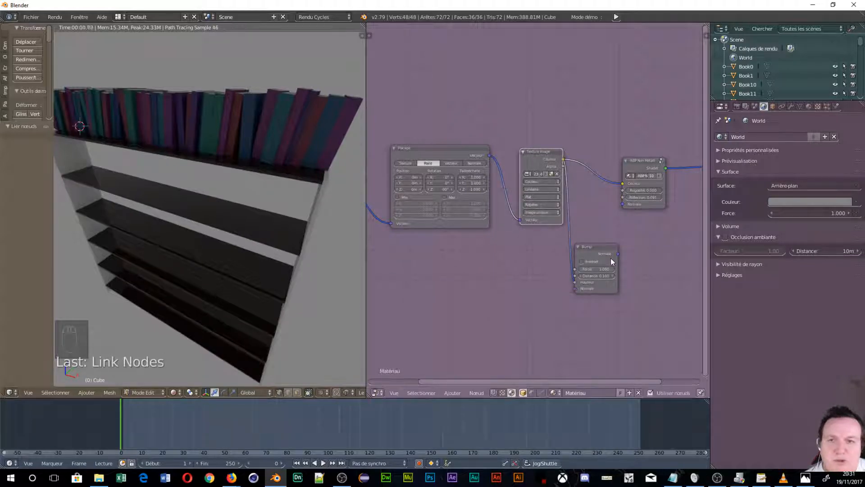
drag(620, 254, 622, 204)
Check the bumped wood grain on the shelves and lower the Bump node's strength to about 0.23
scroll(257, 276, up, 8)
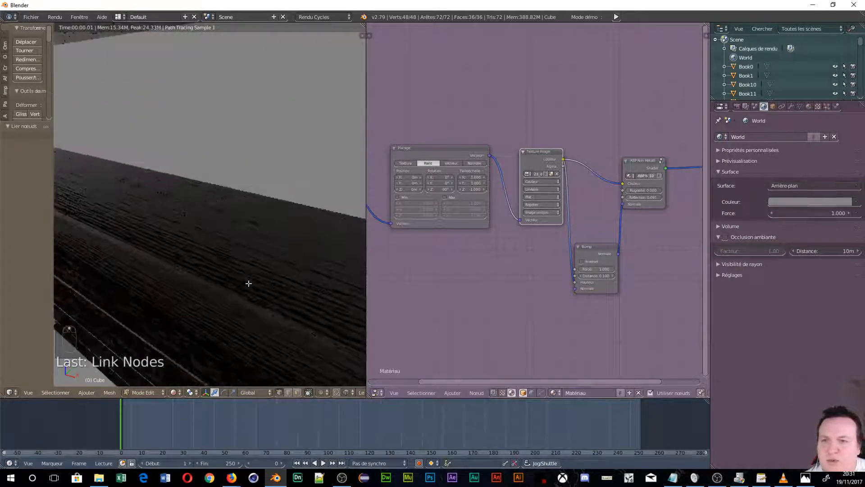
scroll(227, 232, down, 8)
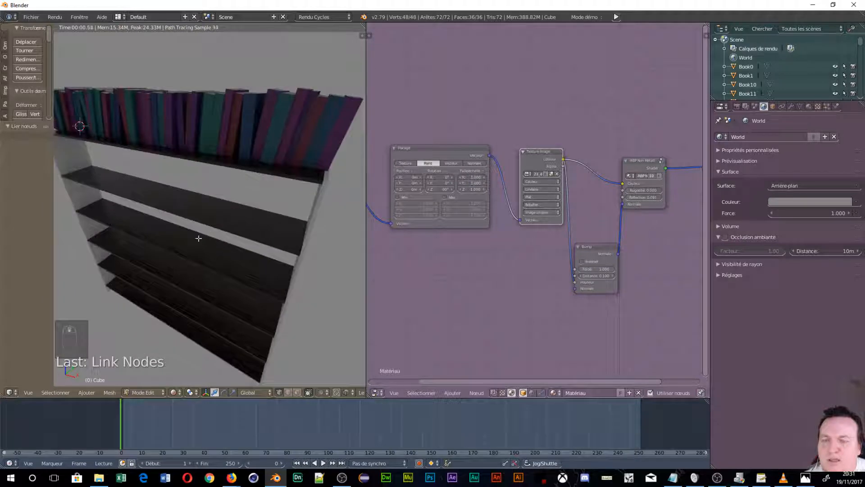
middle_drag(175, 241, 158, 235)
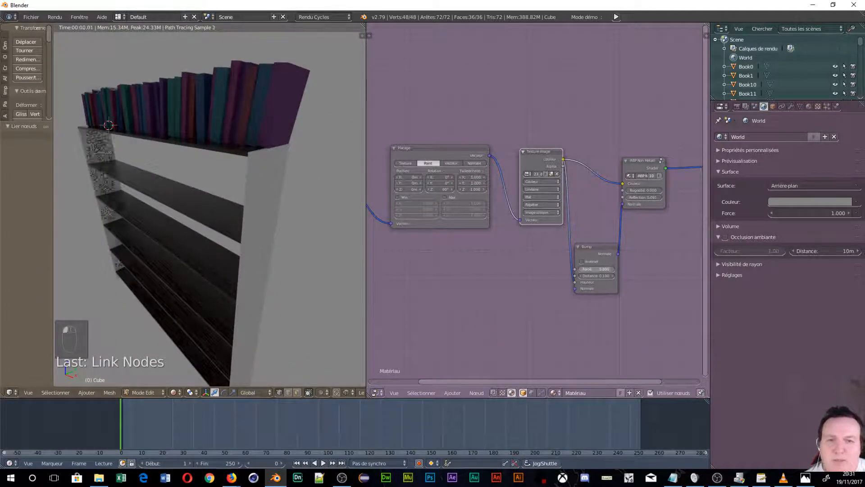
mouse_move(588, 269)
mouse_down()
mouse_move(568, 269)
mouse_move(577, 269)
mouse_up()
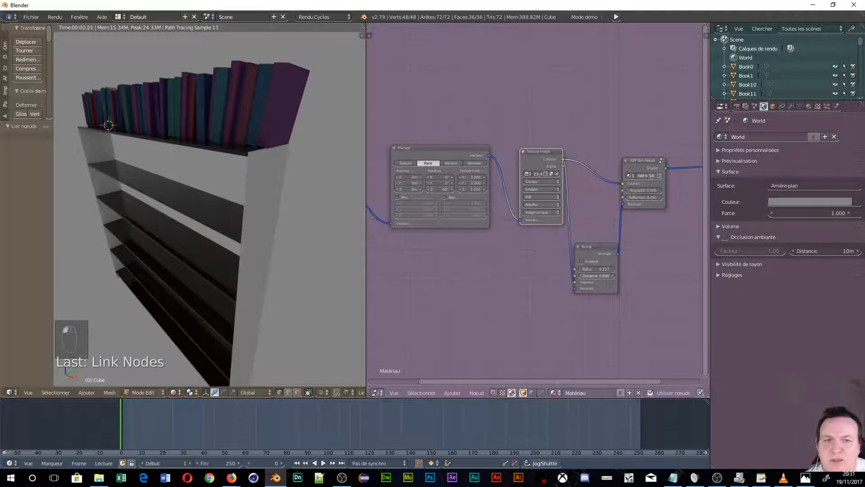
Lower the Bump node's distance to about 0.02 and inspect the wood surface on the shelves up close
drag(596, 276, 592, 275)
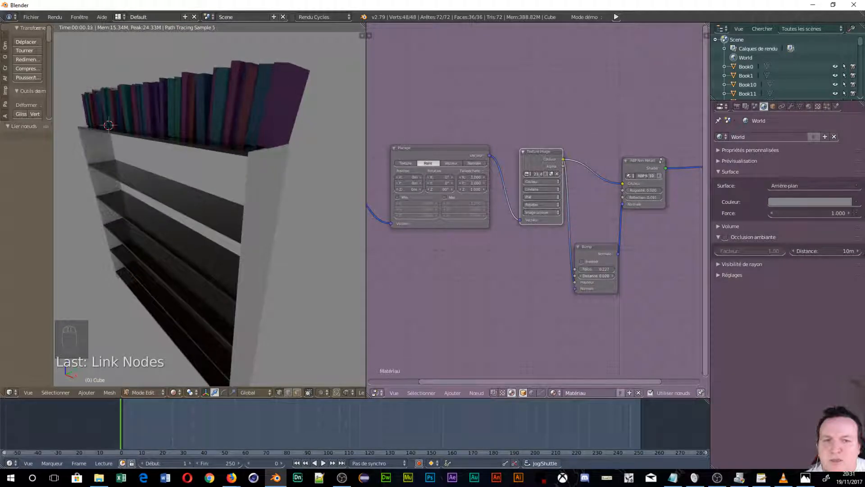
scroll(241, 276, up, 5)
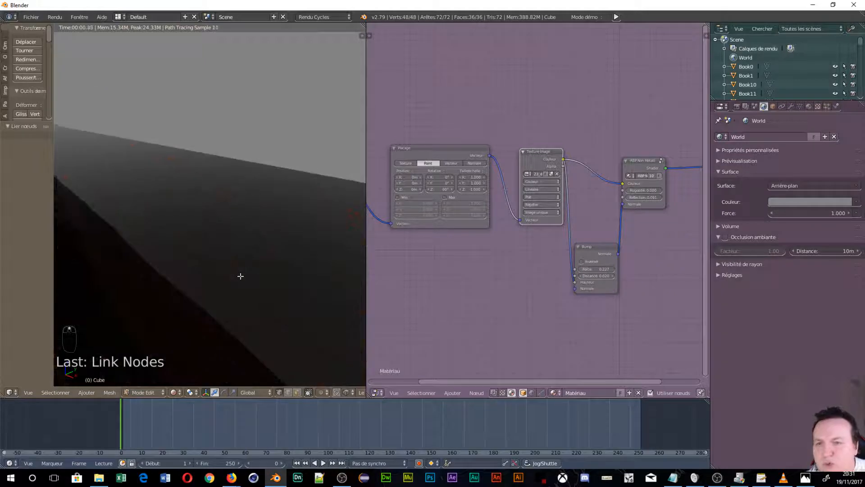
middle_drag(250, 284, 285, 257)
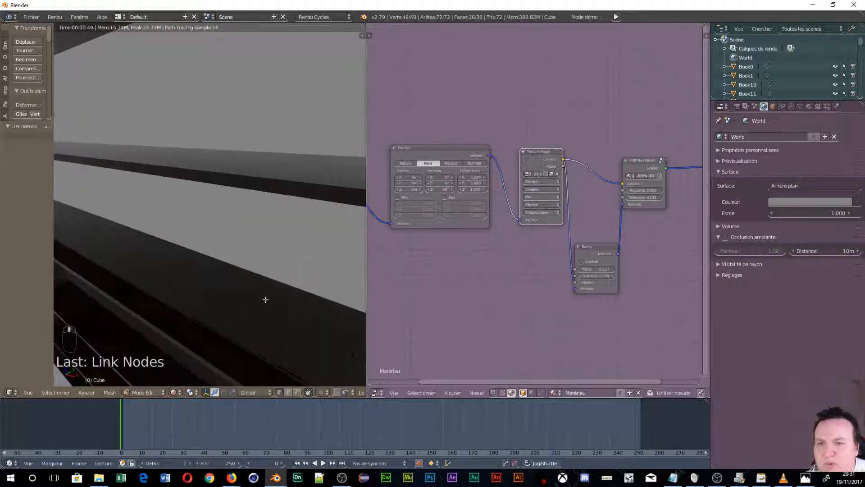
scroll(242, 313, down, 2)
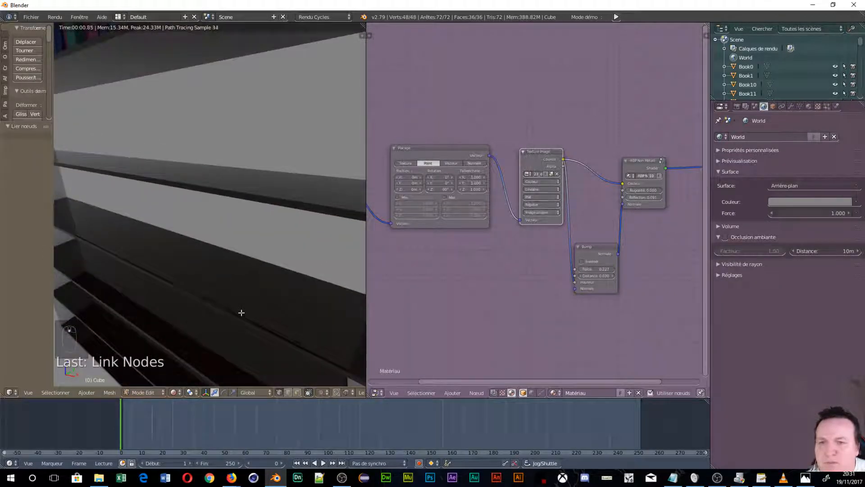
scroll(241, 313, down, 3)
middle_drag(286, 321, 129, 245)
scroll(239, 281, up, 7)
scroll(221, 290, down, 7)
scroll(156, 281, down, 5)
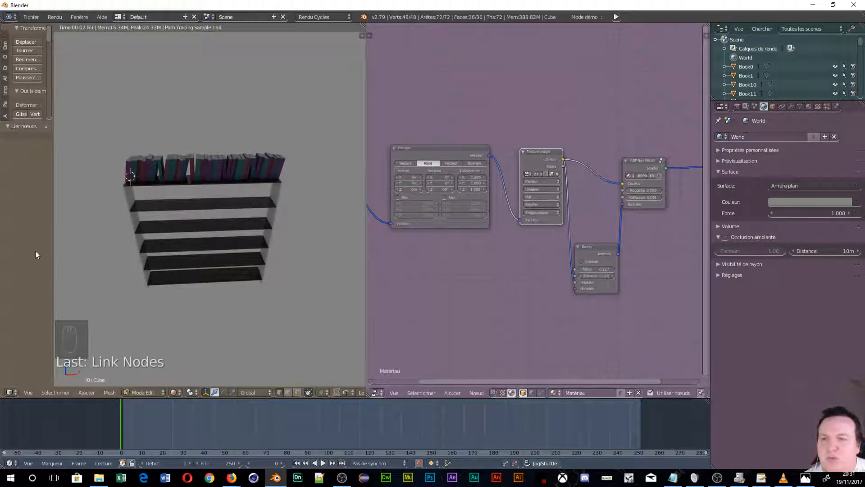
Return to Object Mode and assign the existing Matériau wood material to the bookshelf's side panel nearest the 3D cursor
click(149, 392)
click(150, 382)
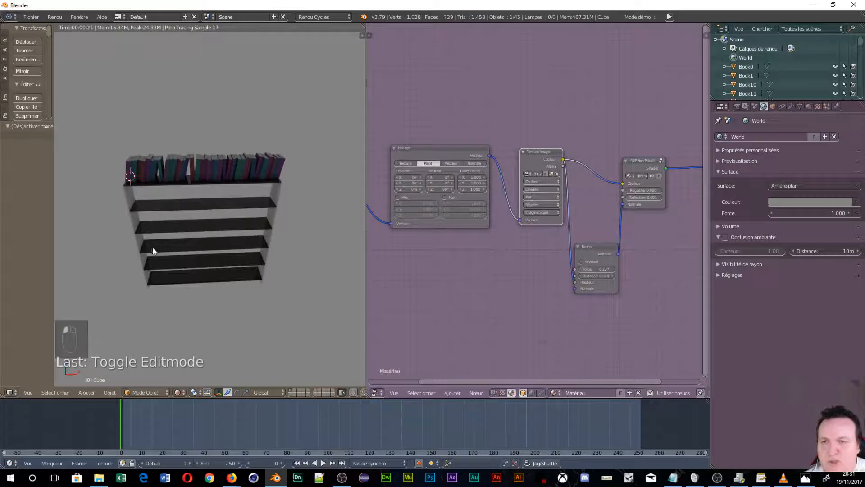
right_click(129, 200)
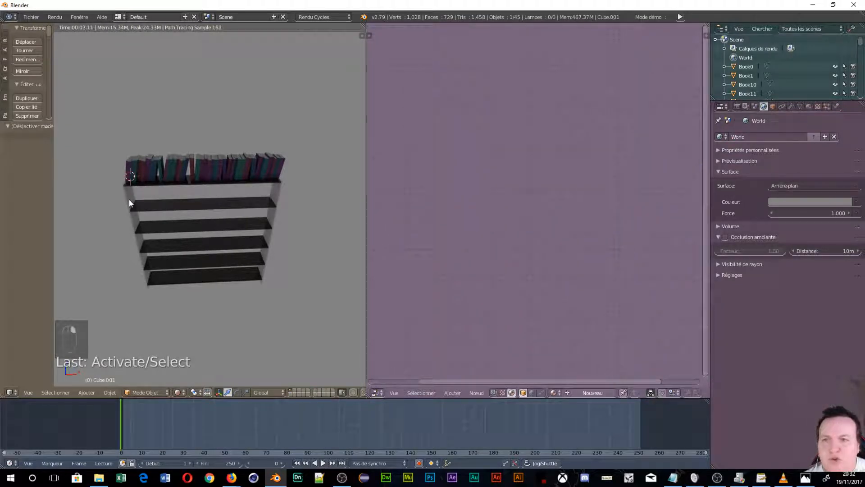
click(554, 393)
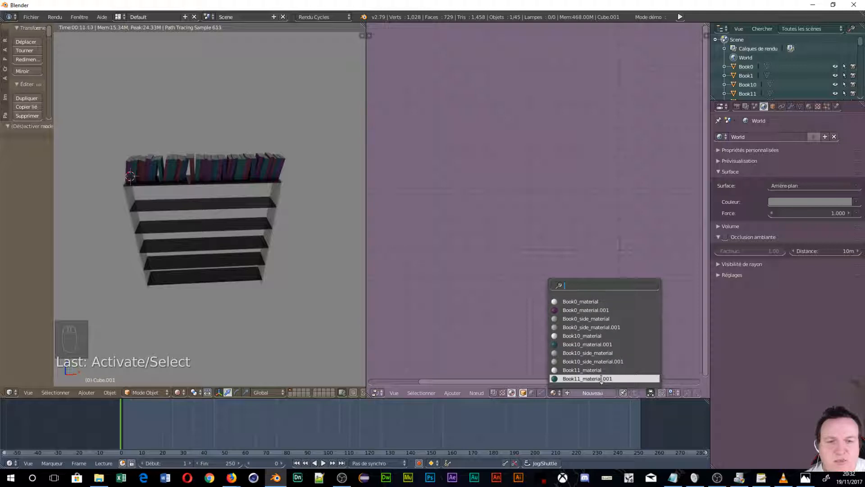
scroll(602, 387, down, 12)
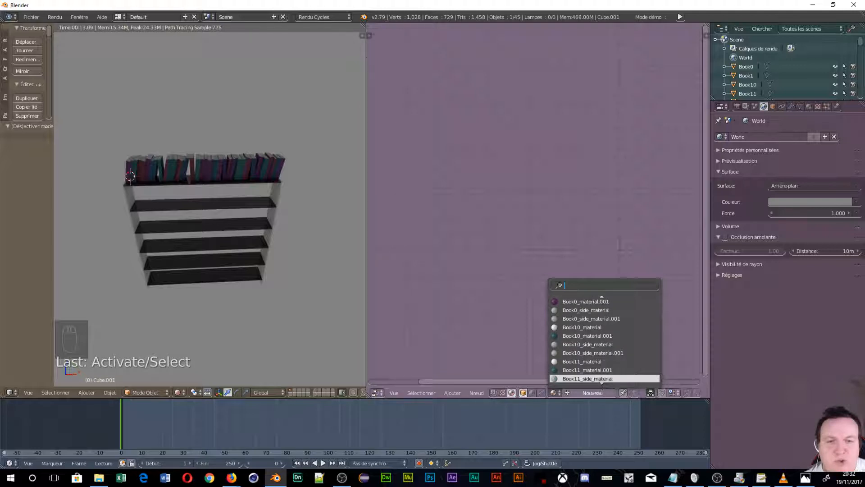
scroll(602, 387, down, 8)
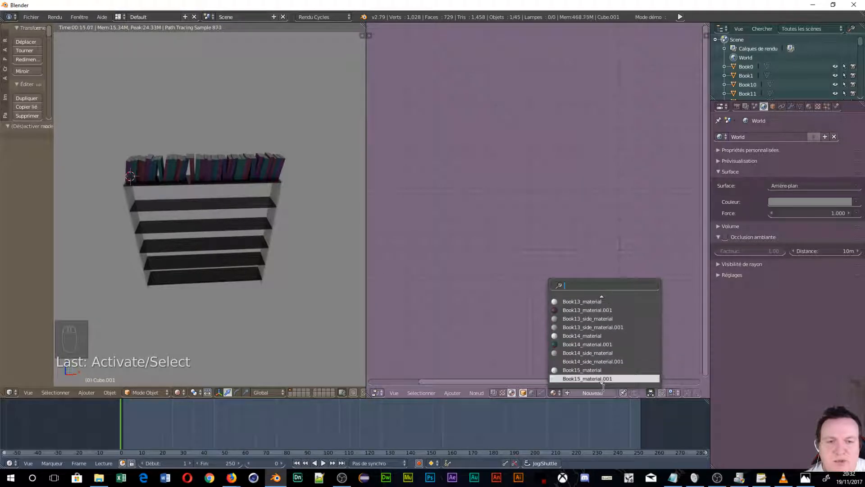
scroll(604, 387, down, 7)
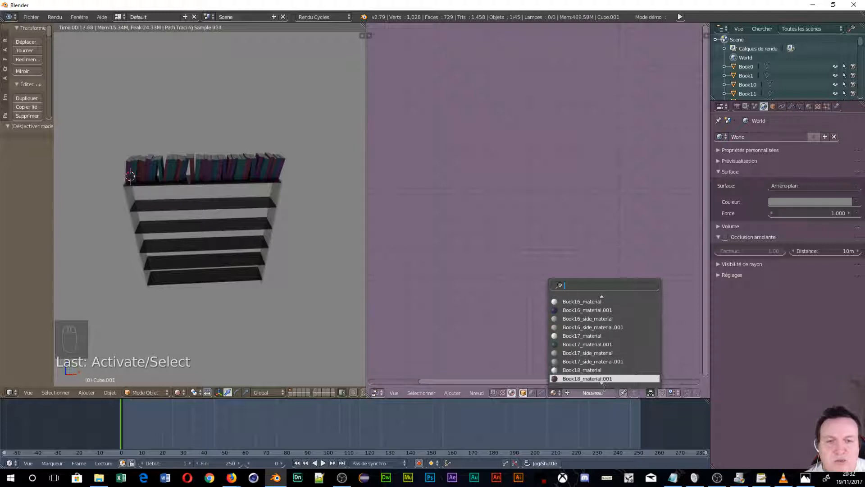
scroll(605, 388, down, 16)
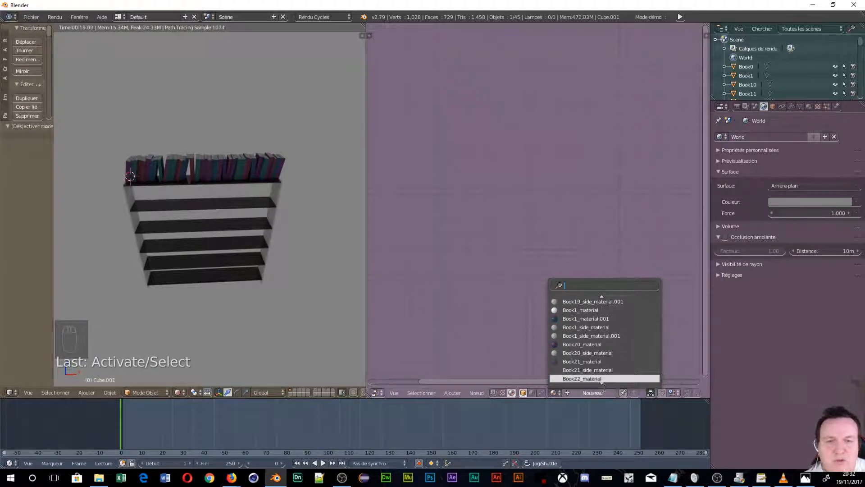
scroll(605, 387, down, 13)
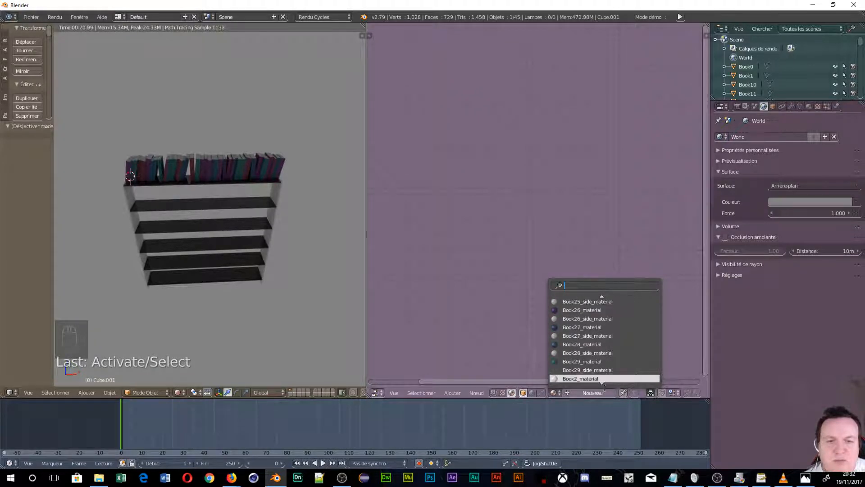
scroll(604, 388, down, 16)
scroll(604, 388, down, 16)
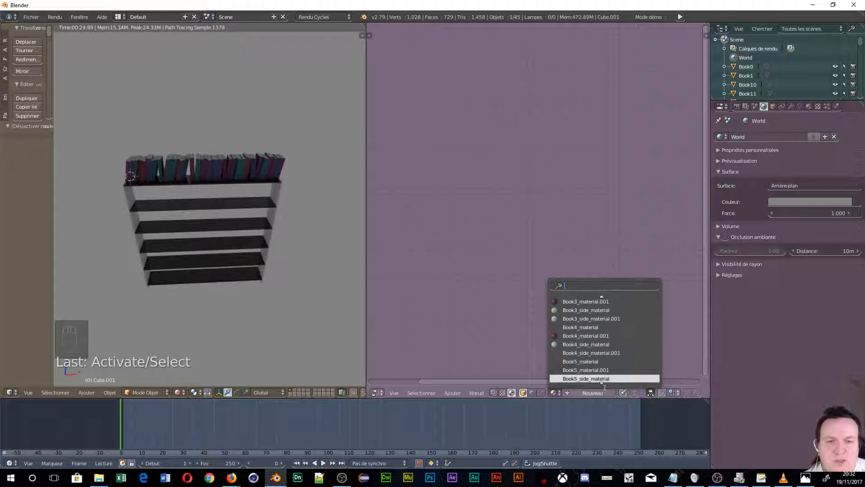
scroll(606, 390, down, 4)
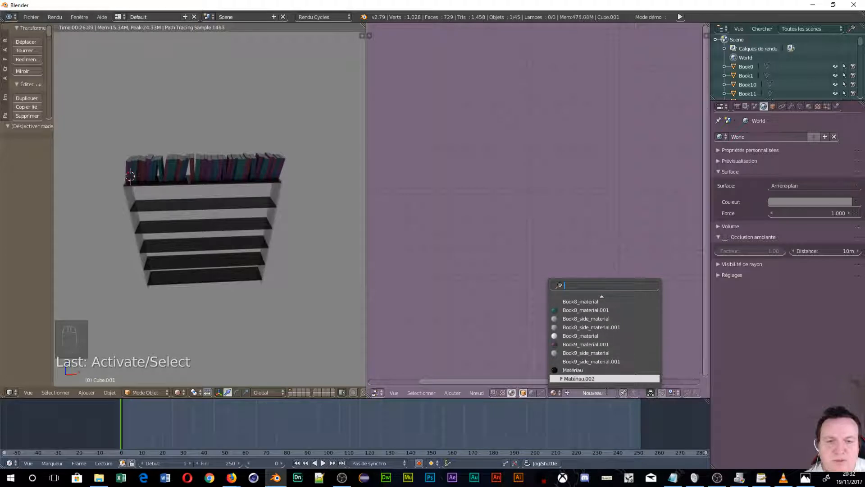
click(597, 370)
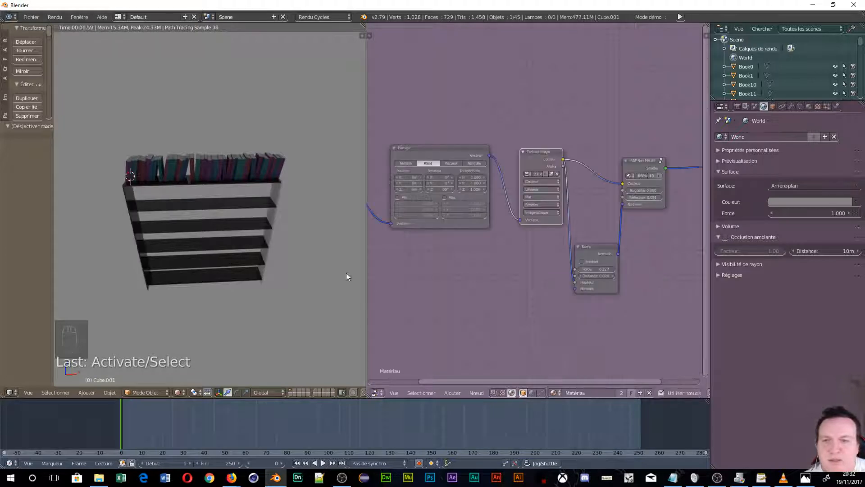
Switch the viewport to wireframe and UV-unwrap the side panel near the 3D cursor with a cube projection in Edit Mode
middle_drag(131, 220, 213, 193)
scroll(139, 176, up, 5)
scroll(212, 193, down, 6)
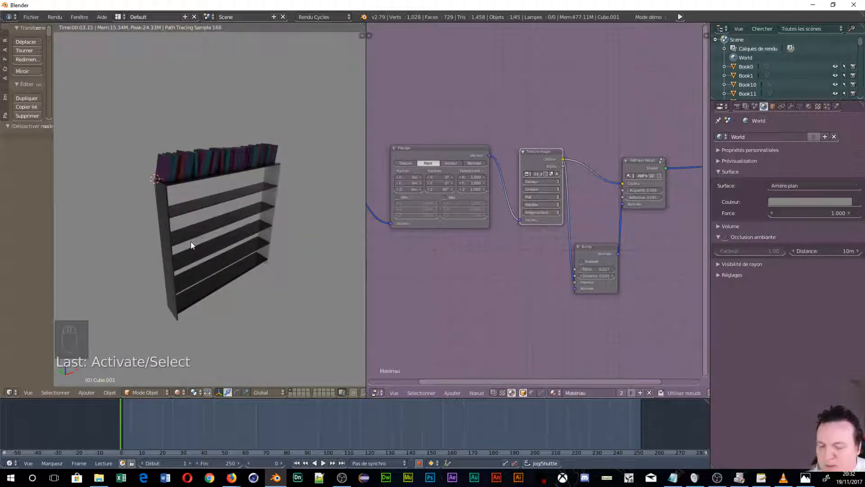
key(Tab)
click(250, 259)
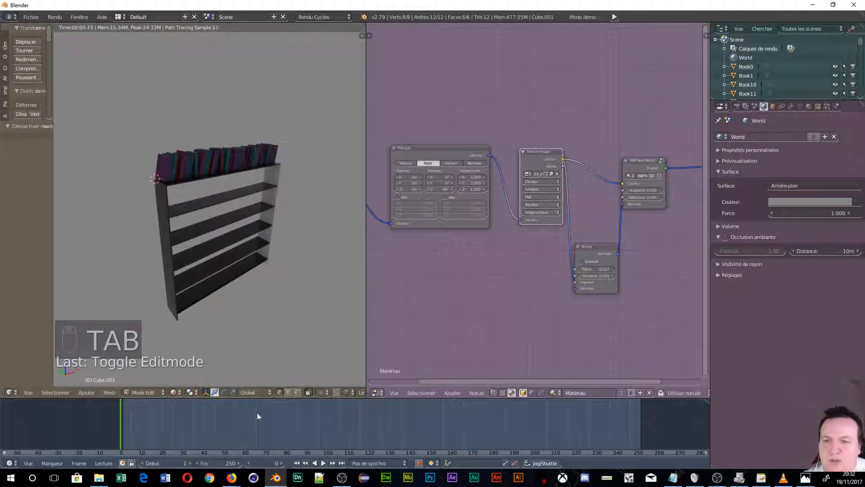
click(174, 393)
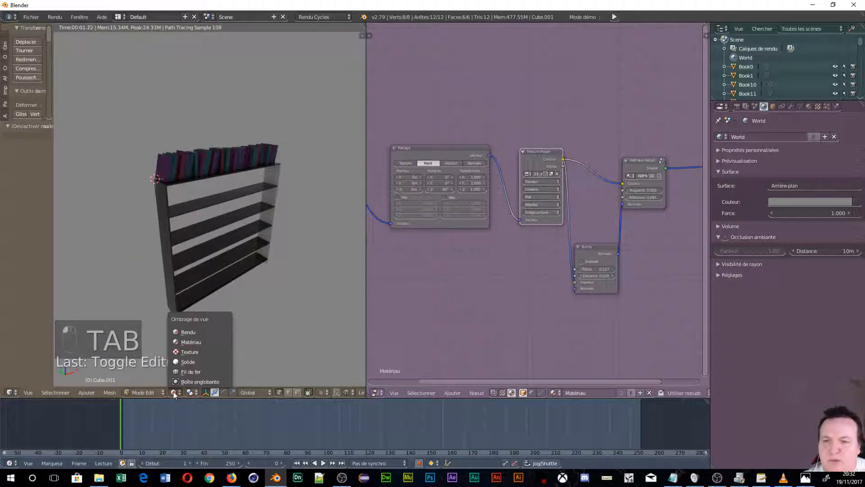
click(178, 371)
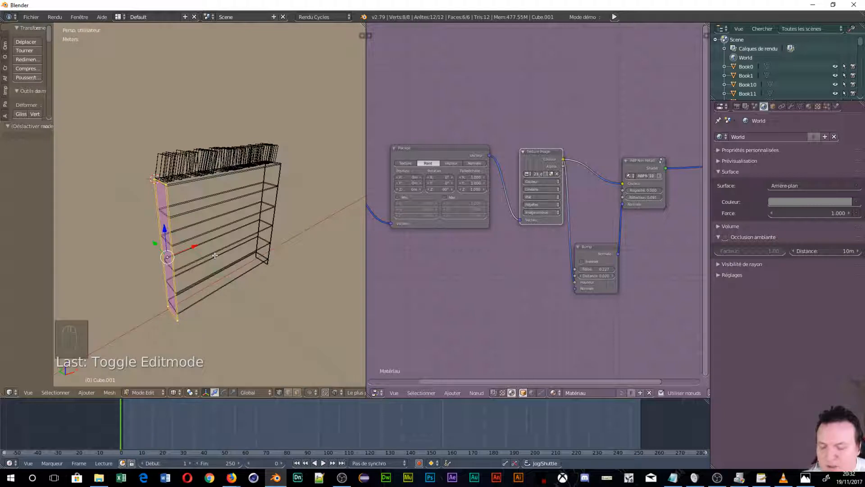
key(u)
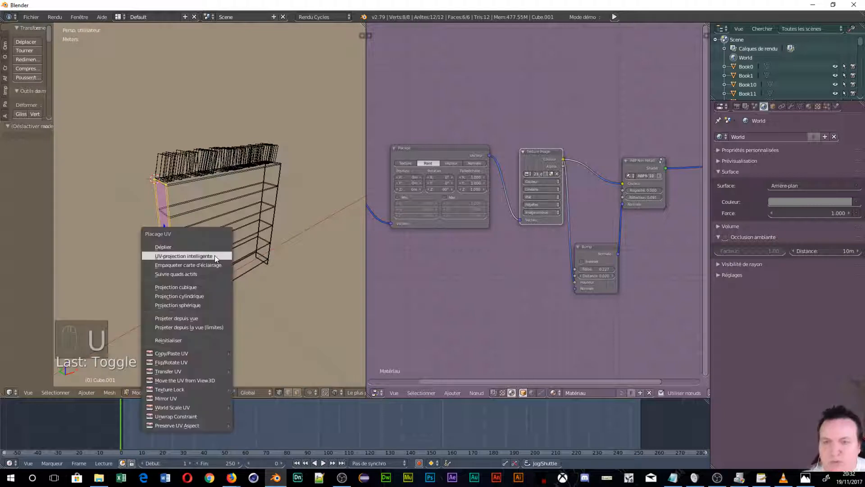
click(194, 288)
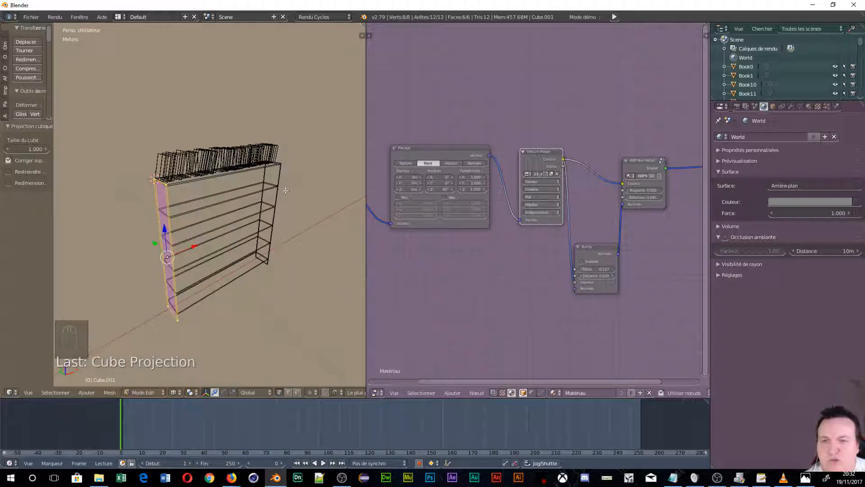
key(Tab)
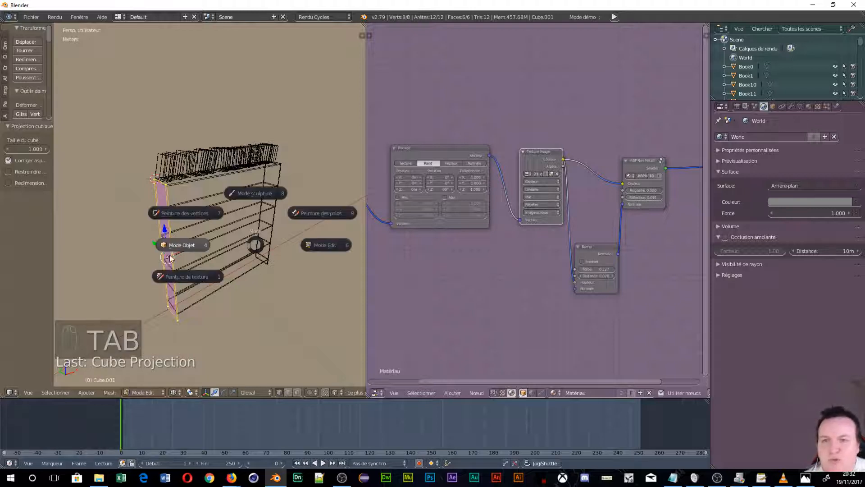
Select the opposite side panel, UV-unwrap it with a cube projection in Edit Mode, and return to Object Mode
right_click(277, 207)
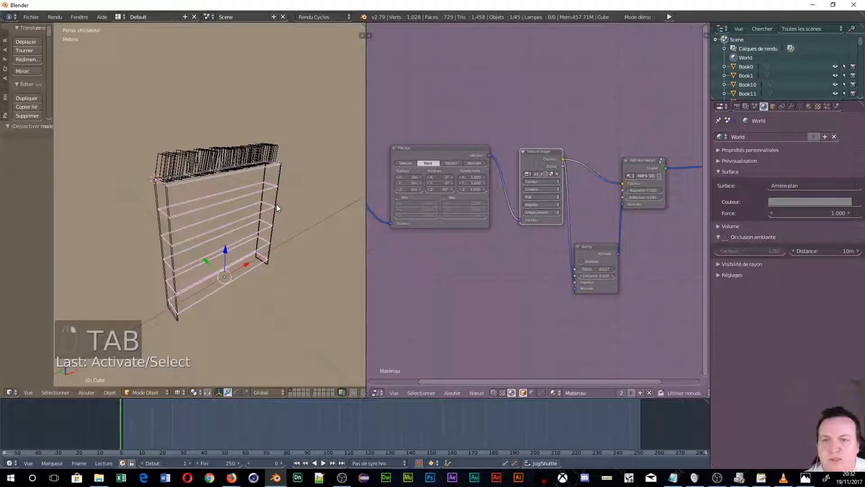
key(Tab)
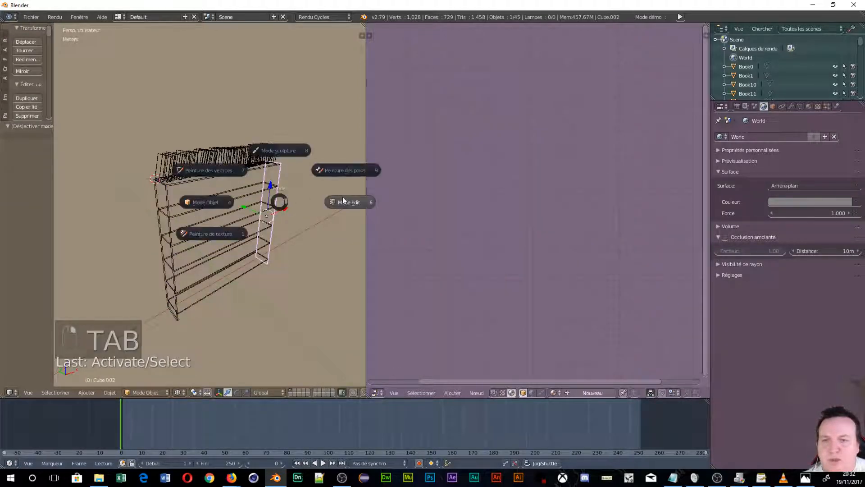
click(343, 201)
key(u)
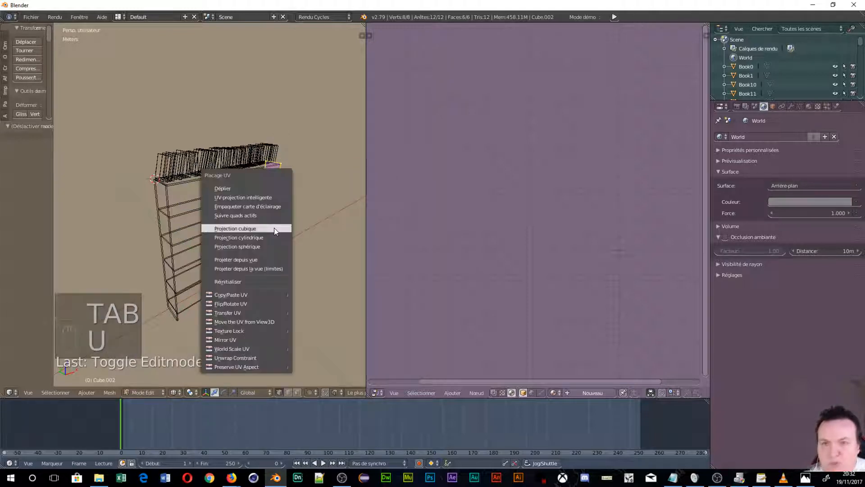
click(269, 229)
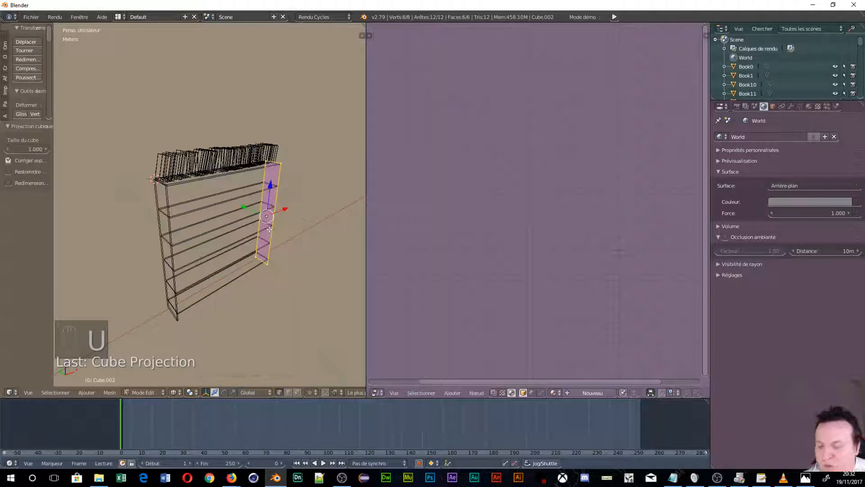
key(Tab)
click(194, 229)
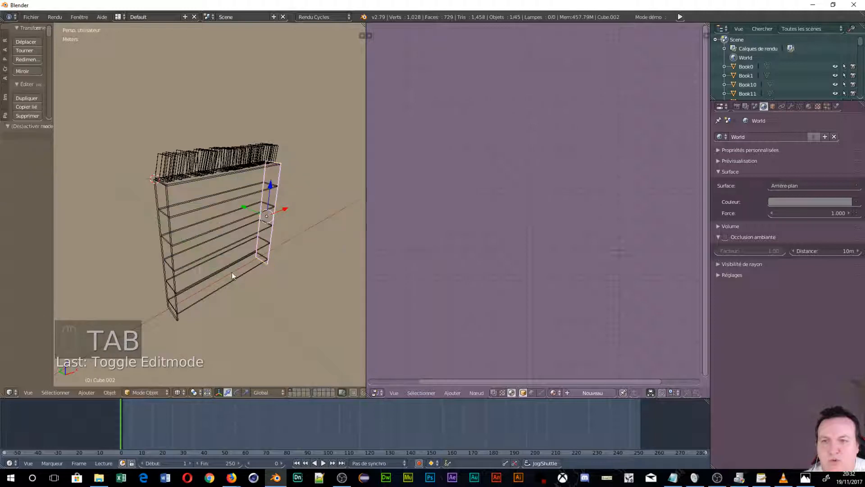
Assign the existing Matériau wood material to the selected opposite side panel and show the viewport in rendered shading
click(554, 392)
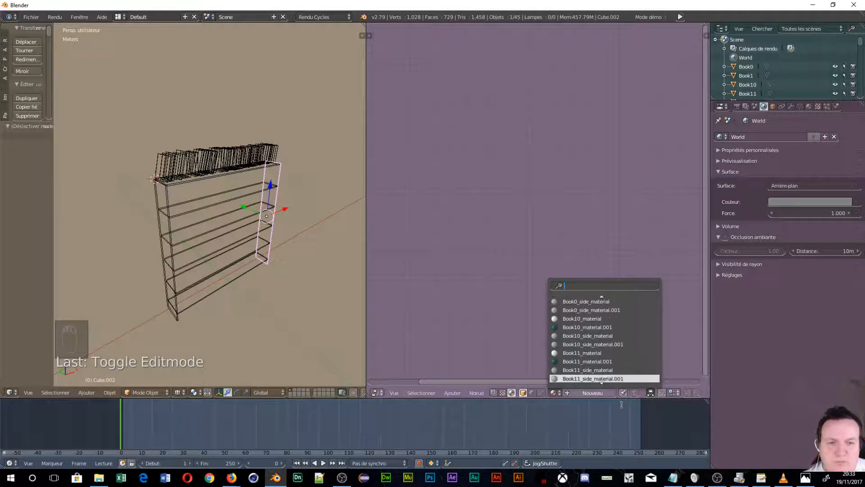
scroll(601, 380, down, 19)
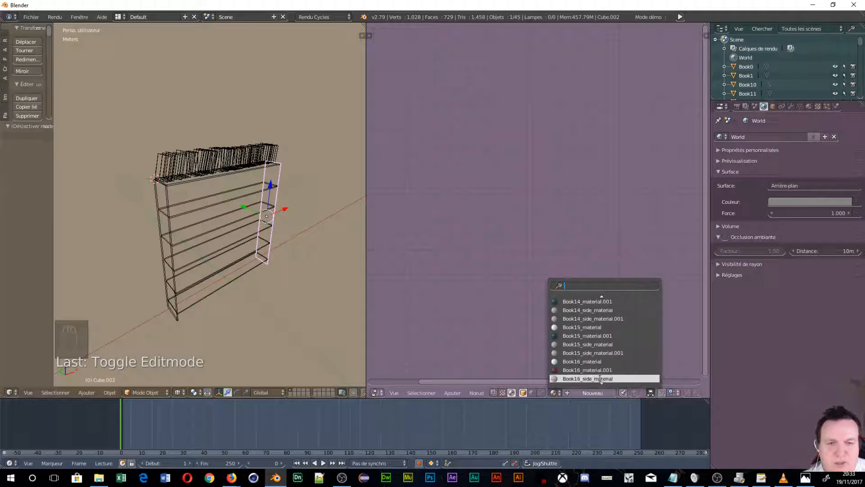
scroll(602, 380, down, 20)
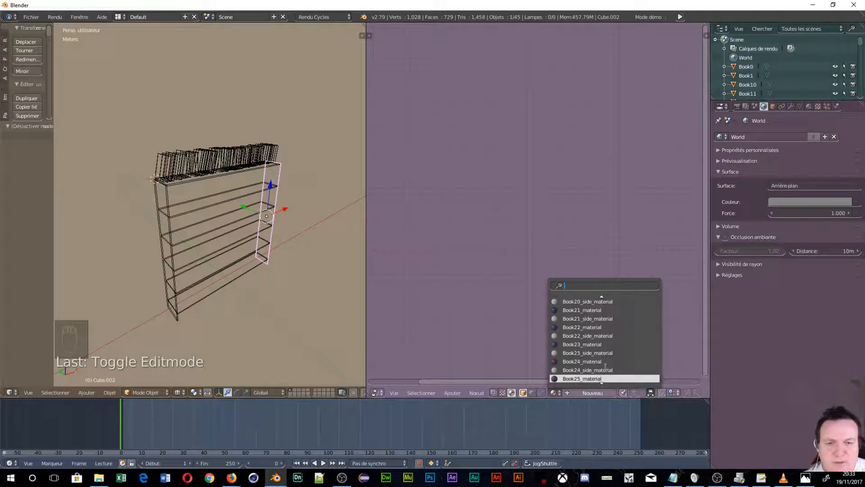
scroll(605, 366, down, 20)
scroll(612, 371, down, 20)
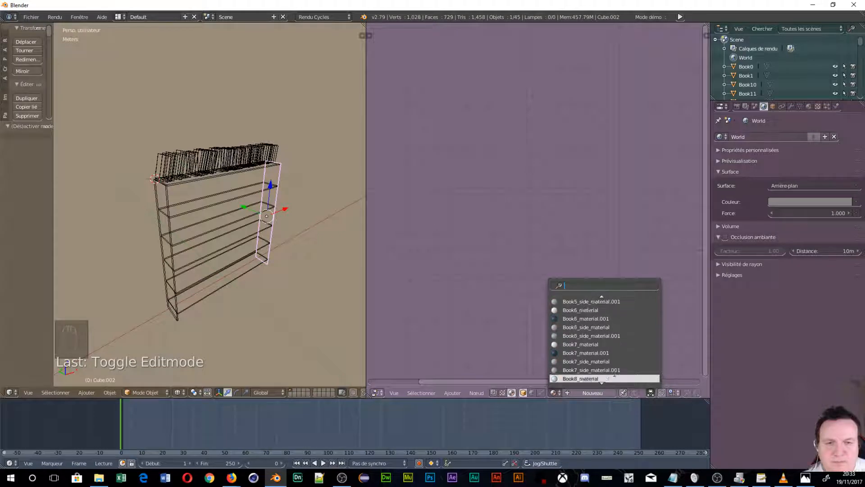
scroll(614, 373, down, 9)
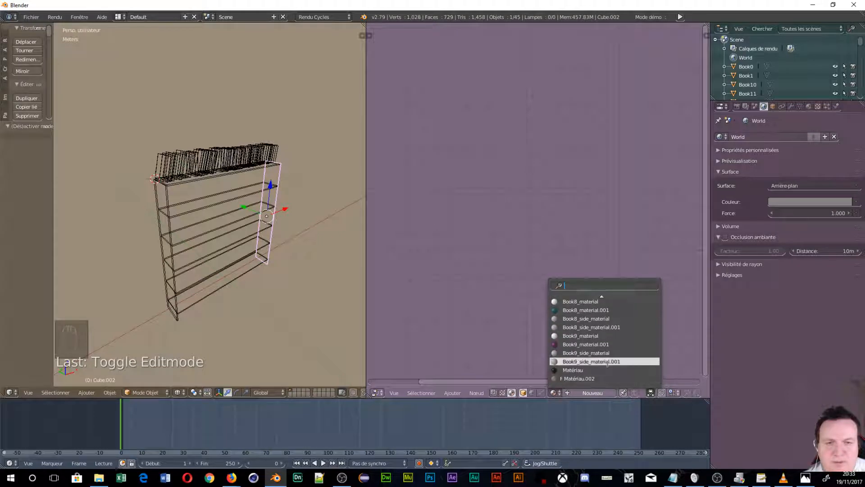
click(612, 370)
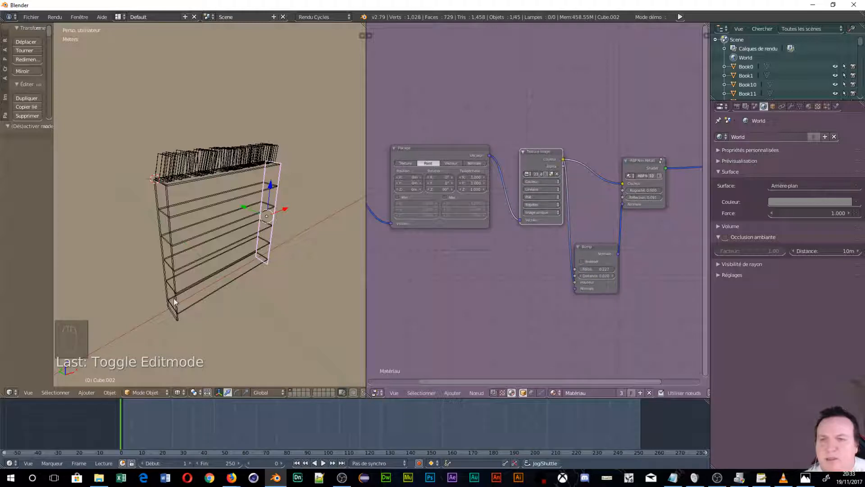
key(shift+z)
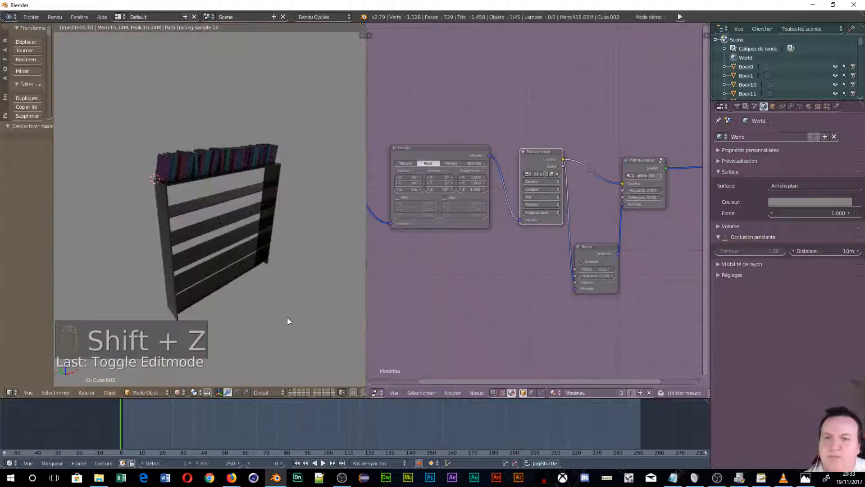
Inspect the rendered bookshelf from the front and switch the viewport to wireframe
scroll(305, 296, up, 5)
middle_drag(305, 296, 276, 247)
scroll(221, 248, down, 5)
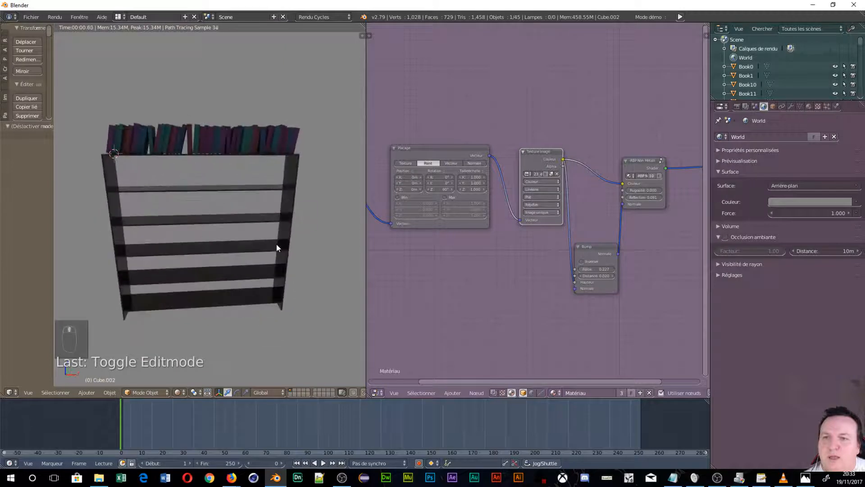
scroll(262, 247, down, 2)
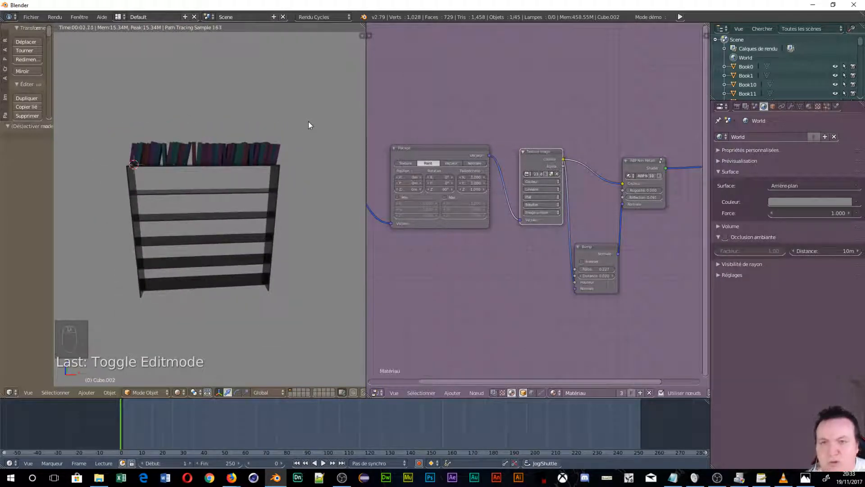
key(z)
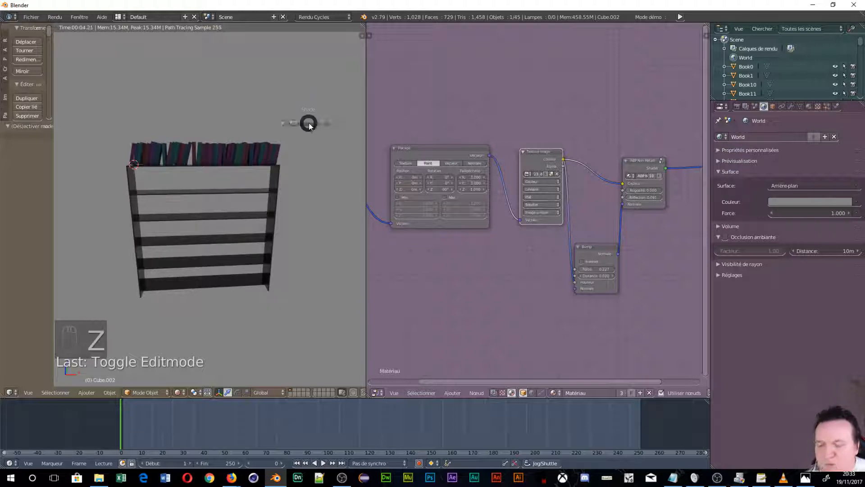
click(372, 127)
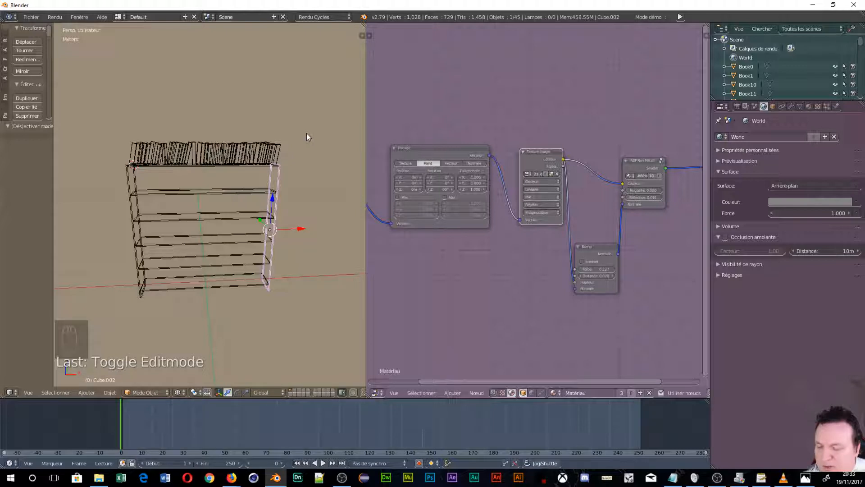
Select all the books on top of the bookshelf and duplicate them in place
key(a)
key(b)
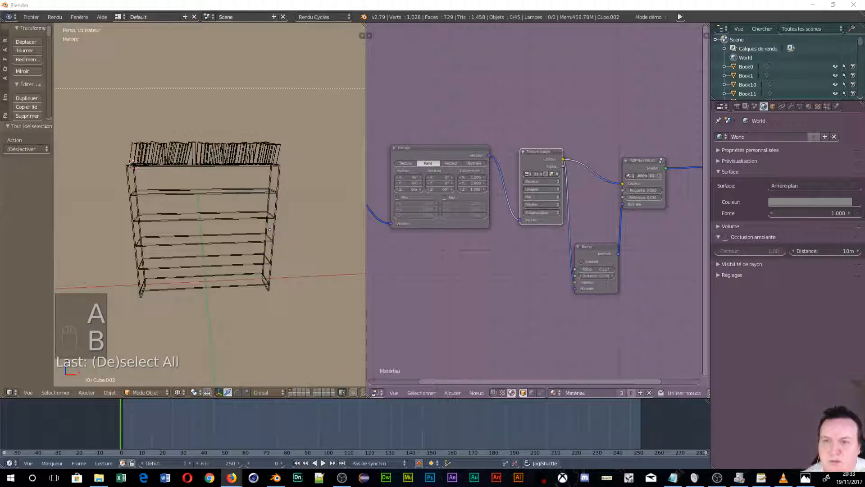
drag(129, 110, 288, 150)
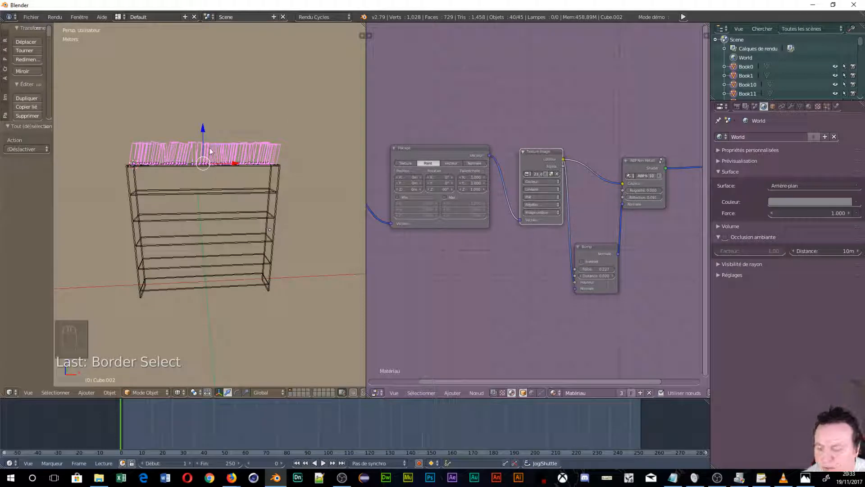
key(shift+d)
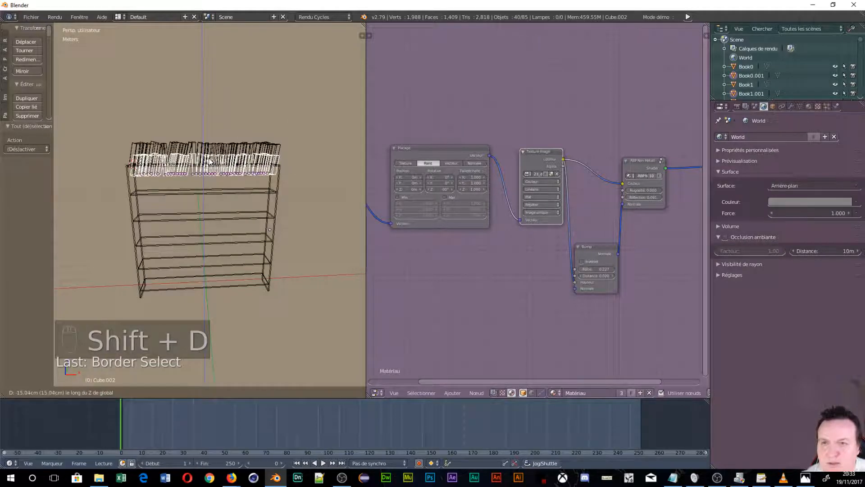
right_click(207, 172)
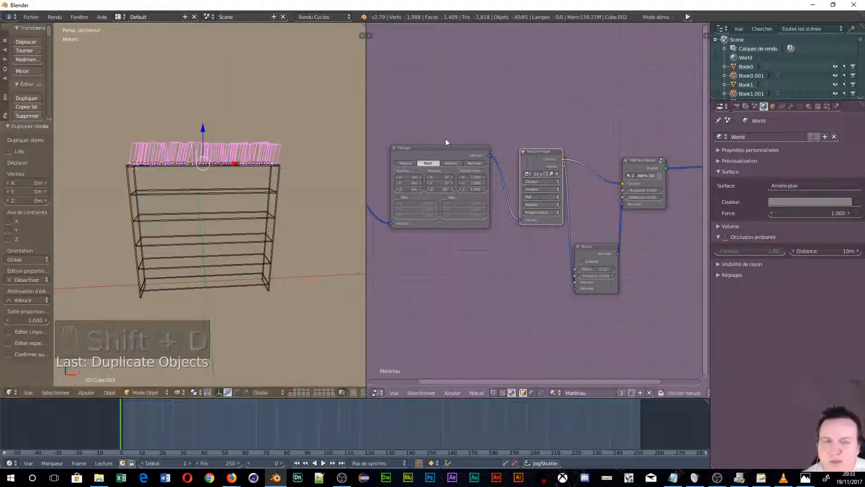
click(791, 106)
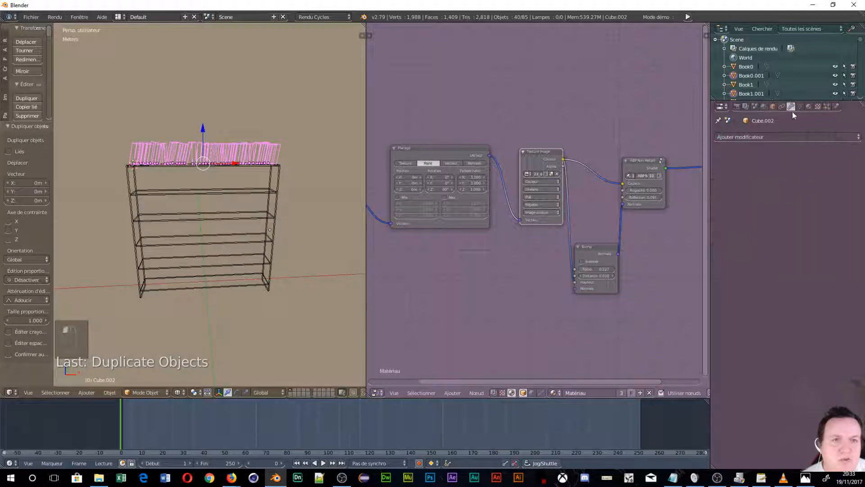
click(747, 137)
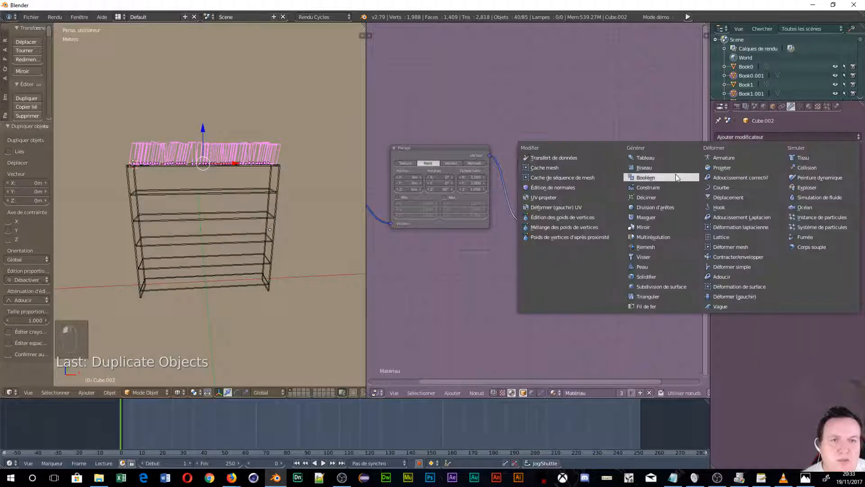
click(655, 161)
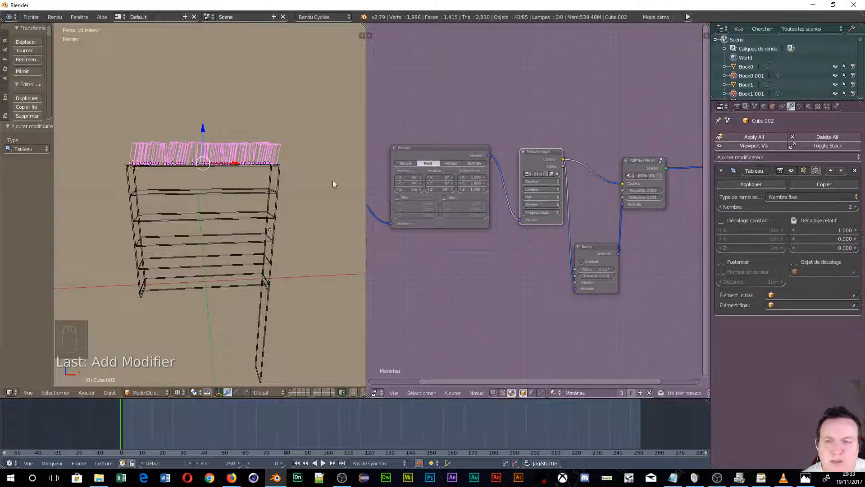
click(855, 172)
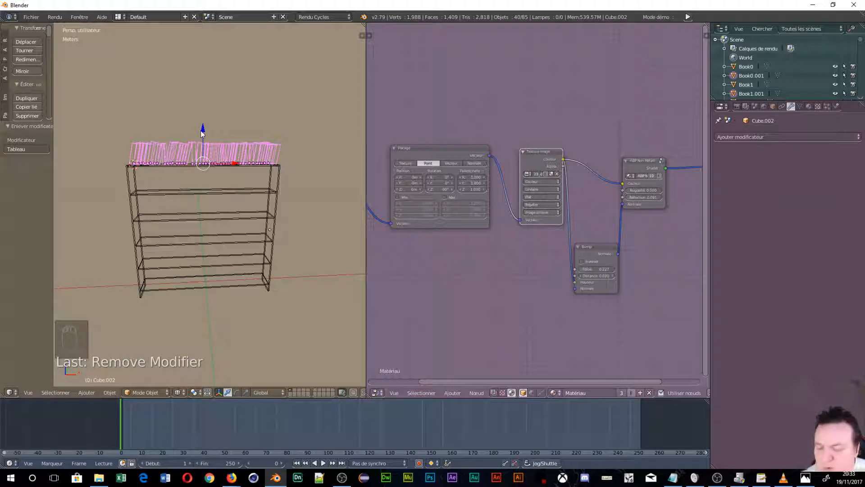
key(ctrl+j)
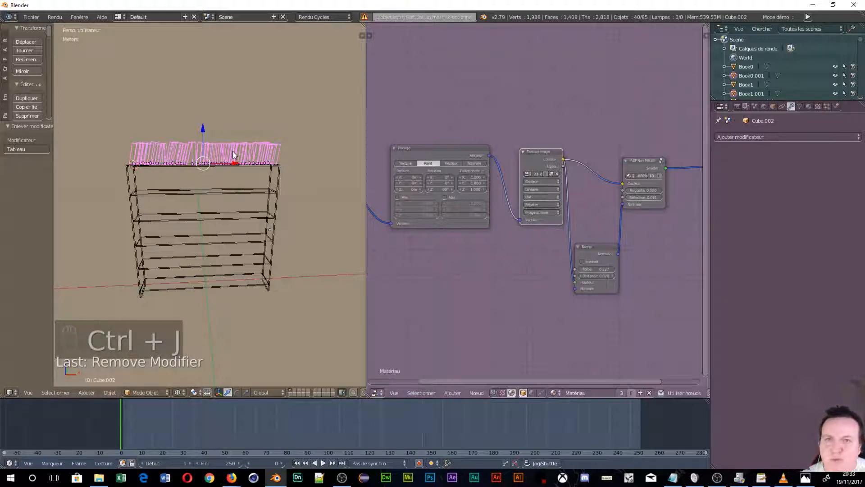
Select the books in the right-hand part of the row, including Book25.001, Book26.001 and Book27.001, and join them into one object
right_click(233, 155)
scroll(240, 154, up, 4)
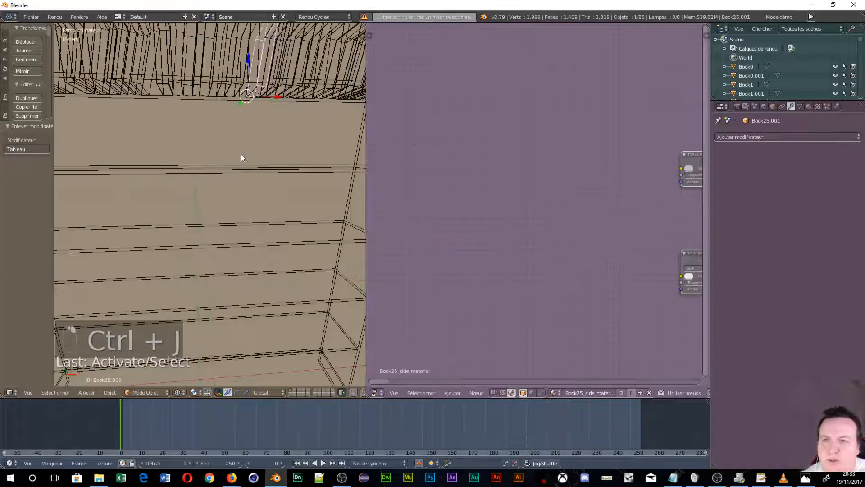
shift+middle_drag(247, 139, 207, 250)
shift+right_click(185, 250)
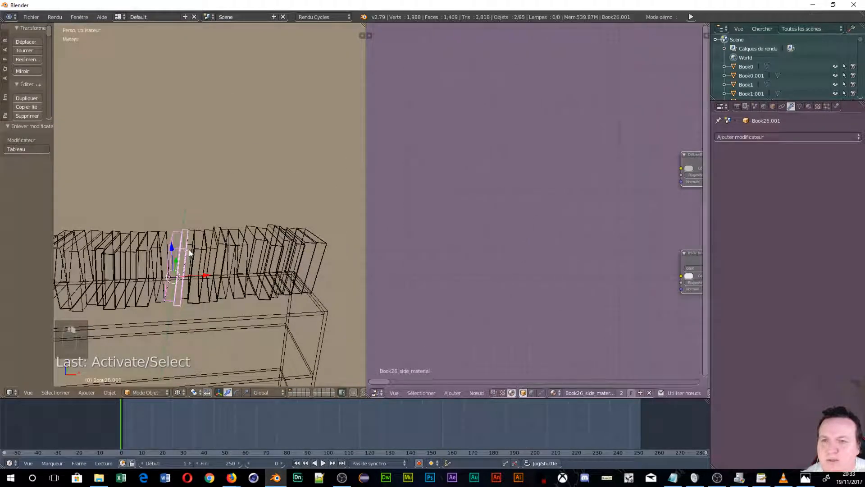
shift+right_click(192, 250)
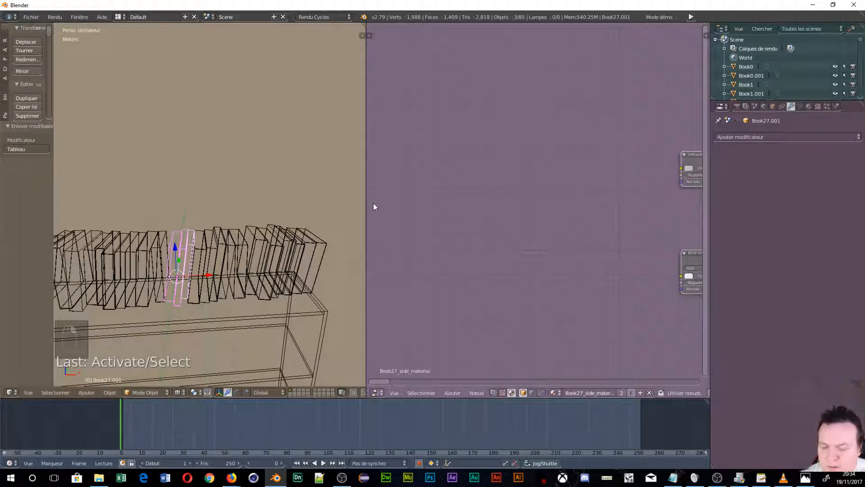
key(b)
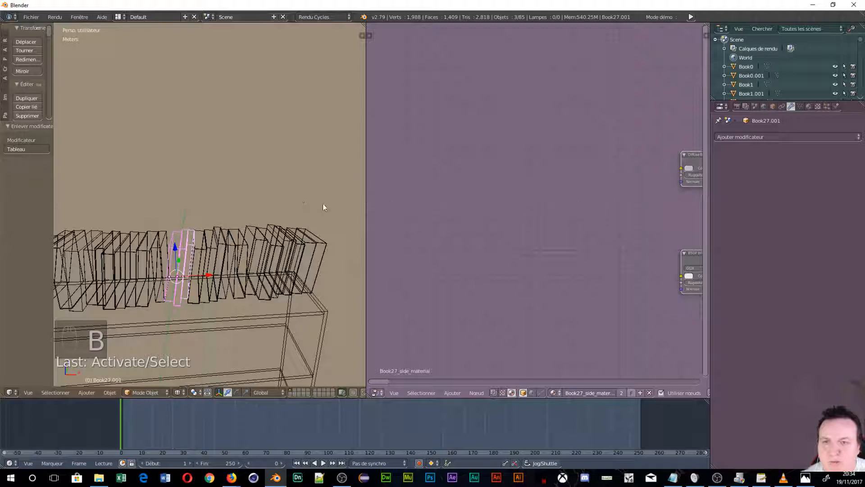
drag(301, 251, 313, 229)
right_drag(314, 225, 303, 228)
right_click(310, 198)
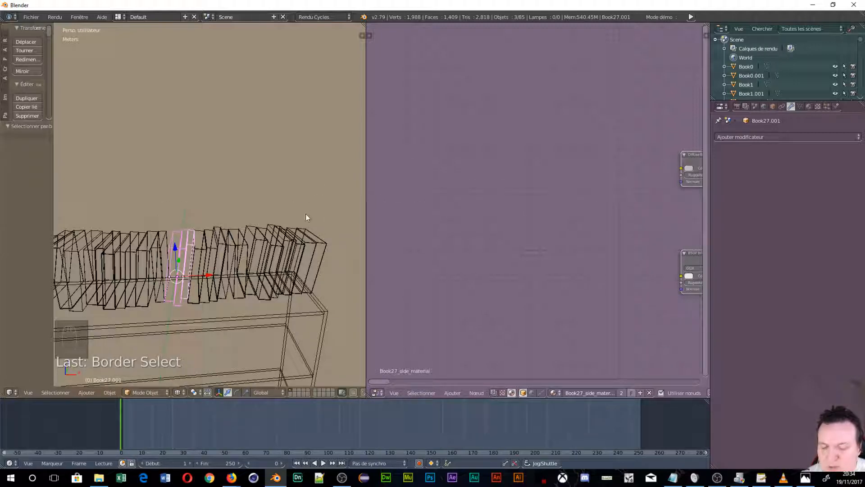
key(b)
drag(230, 238, 201, 249)
key(ctrl+j)
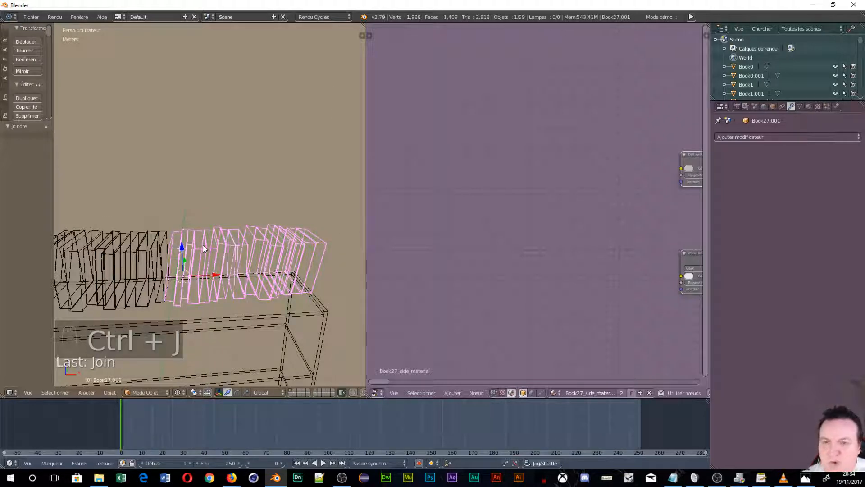
Join the middle books and the remaining books at the end nearest the 3D cursor into the same object
scroll(180, 216, down, 4)
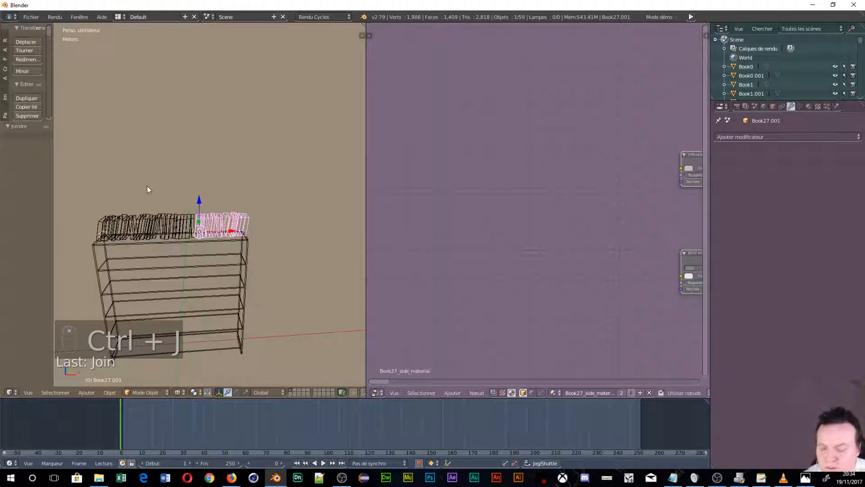
key(b)
drag(145, 182, 218, 217)
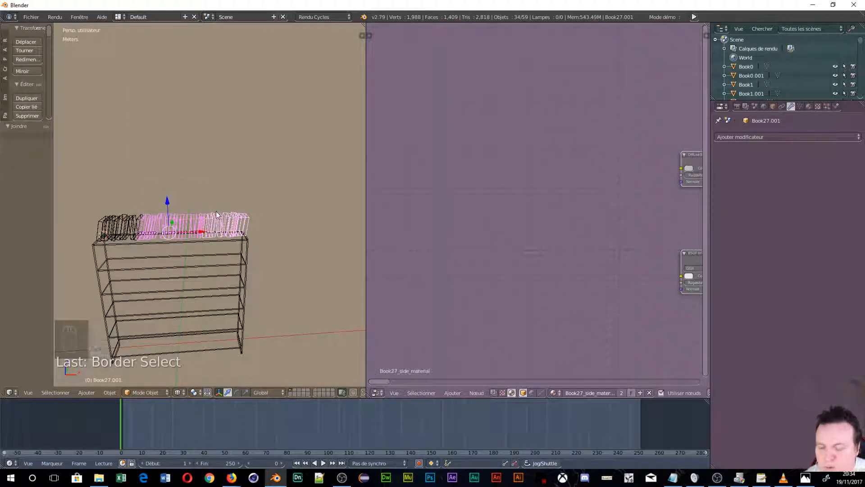
key(ctrl+j)
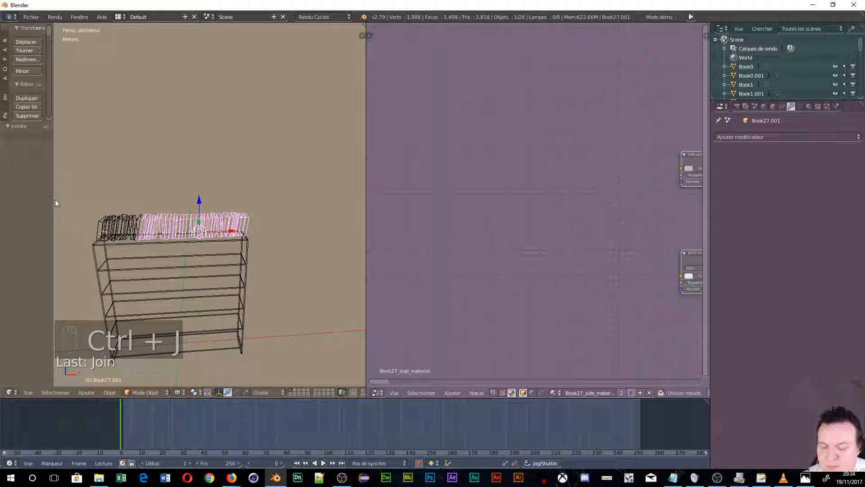
key(b)
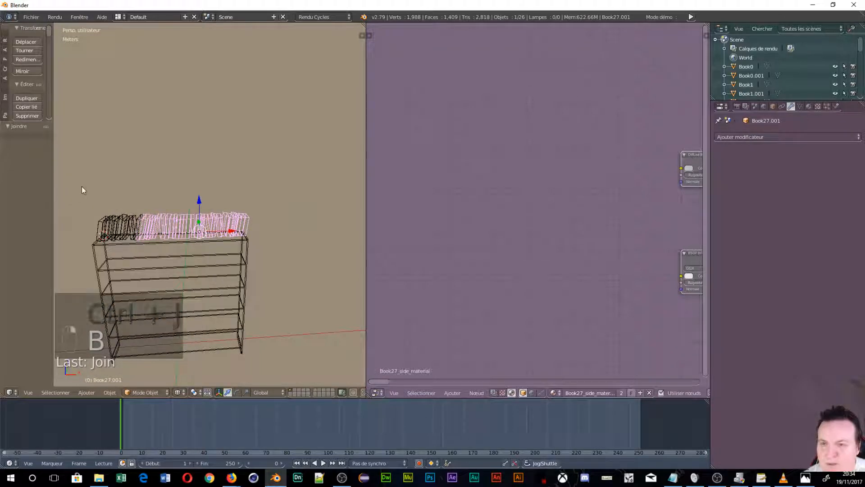
key(b)
drag(82, 186, 163, 226)
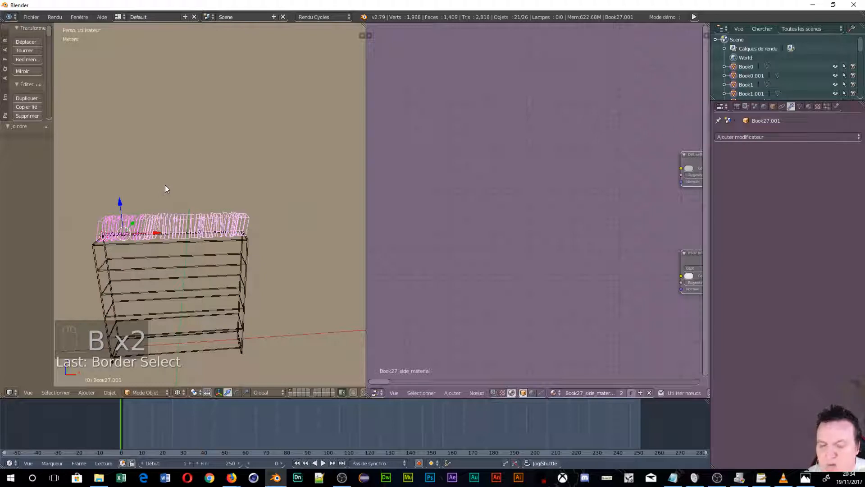
key(ctrl+j)
Add an Array (Tableau) modifier to the joined books and set its relative X offset to 0
click(779, 137)
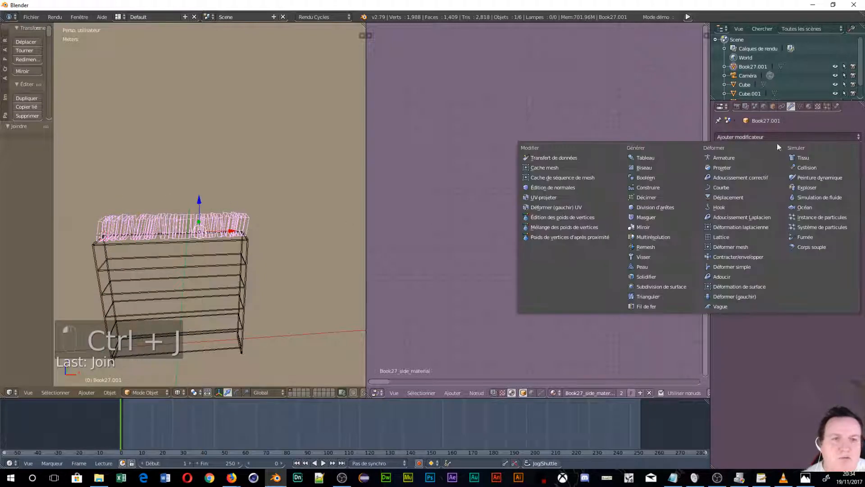
click(639, 158)
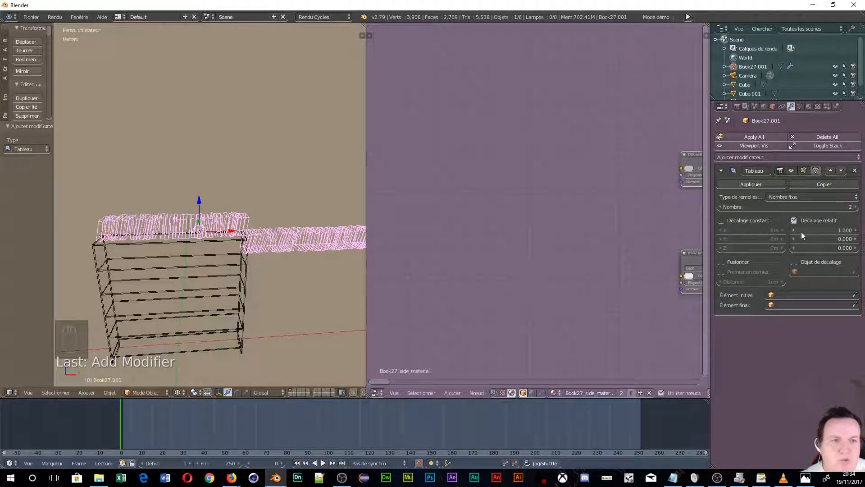
middle_drag(278, 282, 264, 264)
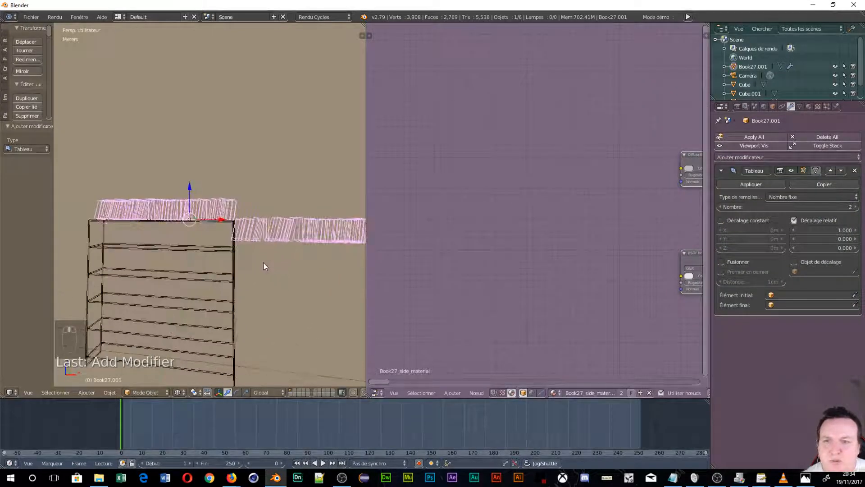
double_click(796, 231)
text(0)
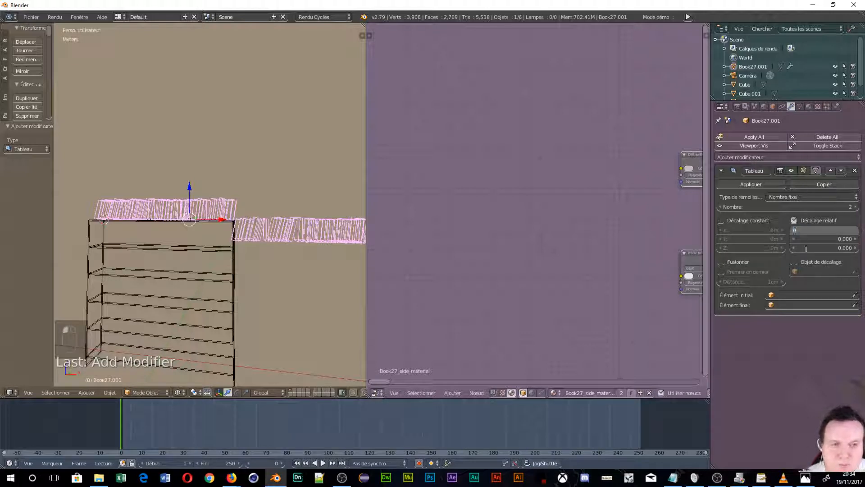
key(Return)
Set the array's relative Z offset to 1, then lower it to -0.790 to bring the copied row towards the shelf below
double_click(808, 250)
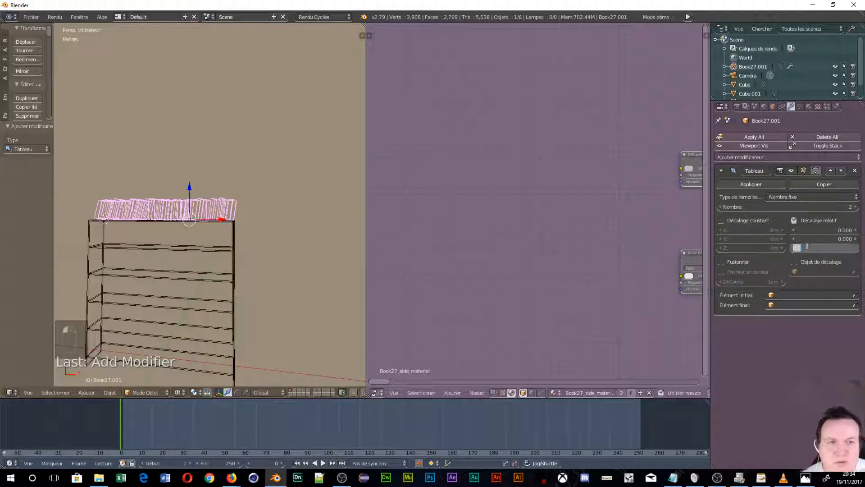
text(1)
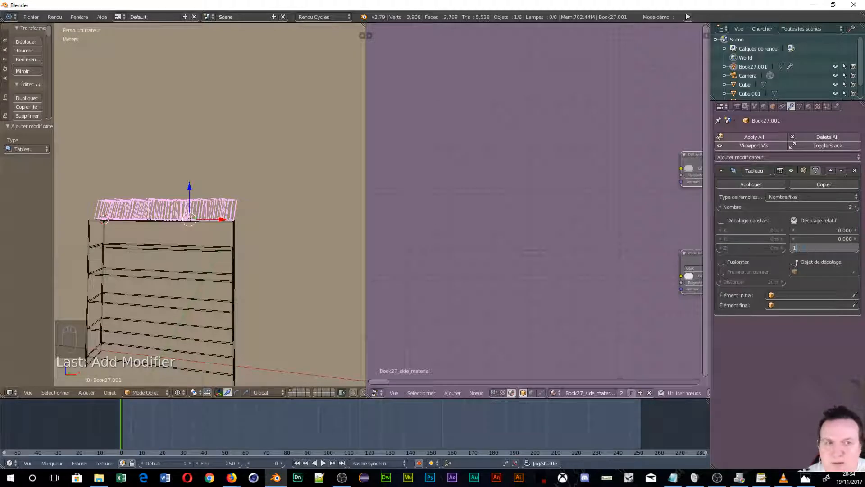
key(Return)
mouse_move(218, 236)
middle_down()
mouse_move(204, 235)
mouse_move(212, 249)
middle_up()
drag(796, 251, 656, 251)
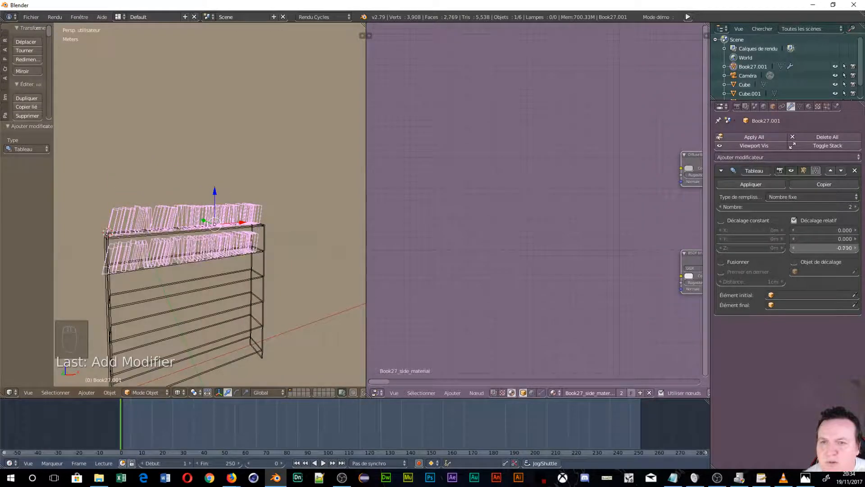
In front orthographic view, set the array's relative Z offset to -0.700 to align the copied row with the second shelf
middle_drag(144, 328, 123, 318)
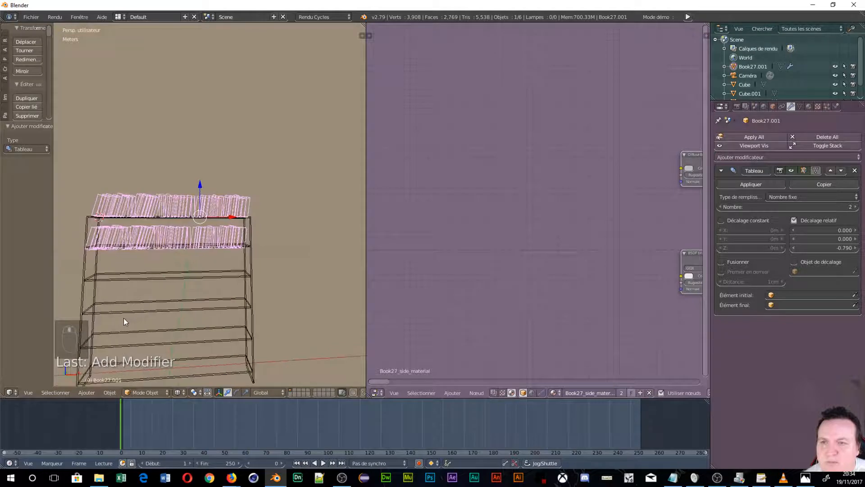
key(KP_1)
key(KP_5)
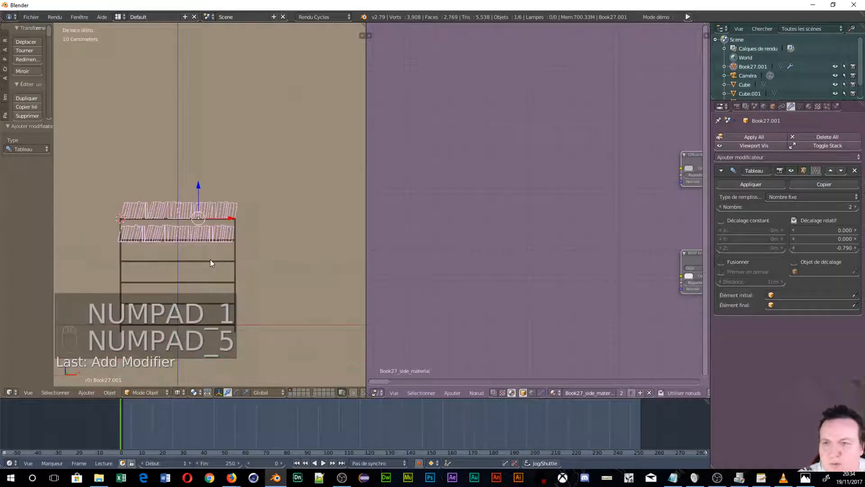
scroll(207, 272, up, 3)
shift+middle_drag(265, 234, 281, 226)
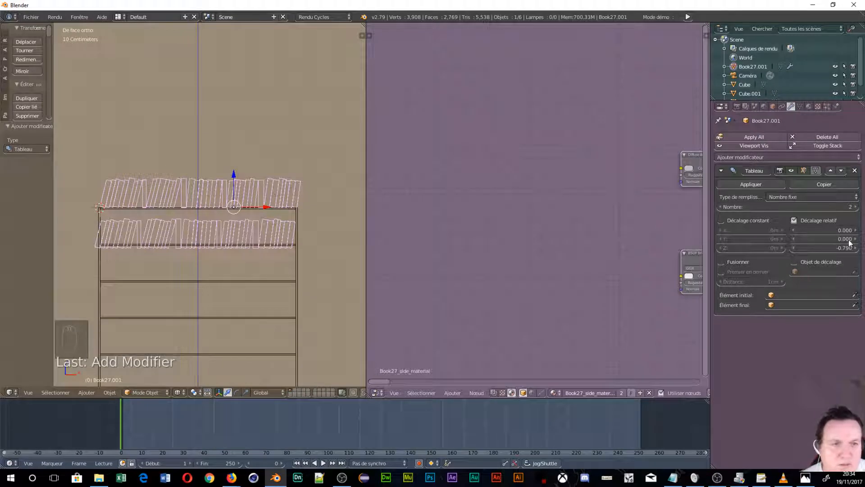
drag(856, 249, 863, 249)
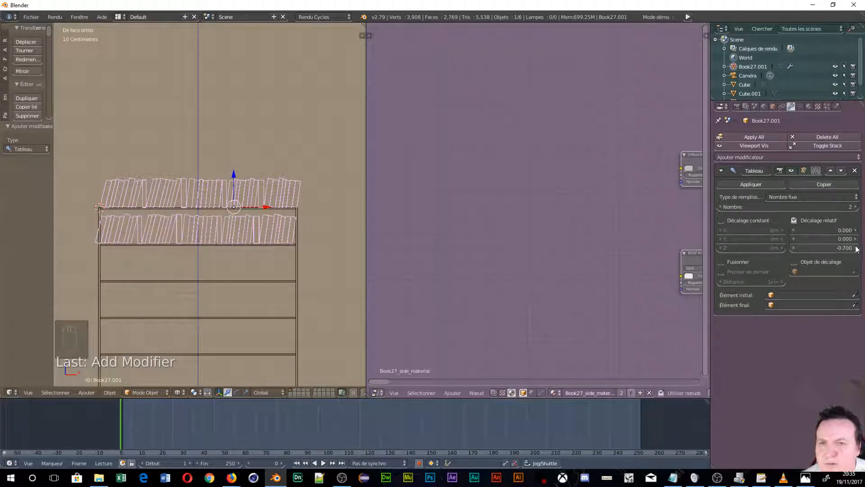
Set the book array's relative X offset to 0.010 and raise its count to 9, keeping the relative Y offset at 0
click(856, 239)
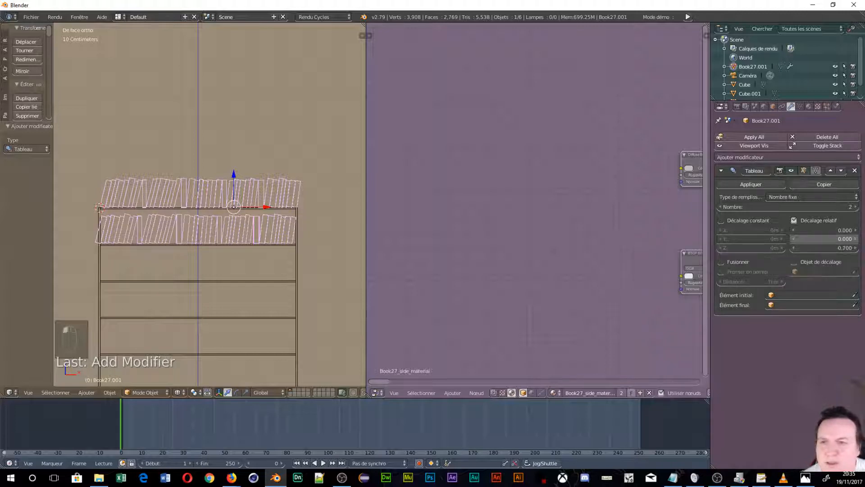
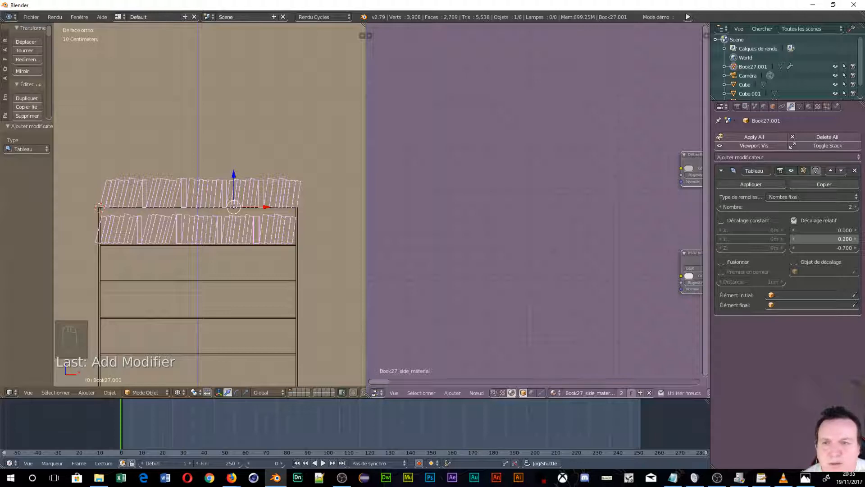
drag(857, 240, 852, 240)
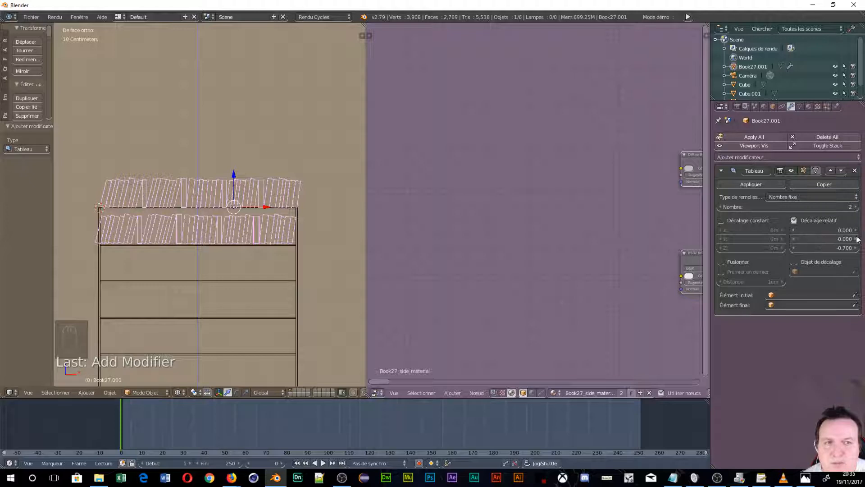
drag(856, 231, 858, 209)
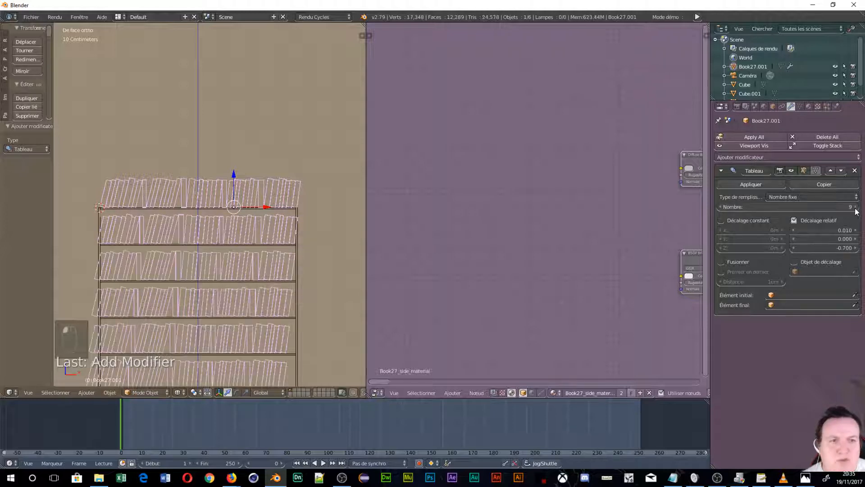
scroll(228, 280, down, 3)
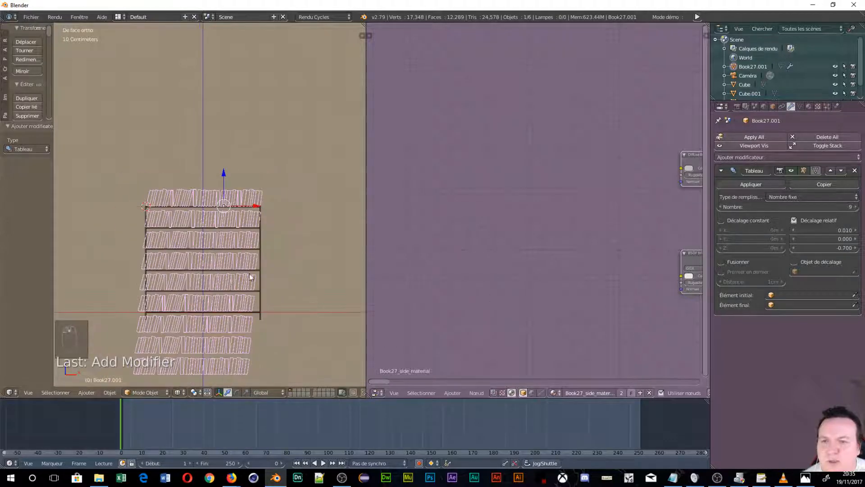
Fine-tune the book array's relative X offset to 0.022 so the copied rows line up vertically within the bookshelf
click(856, 231)
drag(855, 231, 861, 231)
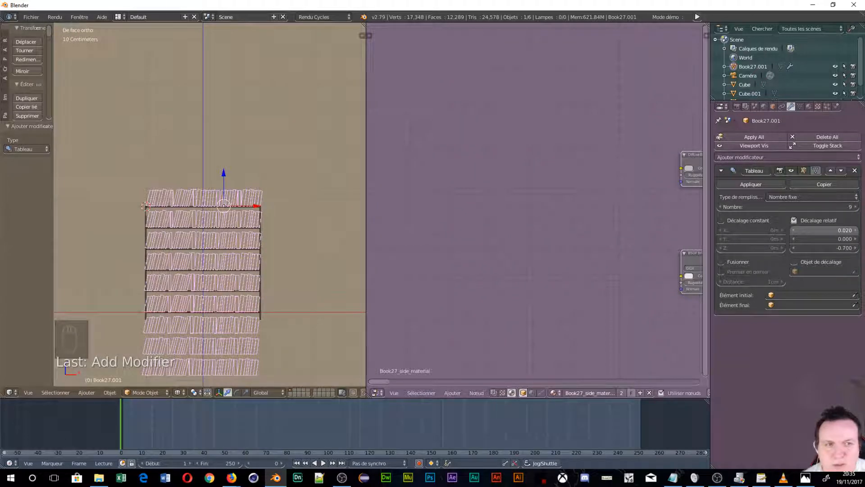
drag(858, 232, 856, 231)
drag(859, 231, 859, 232)
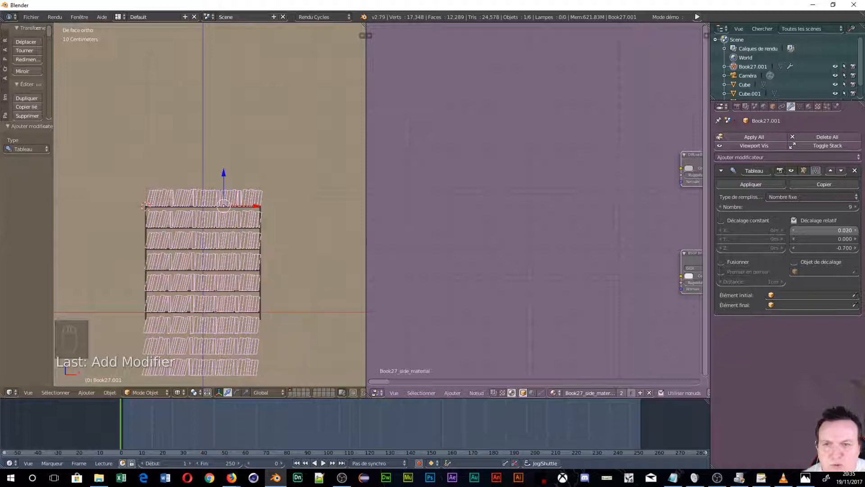
drag(839, 231, 848, 235)
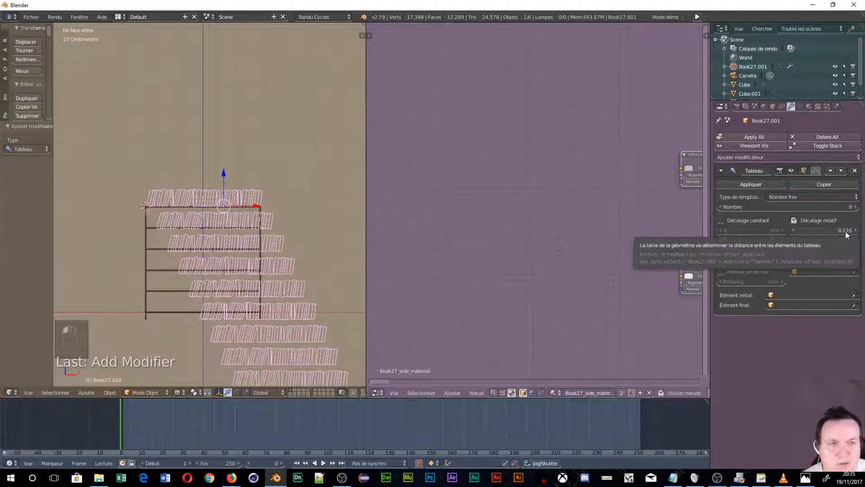
click(796, 230)
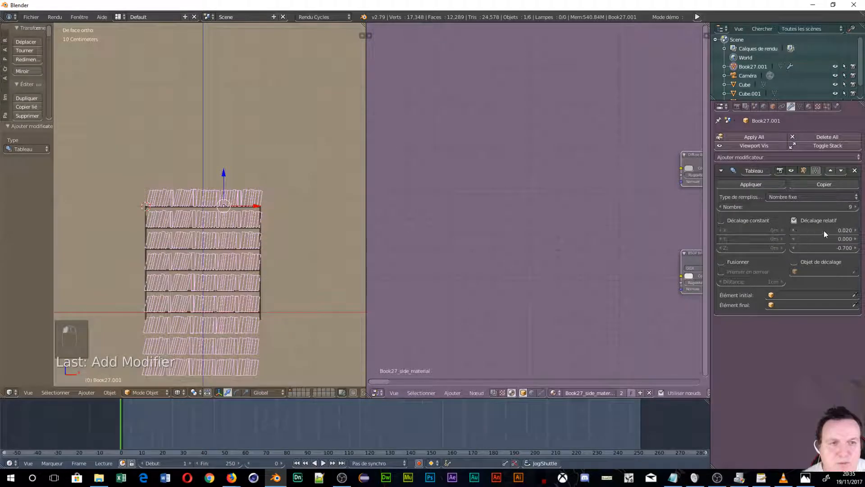
click(842, 229)
click(842, 229)
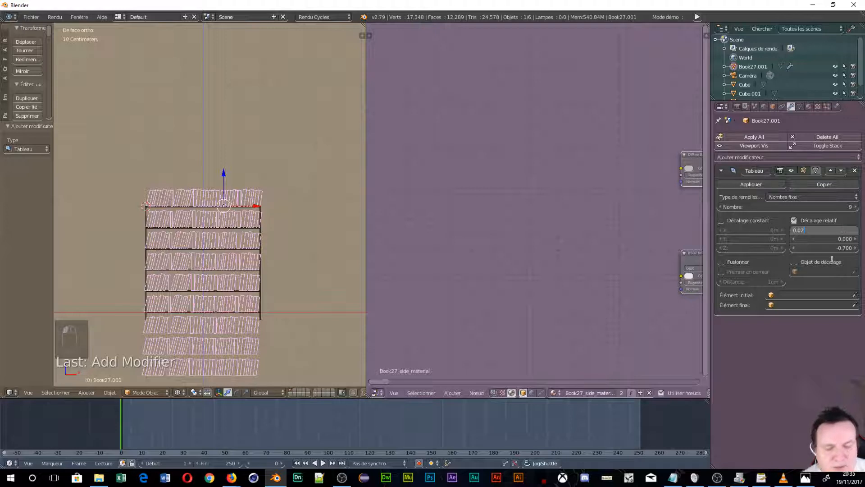
key(Return)
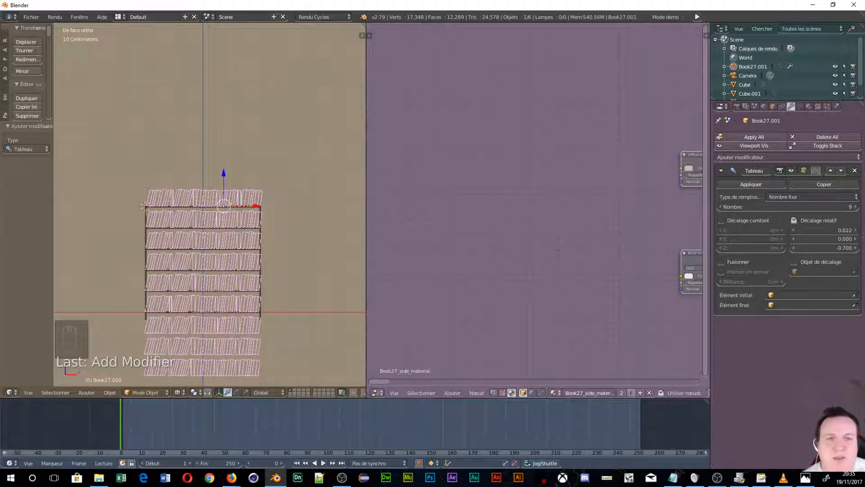
Reduce the book array's count to 6 so the rows end at the bookshelf's lowest shelf
click(720, 207)
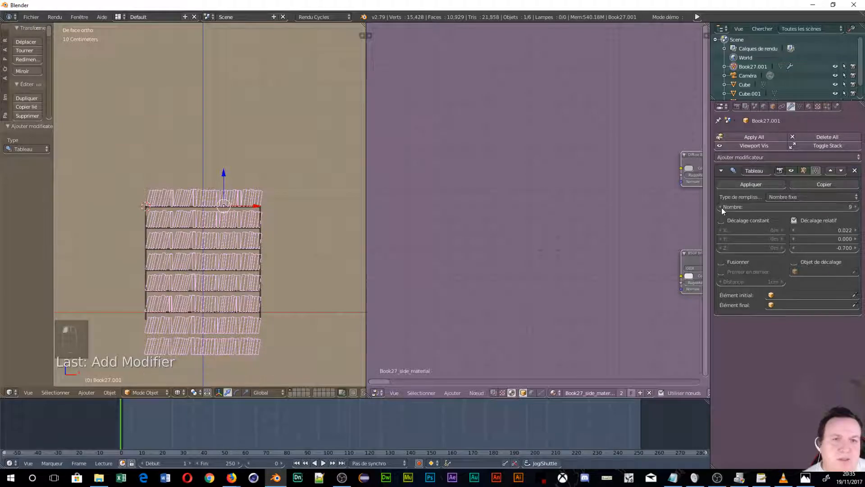
click(721, 206)
click(720, 207)
click(720, 206)
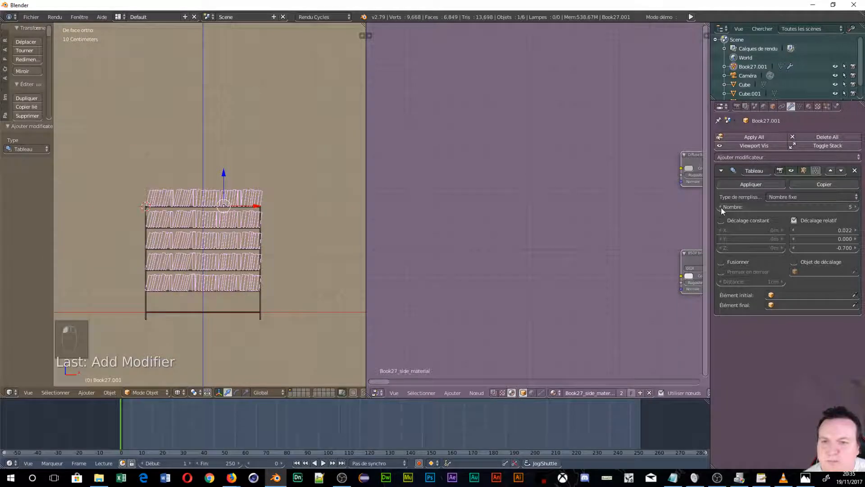
click(855, 207)
click(855, 206)
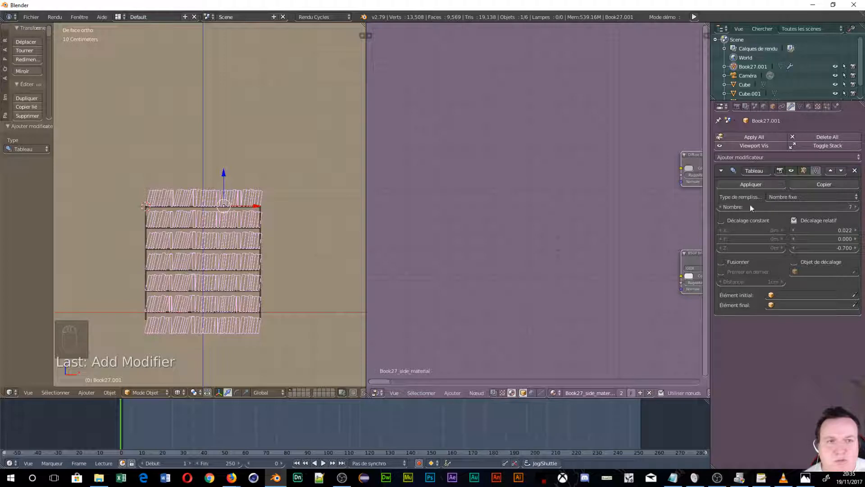
click(726, 206)
key(BackSpace)
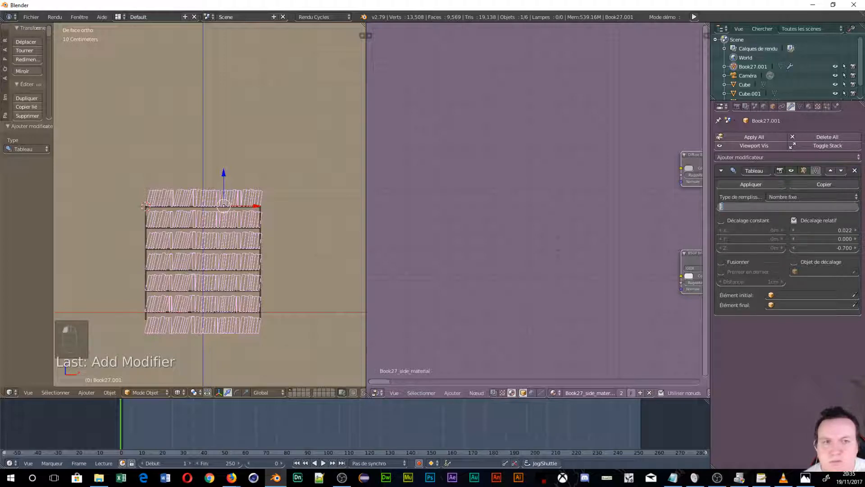
key(Return)
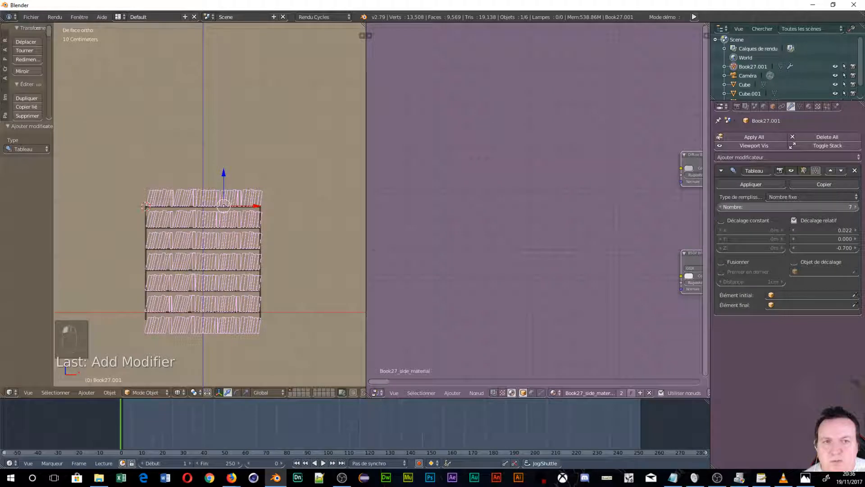
click(721, 206)
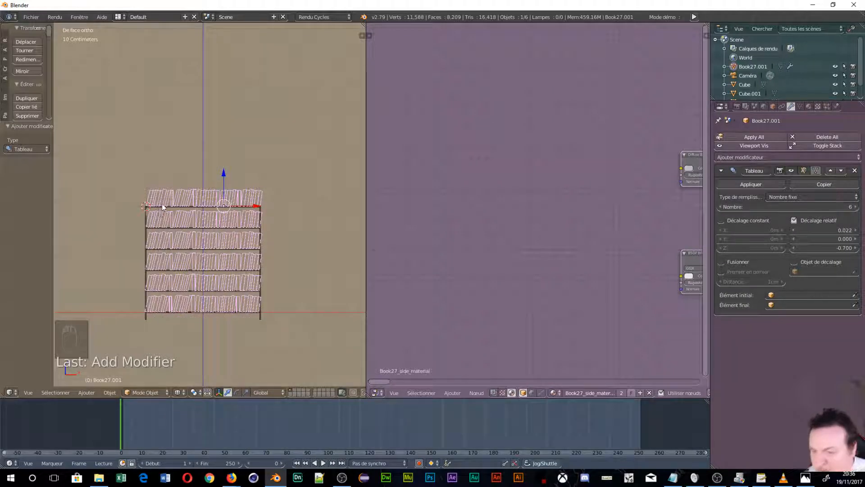
Snap the 3D cursor to the scene centre and add a plane mesh there
scroll(161, 204, down, 1)
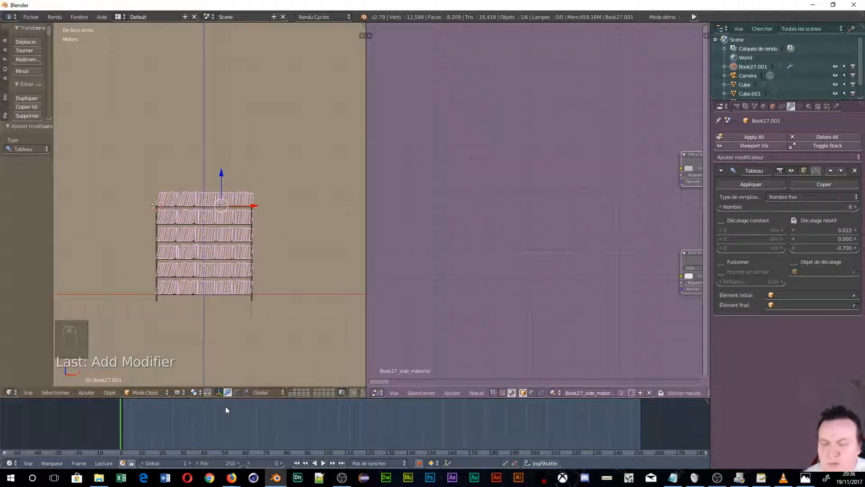
key(shift+s)
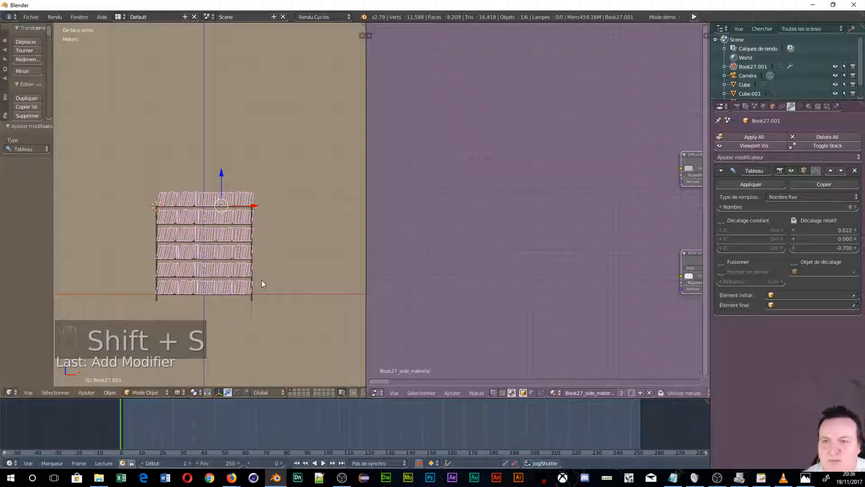
key(shift+s)
click(242, 329)
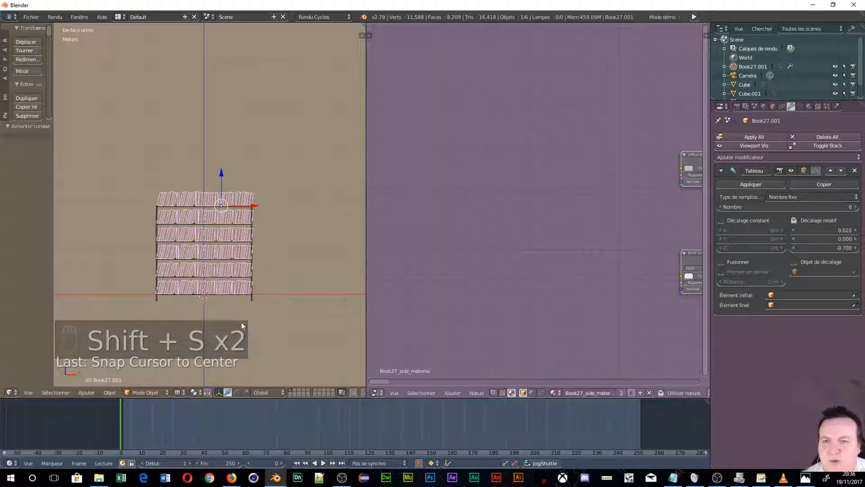
key(shift+a)
mouse_move(265, 263)
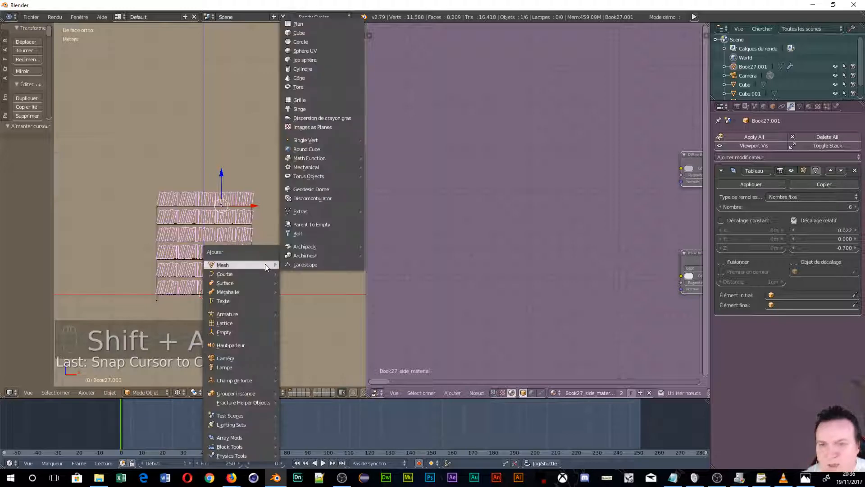
click(321, 25)
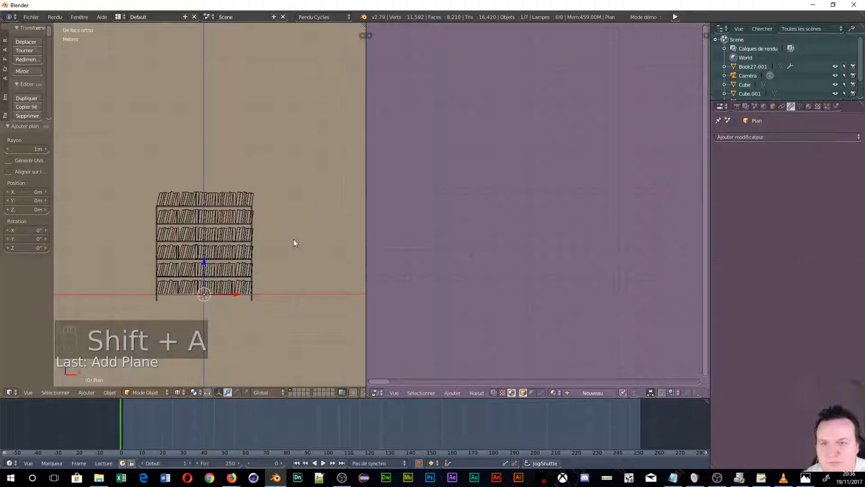
Scale the plane by 20 and lower it about 13 cm along Z to the base of the bookshelf's feet
text(s)
text(20)
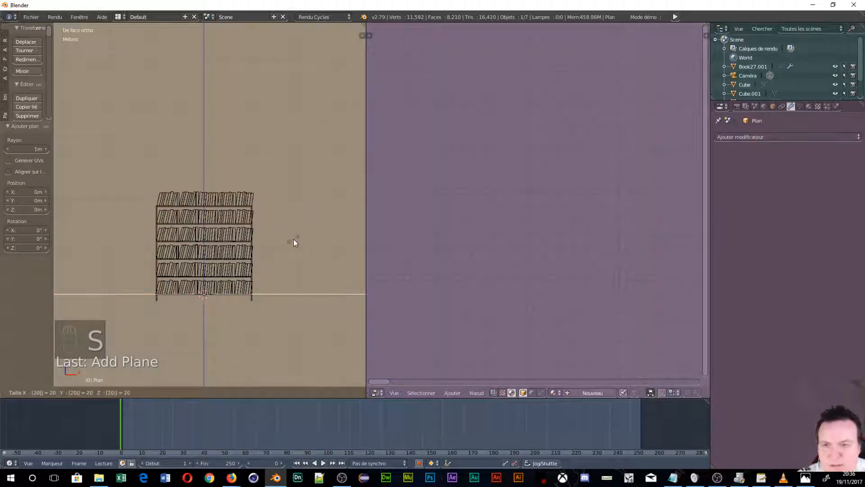
key(Return)
drag(203, 263, 158, 303)
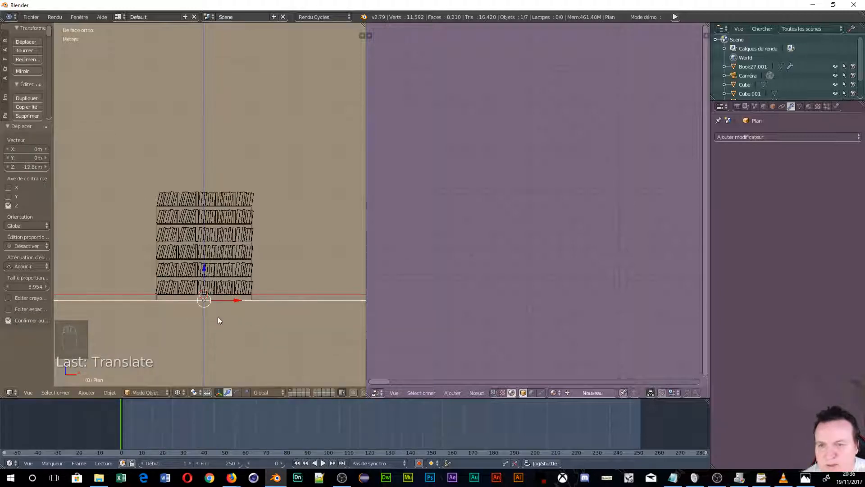
click(769, 136)
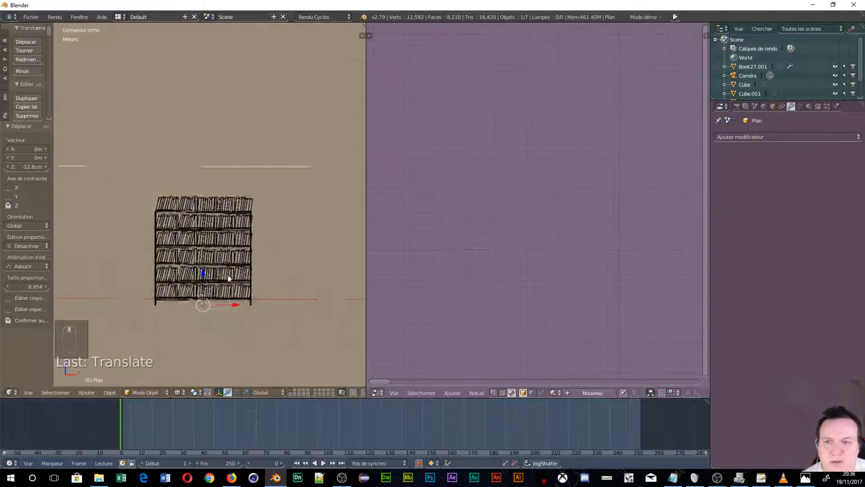
Align the camera to an angled view of the bookshelf and floor plane, and clear the render border
scroll(204, 272, down, 4)
middle_drag(255, 257, 214, 261)
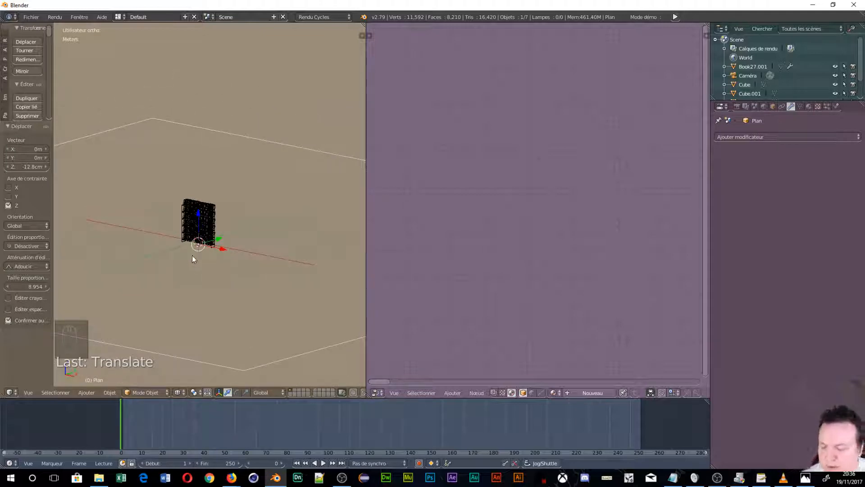
key(ctrl+alt+KP_0)
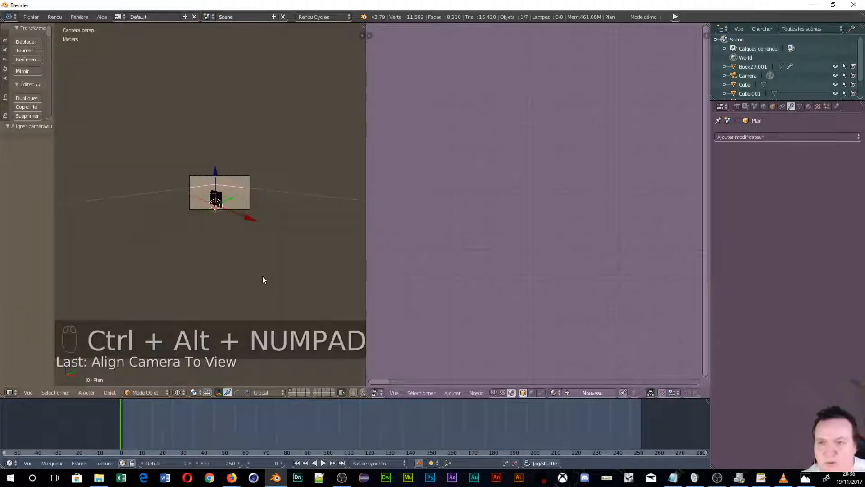
scroll(199, 270, up, 4)
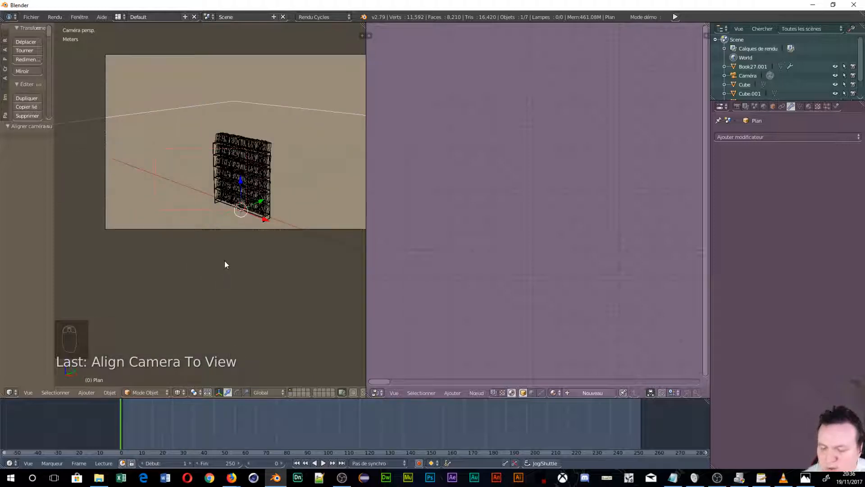
key(ctrl+alt+b)
scroll(224, 260, down, 3)
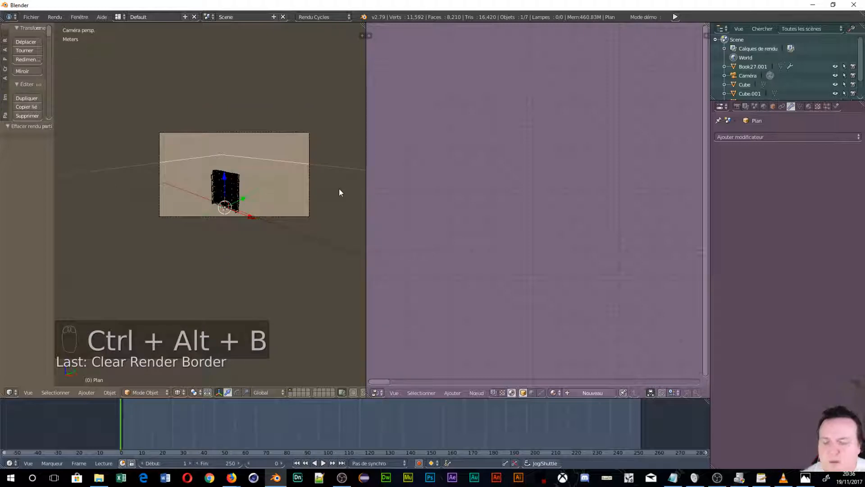
In Edit Mode, UV-unwrap the floor plane with the standard Unwrap (Déplier)
key(u)
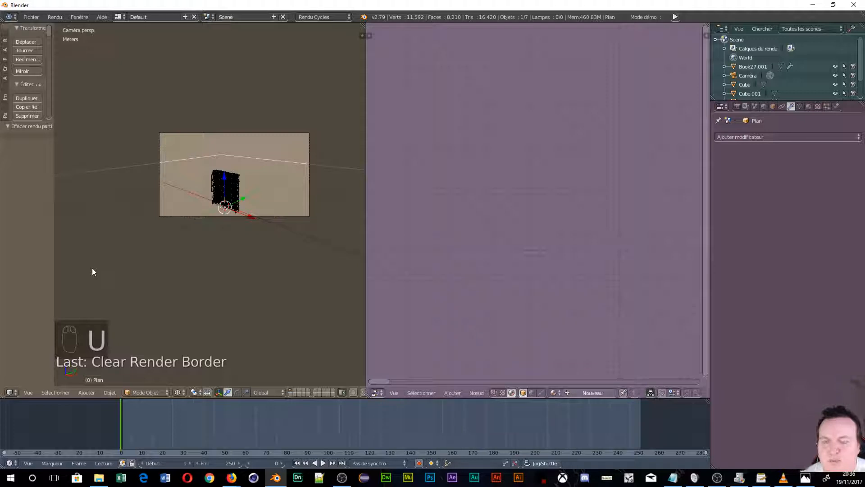
key(Tab)
click(189, 269)
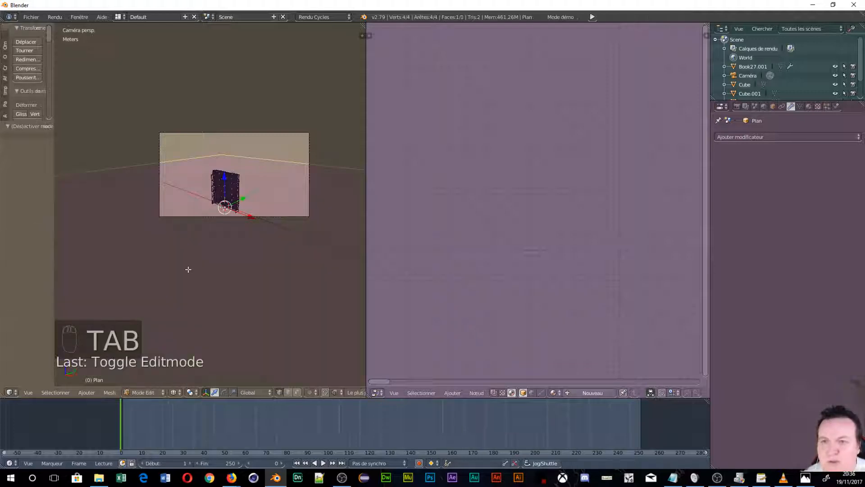
key(u)
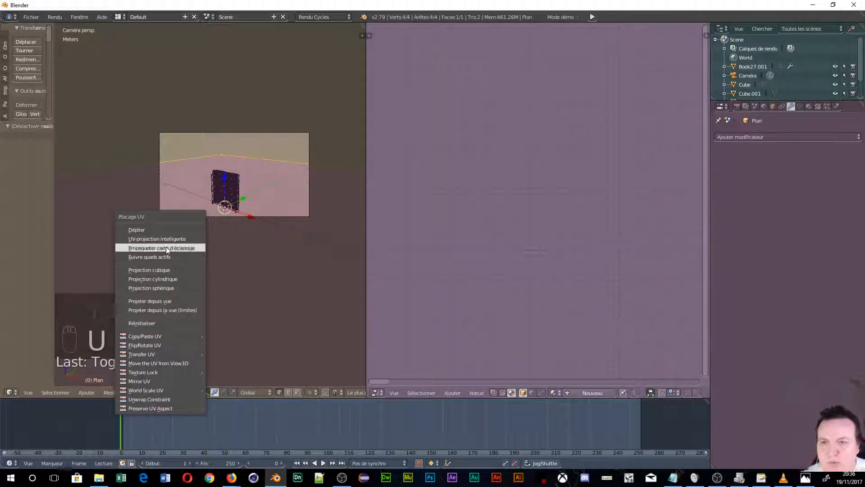
click(150, 222)
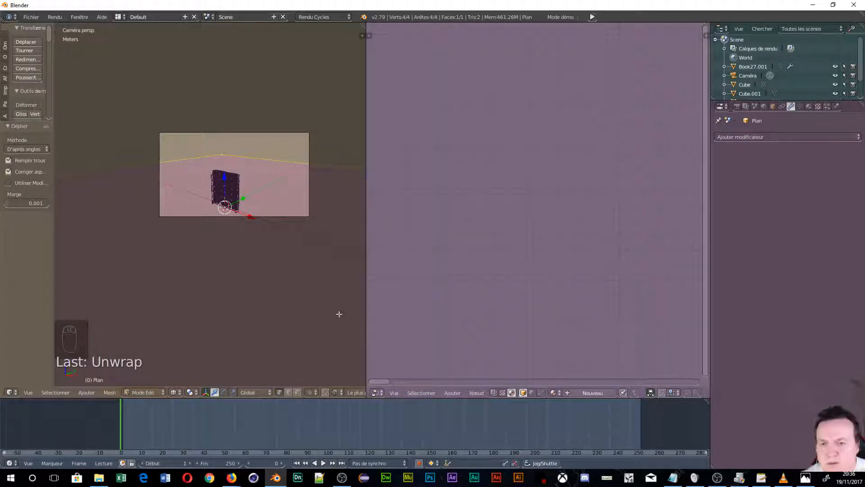
Search the existing materials for "materia" and try Book0_material and Book10_material.001 on the floor plane
click(561, 392)
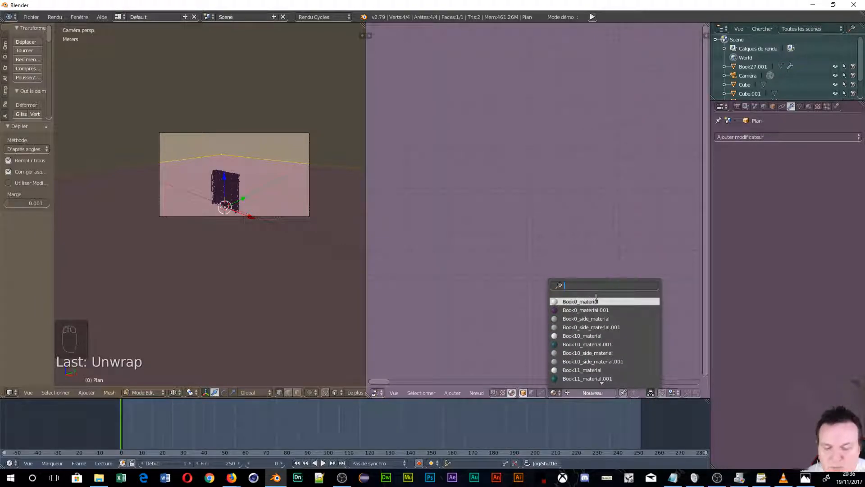
text(ma)
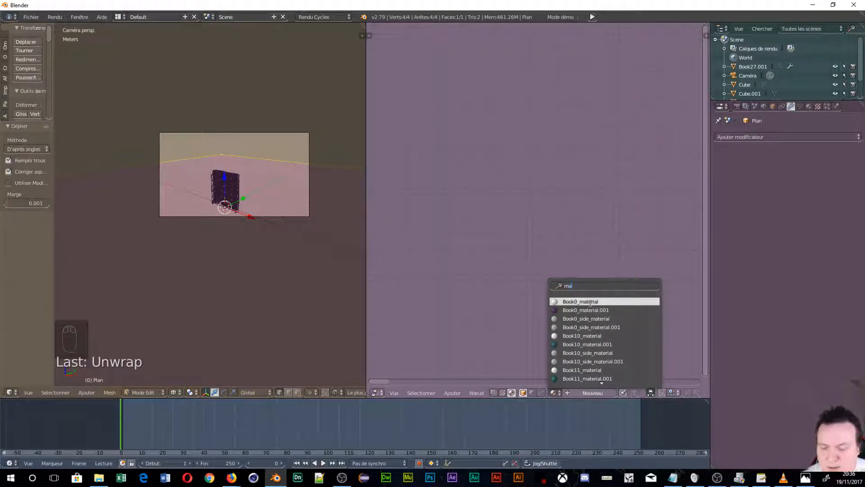
text(teri)
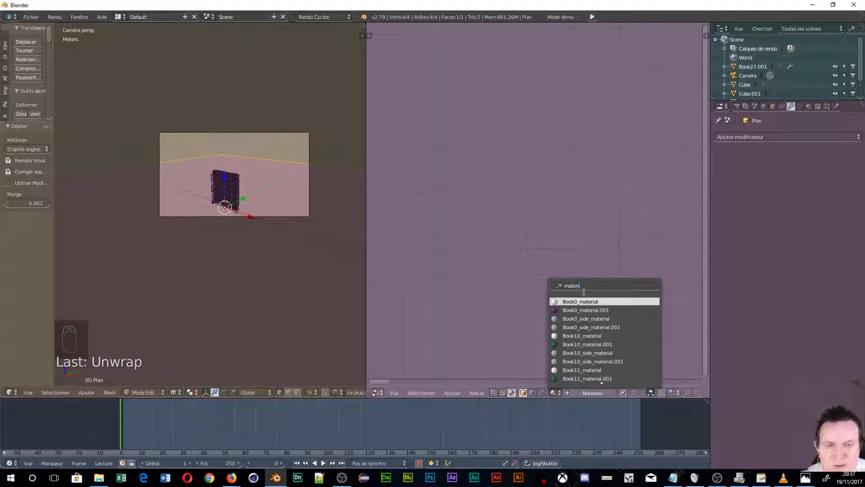
text(au)
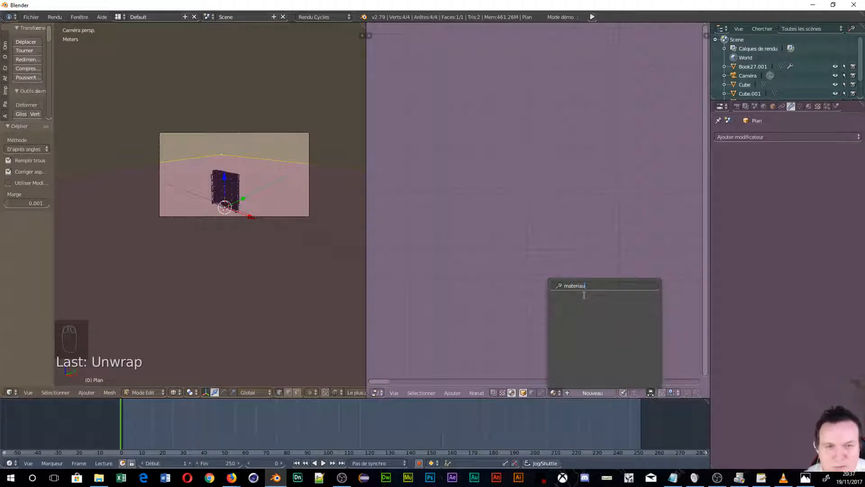
key(BackSpace)
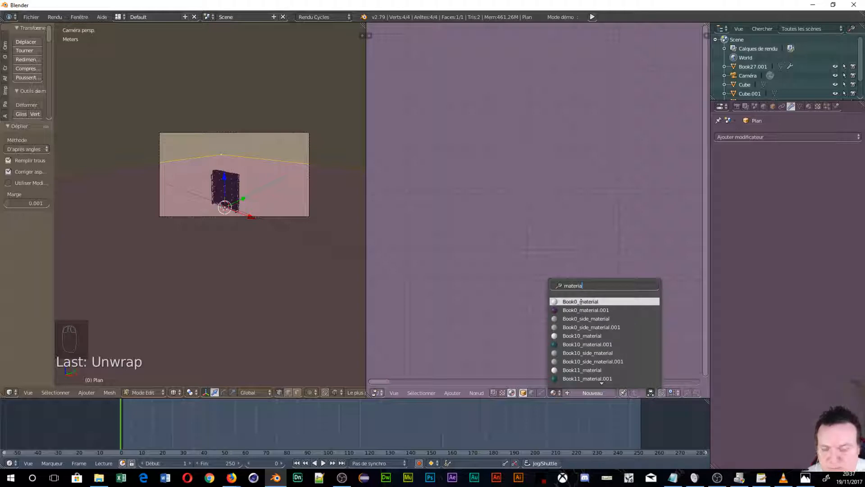
key(Return)
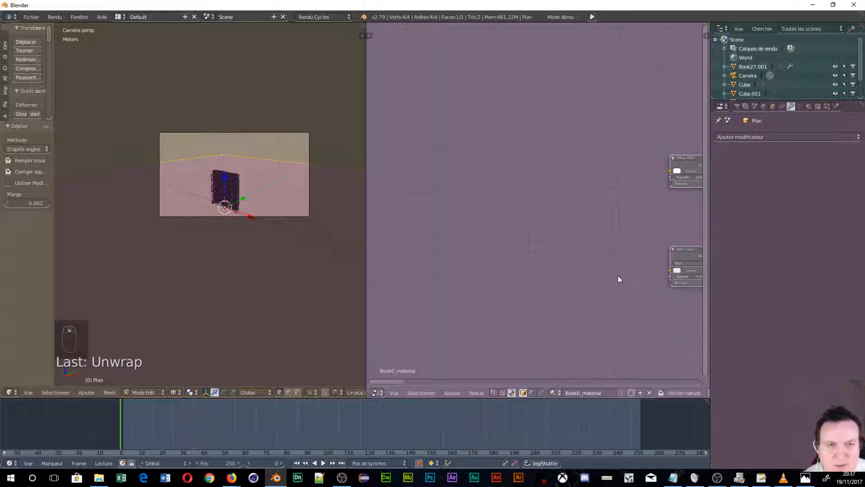
key(Home)
scroll(518, 258, up, 13)
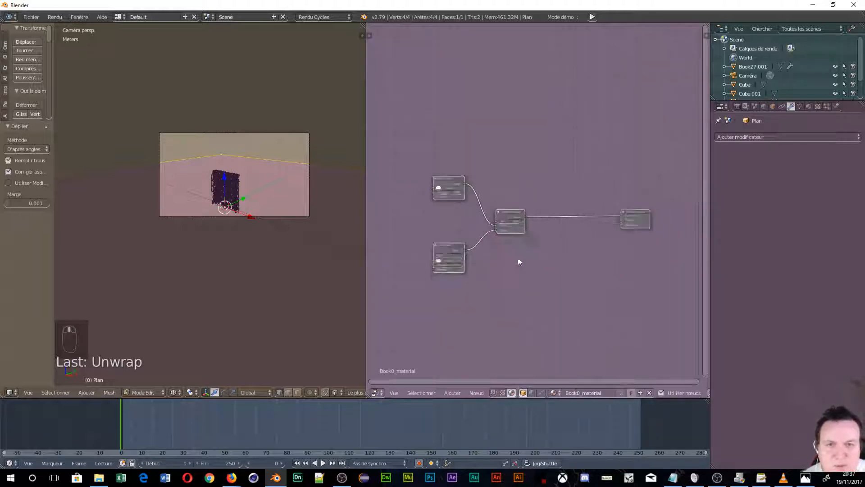
middle_drag(469, 268, 547, 266)
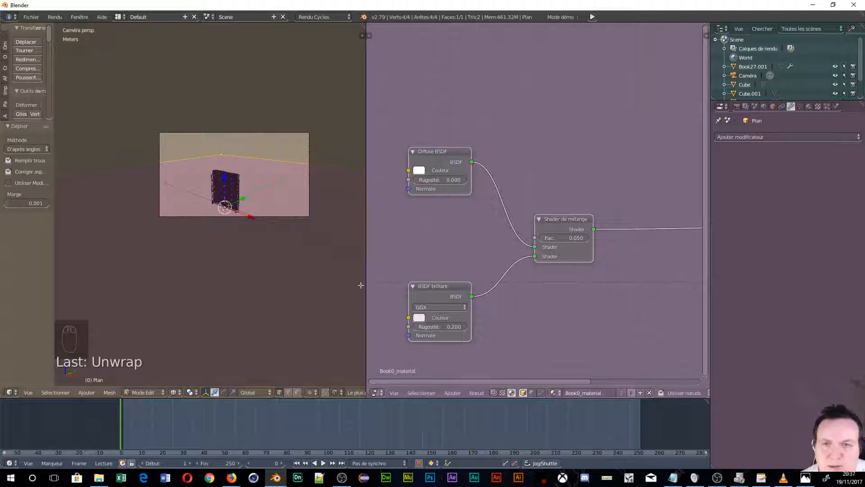
click(557, 396)
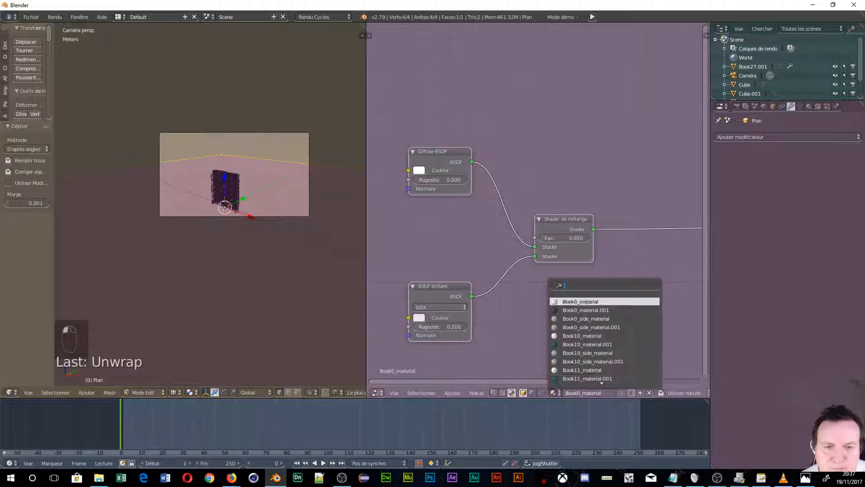
click(565, 344)
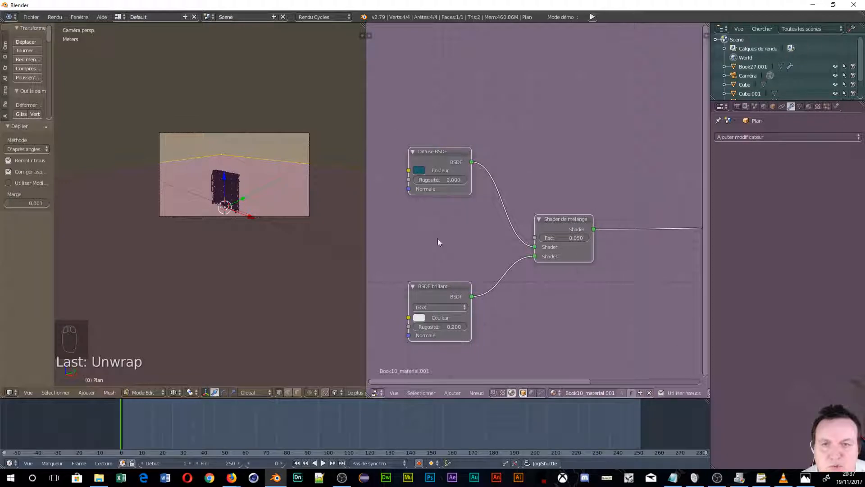
Assign the existing wood material Matériau to the floor plane
click(553, 391)
scroll(592, 358, down, 10)
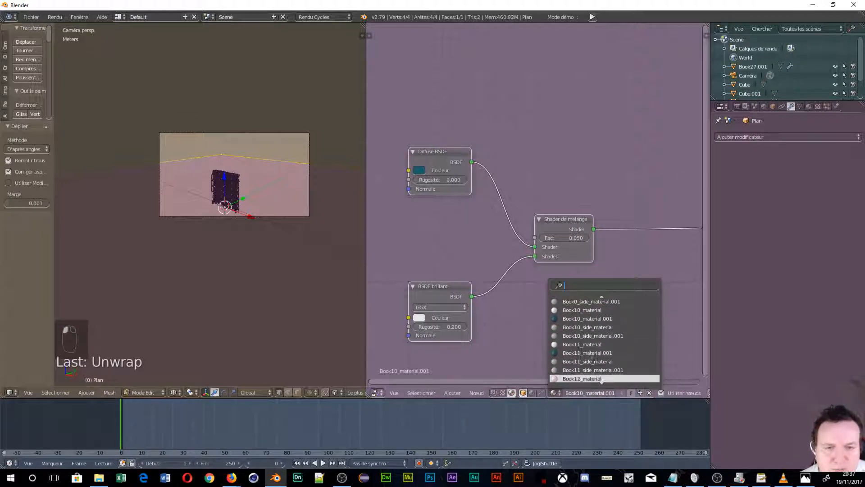
scroll(593, 359, down, 16)
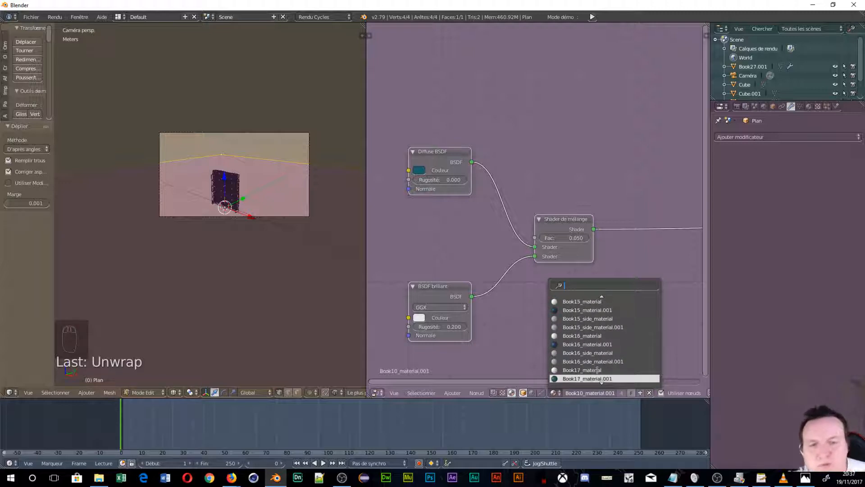
scroll(597, 369, down, 14)
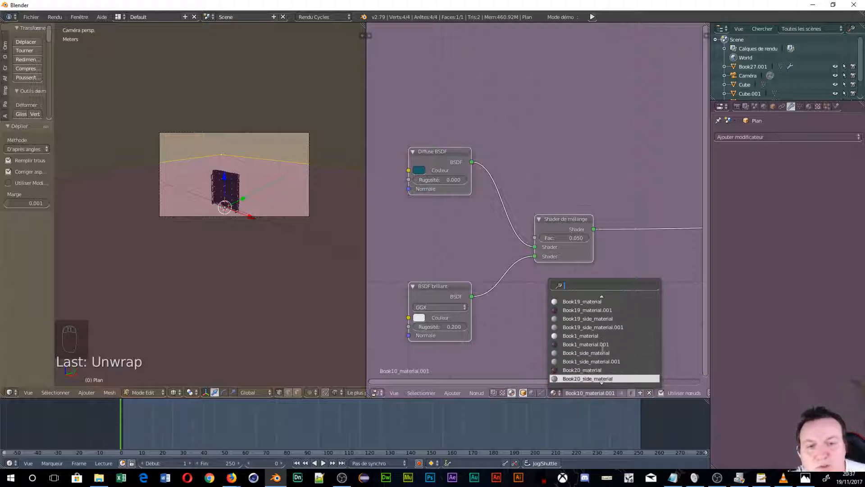
scroll(605, 349, down, 20)
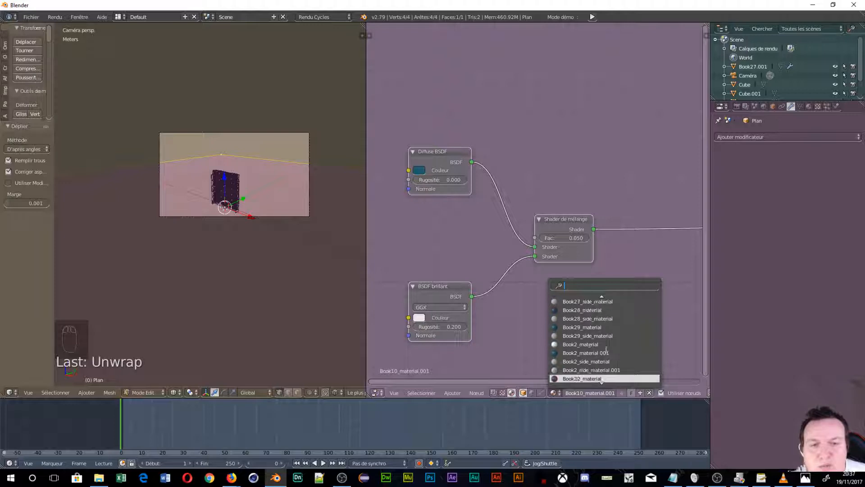
scroll(599, 353, down, 12)
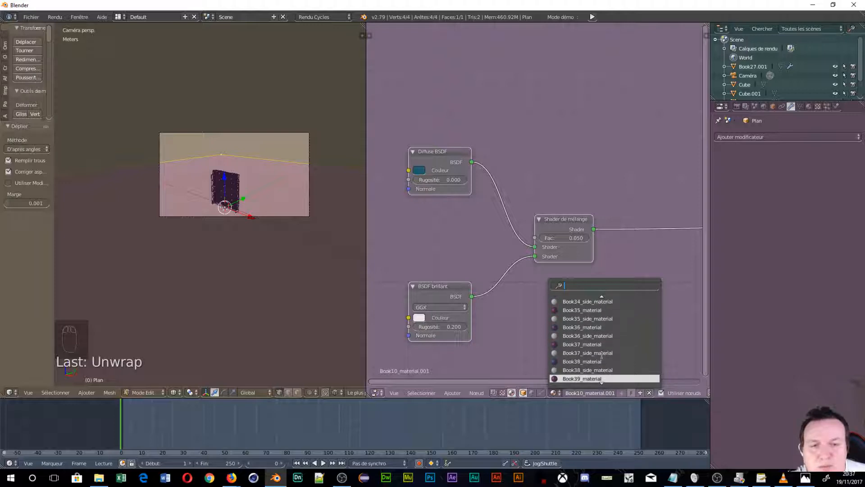
scroll(602, 355, down, 10)
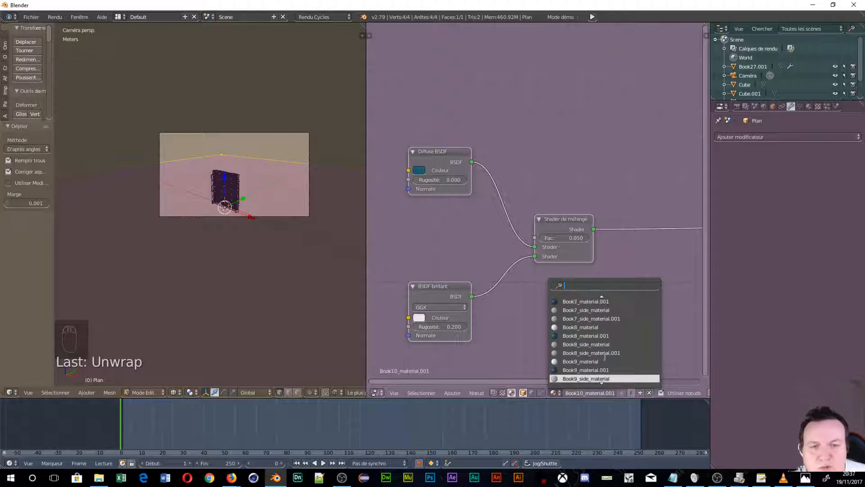
scroll(604, 357, down, 3)
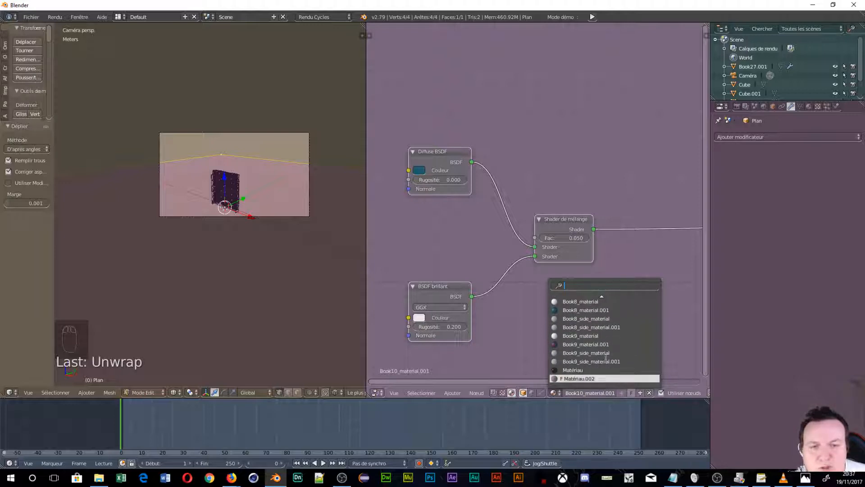
click(579, 370)
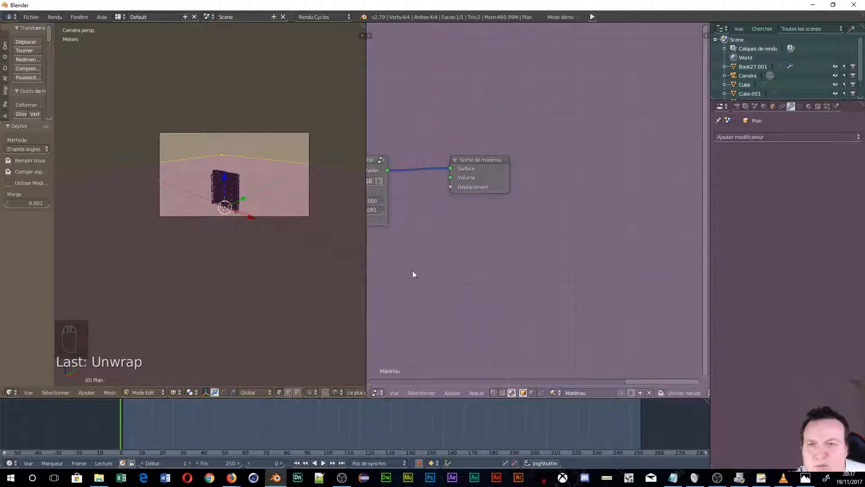
middle_drag(522, 275, 641, 269)
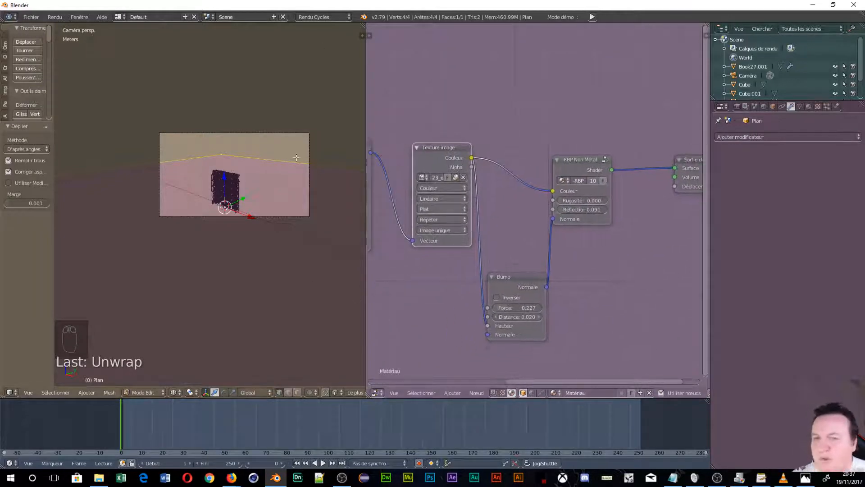
With the floor plane in Edit Mode, change the node editor area to the UV/Image Editor
scroll(216, 243, up, 6)
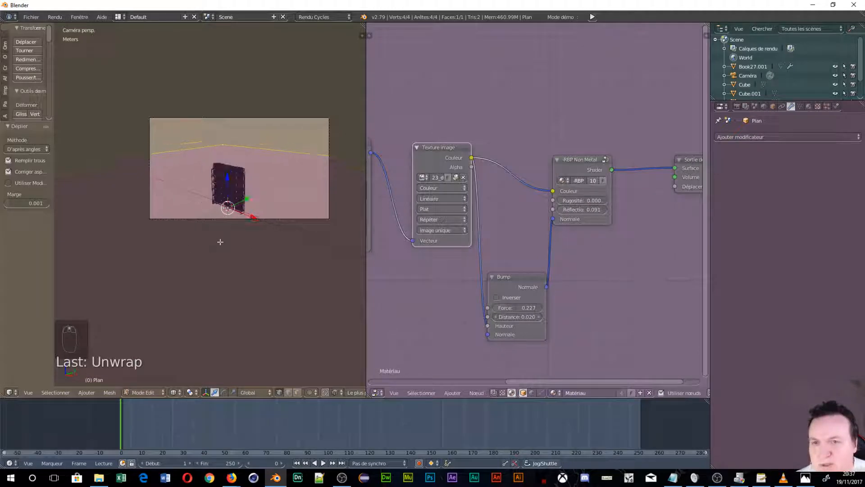
scroll(293, 161, down, 4)
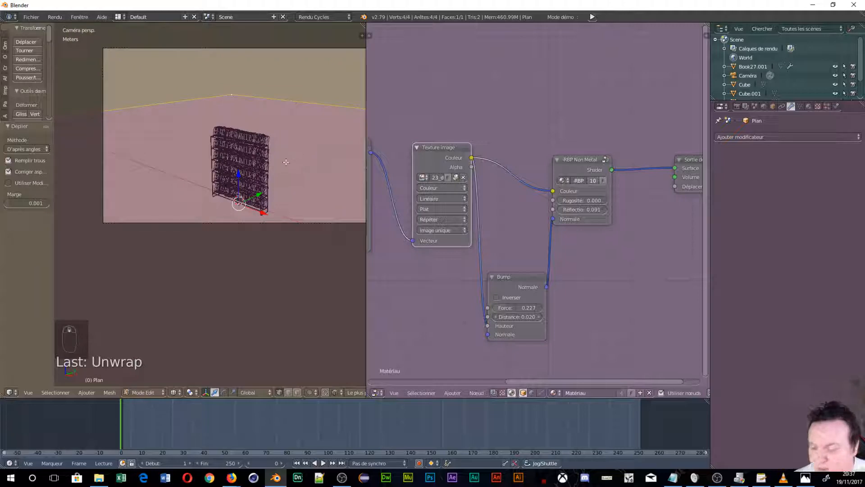
key(Tab)
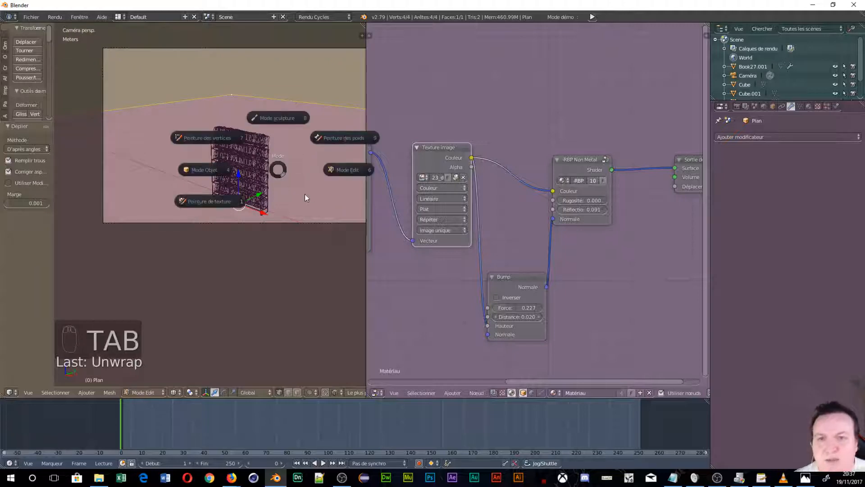
click(343, 172)
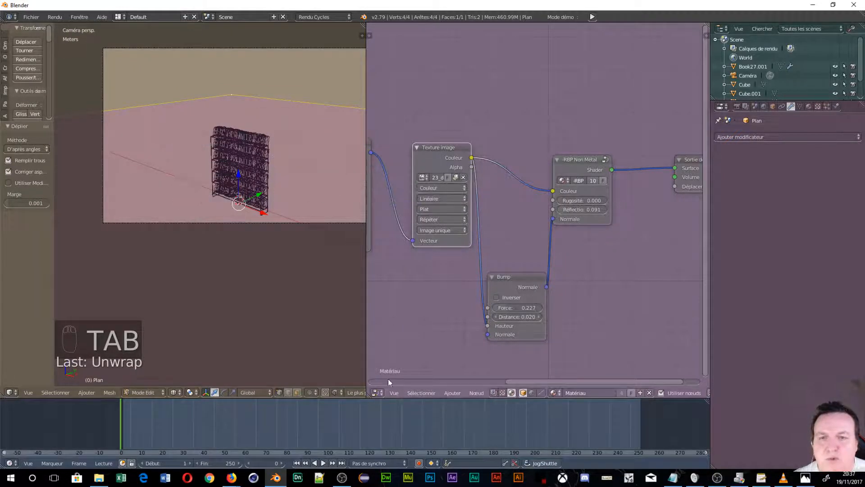
click(378, 393)
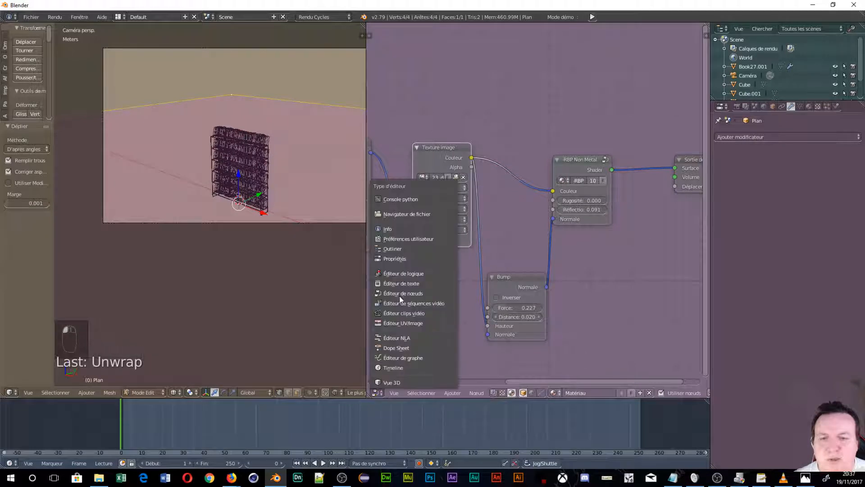
click(404, 293)
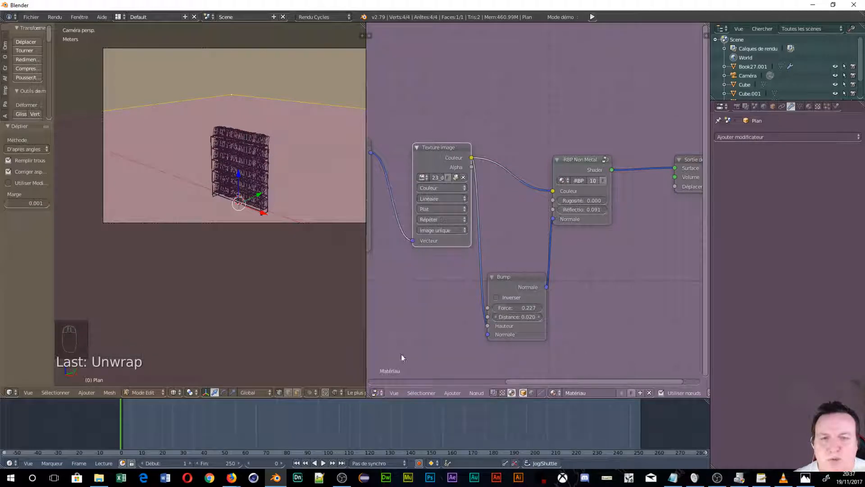
click(378, 392)
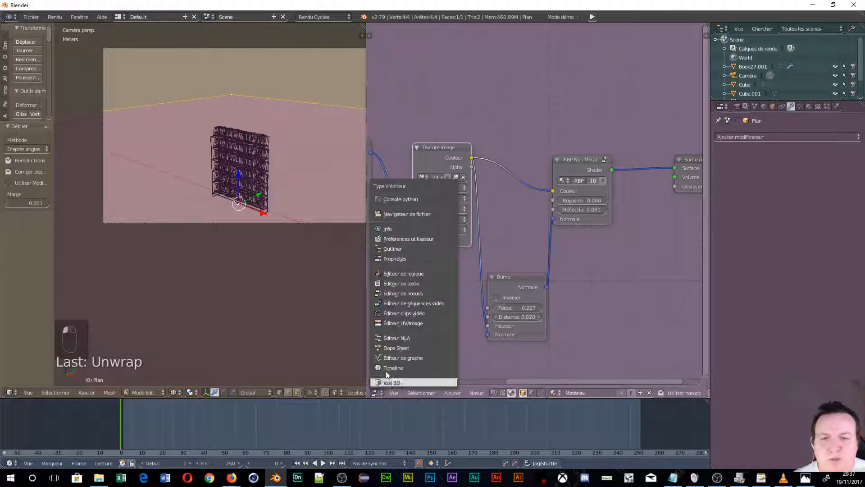
click(402, 323)
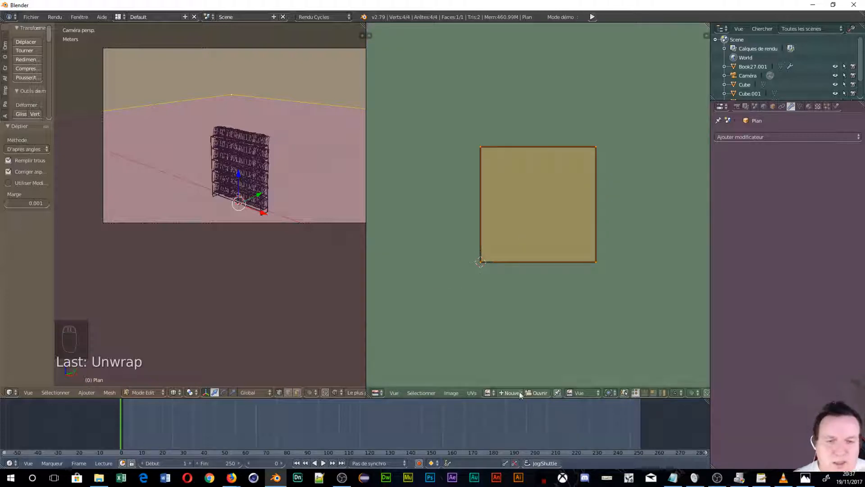
Load the dark cherry wood grain texture image from the bibliothèque Poudlard folder behind the plane's UVs, choosing it by thumbnail
click(537, 393)
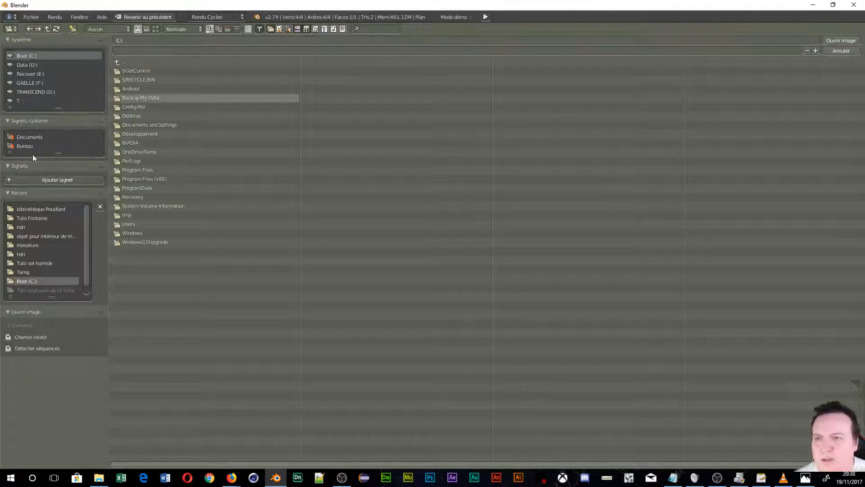
click(40, 212)
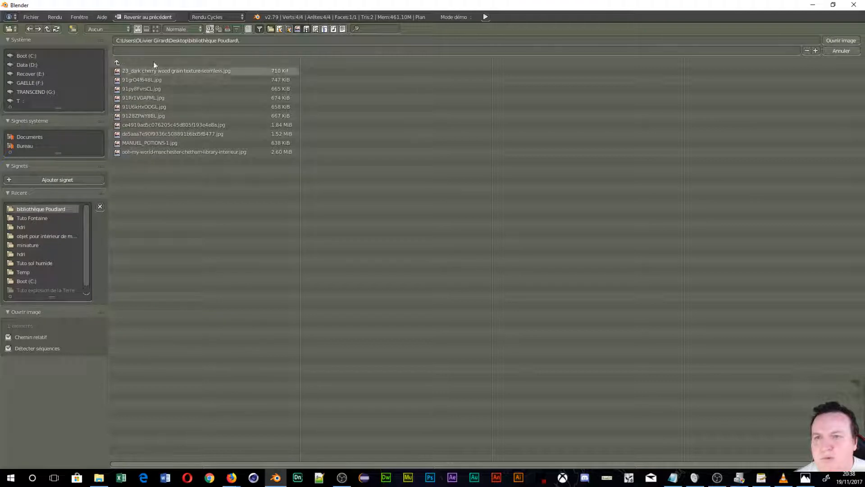
click(156, 29)
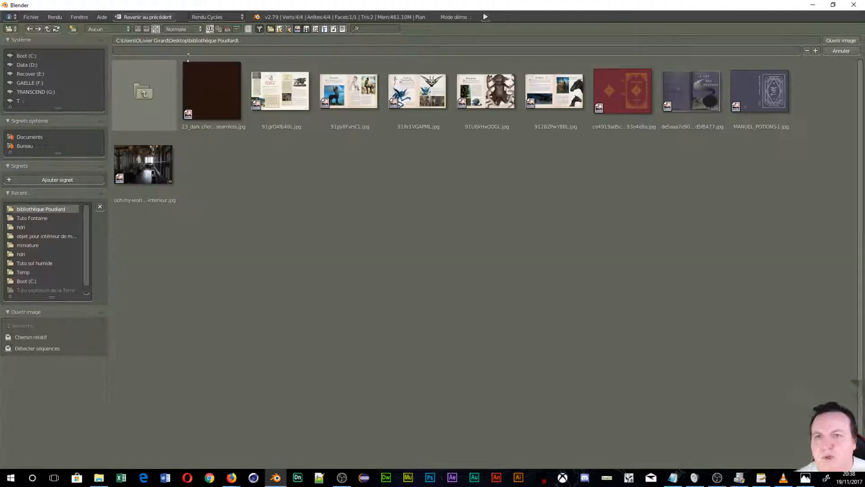
click(196, 64)
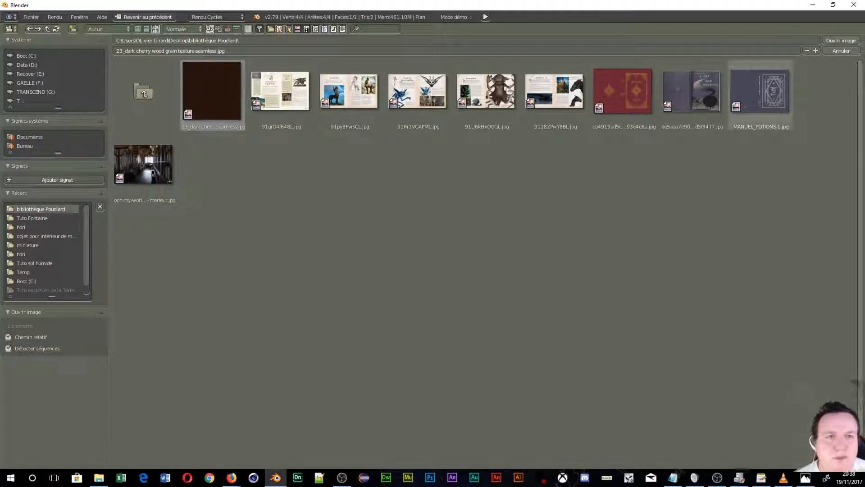
click(841, 41)
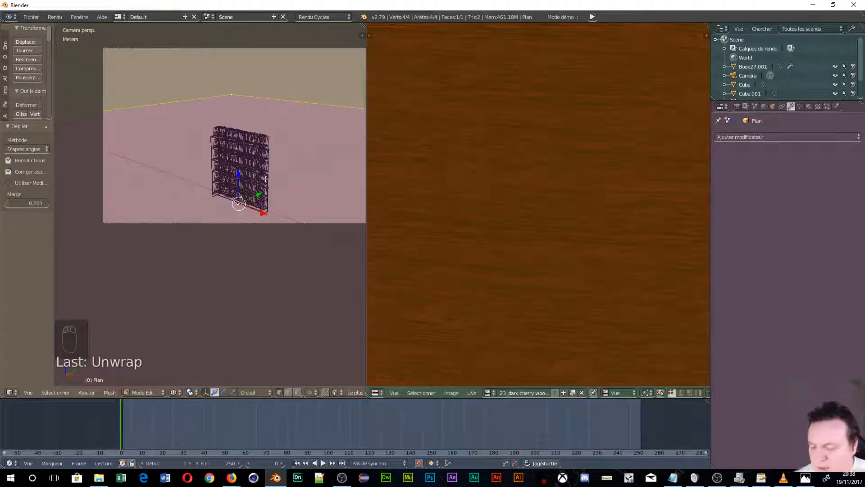
Switch the camera view to Rendered shading to preview the floor material, with the plane's whole UV layout in view
key(shift+z)
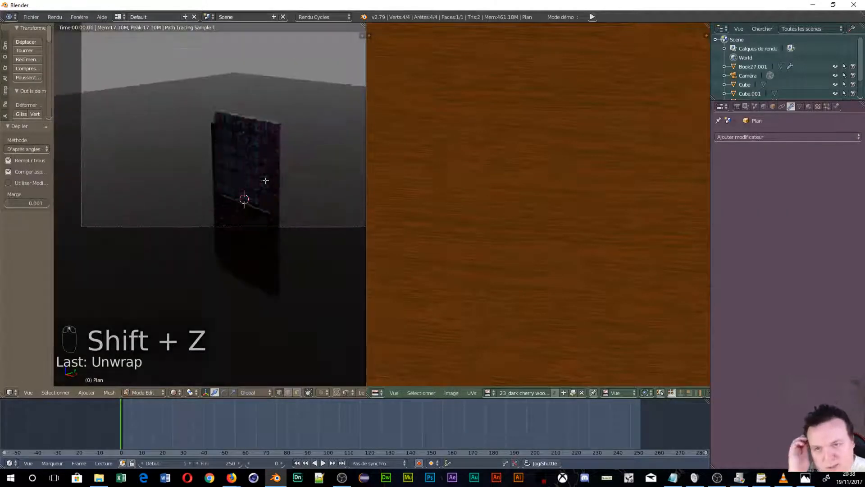
scroll(266, 180, up, 3)
scroll(270, 181, up, 1)
scroll(286, 126, down, 4)
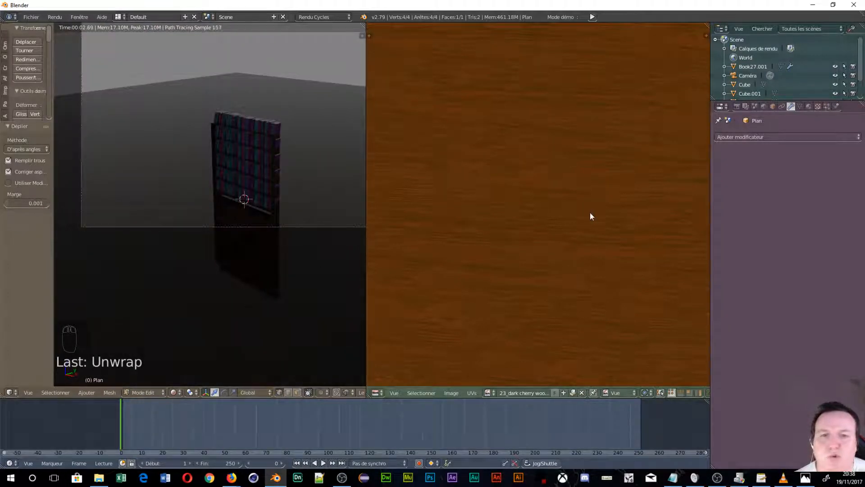
scroll(590, 217, down, 6)
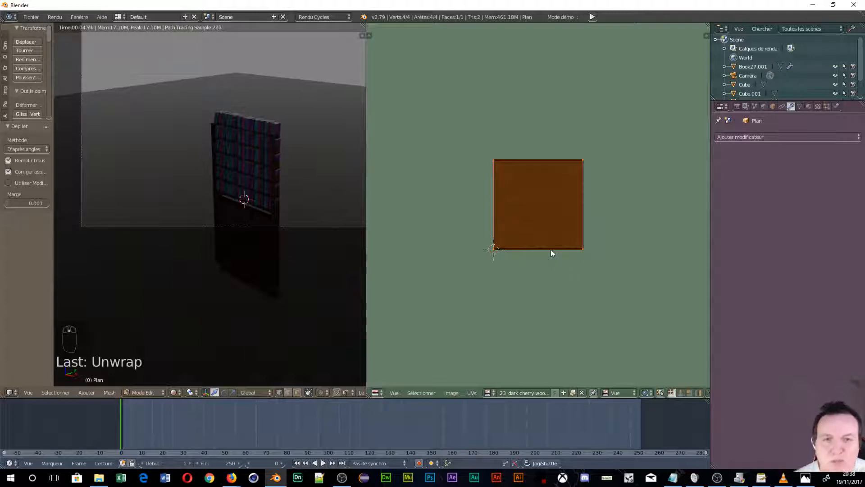
Scale the floor plane's UV layout up by about 12.58 times and check the floor in the rendered preview
key(s)
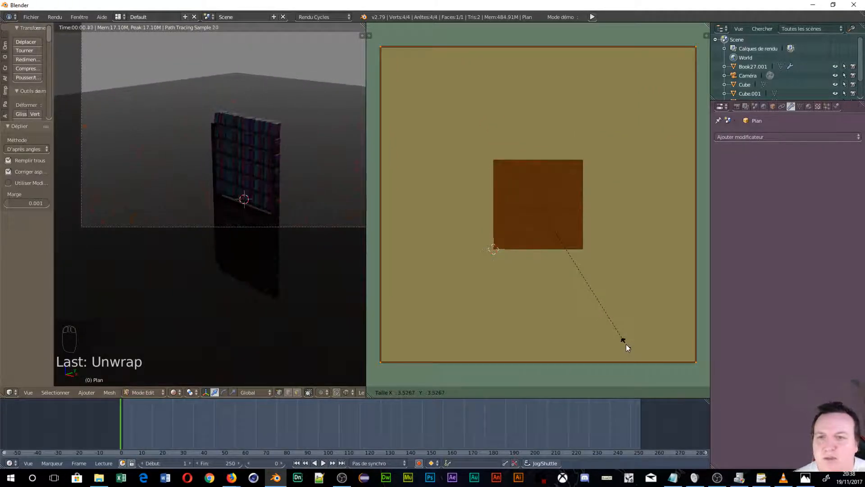
click(636, 356)
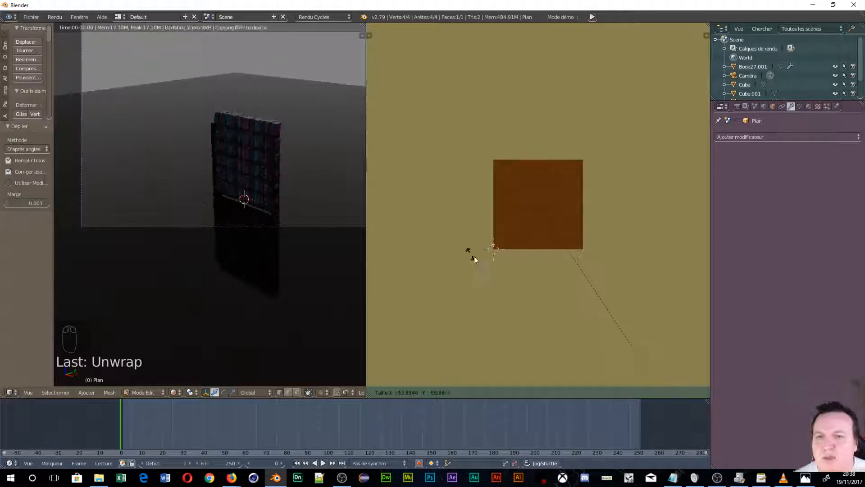
scroll(162, 255, up, 5)
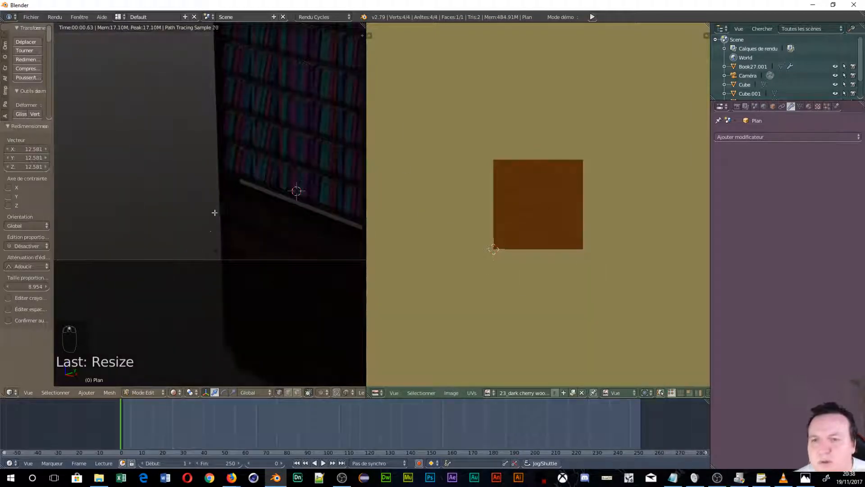
scroll(252, 195, down, 3)
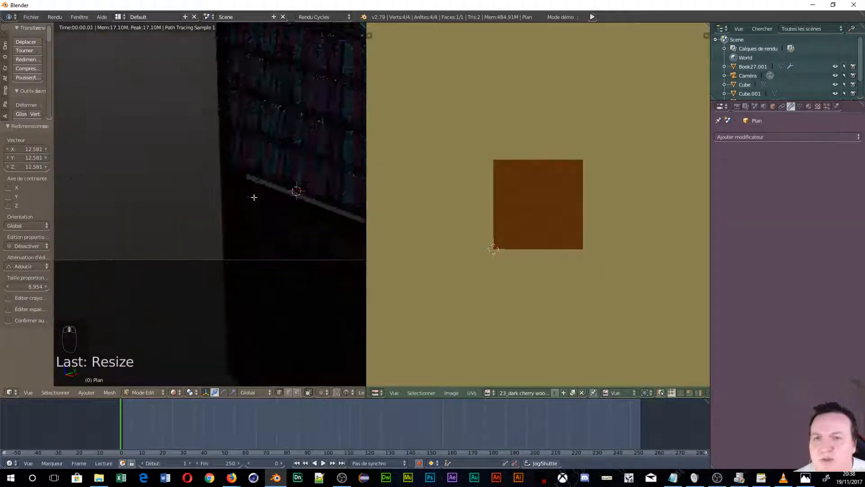
scroll(204, 181, down, 3)
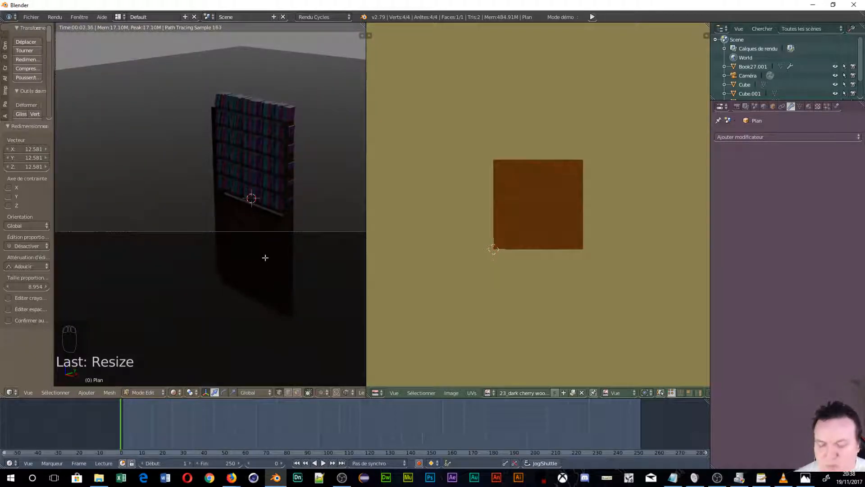
With the camera locked to the view, reframe the bookshelf closer and from a more frontal angle, and release the lock
key(n)
scroll(297, 68, up, 4)
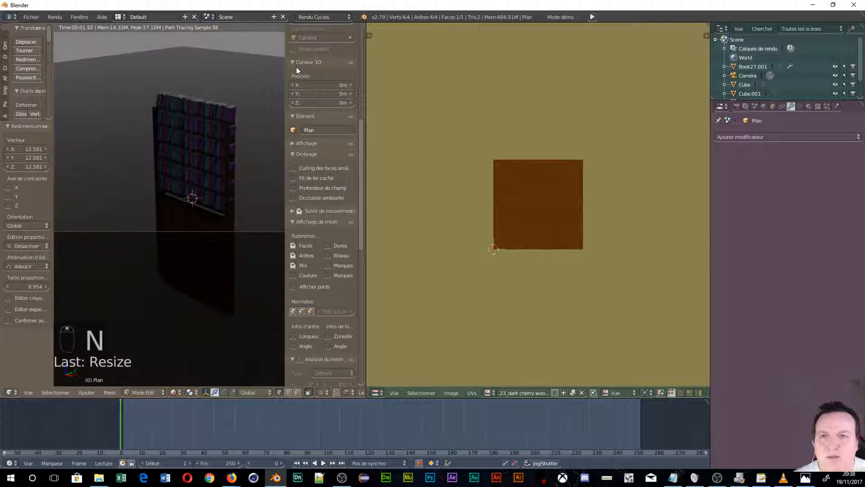
scroll(297, 66, up, 4)
click(292, 65)
middle_drag(229, 159, 209, 34)
scroll(215, 159, up, 3)
scroll(214, 35, down, 3)
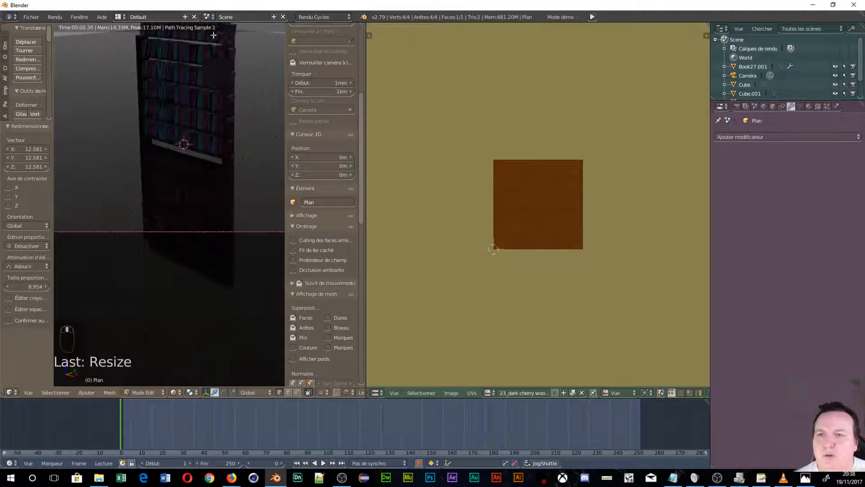
middle_drag(214, 79, 250, 75)
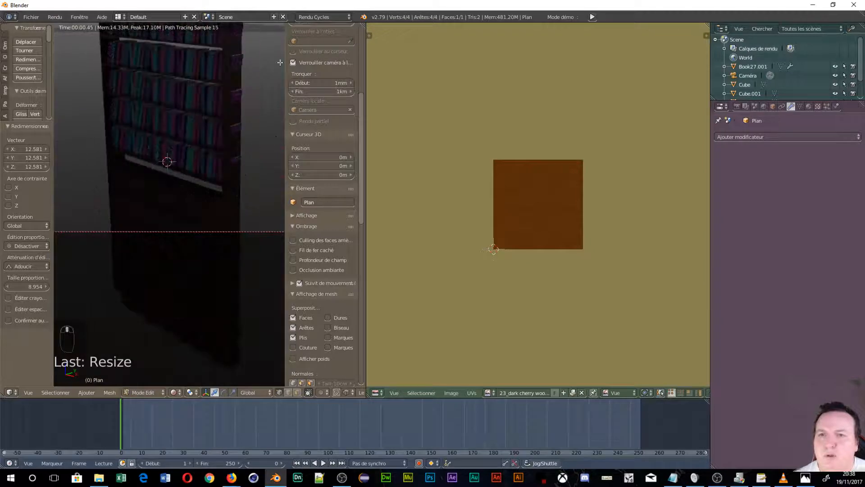
middle_drag(153, 154, 170, 163)
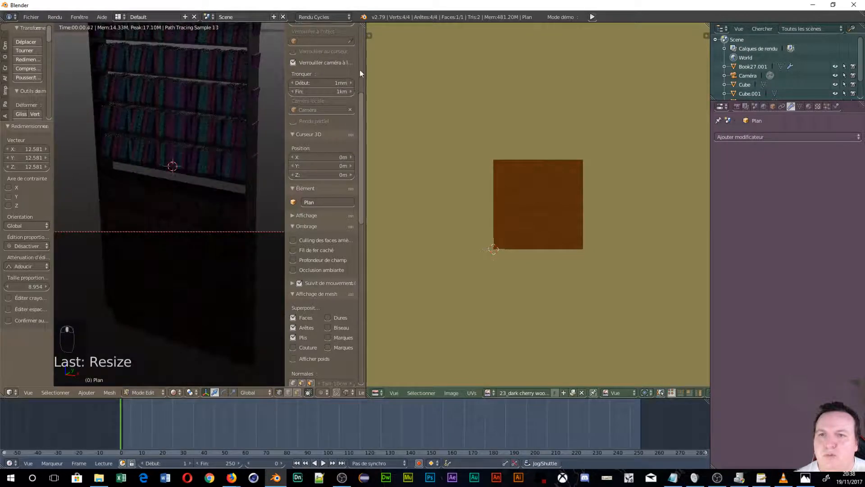
click(294, 62)
scroll(259, 87, down, 3)
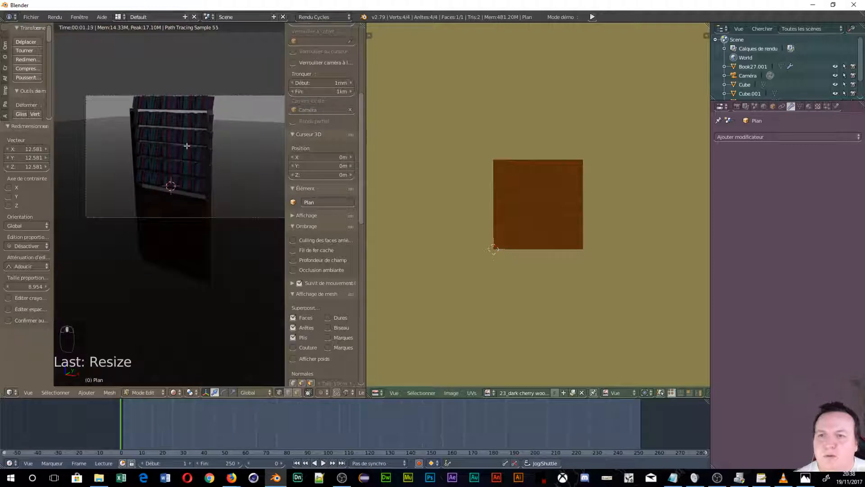
shift+middle_drag(187, 146, 195, 147)
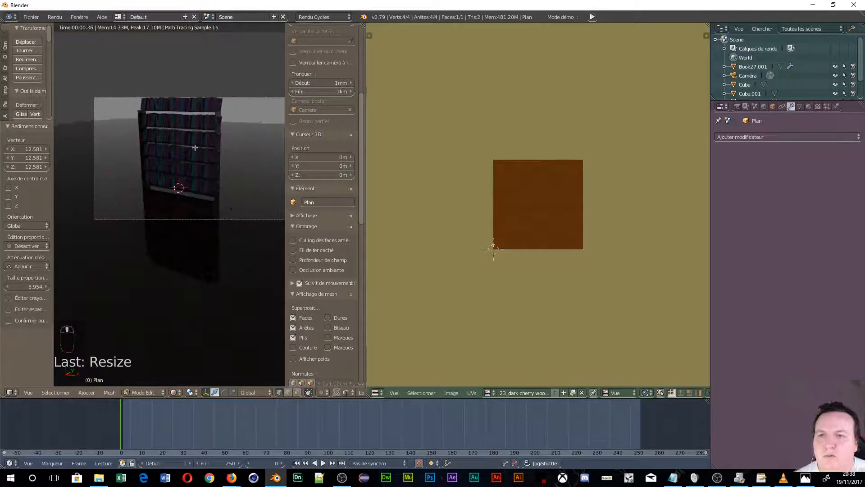
Enable ambient occlusion in the World settings and lock the camera to the view again
click(763, 106)
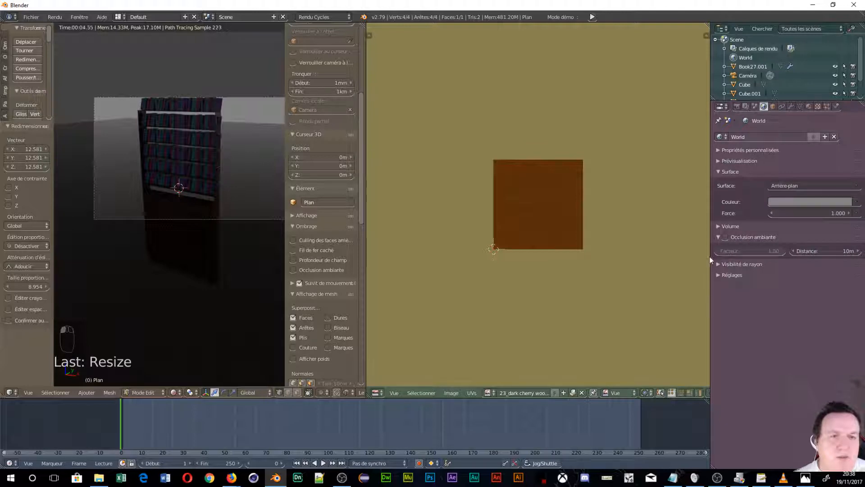
click(725, 238)
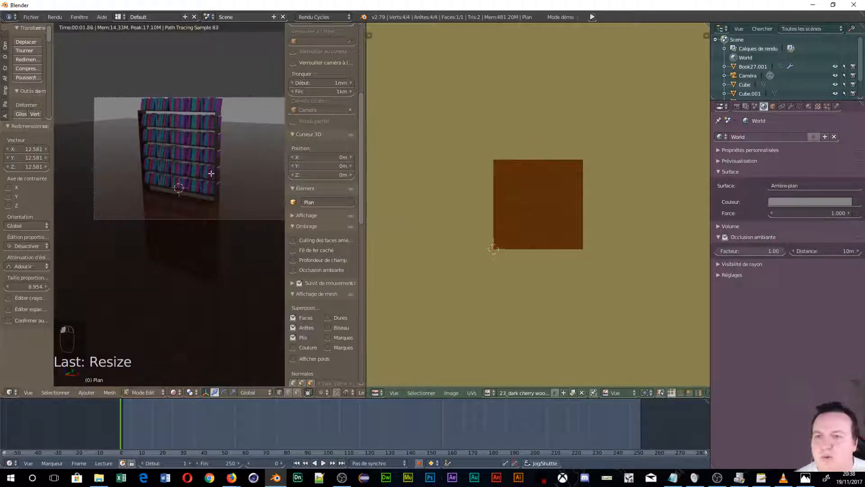
shift+middle_drag(212, 174, 246, 181)
click(305, 63)
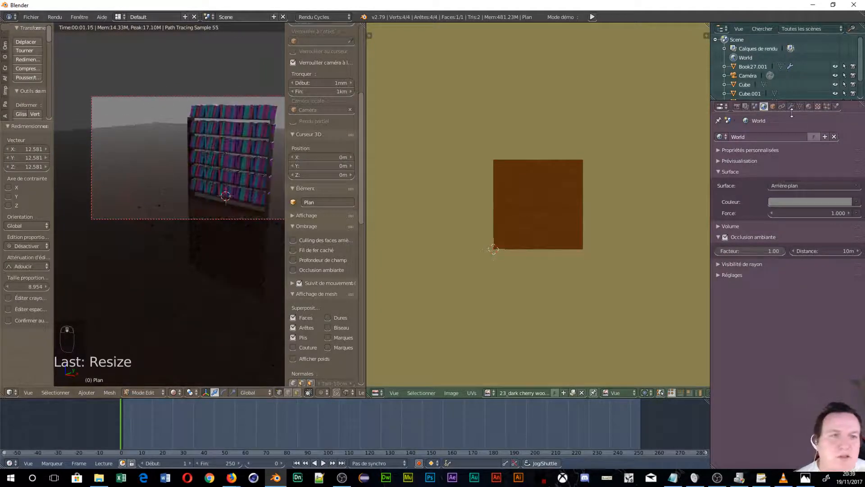
Link an Environment Texture to the World background colour
click(810, 204)
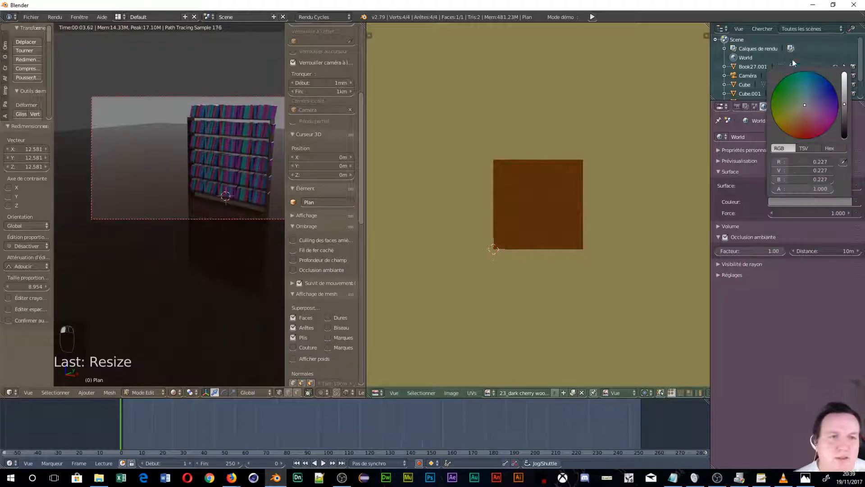
click(855, 202)
click(593, 103)
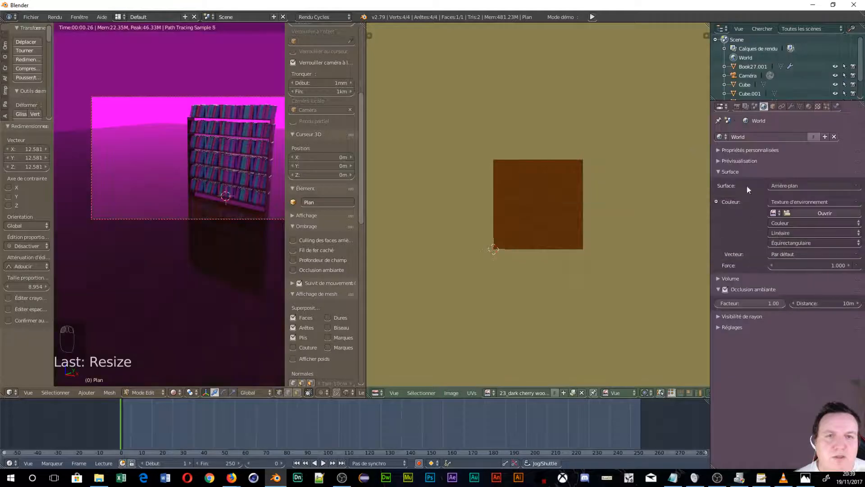
Try to open an environment image, browsing the Data (D:) and TRANSCEND (G:) drives, and put the unresponsive window away
click(824, 215)
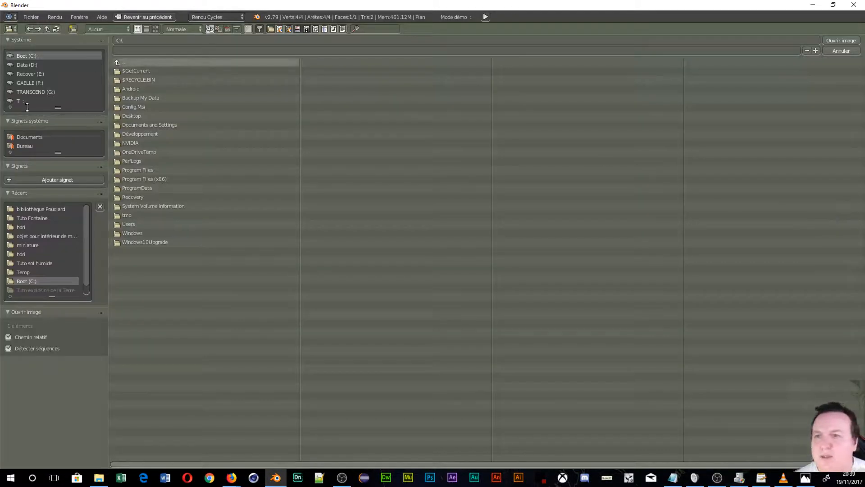
click(23, 66)
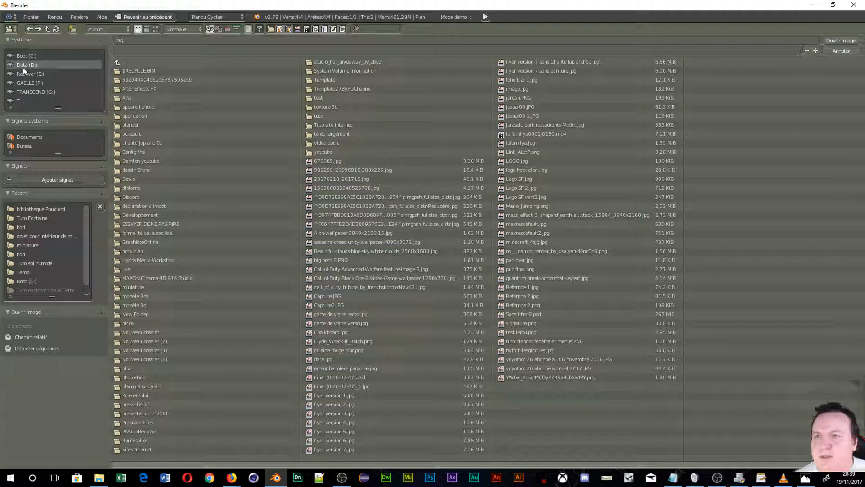
click(32, 93)
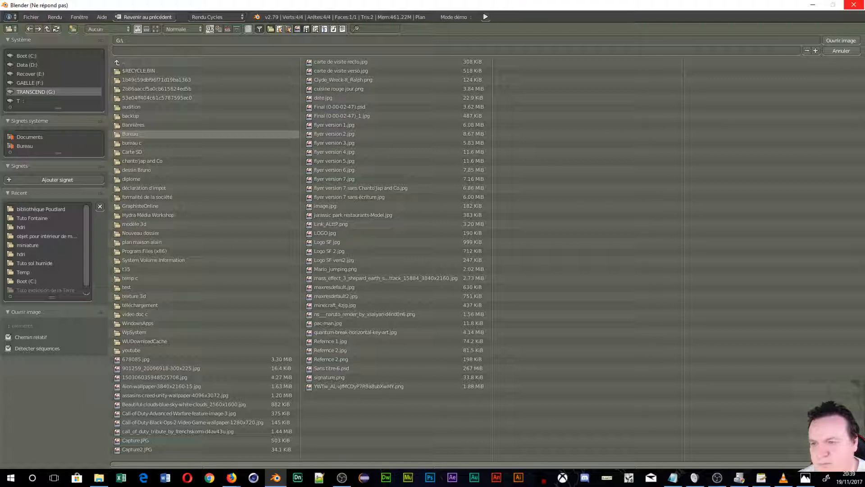
click(854, 5)
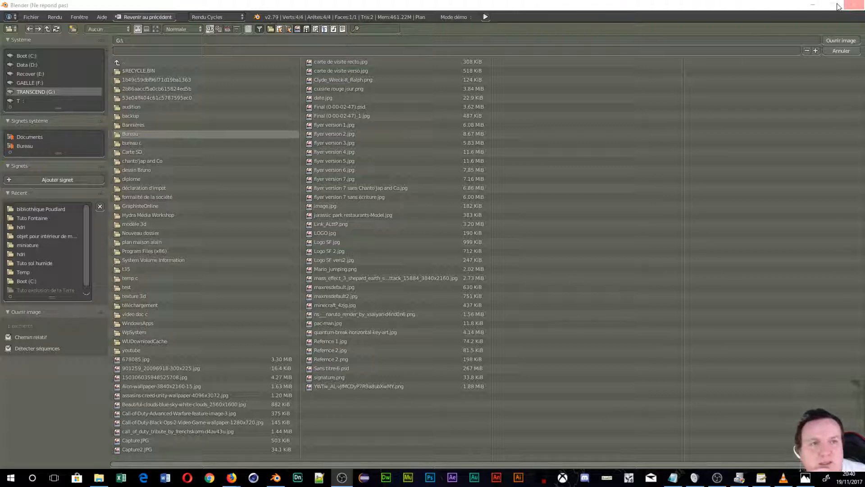
click(812, 5)
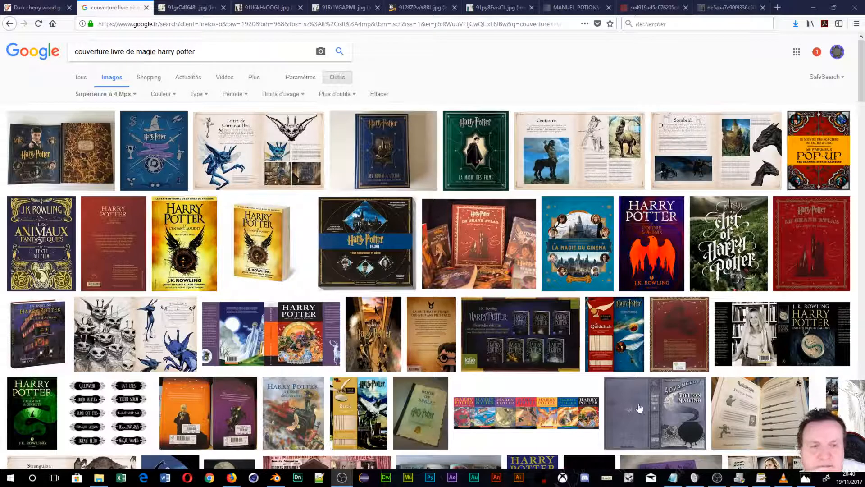
Review the library interior reference photo in Photos, and switch to Firefox to view the Harry Potter book cover references
click(805, 478)
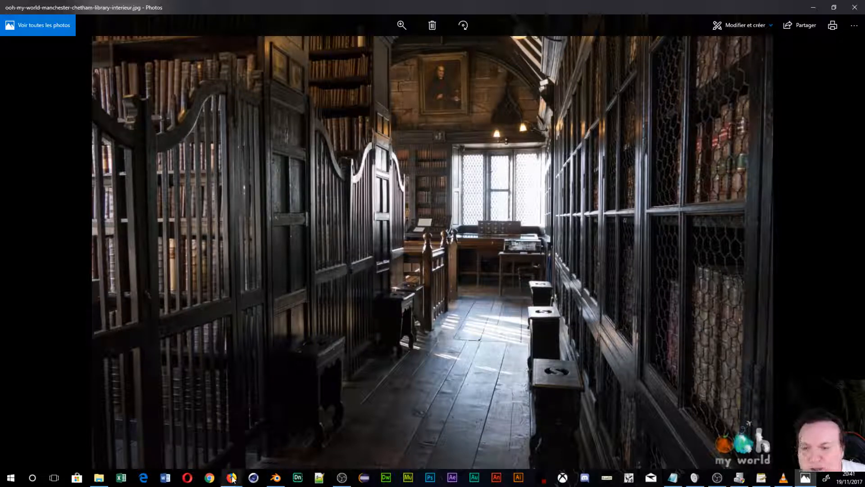
mouse_move(233, 479)
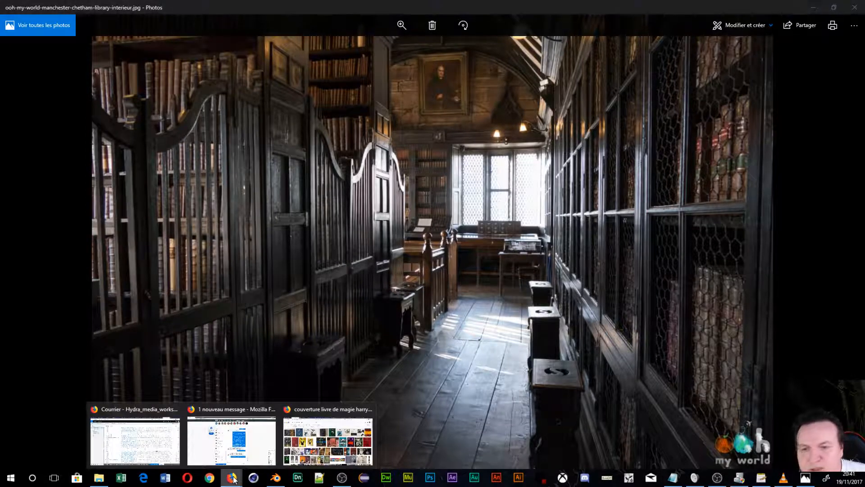
mouse_move(108, 444)
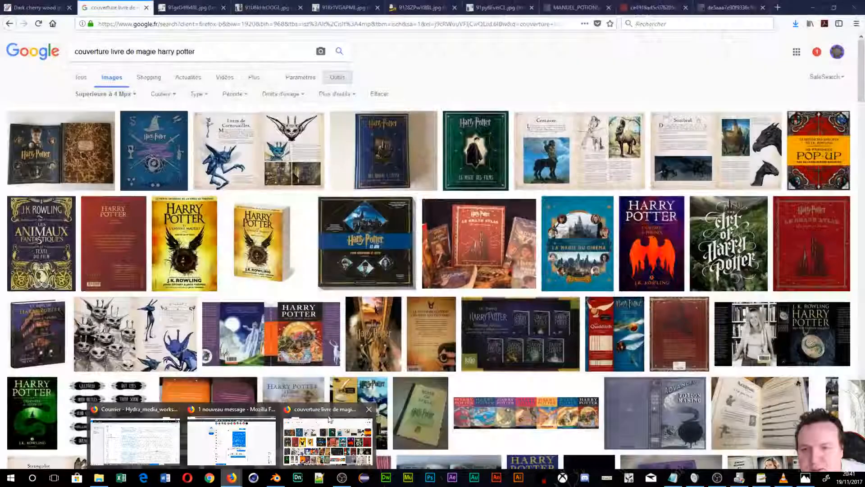
click(322, 411)
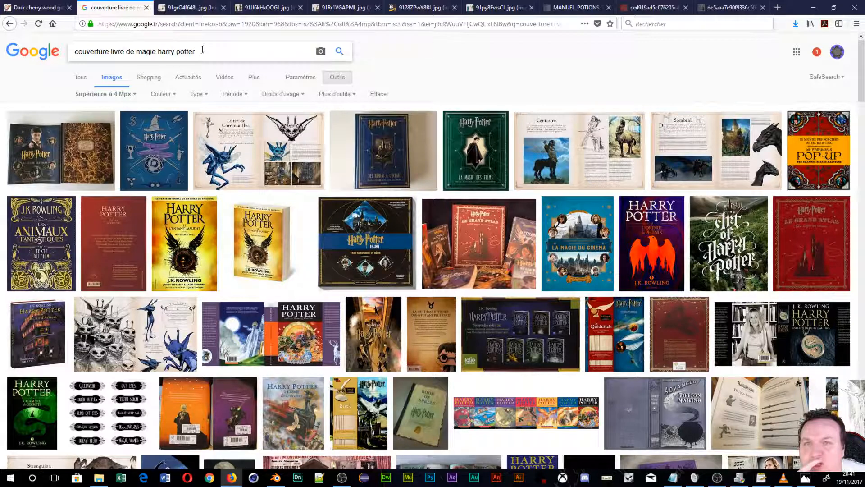
drag(202, 50, 87, 60)
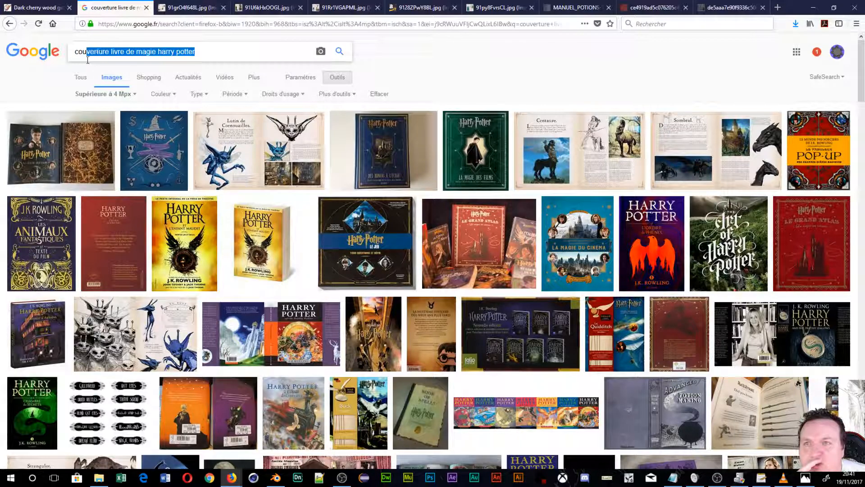
click(424, 7)
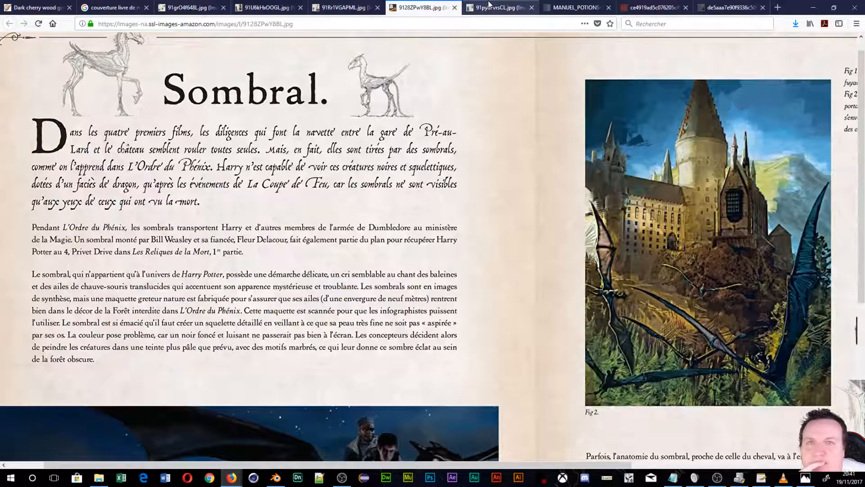
On the SketchUp Texture website, open the Leather category of the Materials textures
click(45, 7)
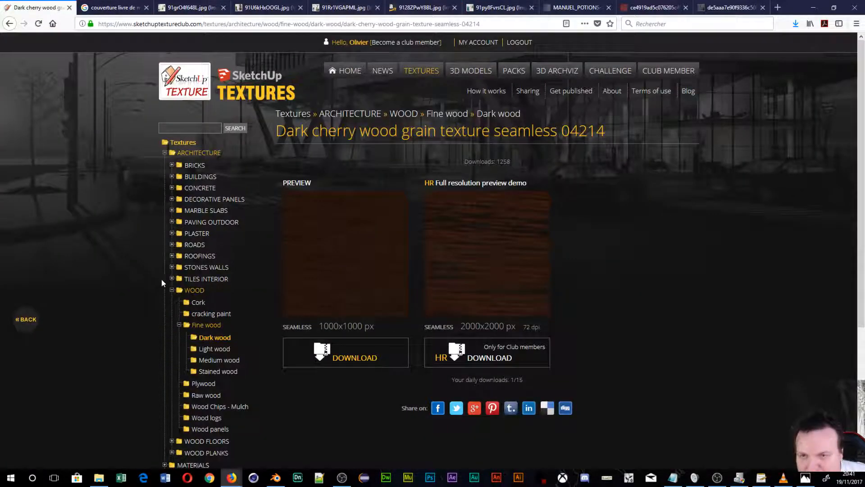
click(172, 290)
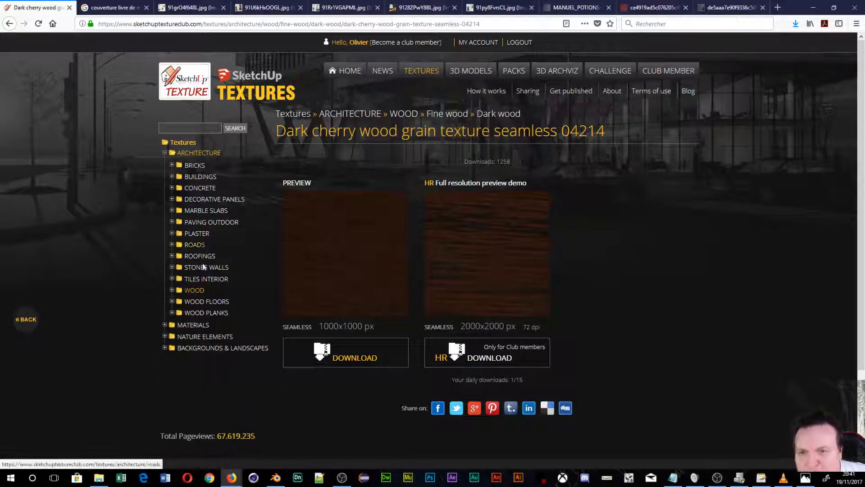
click(164, 324)
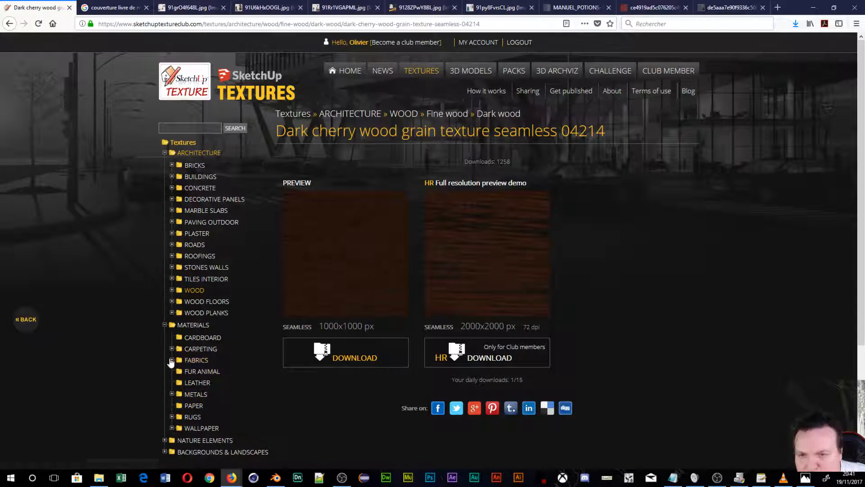
click(194, 383)
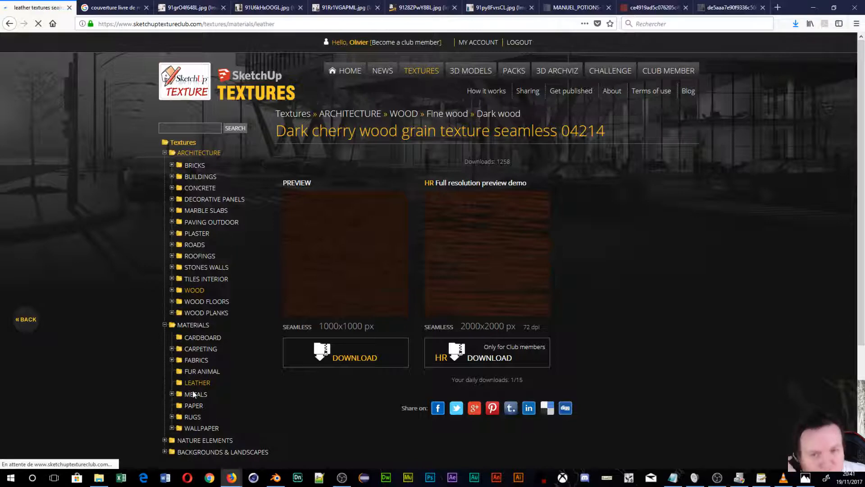
Find Leather texture seamless 09617 in the Leather gallery, download its 1350x900 px version and open the archive with WinRAR
scroll(399, 234, down, 5)
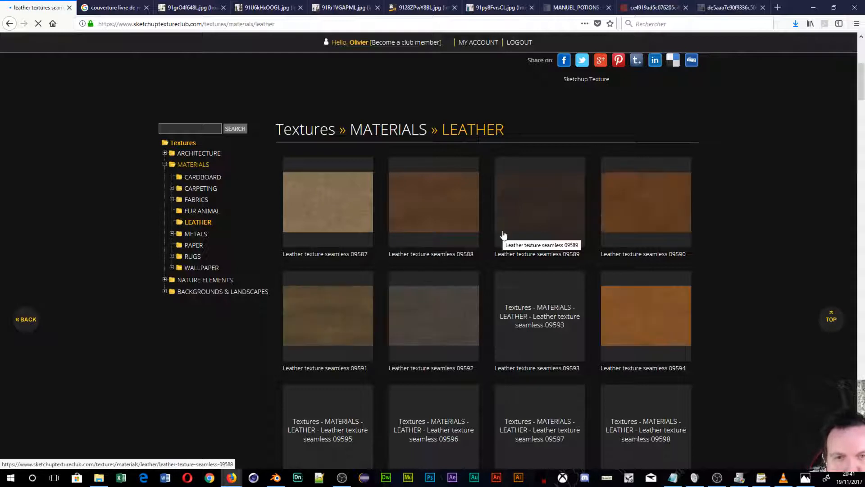
scroll(501, 242, down, 1)
scroll(501, 243, down, 4)
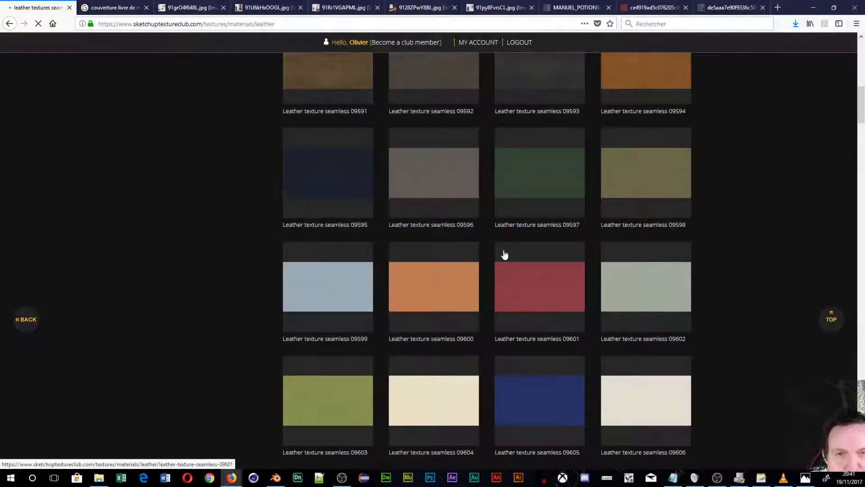
scroll(503, 329, down, 12)
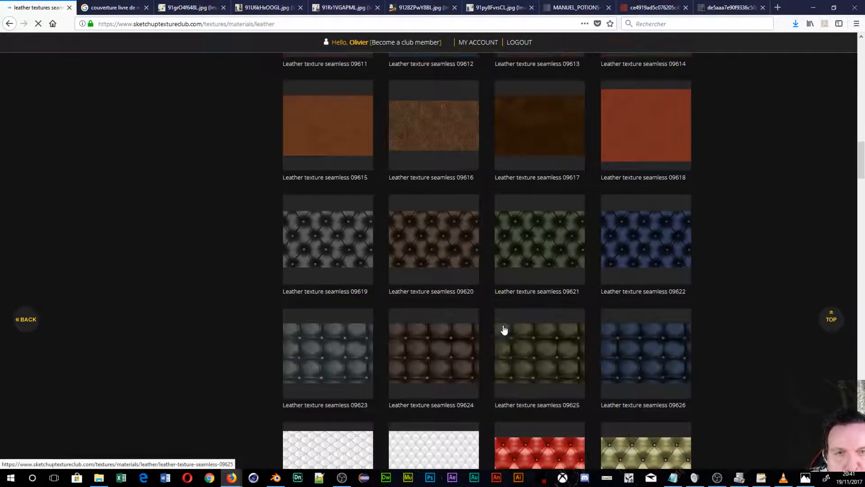
scroll(504, 329, up, 3)
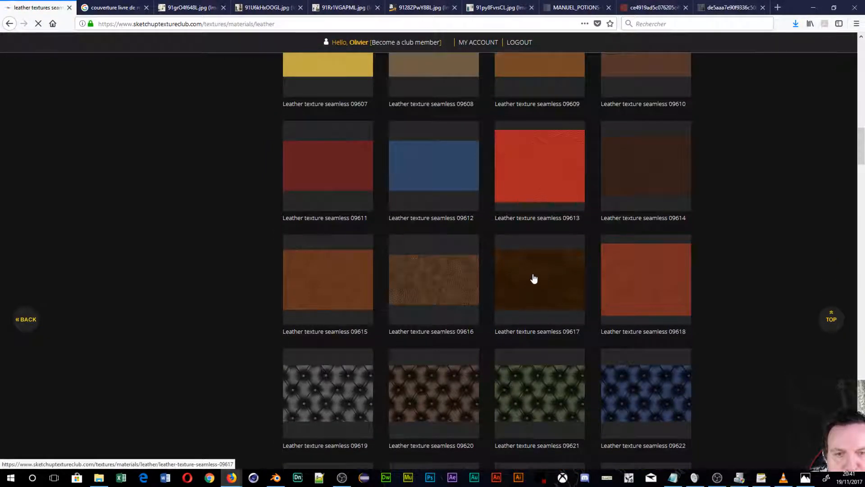
click(534, 278)
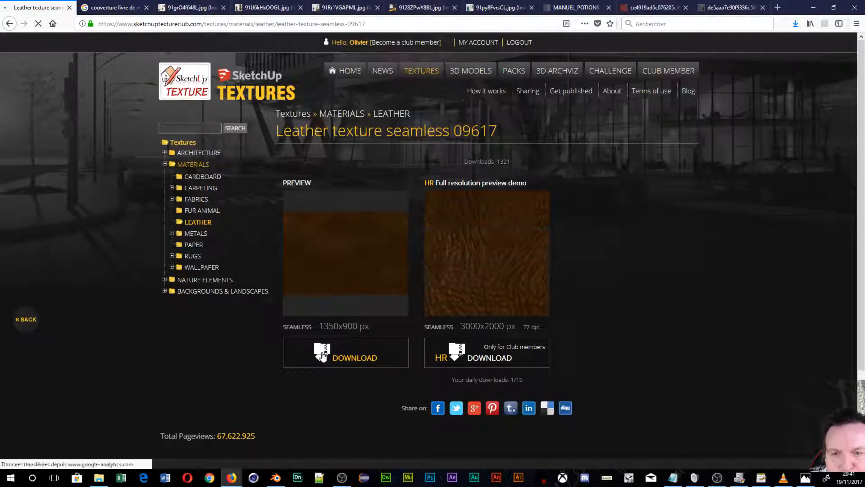
click(322, 354)
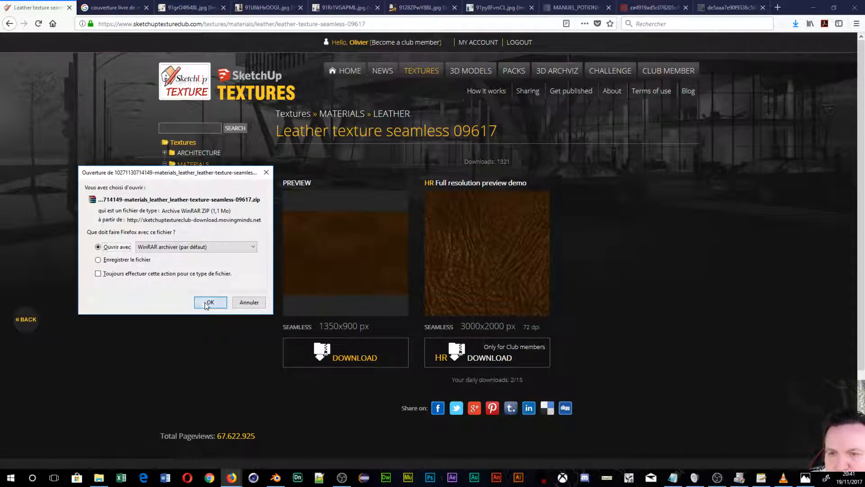
click(209, 302)
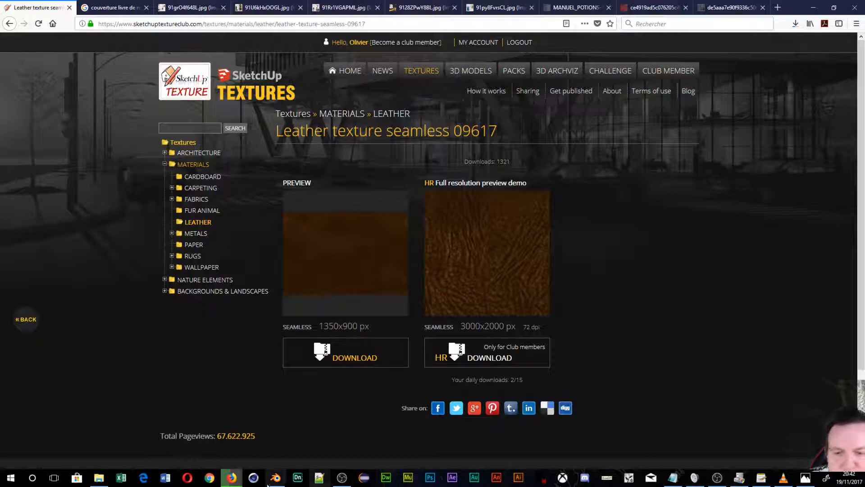
Extract the leather texture JPG from the archive into the bibliothèque Poudlard folder on the desktop and close the archive
mouse_move(286, 477)
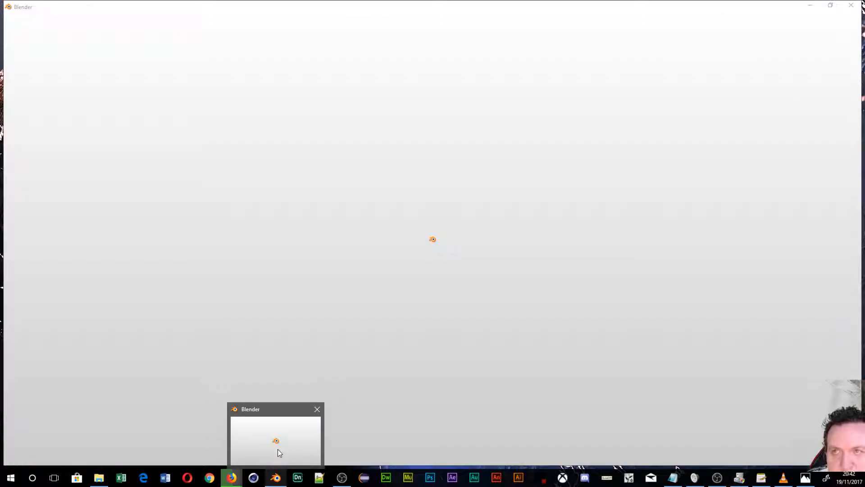
click(277, 449)
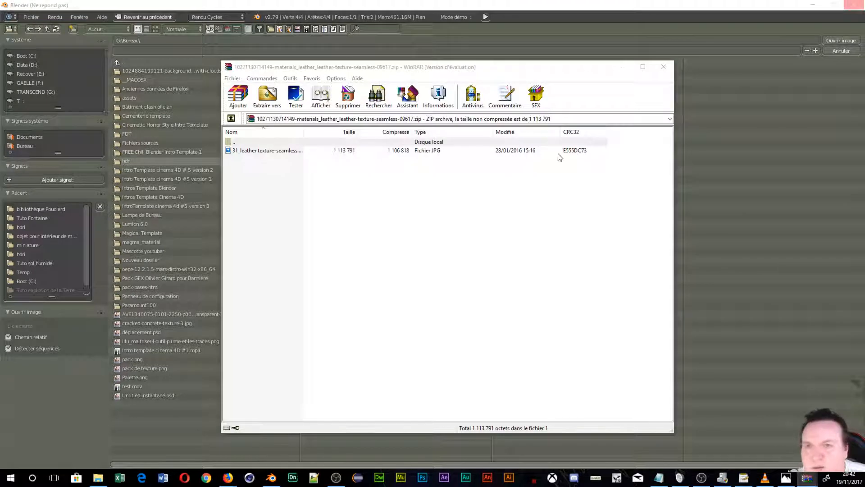
click(293, 152)
click(278, 107)
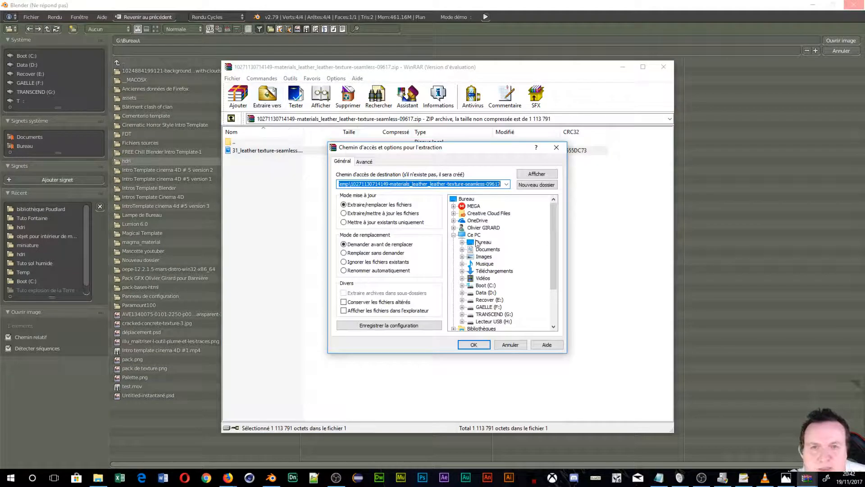
double_click(468, 244)
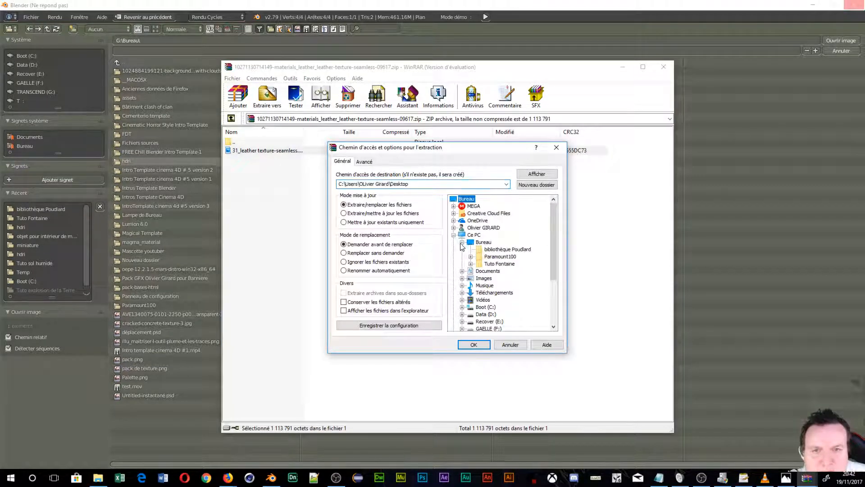
click(491, 249)
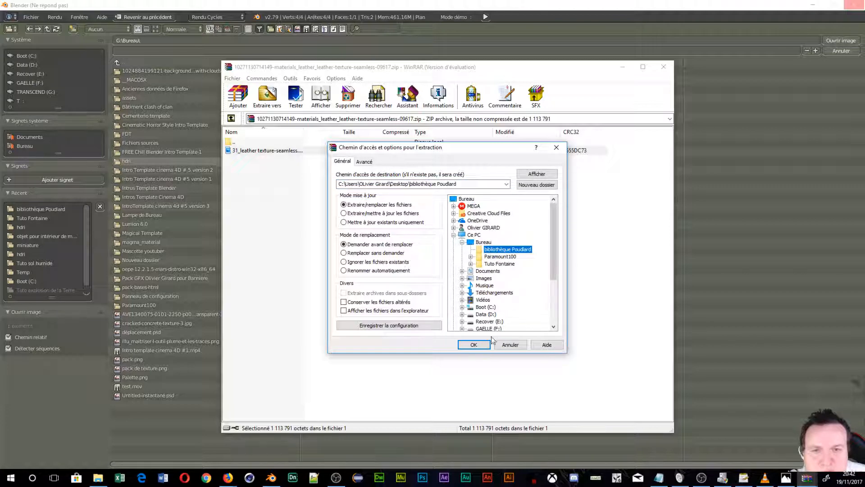
click(473, 346)
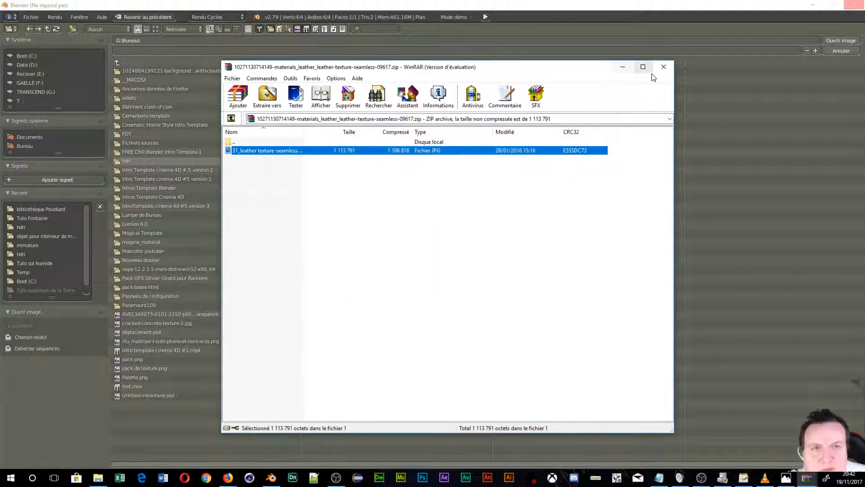
click(663, 66)
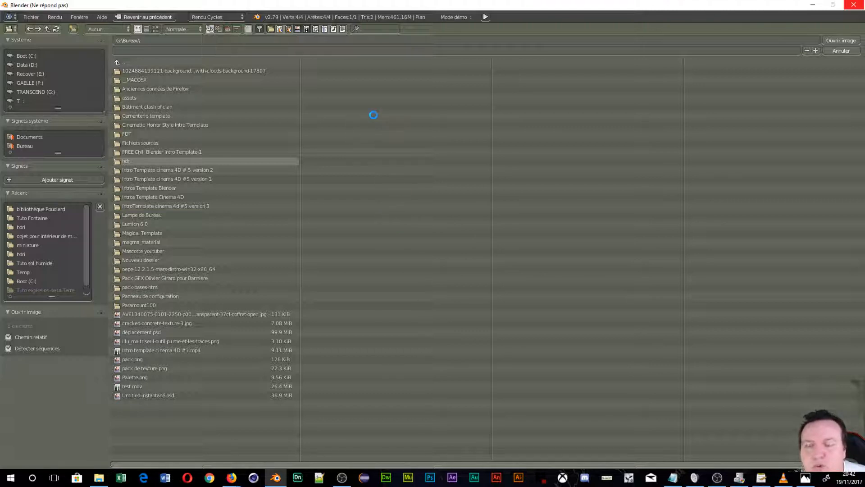
Put the unresponsive Blender window away and review the images in the bibliothèque Poudlard folder with enlarged thumbnails
click(813, 5)
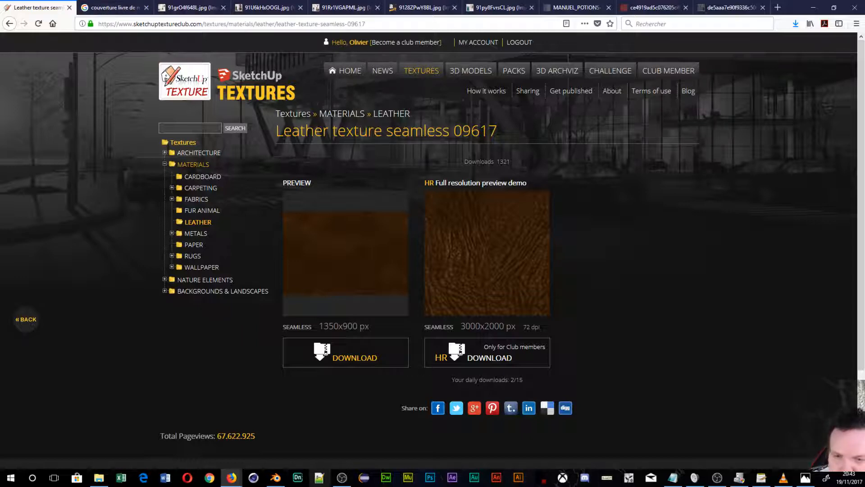
click(275, 477)
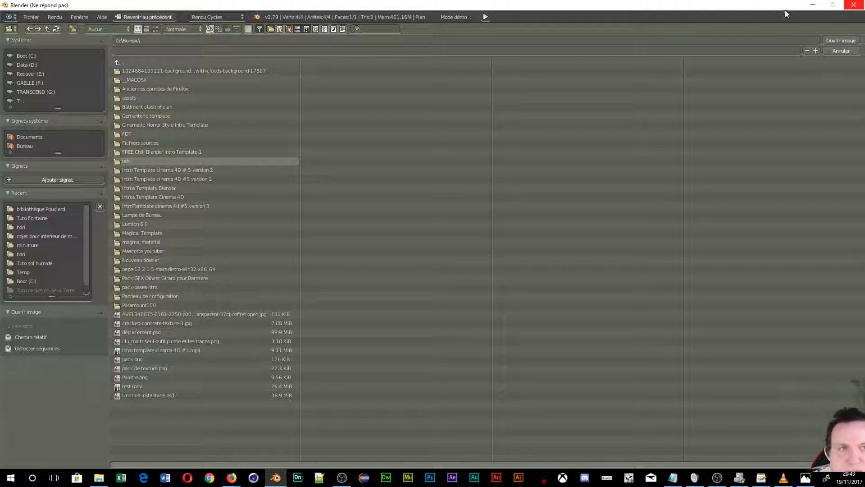
click(814, 6)
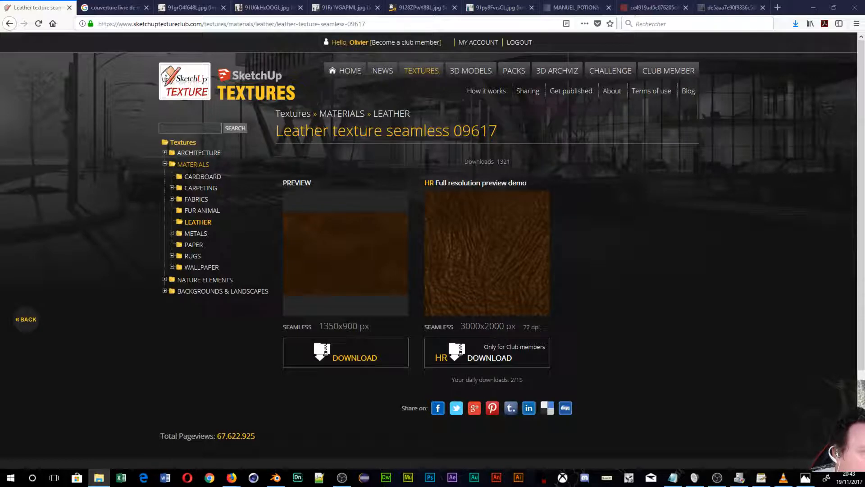
drag(864, 4, 375, 0)
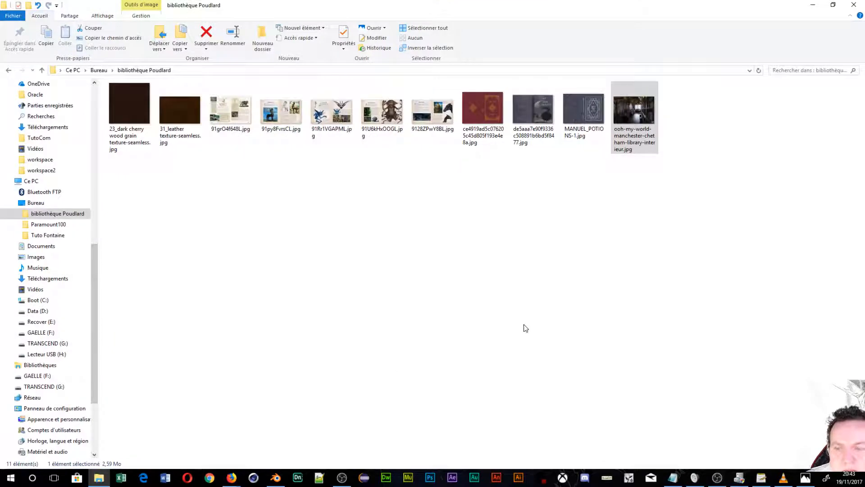
ctrl+scroll(538, 319, up, 3)
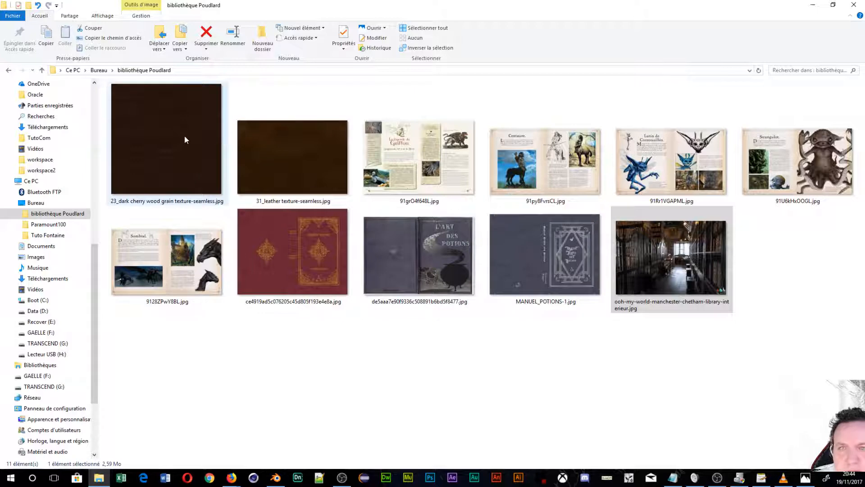
Switch to Blender and load morning03_high.jpg from the tuto\hdri folder on Data (D:) as the World environment texture
click(276, 478)
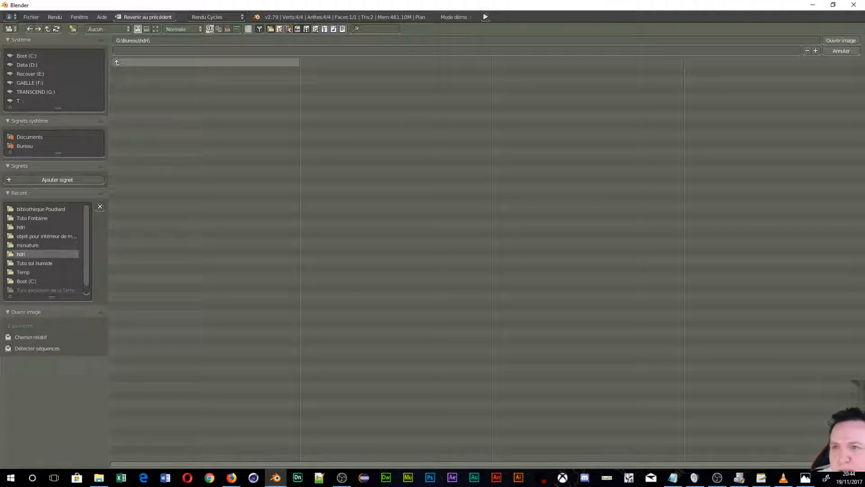
click(20, 66)
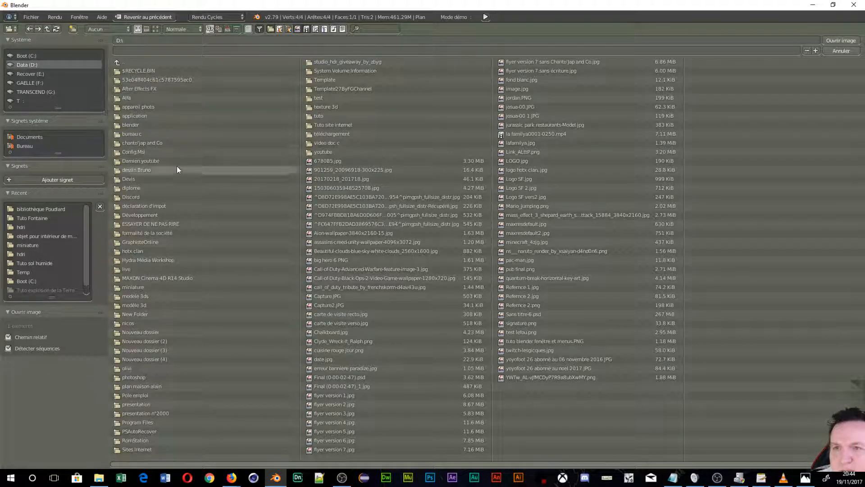
click(150, 139)
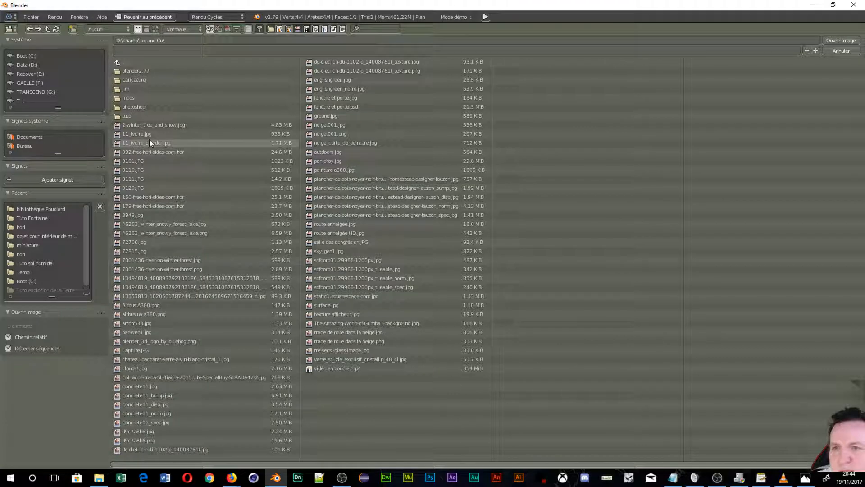
click(129, 112)
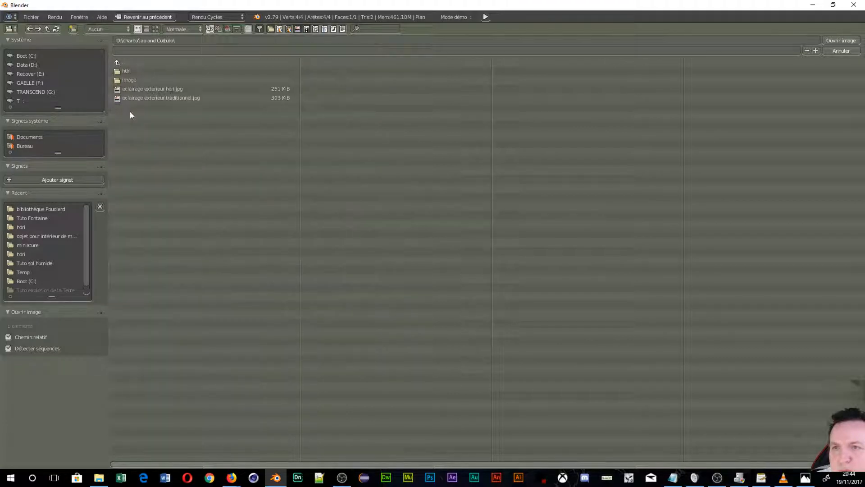
click(127, 71)
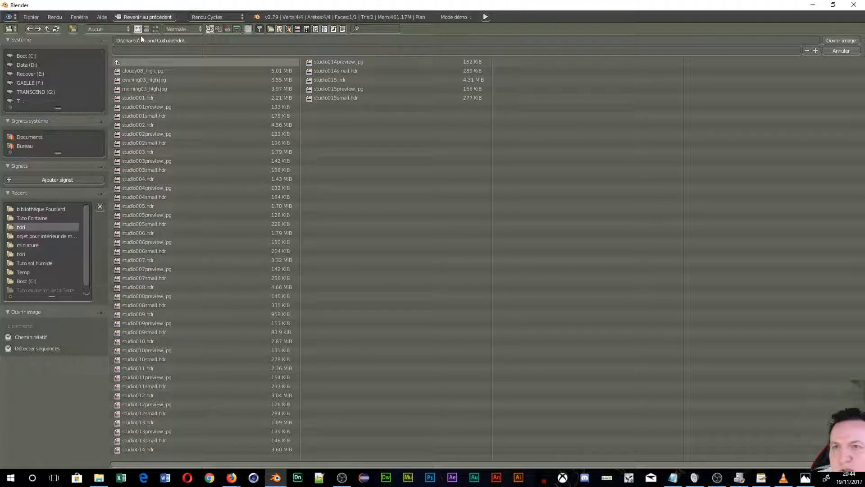
click(157, 29)
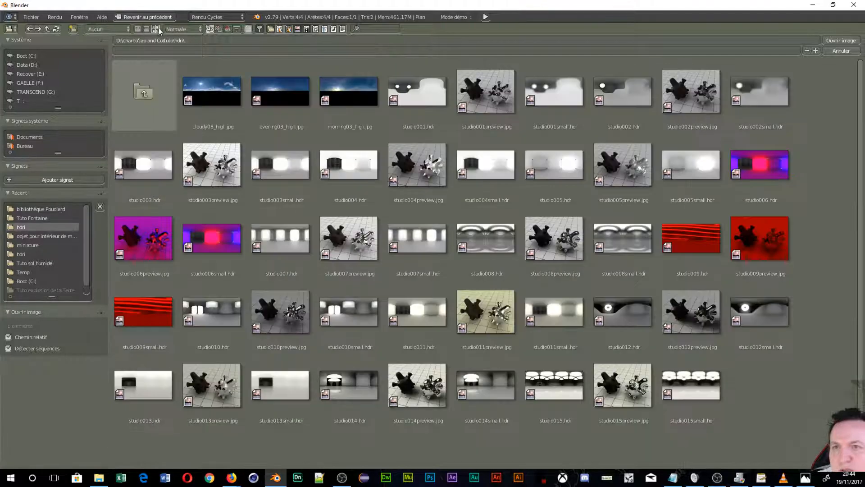
click(340, 103)
click(838, 39)
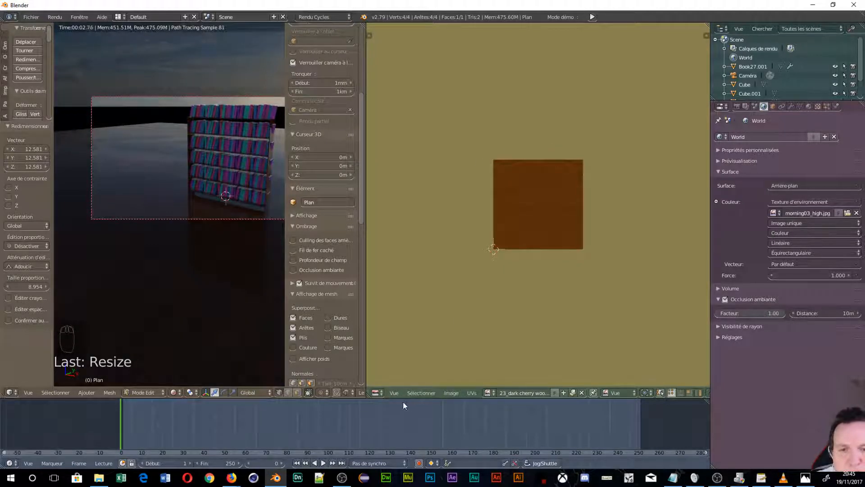
Change the UV/Image editor area to the Node Editor and display the World shader nodes with free space before the Environment Texture
click(376, 393)
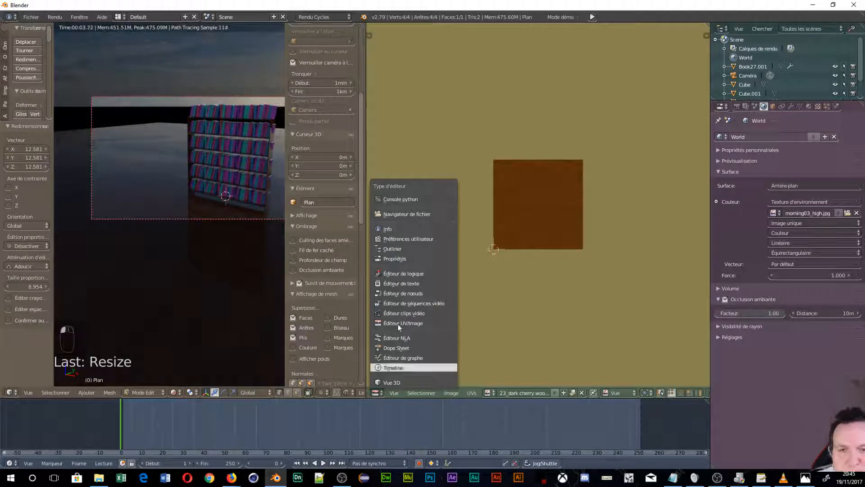
click(393, 294)
scroll(473, 295, down, 3)
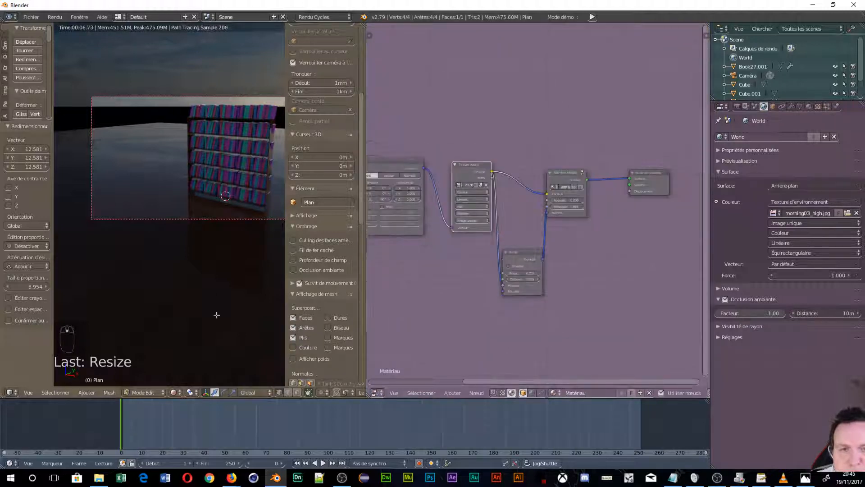
click(532, 393)
key(Home)
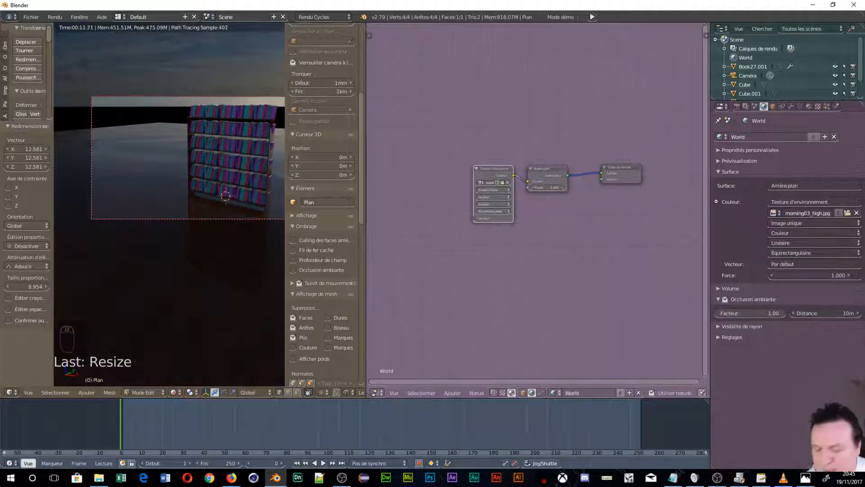
middle_drag(587, 264, 694, 221)
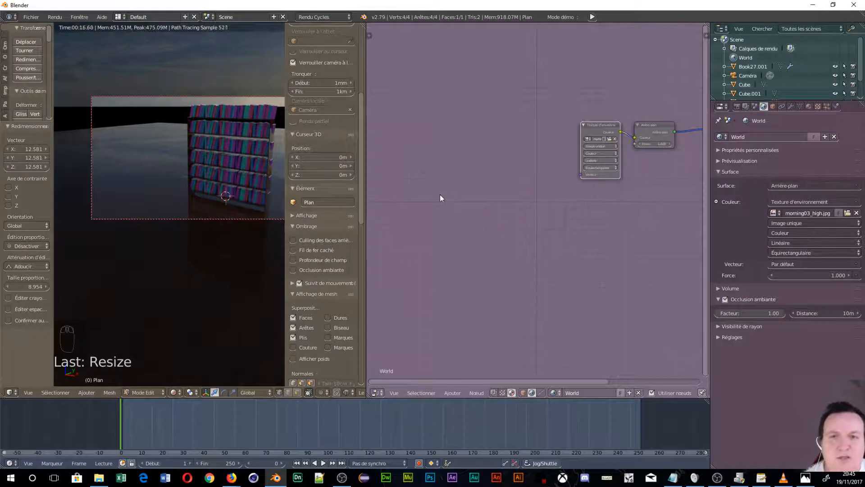
Add a Texture Coordinate node to the World node tree, well ahead of the Environment Texture node
key(shift+a)
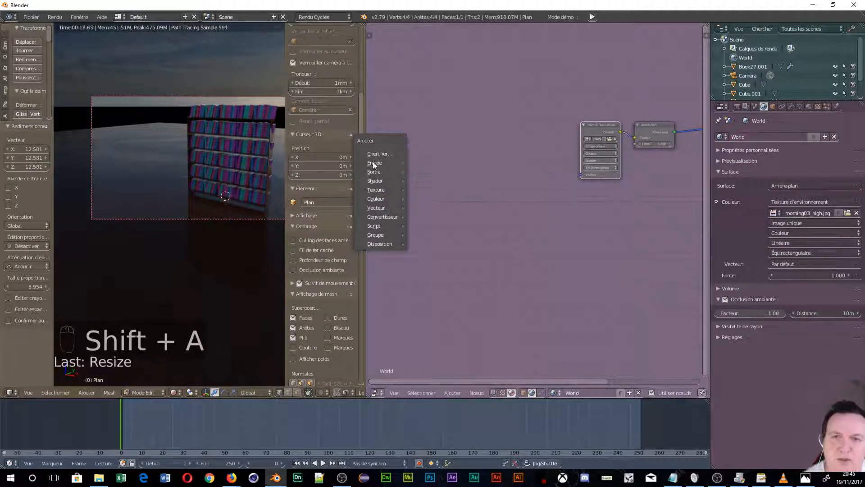
mouse_move(381, 162)
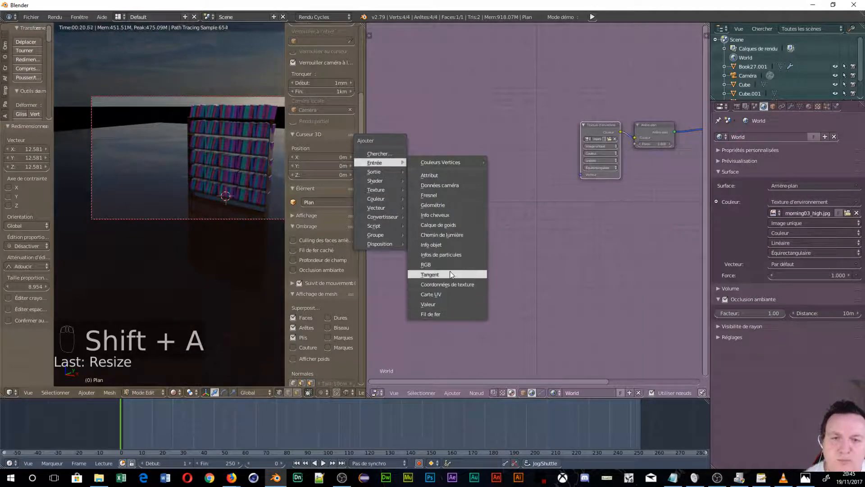
click(446, 284)
click(370, 133)
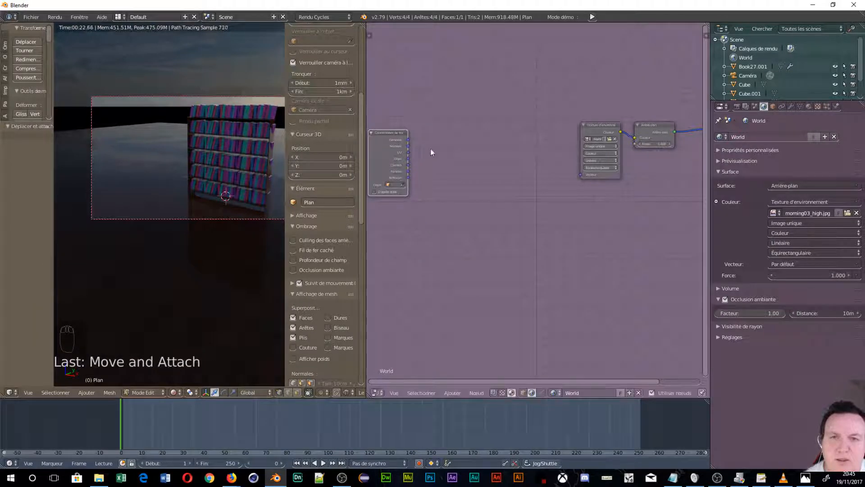
Add a Mapping node and link it between the Texture Coordinate node's Generated output and the Environment Texture's Vector input
key(shift+a)
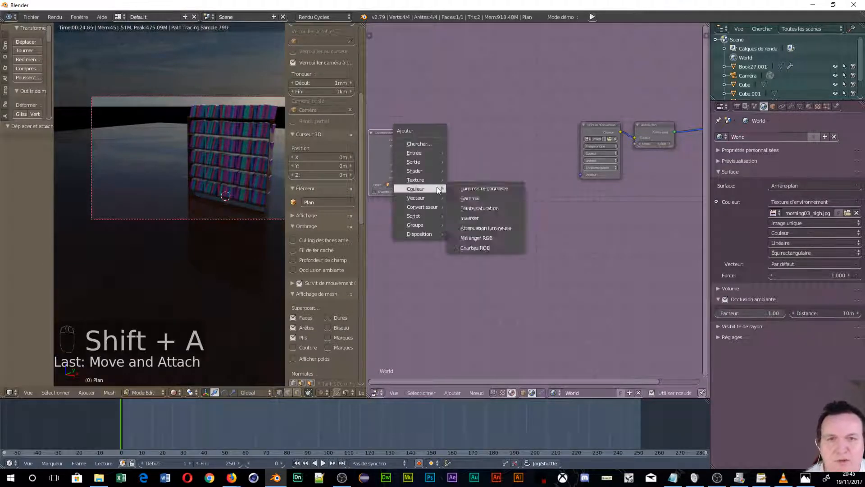
mouse_move(431, 206)
click(469, 208)
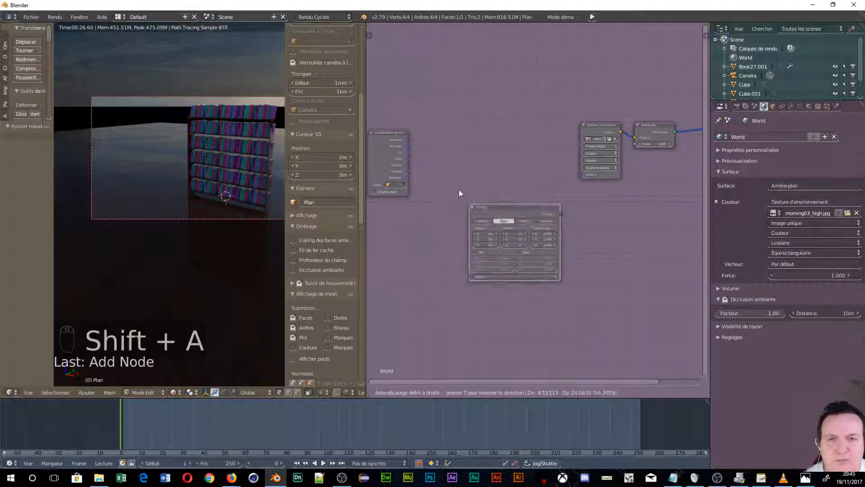
click(448, 115)
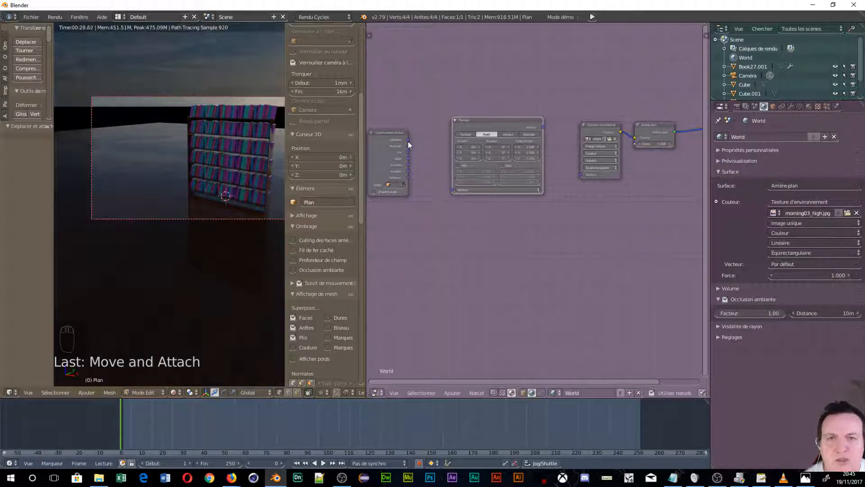
drag(407, 139, 416, 141)
drag(429, 175, 452, 190)
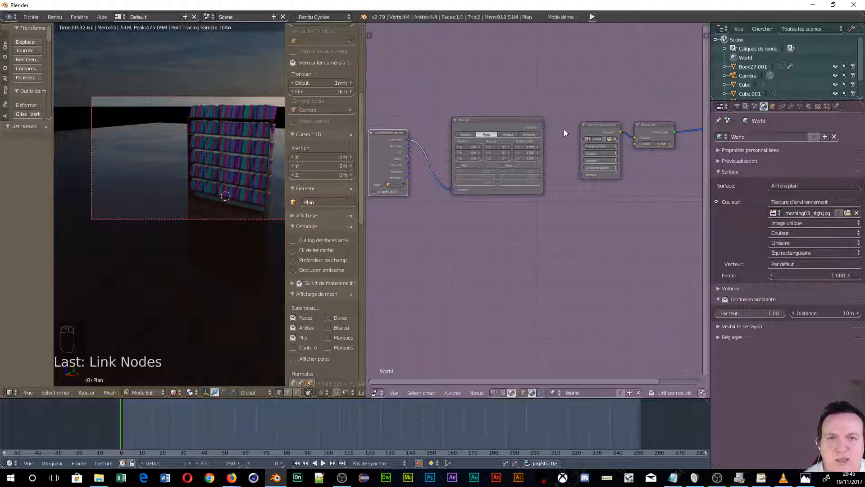
drag(563, 161, 579, 174)
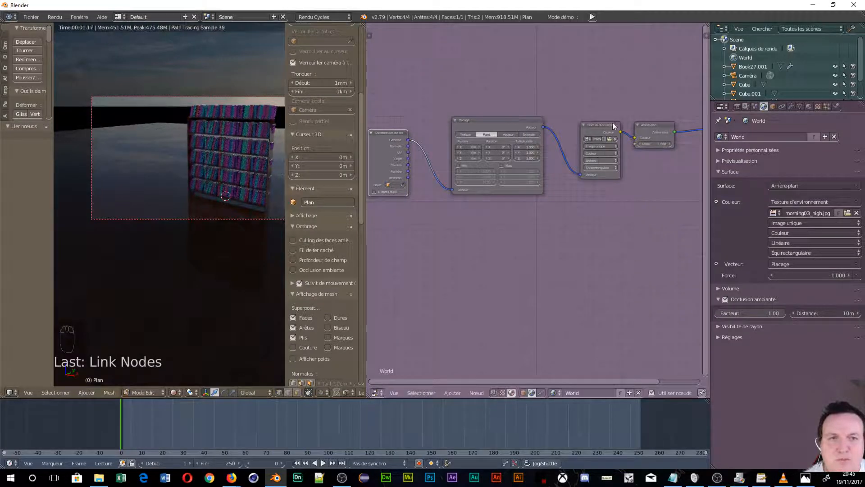
Space out the Background and World Output nodes to leave room after the Environment Texture
drag(607, 123, 592, 122)
drag(649, 135, 670, 129)
middle_drag(600, 224, 492, 218)
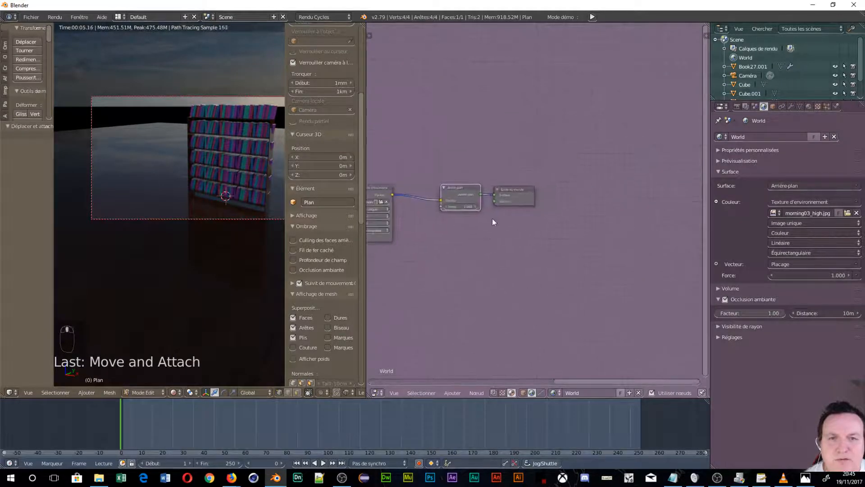
drag(513, 195, 571, 198)
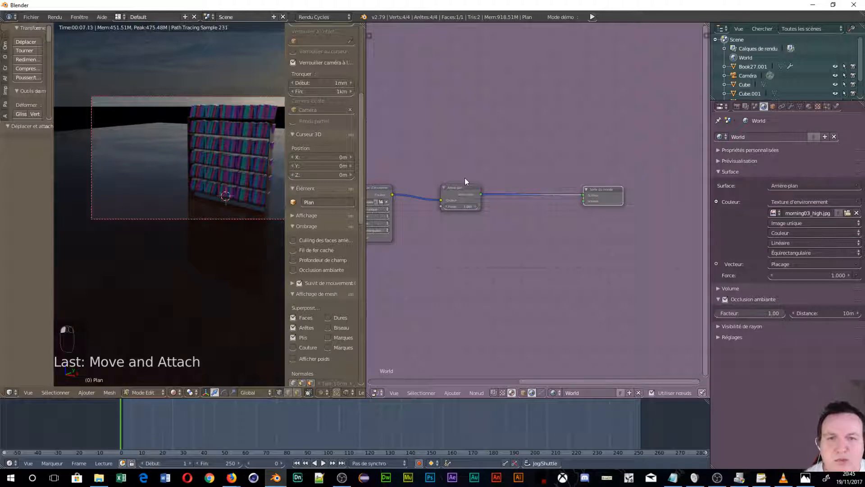
drag(455, 194, 558, 211)
middle_drag(399, 212, 427, 197)
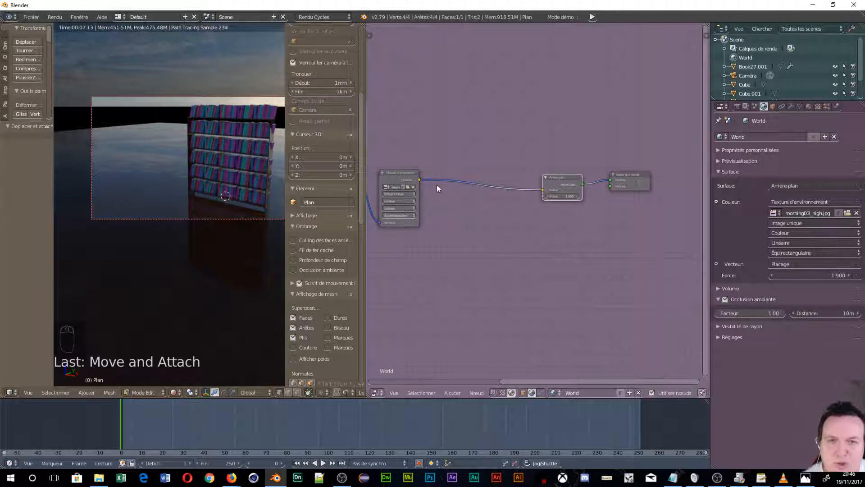
Add a Math node below the Environment Texture link and place a duplicate of it beside the original
key(shift+a)
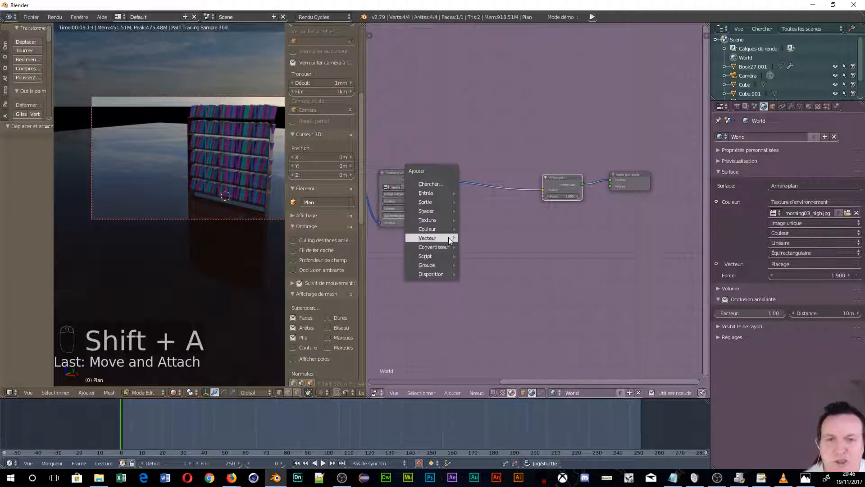
mouse_move(434, 246)
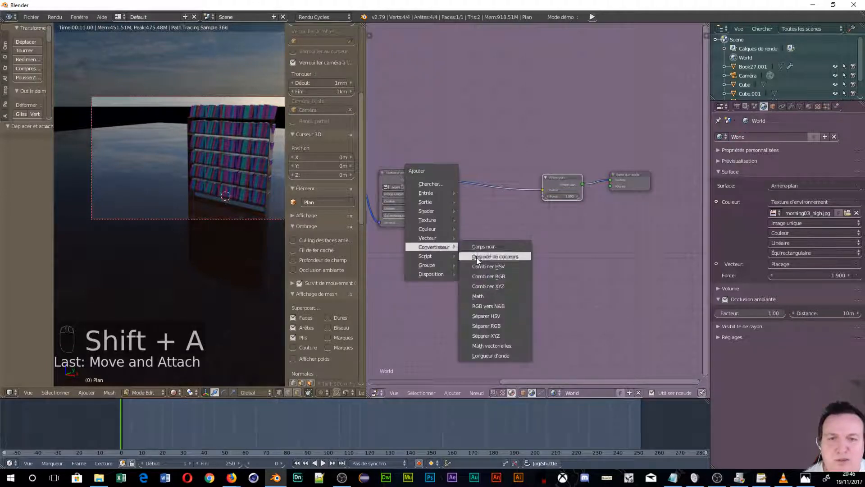
click(487, 299)
click(489, 226)
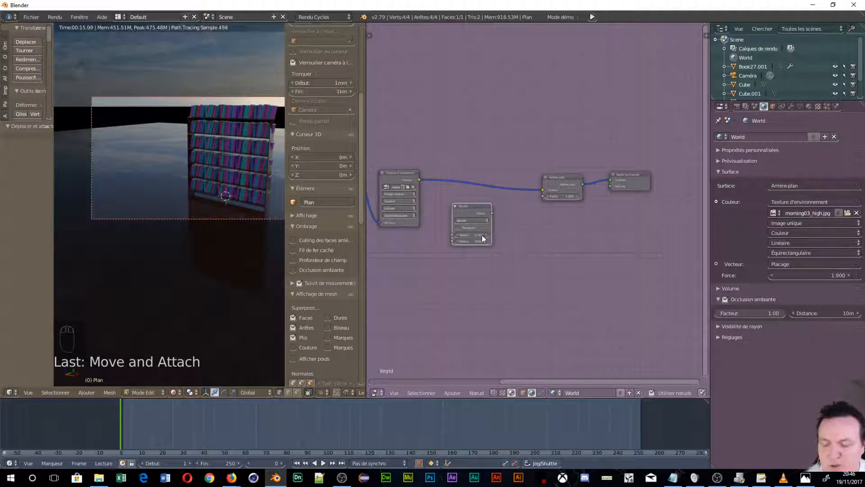
key(shift+d)
click(531, 229)
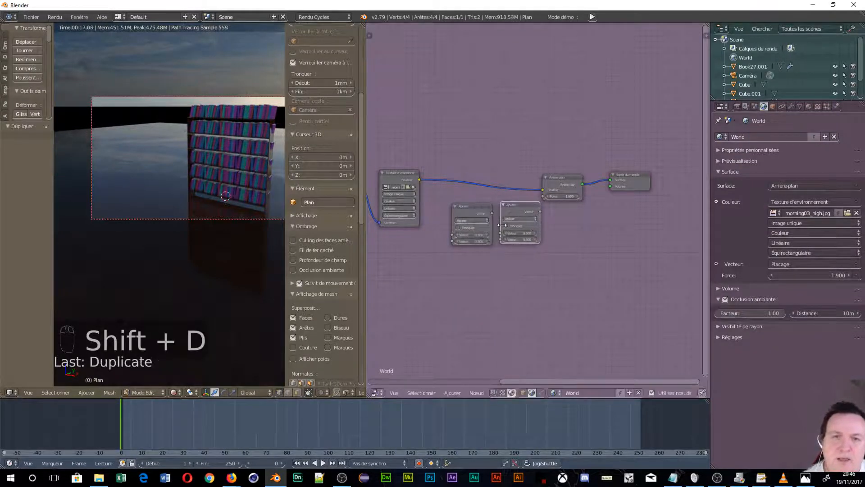
Chain the Environment Texture color through both Math nodes into the Background node's strength input
drag(491, 213, 500, 232)
drag(539, 213, 543, 198)
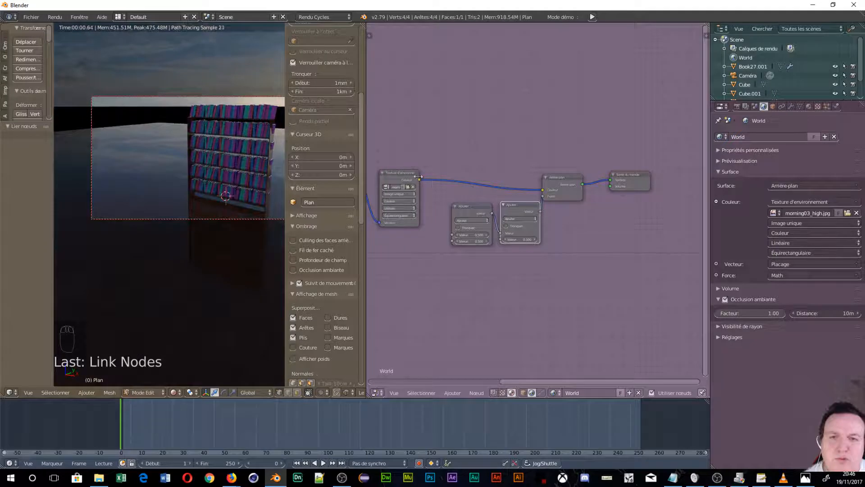
drag(420, 179, 449, 236)
Set the first Math node to Multiply and raise the Math values to brighten the environment lighting
click(466, 220)
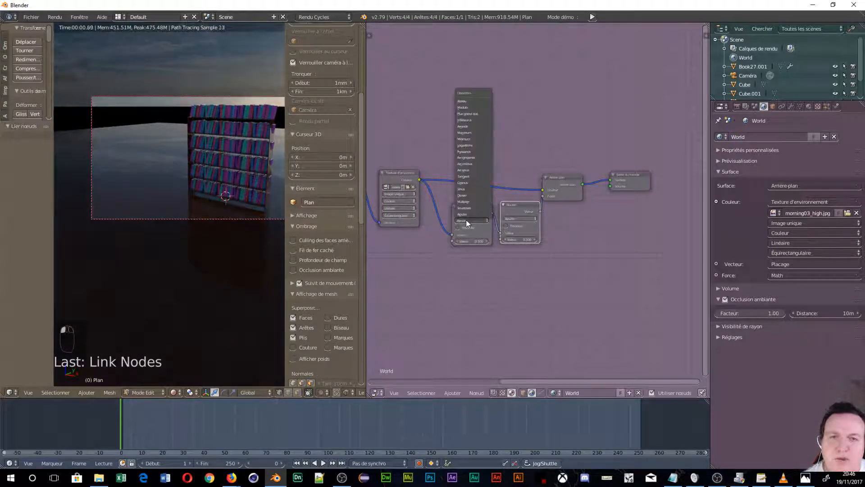
click(469, 203)
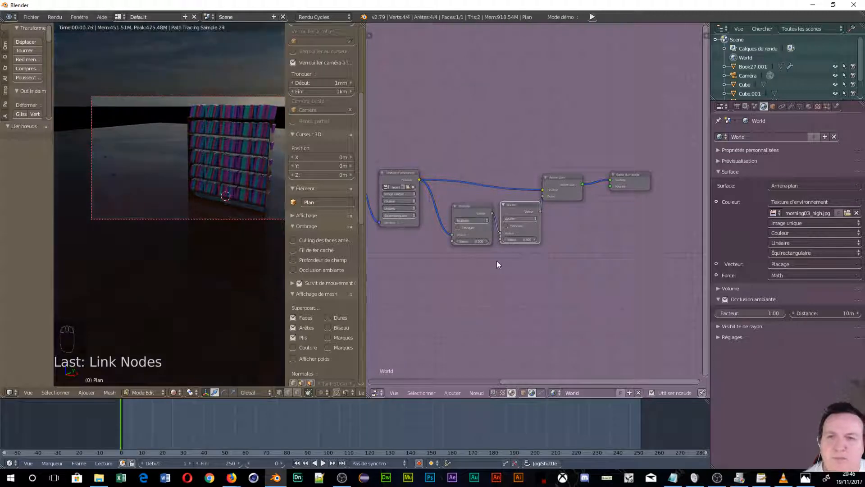
drag(469, 240, 531, 239)
Shift the environment image by increasing the Mapping node's Z location
middle_drag(368, 226, 561, 241)
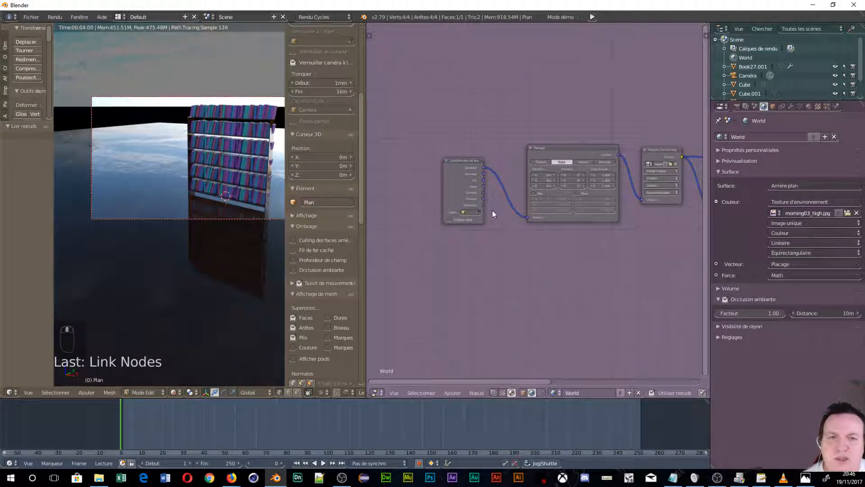
scroll(493, 210, up, 1)
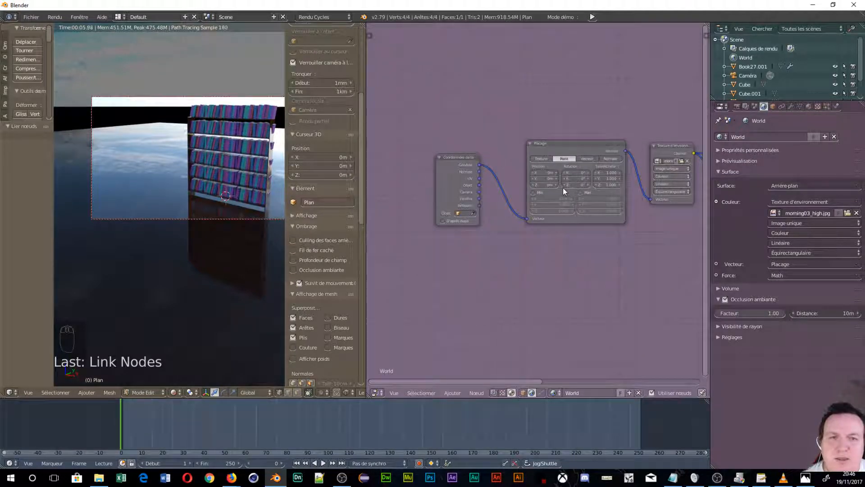
drag(554, 185, 573, 185)
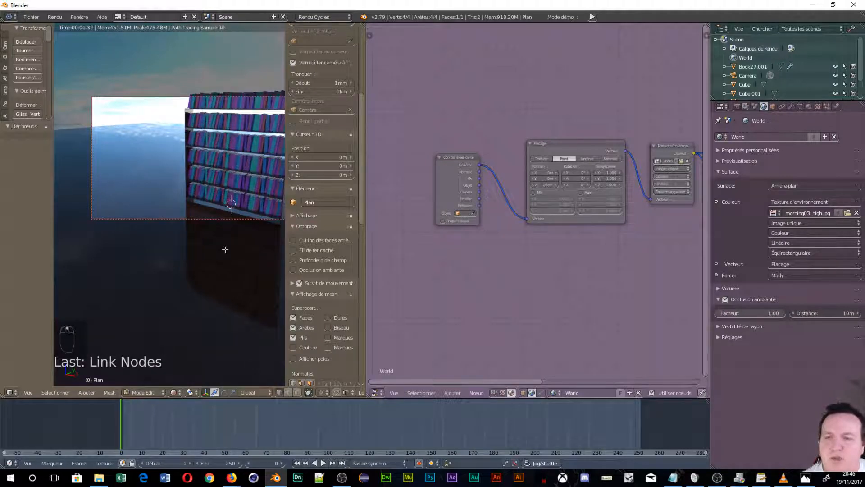
Unlock the camera from the 3D view and show the camera frame larger and more centred
middle_drag(224, 247, 226, 251)
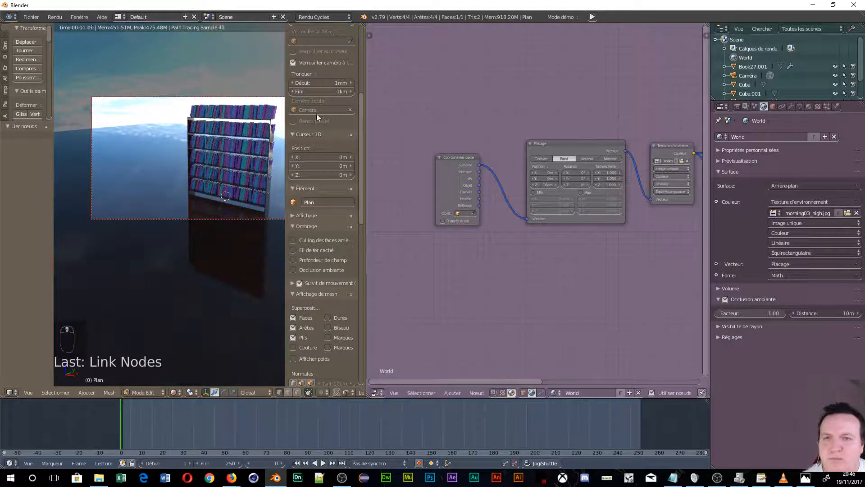
click(293, 63)
middle_drag(237, 251, 178, 260)
scroll(179, 258, up, 1)
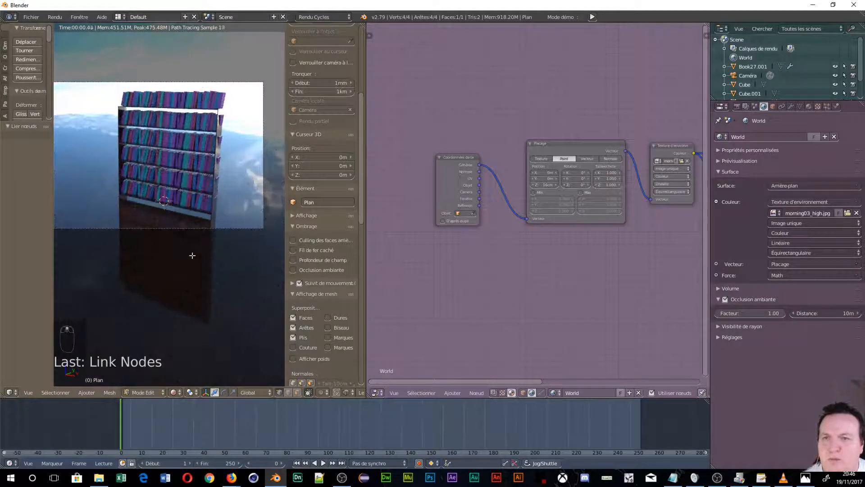
Lock the camera to the view, reframe the bookshelf from a more oblique angle, and unlock the camera again
click(310, 62)
shift+middle_drag(188, 143, 232, 139)
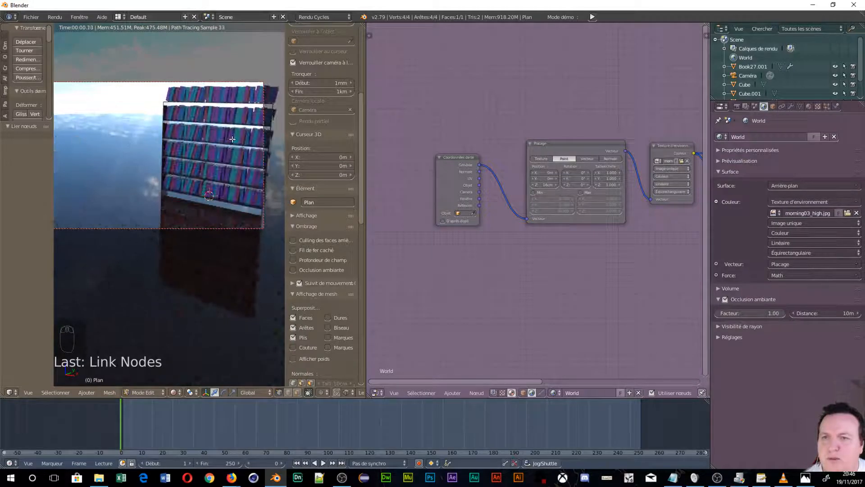
middle_drag(251, 192, 228, 158)
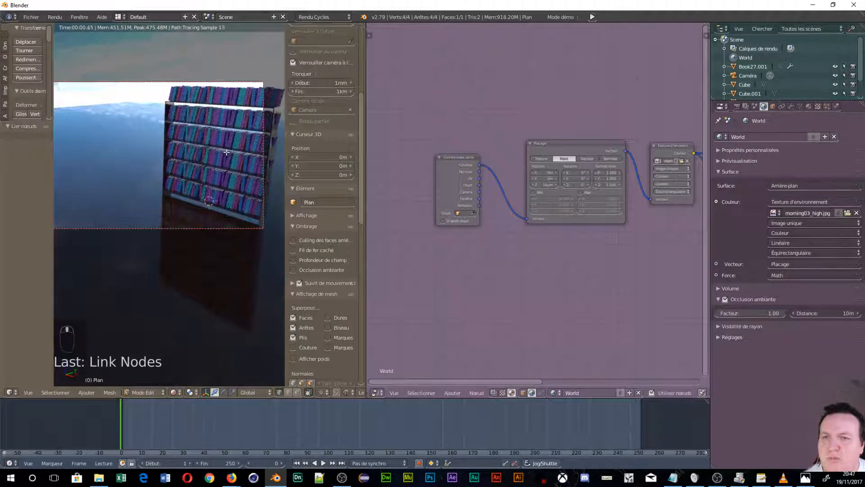
scroll(197, 288, down, 1)
scroll(201, 286, up, 1)
click(294, 66)
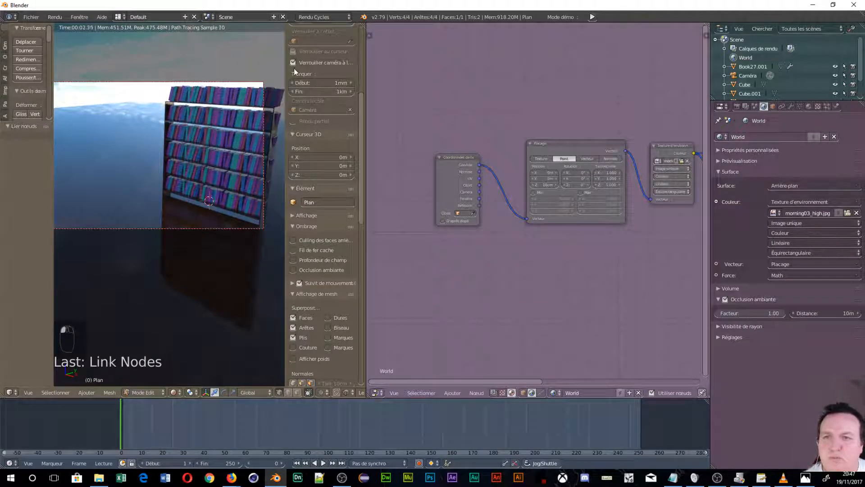
scroll(124, 212, down, 2)
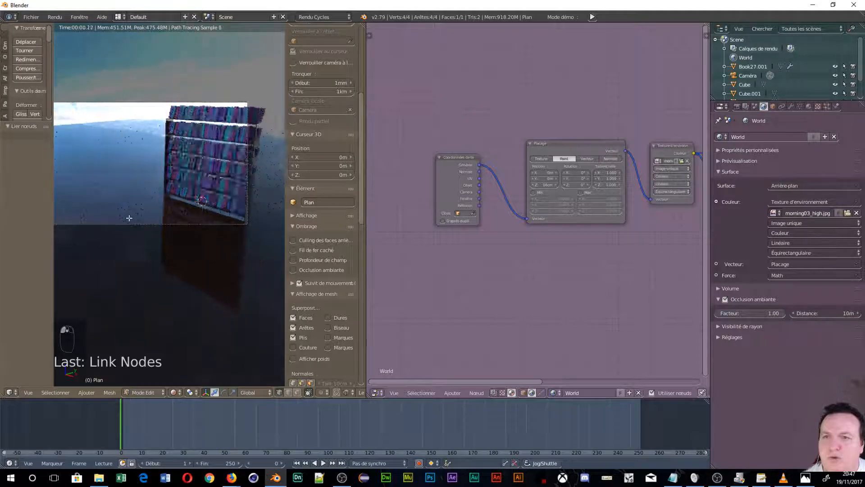